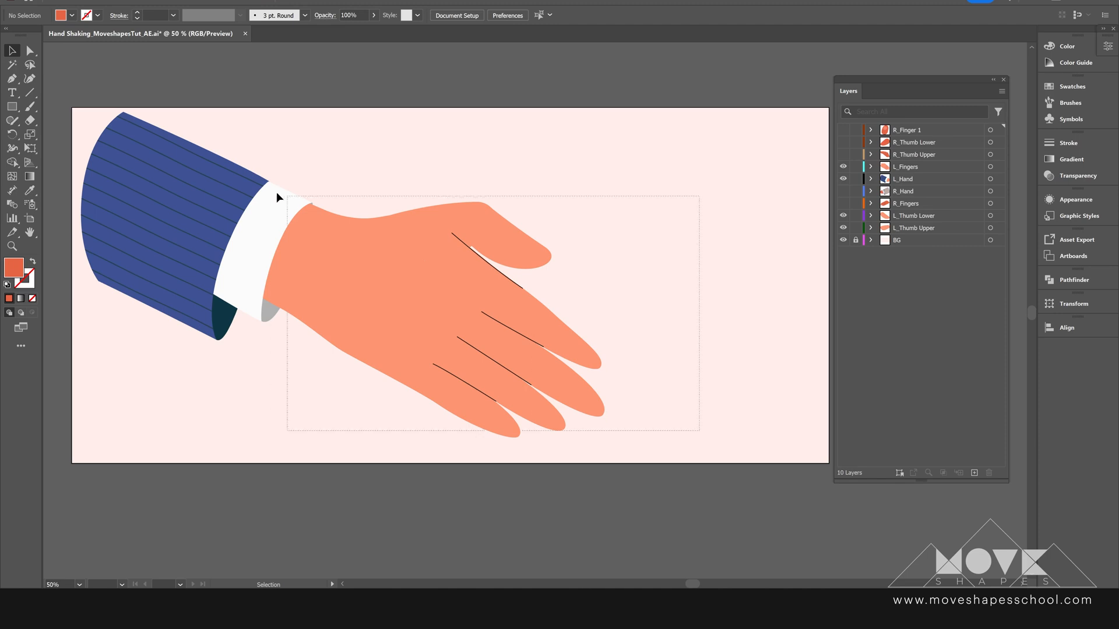
Examine how the left hand's fingers, lower thumb and upper thumb are built as separate pieces
left_click(661, 251)
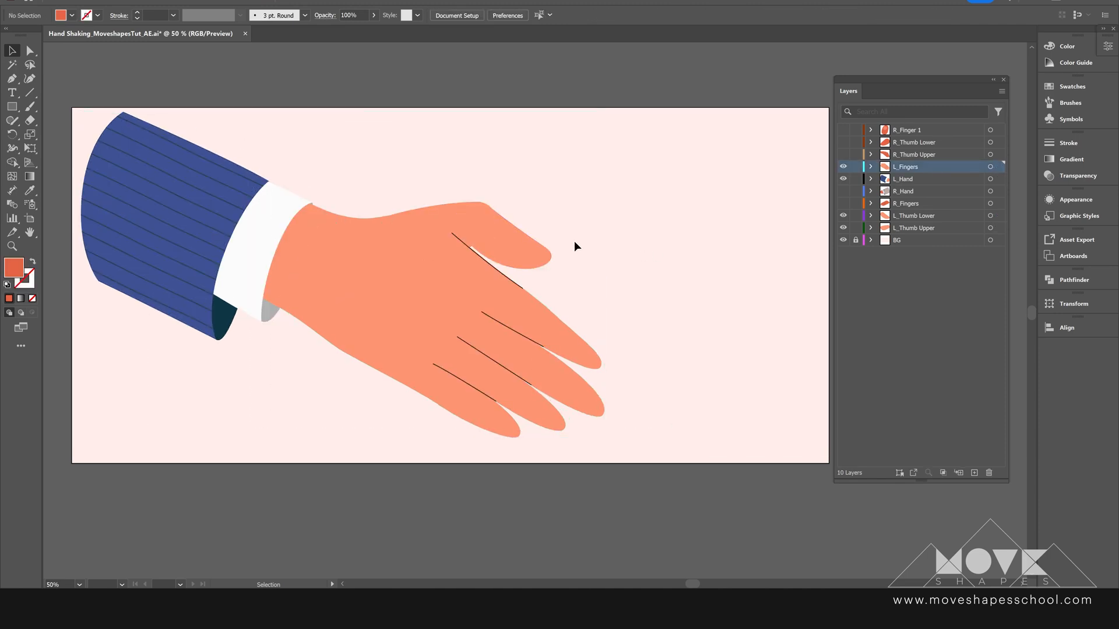
left_click(449, 260)
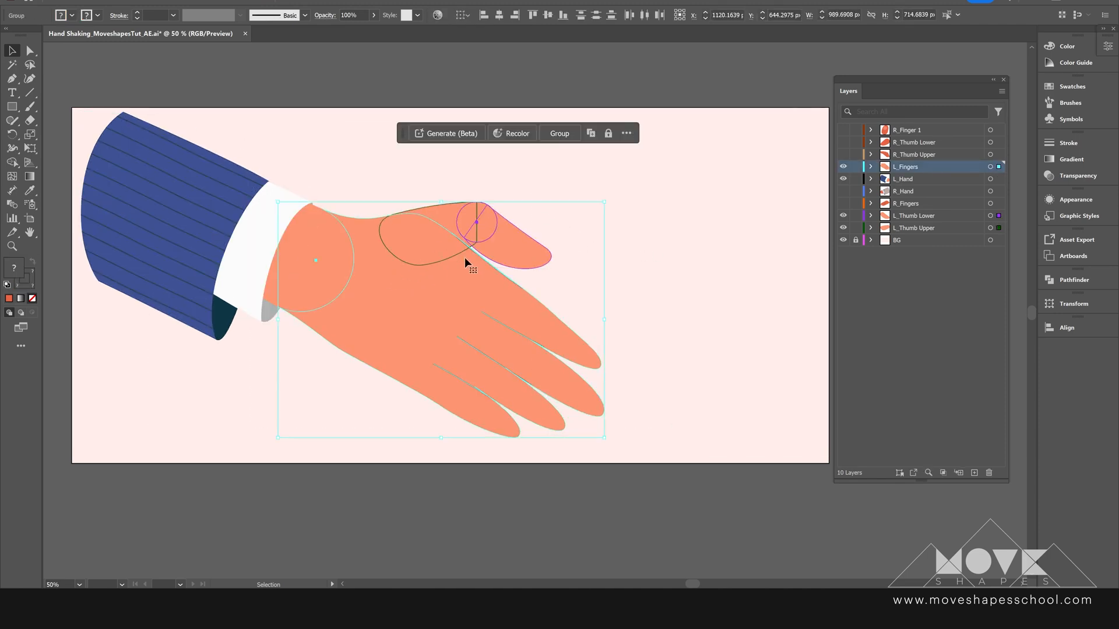
left_click(534, 225)
left_click(518, 238)
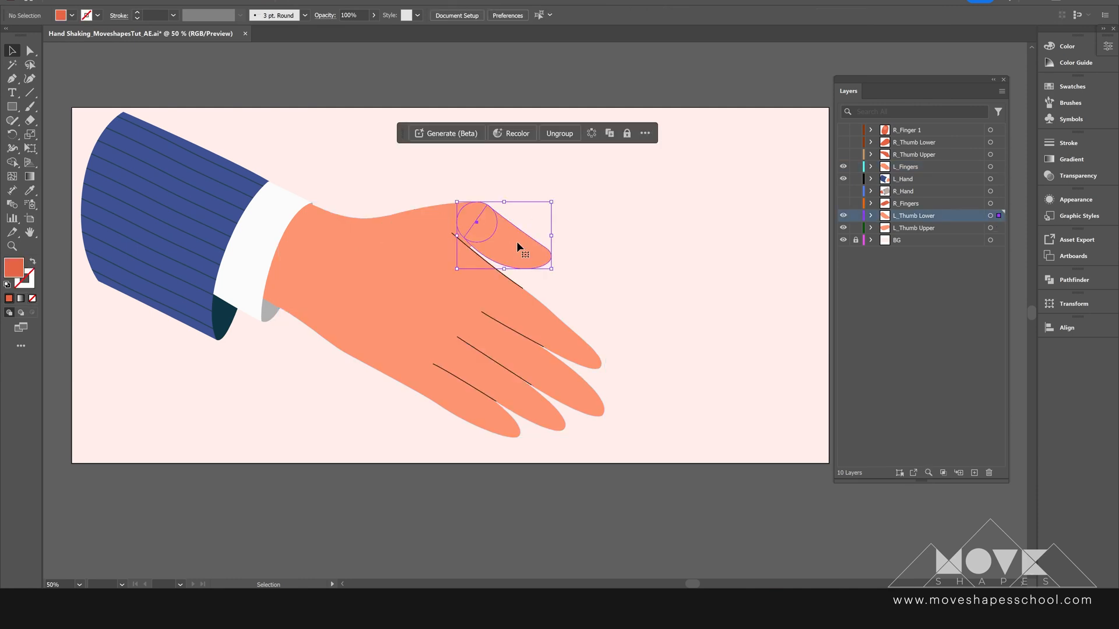
left_click(845, 219)
left_click(844, 219)
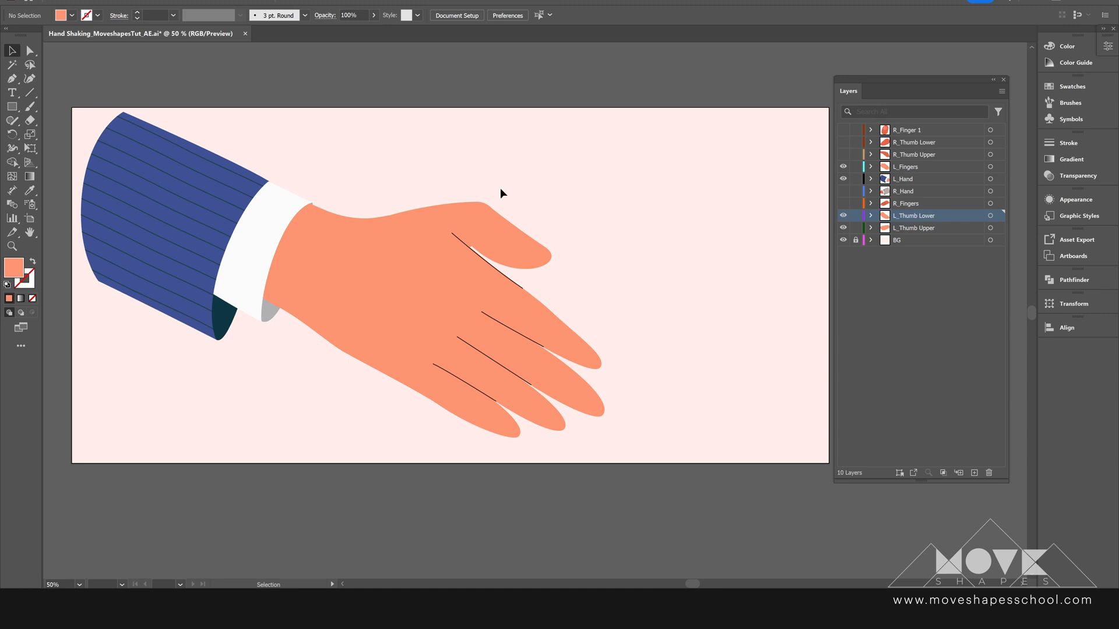
left_click(494, 222)
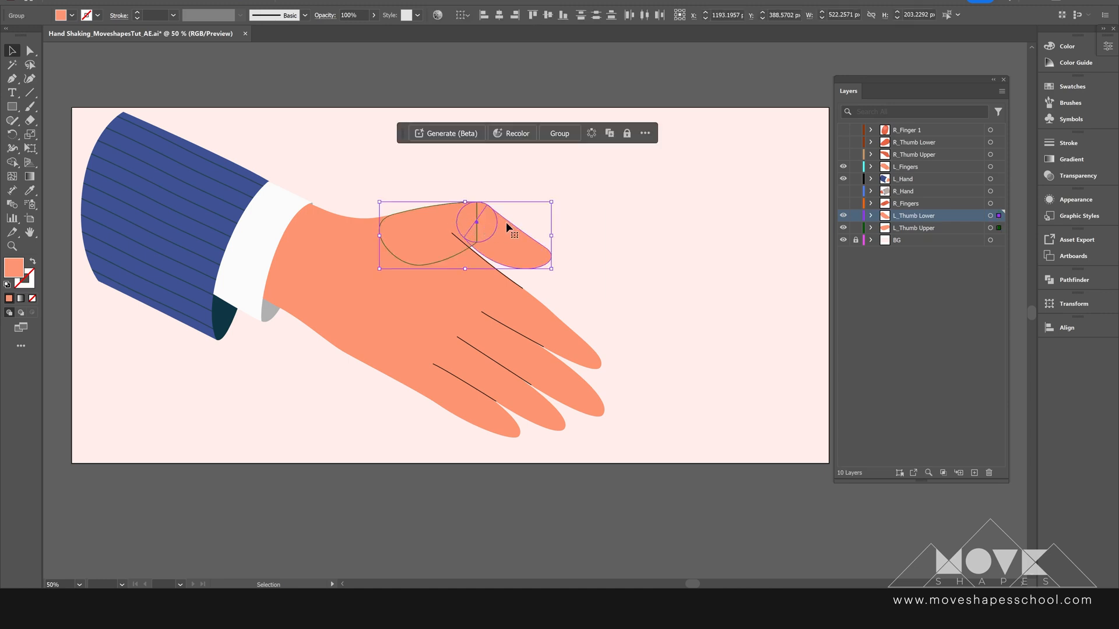
left_click(505, 241)
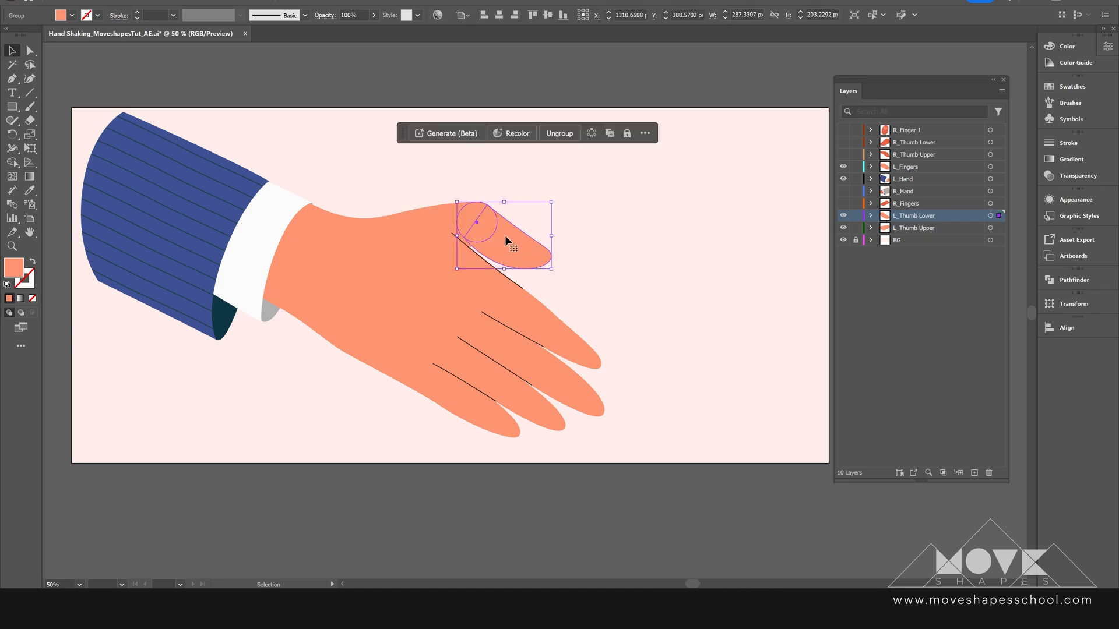
Try rotating the left hand's lower thumb upward about its joint circle, and undo the rotation
key("r")
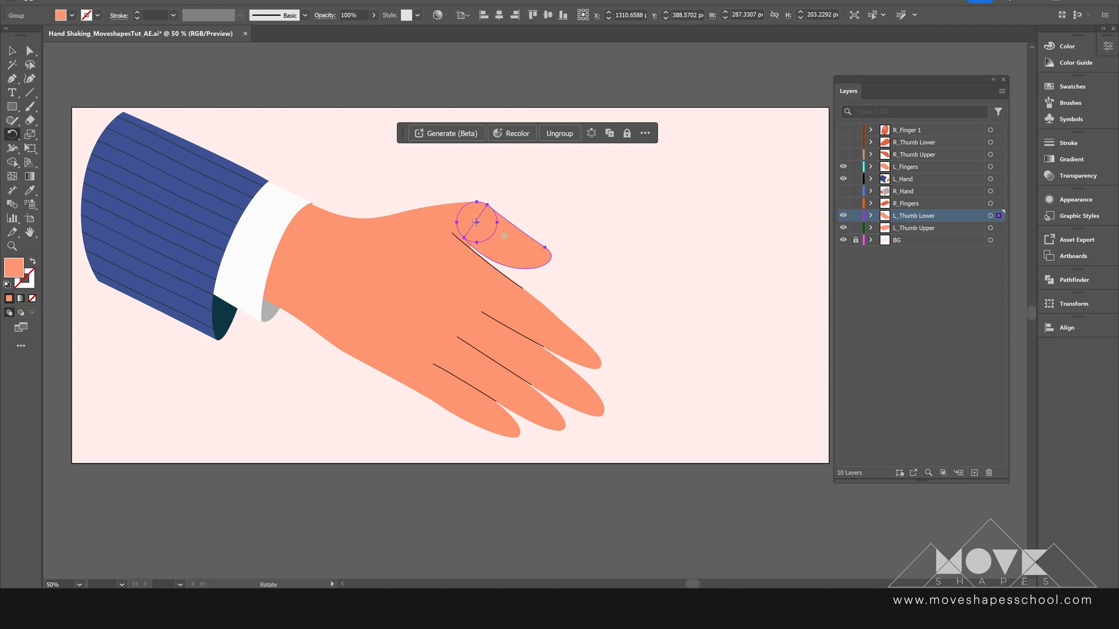
left_click_drag(505, 241, 544, 242)
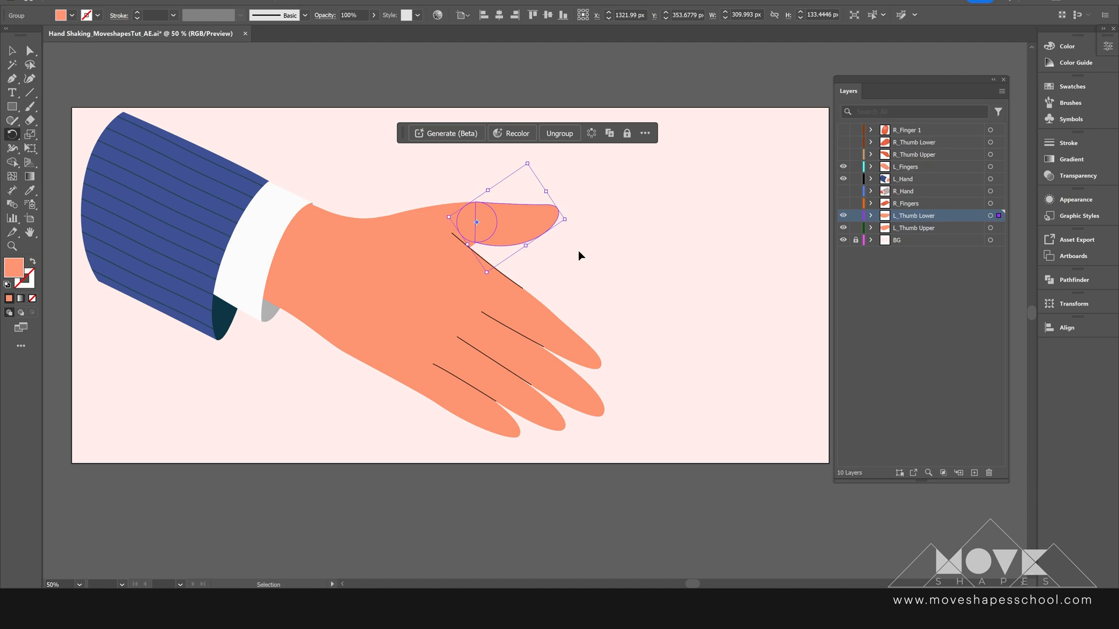
key("ctrl+z")
key("v")
left_click_drag(207, 373, 518, 153)
left_click(686, 242)
Show the right-hand layers in place of the left-hand ones and examine the right thumb's lower and upper pieces
left_click_drag(844, 169, 843, 204)
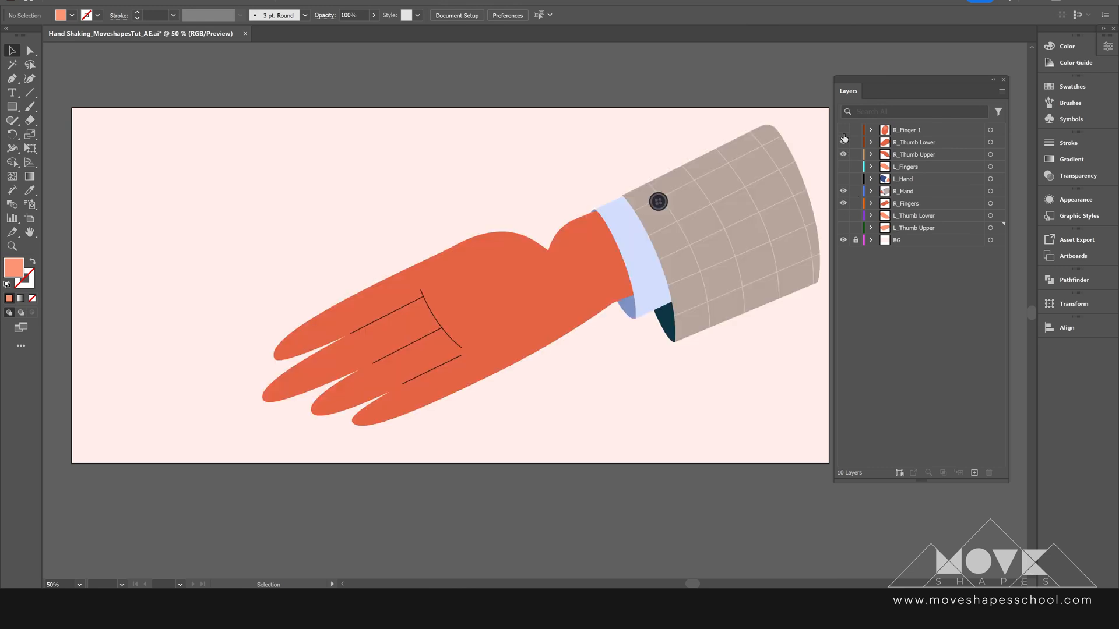
left_click_drag(844, 153, 843, 142)
left_click_drag(751, 422, 392, 111)
left_click(741, 385)
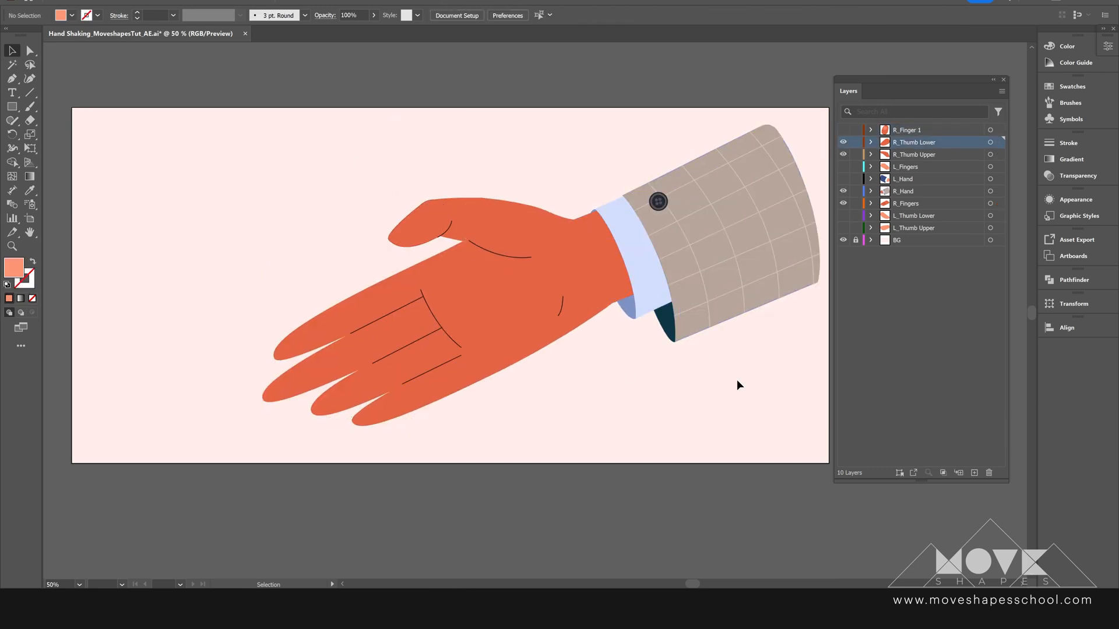
left_click(466, 198)
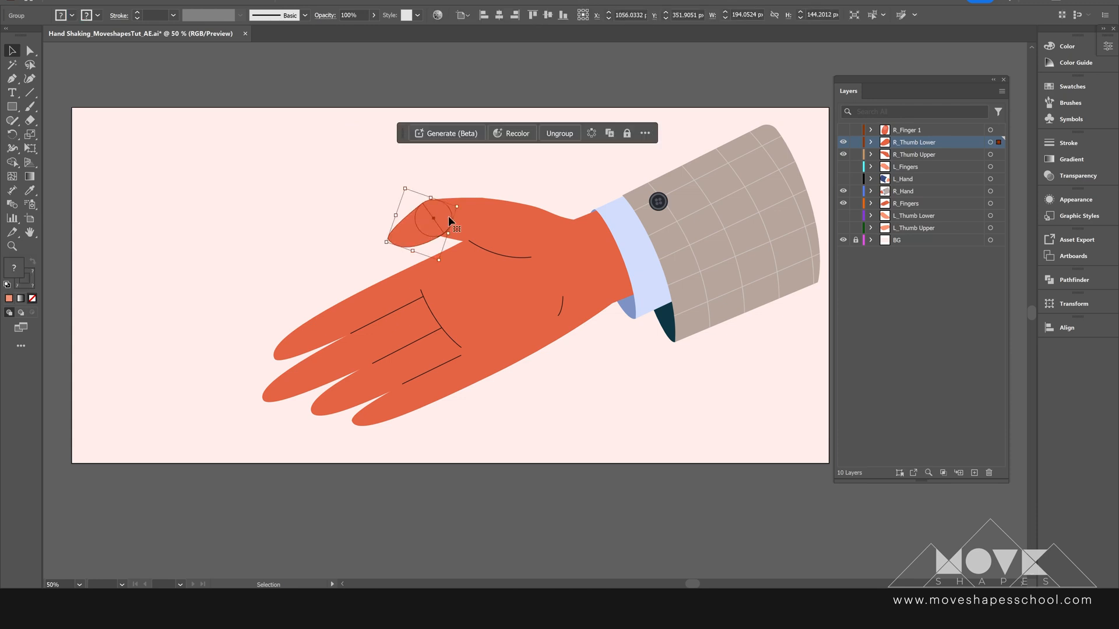
left_click(491, 218)
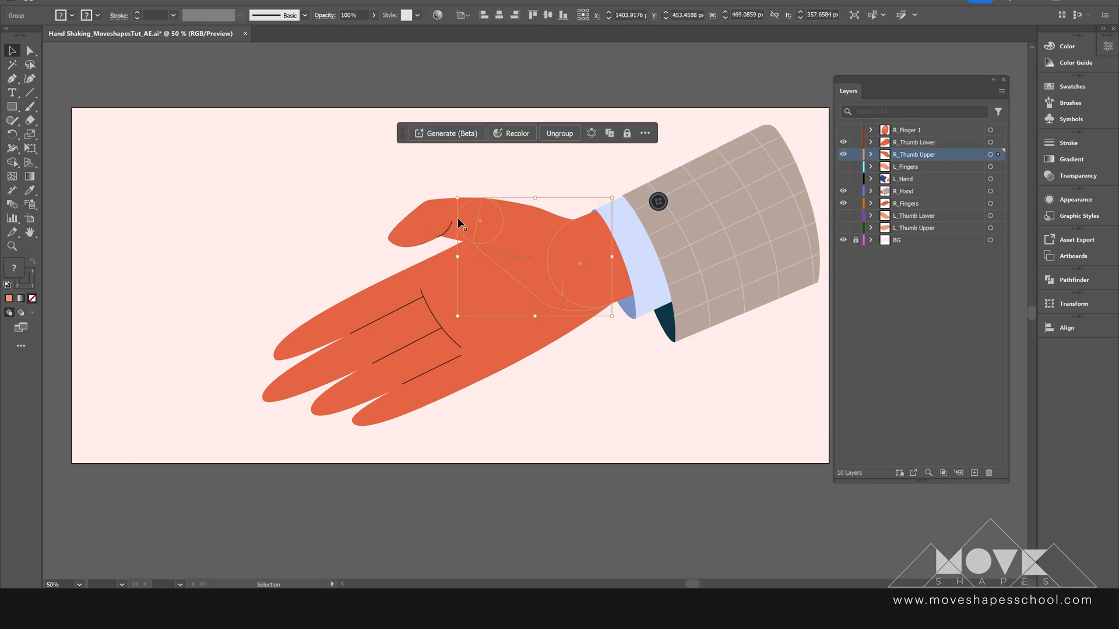
left_click(588, 392)
Make the R_Finger 1 layer and all left-hand layers visible together with the right hand
left_click(843, 130)
left_click_drag(841, 168, 843, 234)
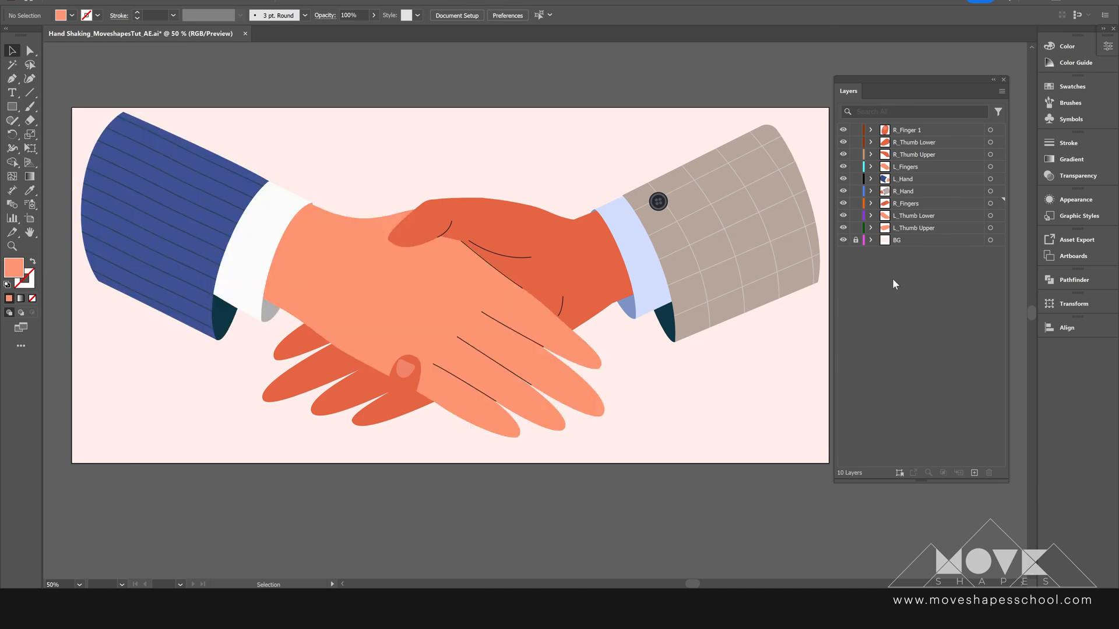
left_click(414, 384)
Try moving the lowest fingertip anchor of the R_Fingers path in behind the separate R_Finger 1 piece, and undo the change
left_click(372, 422)
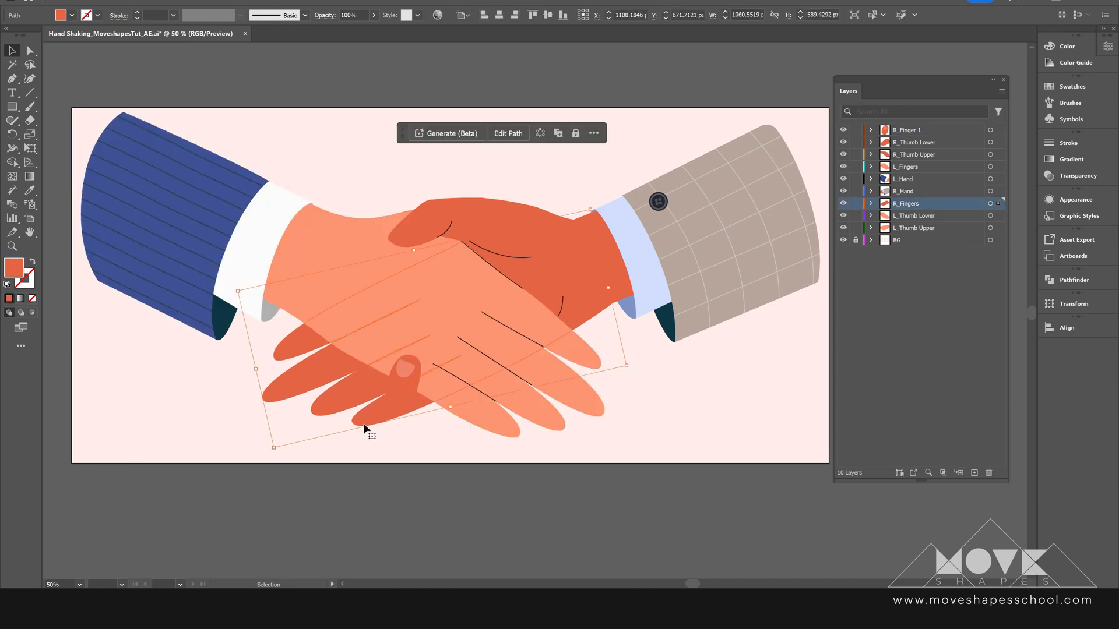
key("a")
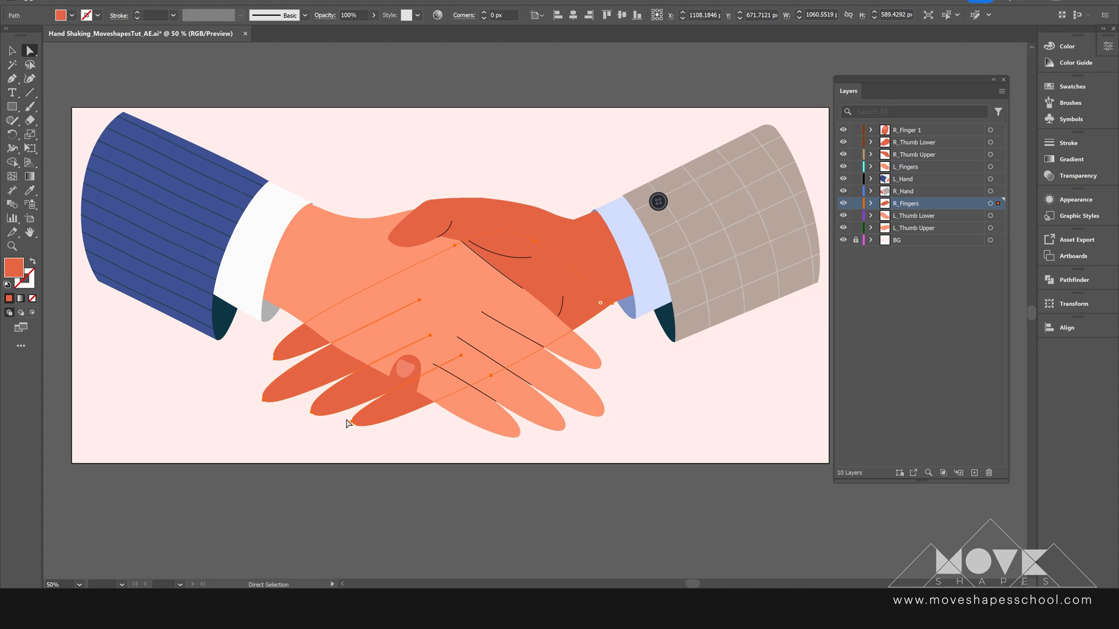
left_click(389, 412)
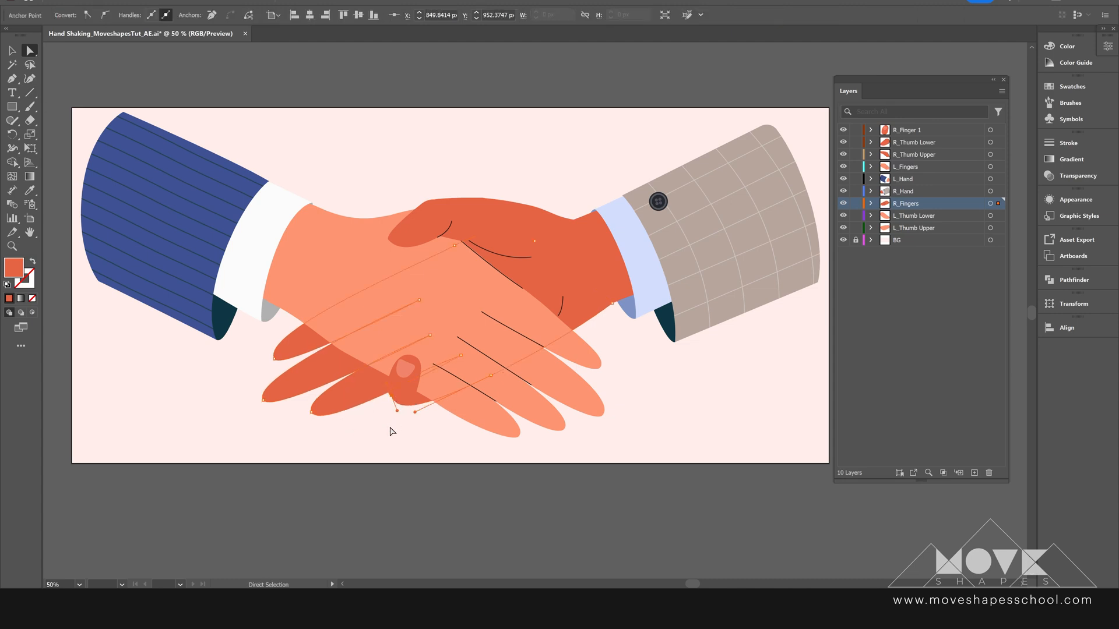
left_click(392, 424)
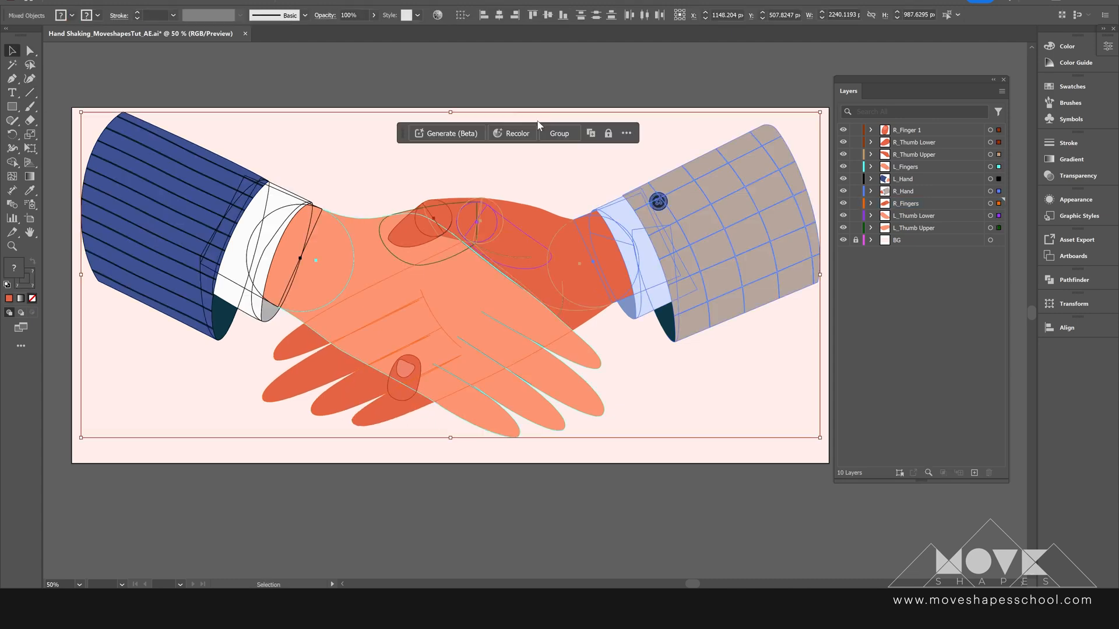
left_click(577, 93)
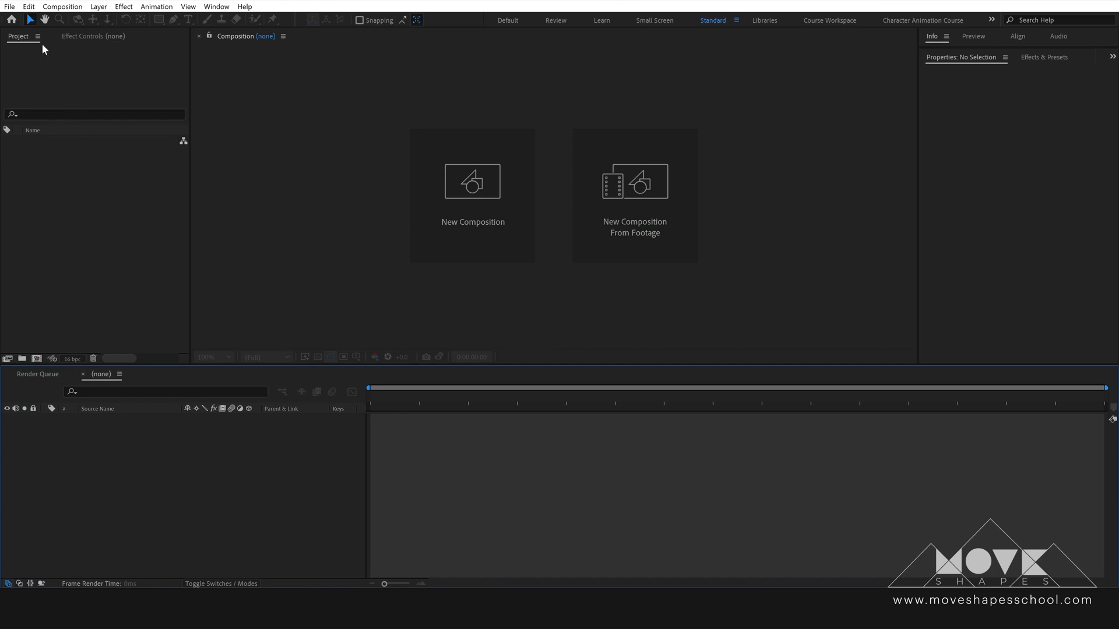
Switch to After Effects and import the Hand Shaking_MoveshapesTut_AE Illustrator file as Composition - Retain Layer Sizes
left_click(9, 6)
mouse_move(91, 171)
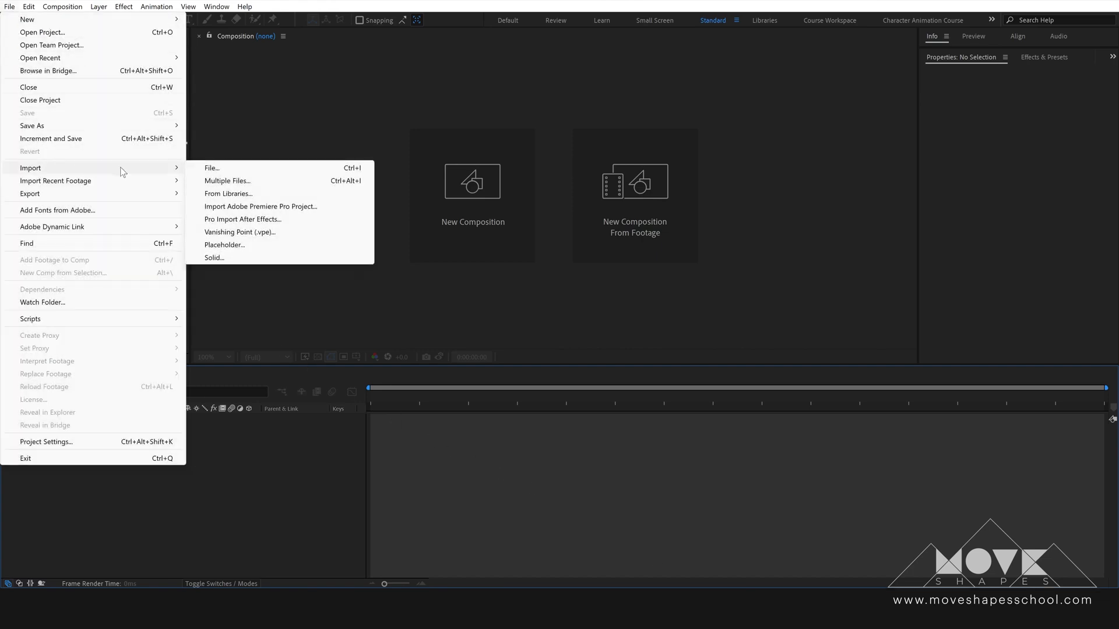
left_click(253, 167)
left_click(168, 100)
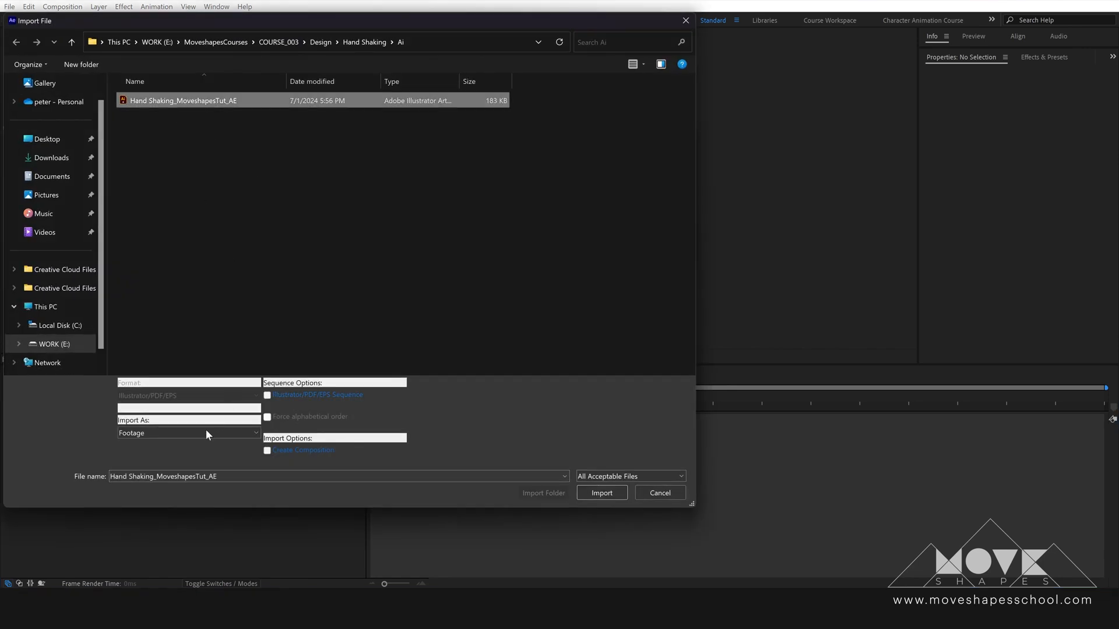
left_click(203, 433)
left_click(197, 449)
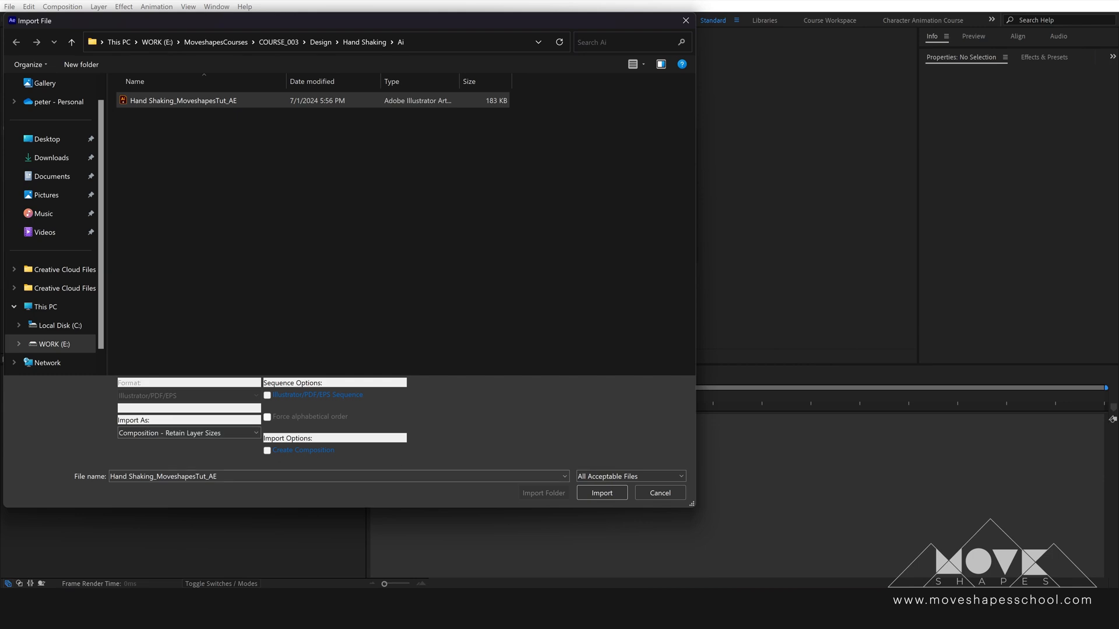
left_click(602, 493)
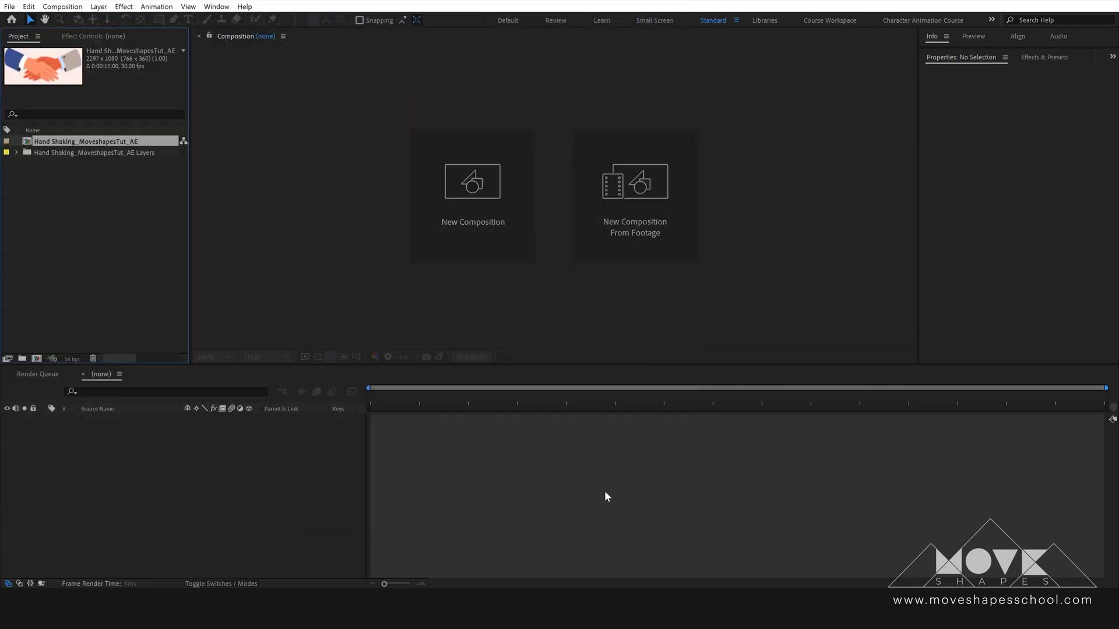
Open the imported Hand Shaking_MoveshapesTut_AE composition
left_click(133, 282)
left_click(50, 145)
double_click(50, 145)
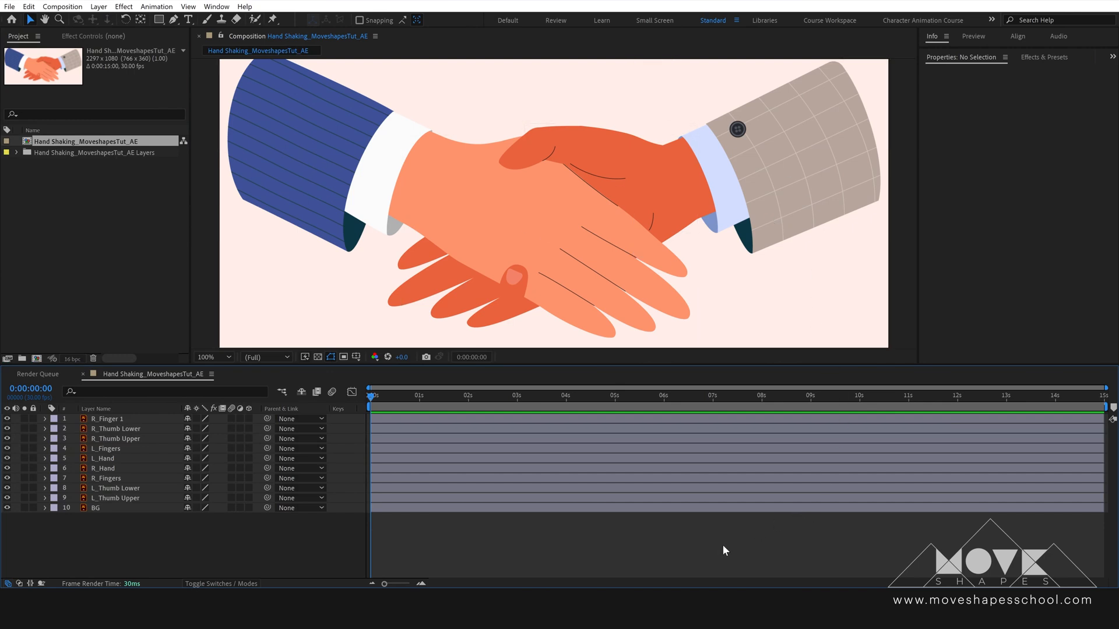
Lock the BG layer in the composition
left_click_drag(86, 533, 134, 415)
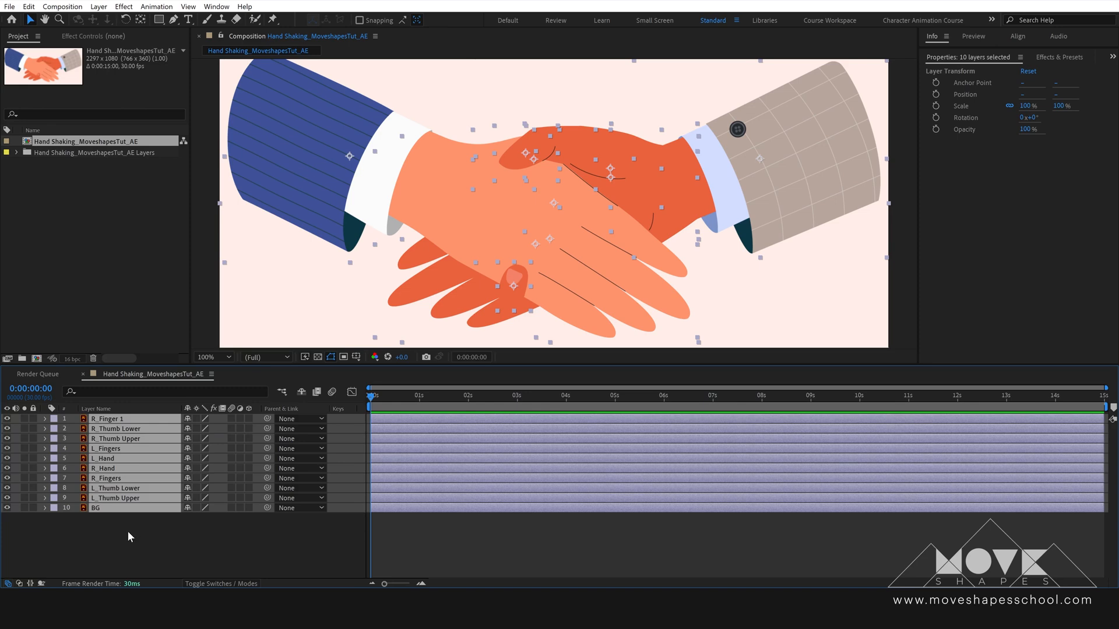
left_click(128, 530)
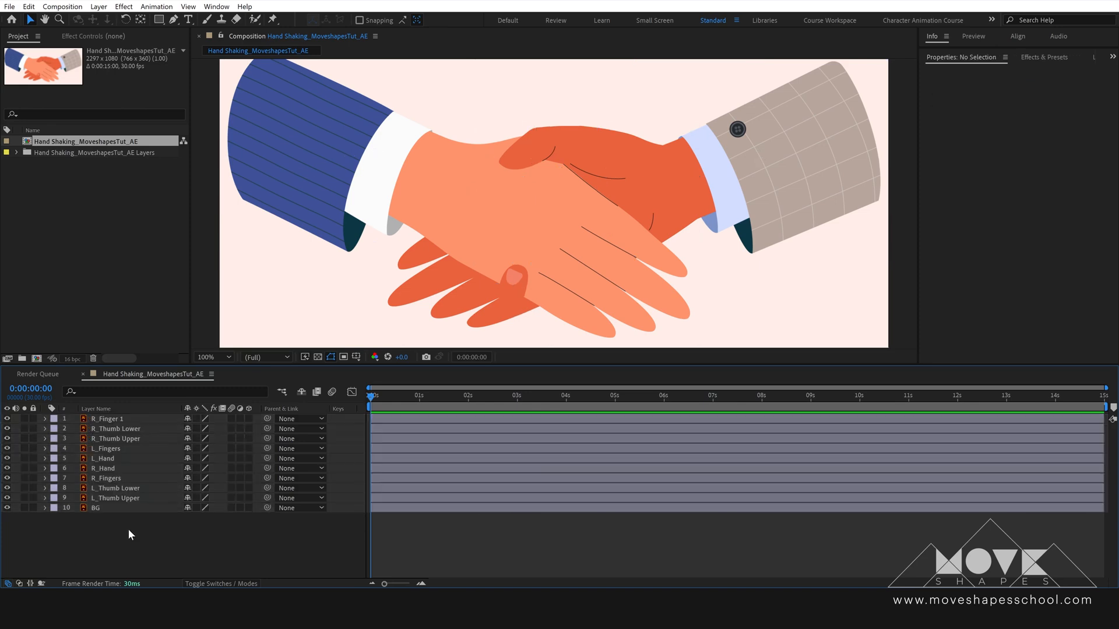
left_click(99, 507)
left_click(33, 507)
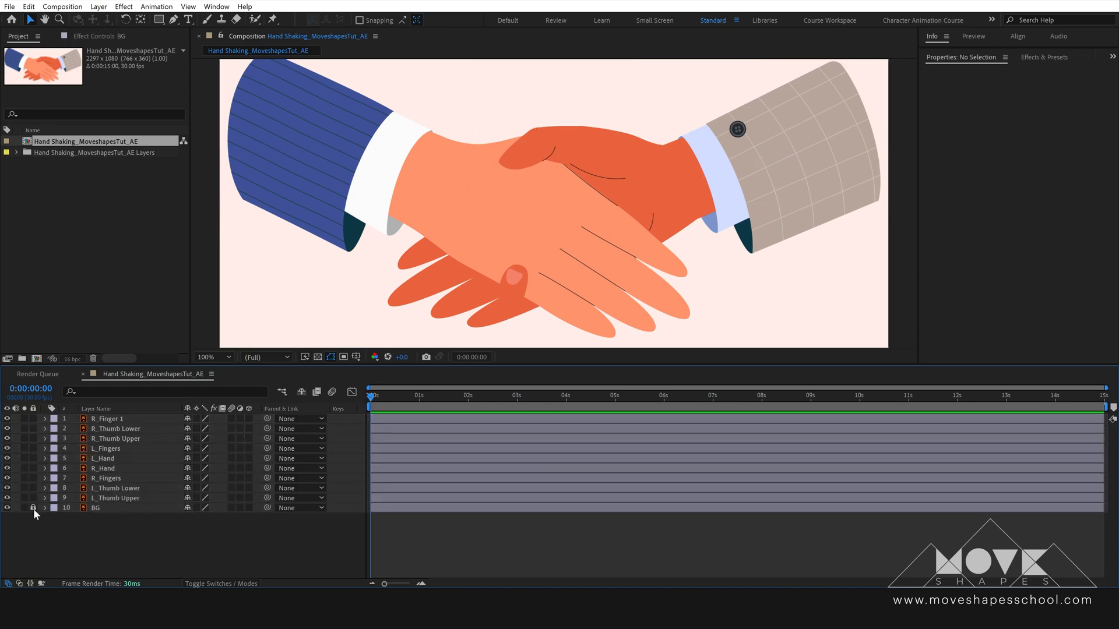
Give the right-hand layers R_Finger 1, R_Thumb Lower, R_Thumb Upper, R_Hand and R_Fingers a tan label colour
left_click(115, 420)
left_click(114, 439, "shift")
left_click(112, 468, "ctrl")
left_click(111, 478, "ctrl")
left_click(54, 419)
left_click(73, 390)
Give the left-hand layers L_Fingers, L_Hand, L_Thumb Lower and L_Thumb Upper a blue label colour
left_click(106, 448)
left_click(103, 459, "ctrl")
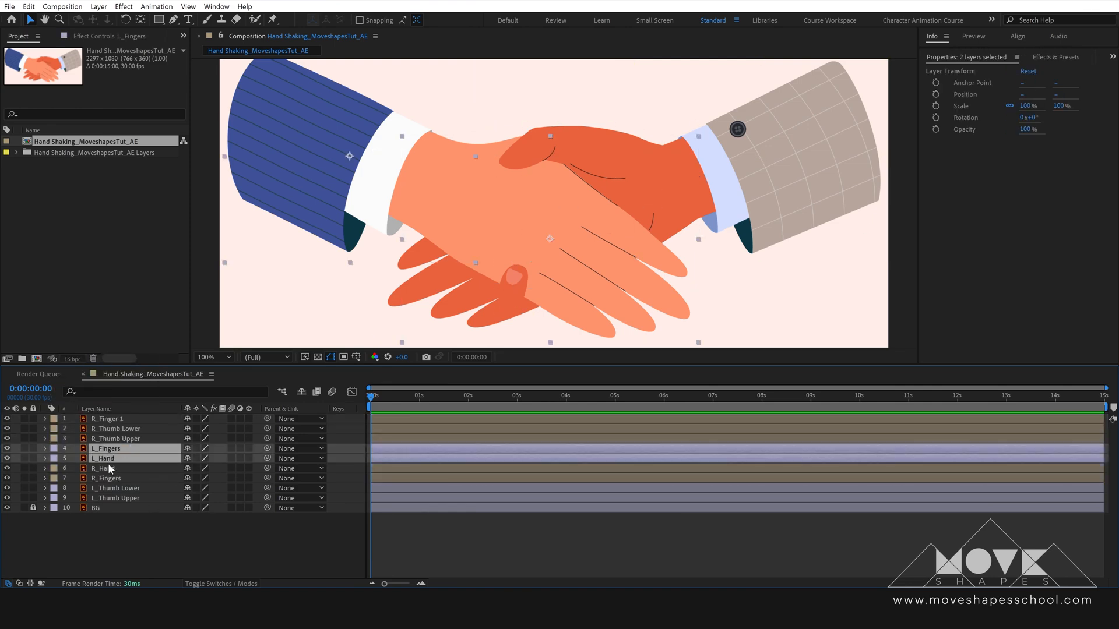
left_click(111, 488, "ctrl")
left_click(113, 498, "ctrl")
left_click(54, 498)
left_click(73, 376)
left_click(217, 549)
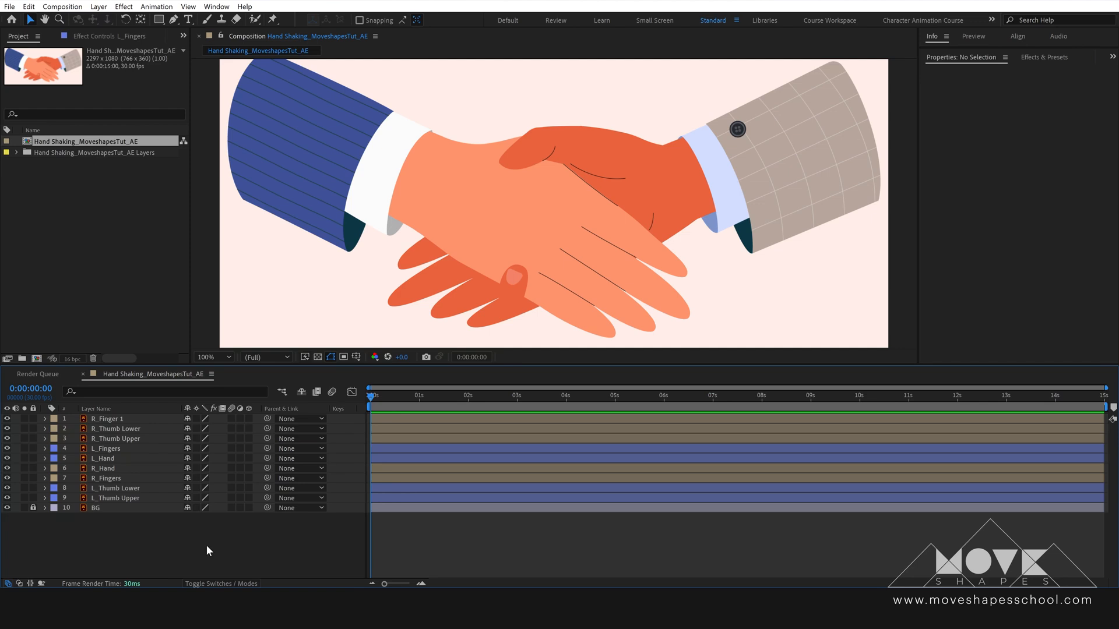
Hide the R_Finger 1 layer
left_click(100, 420)
left_click(7, 419)
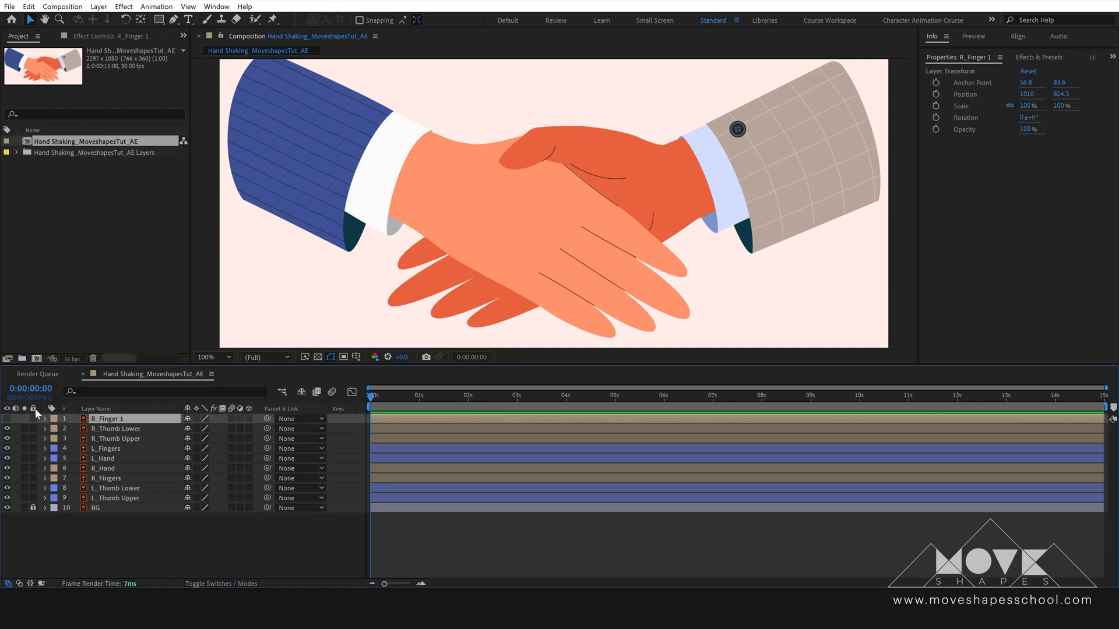
left_click(179, 530)
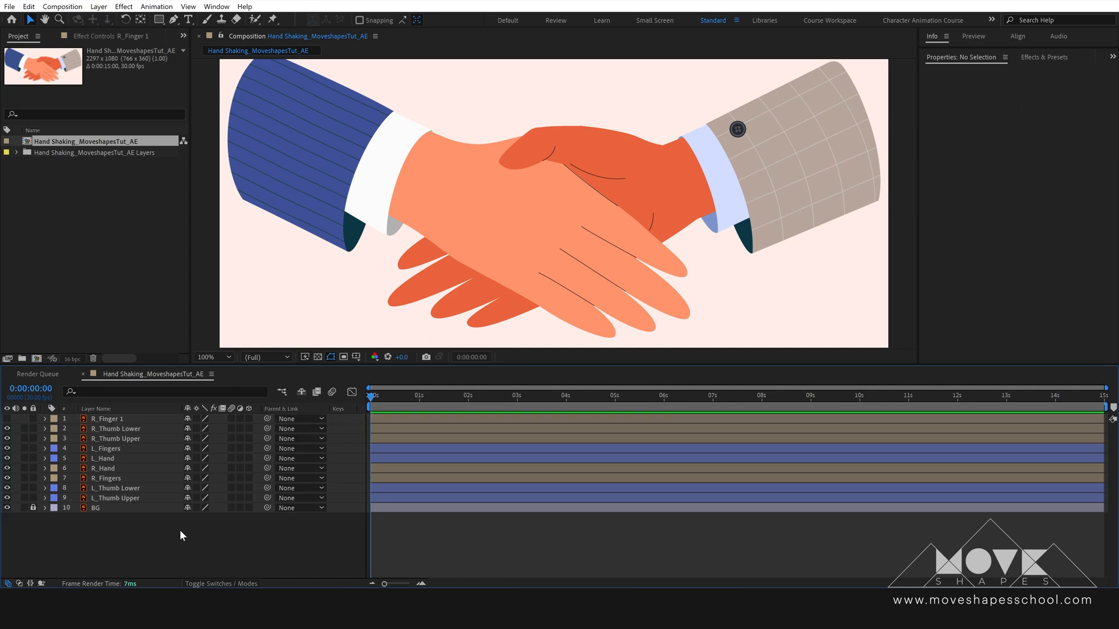
Try moving R_Hand, R_Thumb Upper and other hand pieces independently in the composition, and undo all the moves
left_click(119, 469)
left_click_drag(857, 180, 955, 148)
left_click_drag(600, 140, 608, 107)
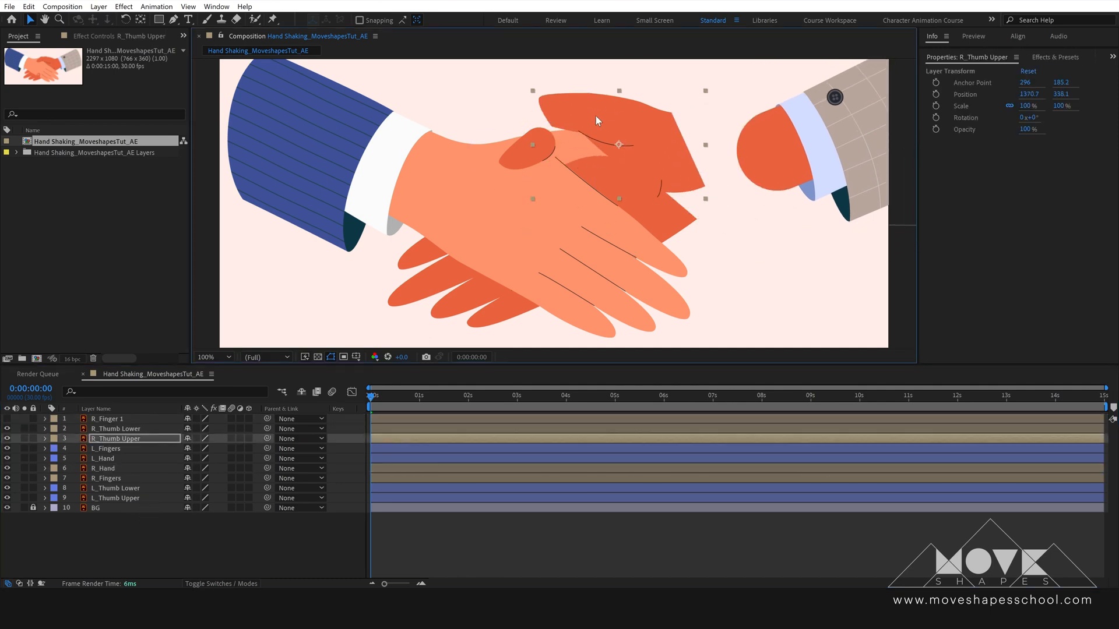
left_click_drag(528, 149, 512, 118)
left_click_drag(644, 257, 661, 293)
key("ctrl+z")
key("ctrl+z")
key("ctrl+z")
key("ctrl+z")
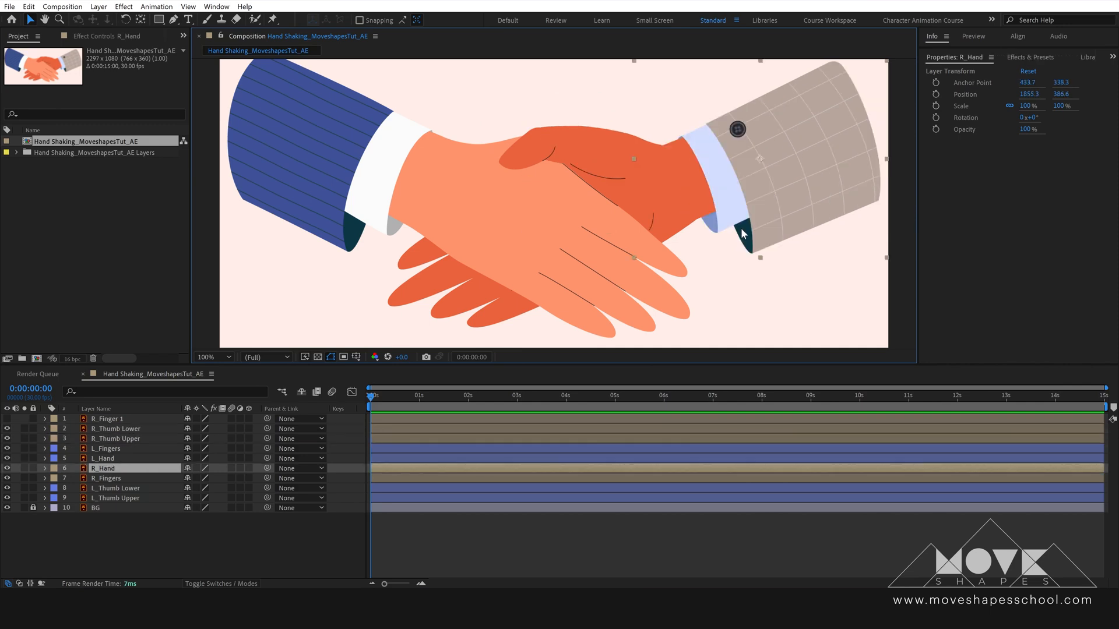
Parent R_Thumb Lower to R_Thumb Upper, R_Thumb Upper to R_Fingers, and R_Fingers to R_Hand
left_click(120, 429)
left_click_drag(267, 428, 125, 439)
left_click_drag(267, 438, 113, 481)
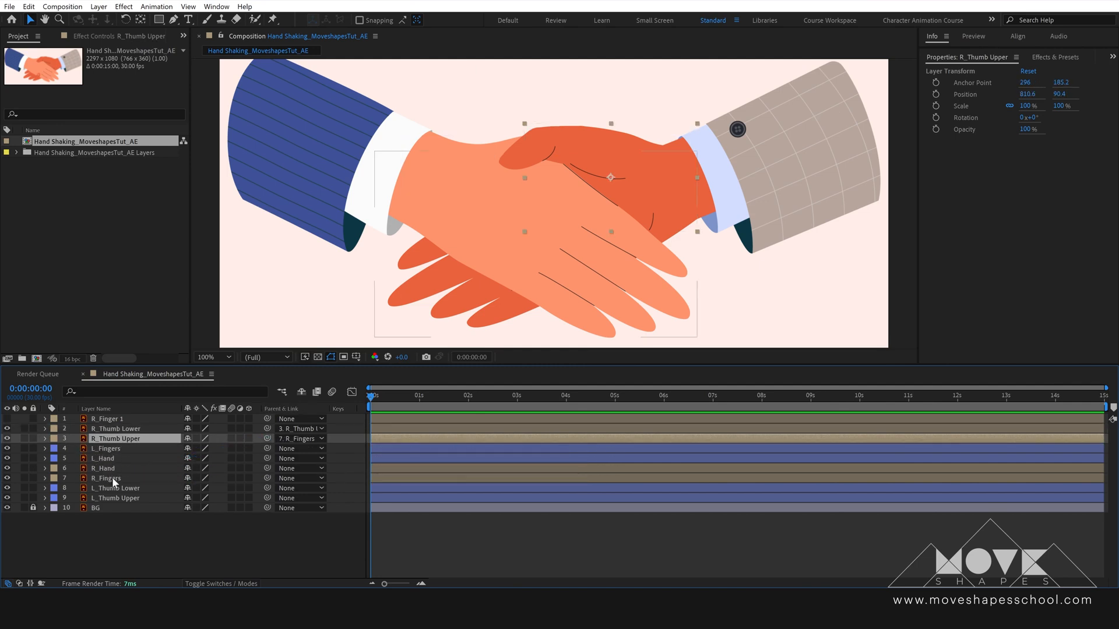
left_click(116, 479)
left_click_drag(267, 477, 112, 470)
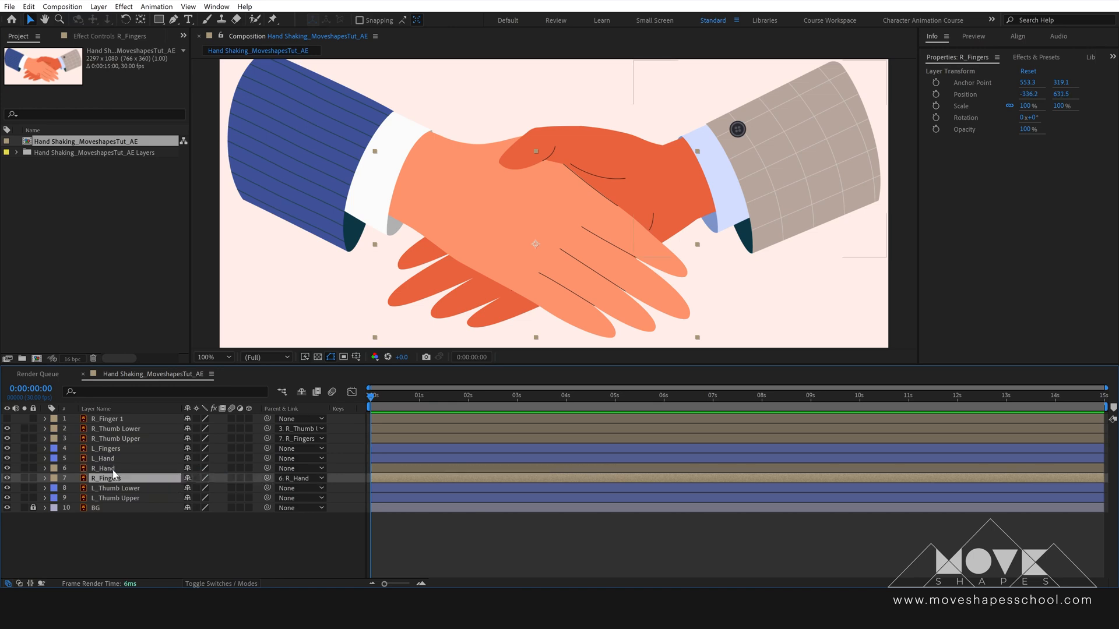
Test the right hand's parenting chain by moving R_Hand slightly, and undo the move
left_click(111, 470)
mouse_move(770, 173)
left_mouse_down()
mouse_move(824, 174)
mouse_move(845, 157)
mouse_move(778, 169)
left_mouse_up()
key("ctrl+z")
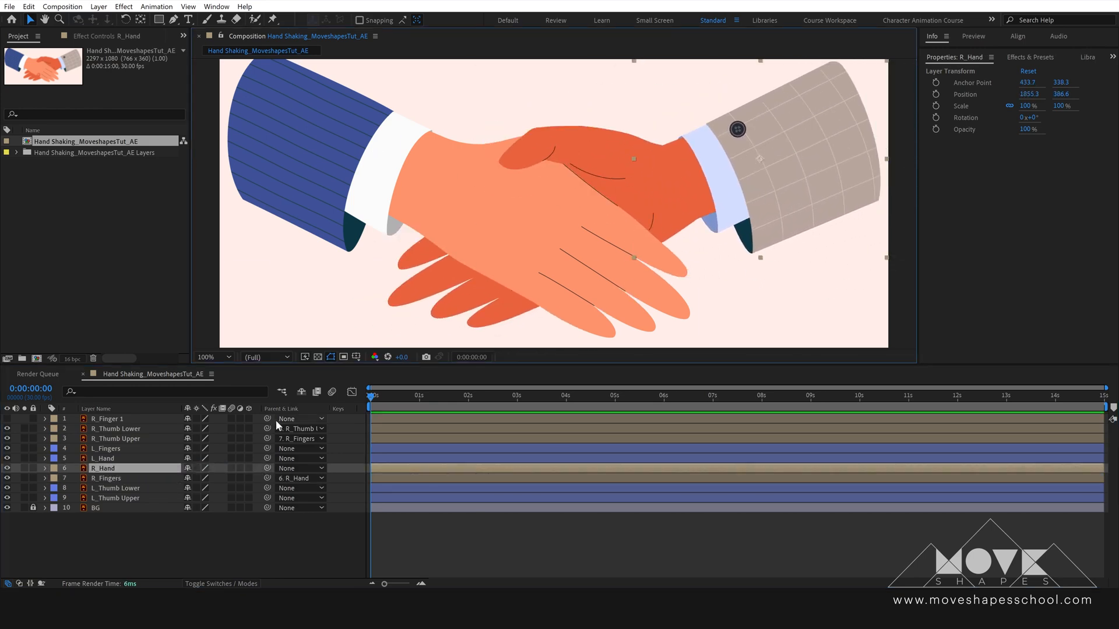
Hide the right-hand layers R_Hand, R_Fingers, R_Thumb Upper and R_Thumb Lower to isolate the other hand
left_click(120, 543)
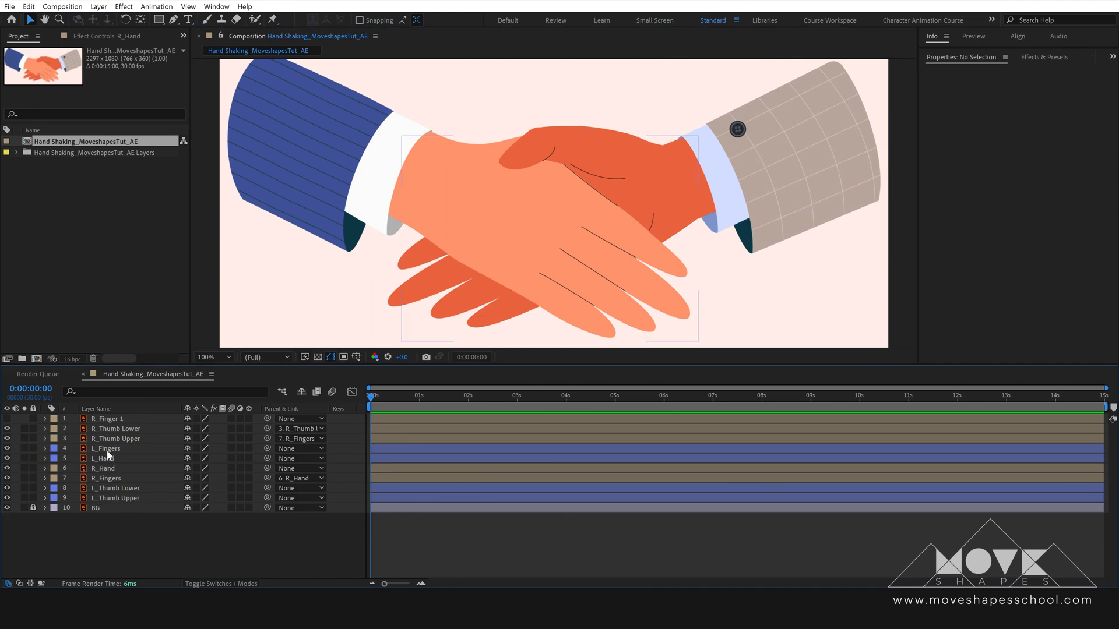
left_click(107, 450)
left_click(127, 490)
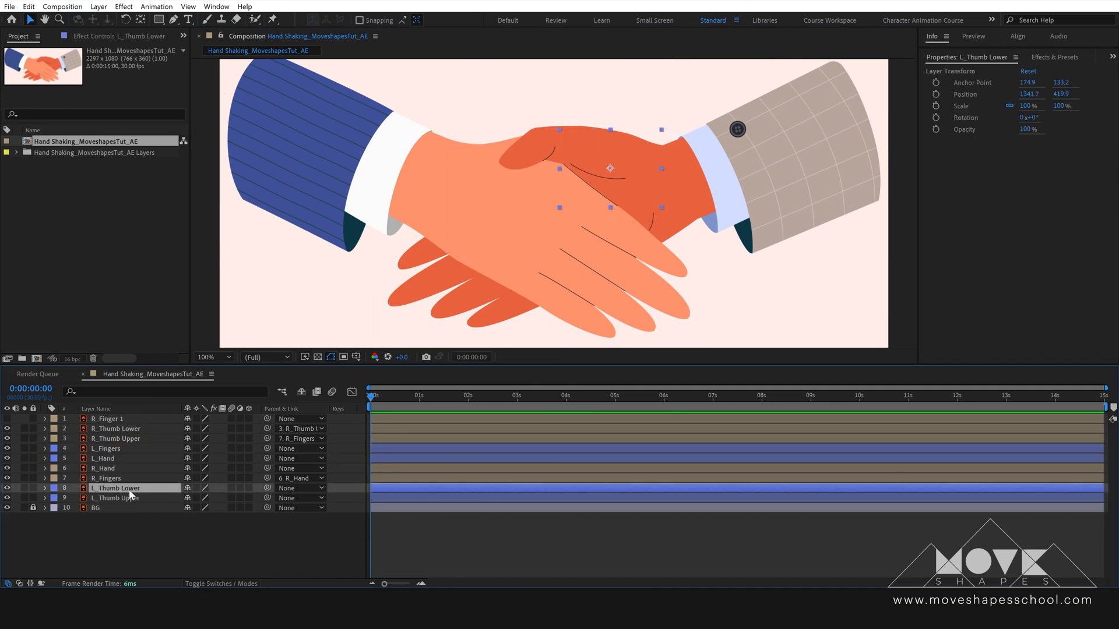
left_click(73, 514)
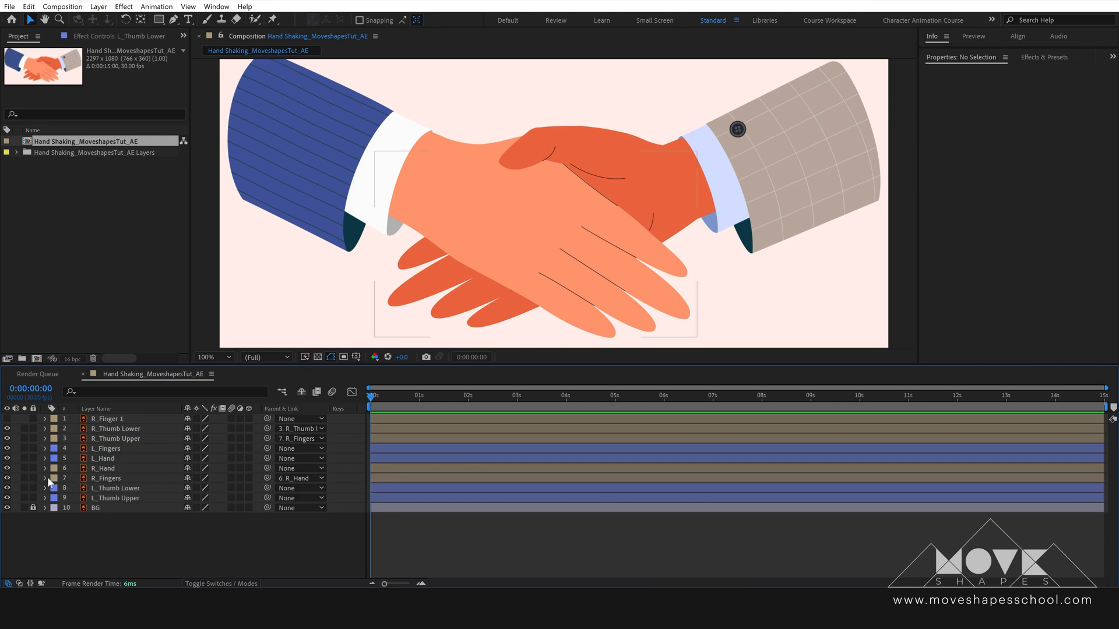
left_click_drag(8, 478, 8, 468)
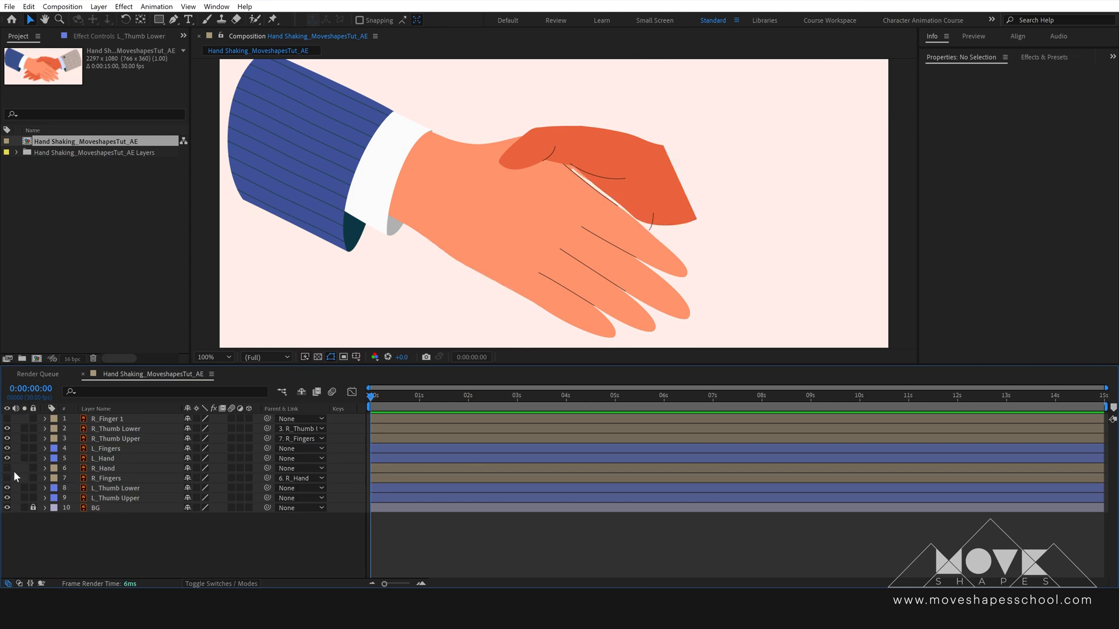
left_click(7, 429)
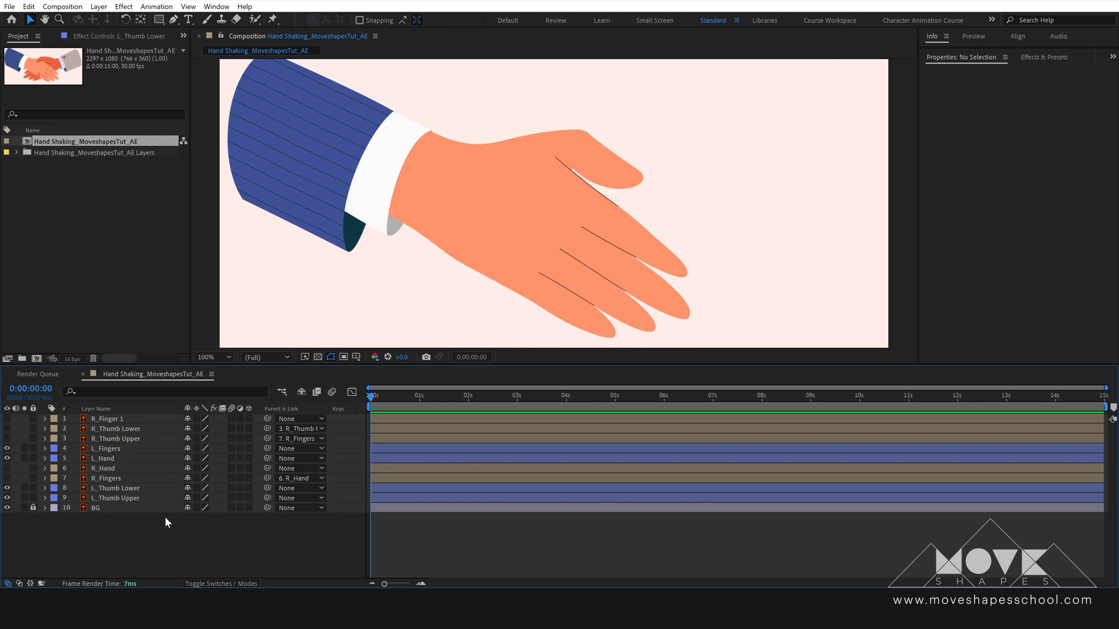
Parent L_Thumb Lower to L_Thumb Upper, L_Thumb Upper to L_Fingers and L_Fingers to L_Hand, test-move L_Hand and undo the move
left_click(131, 489)
left_click_drag(267, 488, 141, 500)
left_click(131, 499)
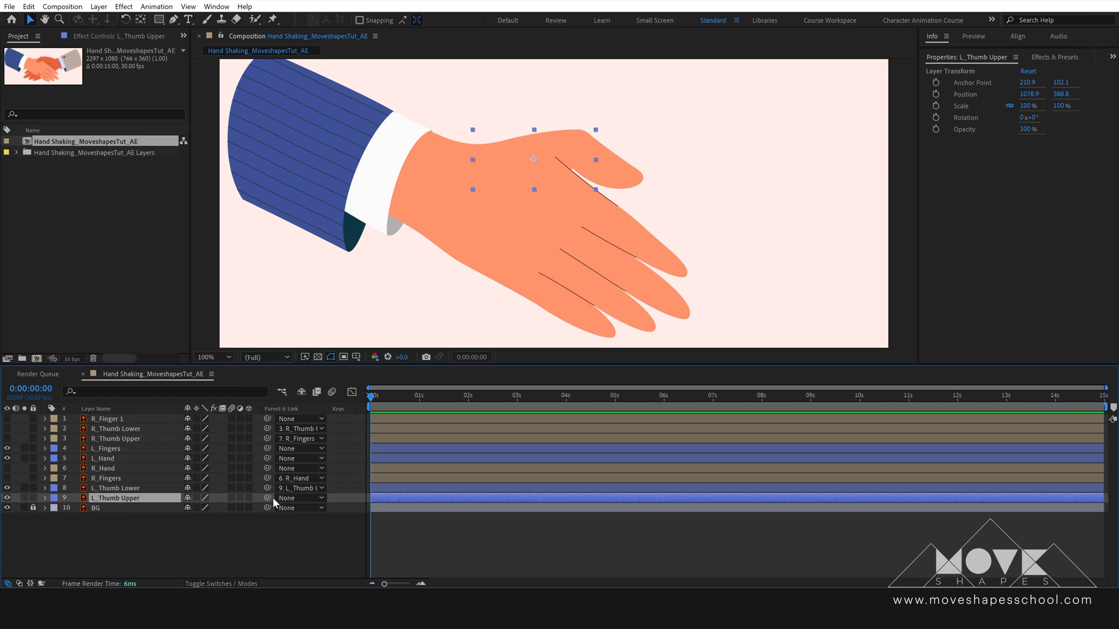
left_click_drag(268, 500, 109, 449)
left_click_drag(267, 448, 120, 459)
left_click_drag(334, 145, 307, 169)
key("ctrl+z")
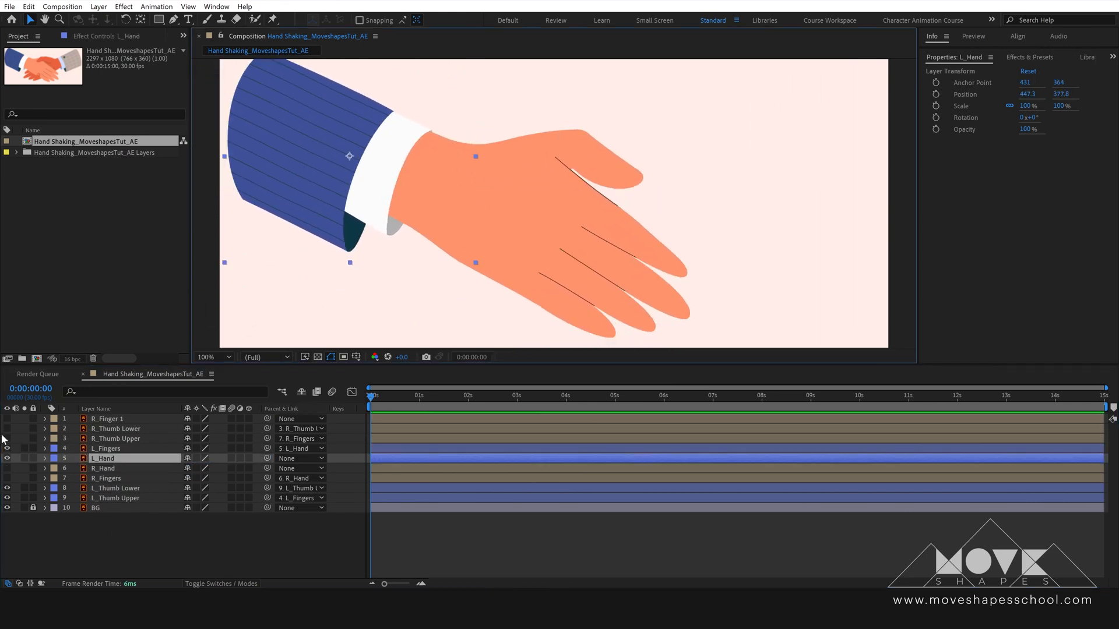
Show all the right-hand layers again, including R_Finger 1
left_click_drag(7, 419, 7, 478)
left_click(53, 534)
left_click(103, 418)
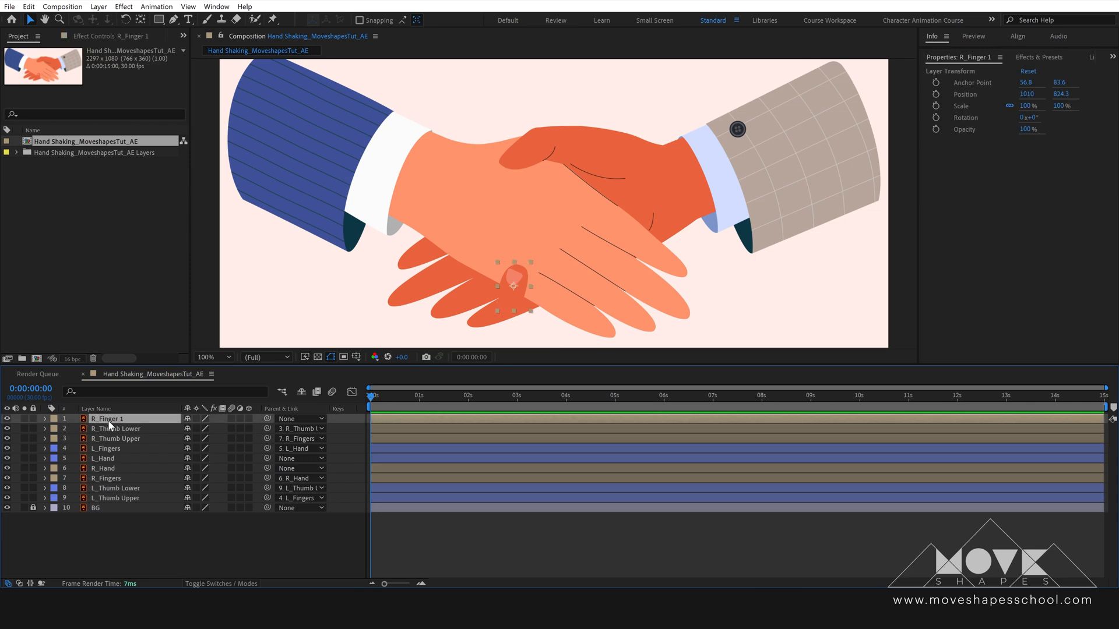
Try moving R_Hand sideways to check whether R_Finger 1 follows it, and undo the move
left_click(105, 469)
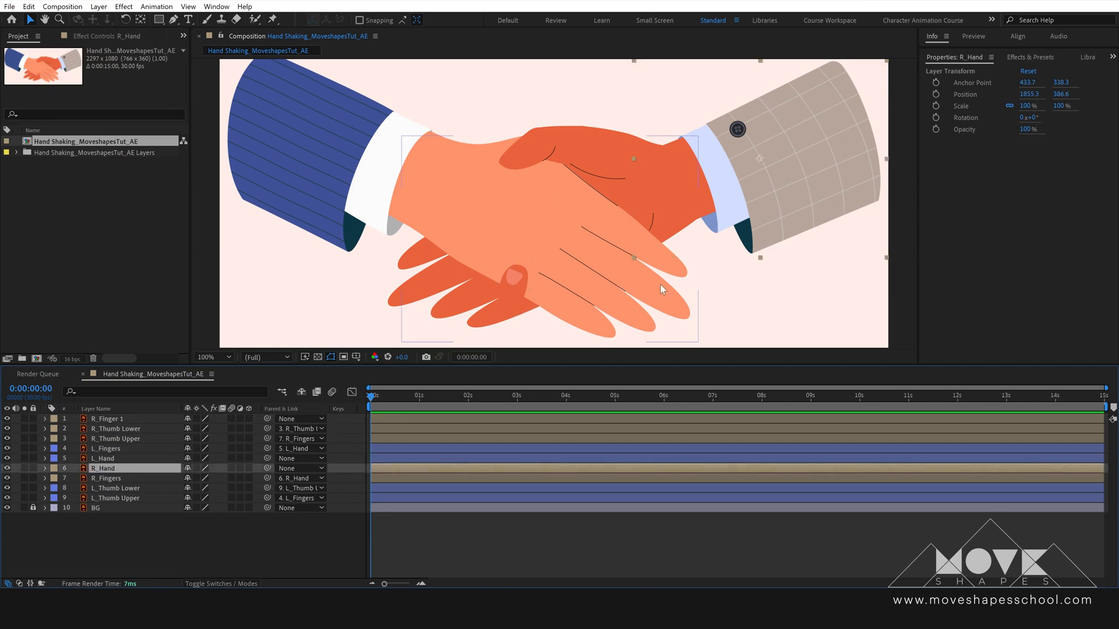
left_click_drag(761, 162, 806, 162)
key("ctrl+z")
Parent the R_Finger 1 layer to R_Fingers
left_click(109, 420)
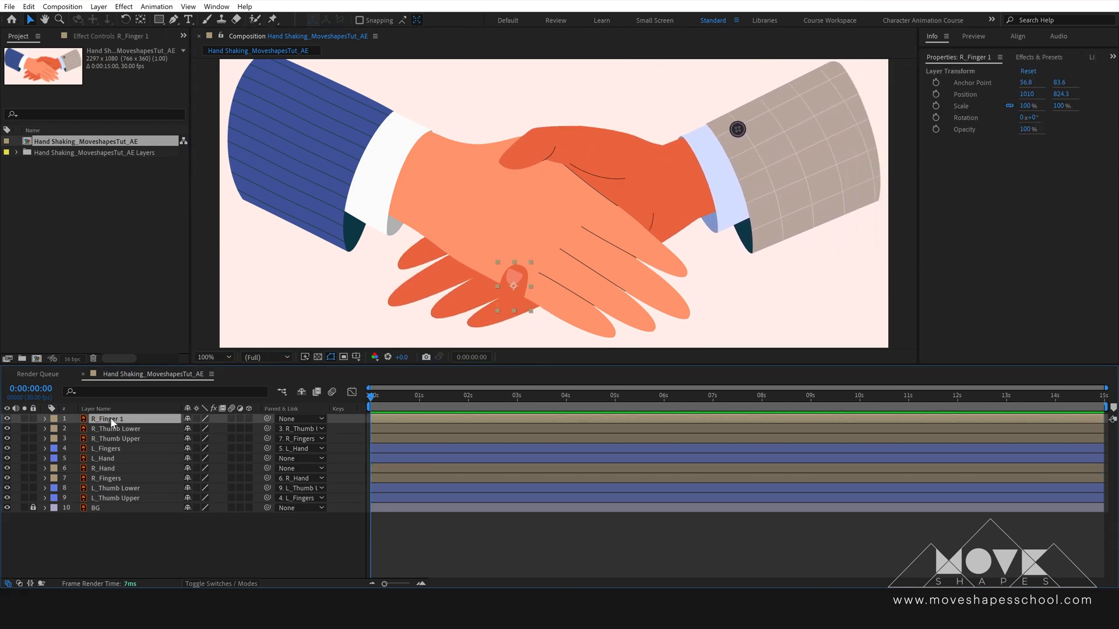
left_click_drag(268, 419, 116, 477)
left_click(135, 542)
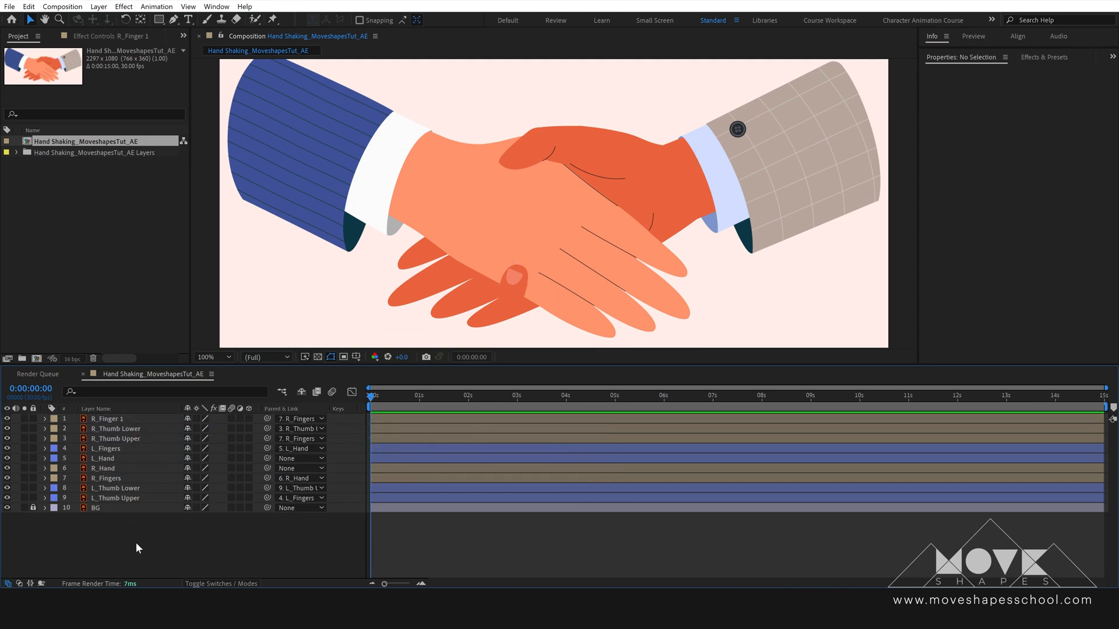
Test the R_Finger 1 parenting by moving R_Hand slightly, undo the move and deselect the layer
left_click(169, 468)
left_click_drag(820, 161, 849, 152)
key("ctrl+z")
left_click(145, 551)
Hide and lock R_Finger 1, and hide L_Fingers, L_Hand, L_Thumb Lower and L_Thumb Upper
left_click(7, 419)
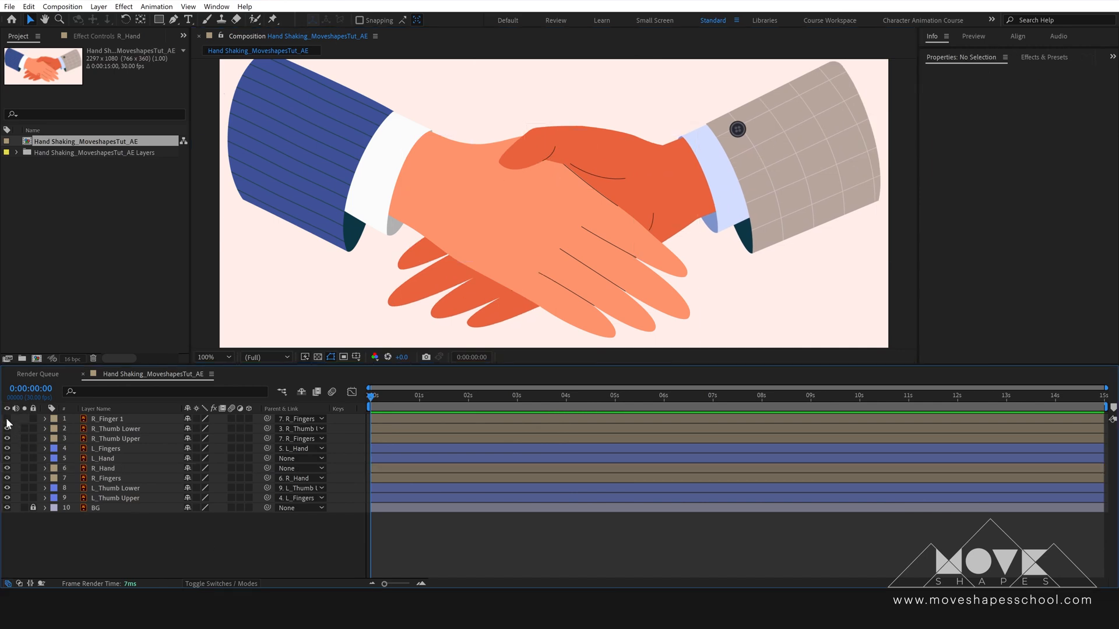
left_click(33, 419)
left_click(106, 429)
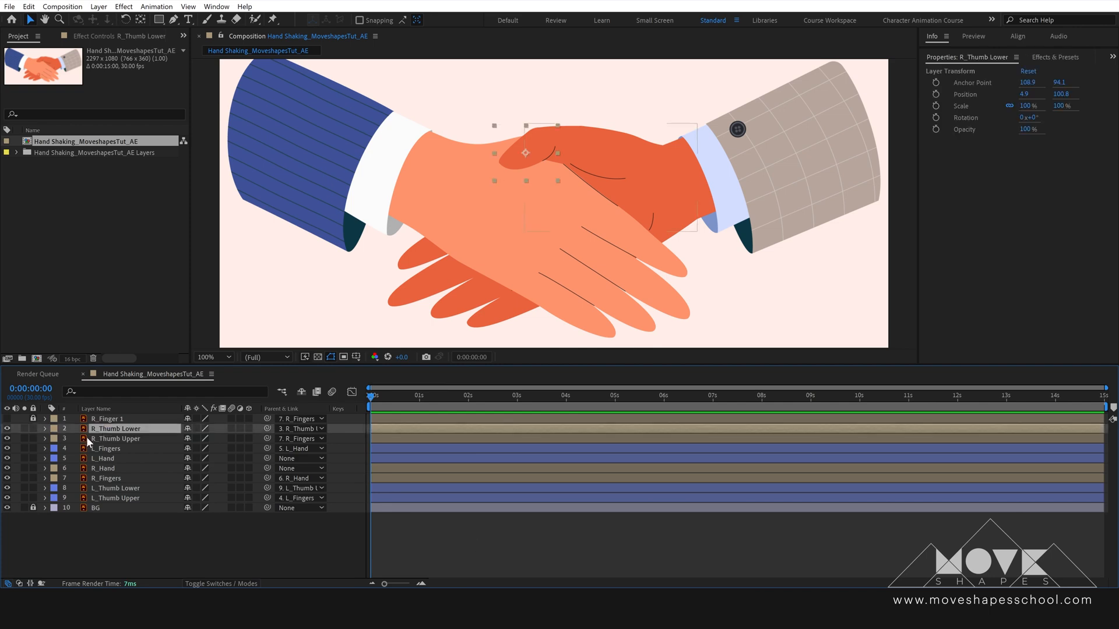
left_click(92, 449)
left_click_drag(10, 451, 7, 498)
left_click(82, 520)
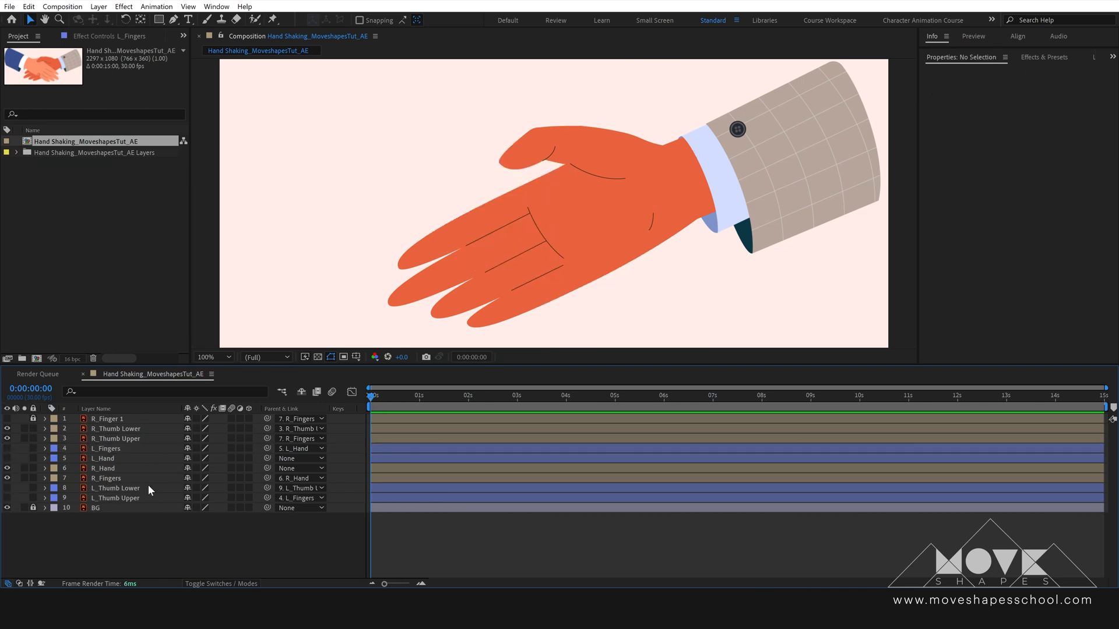
Lower the opacity of R_Thumb Lower and R_Thumb Upper to 60% to reveal where the two pieces overlap
scroll(578, 145, "up", 1)
key("space")
left_click_drag(673, 123, 659, 213)
left_click(456, 203)
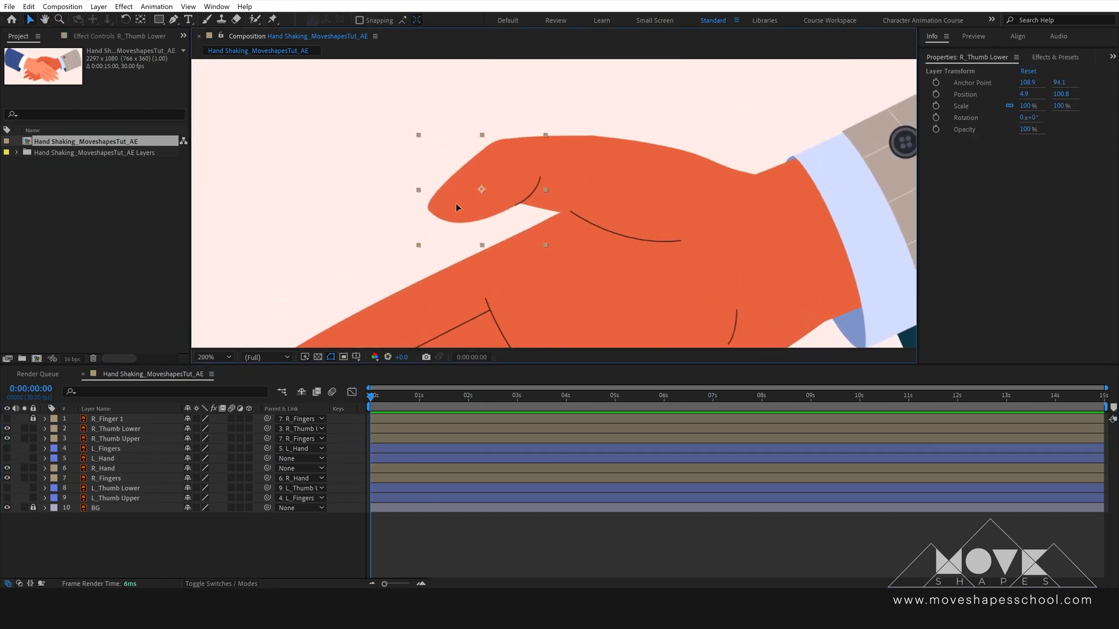
left_click(614, 142, "shift")
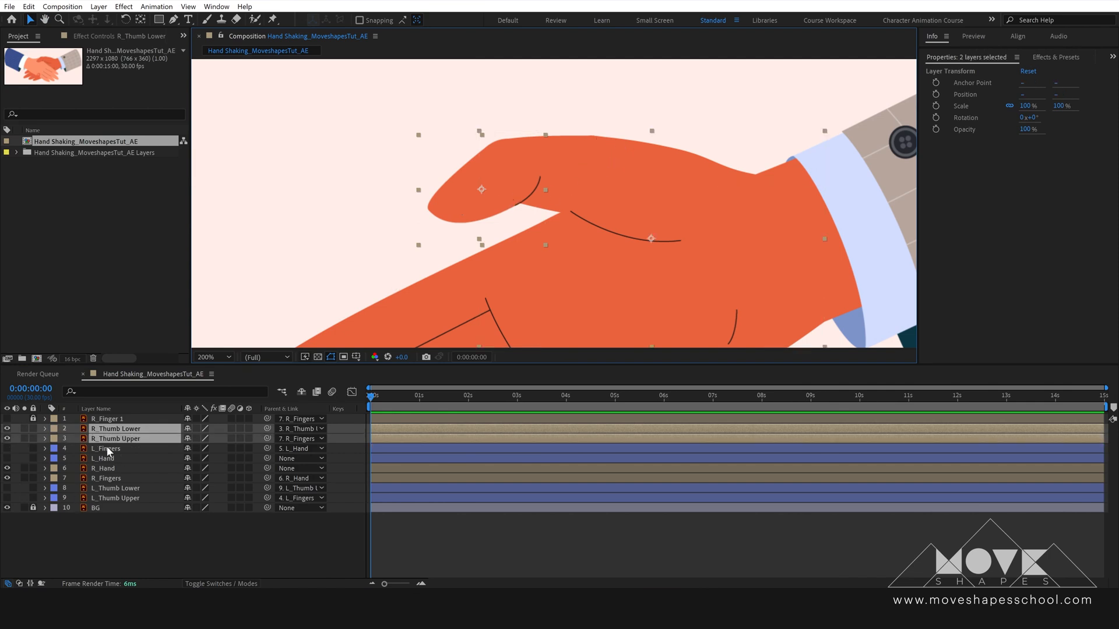
key("t")
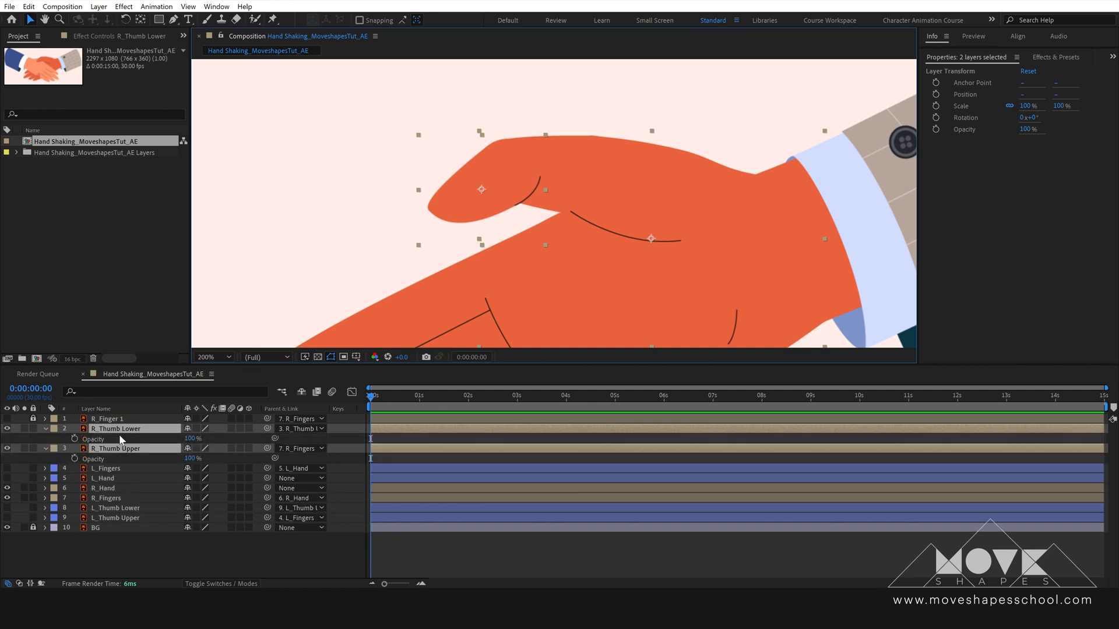
left_click_drag(190, 438, 169, 440)
left_click(247, 229)
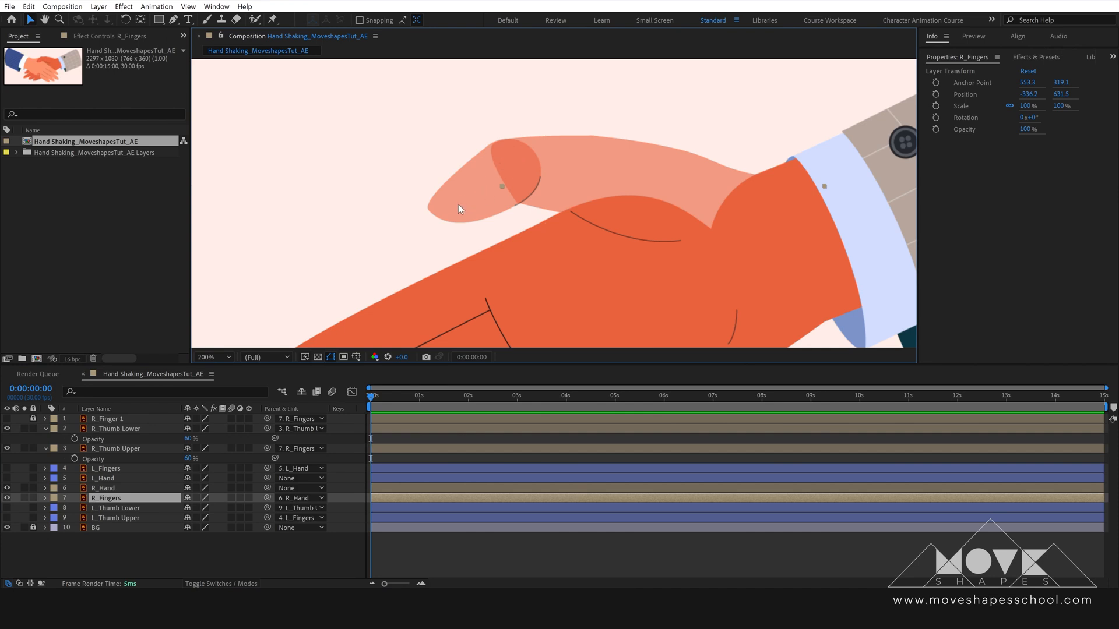
Centre R_Thumb Lower's anchor point in its overlap with R_Thumb Upper, checking the pivot with test rotations and undoing them
left_click(115, 430)
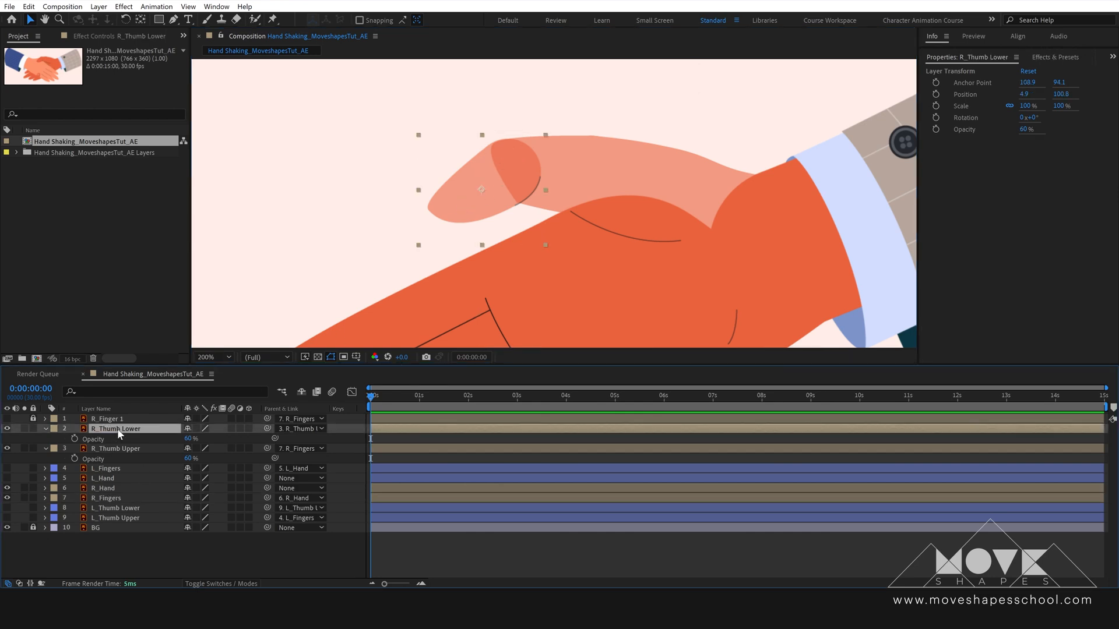
key("y")
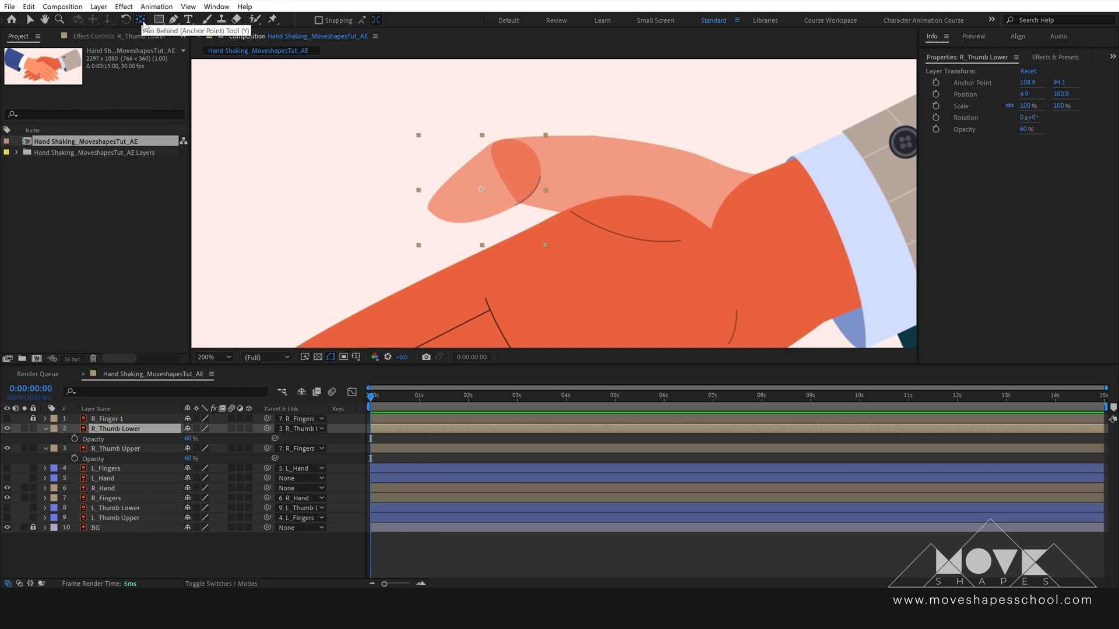
left_click_drag(480, 190, 509, 170)
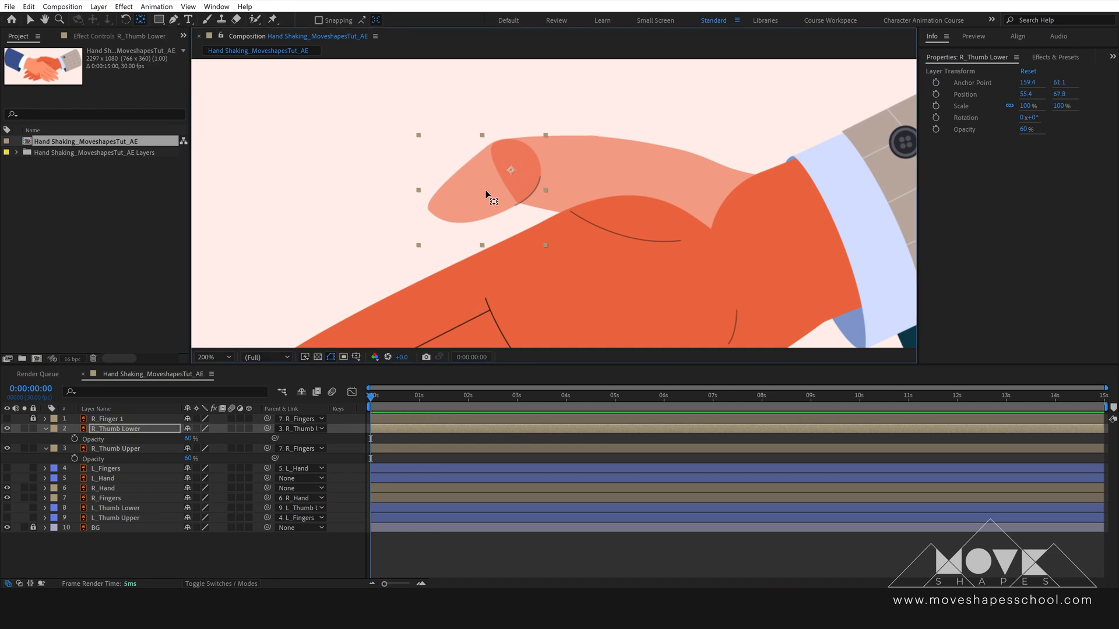
key("r")
left_click_drag(192, 438, 212, 433)
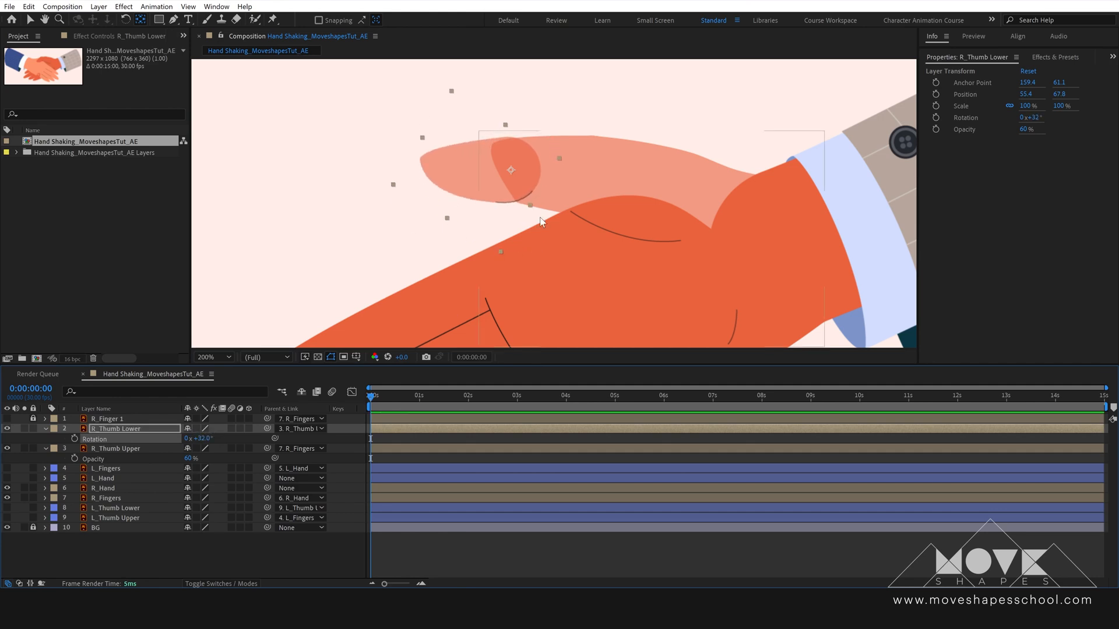
key("ctrl+z")
left_click_drag(511, 174, 506, 173)
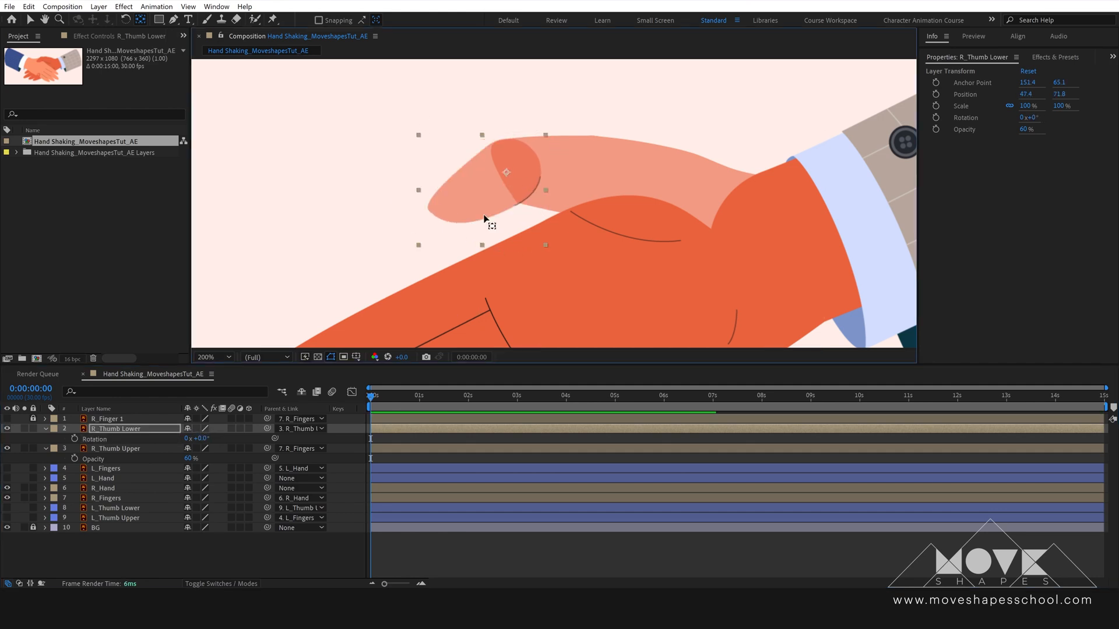
left_click_drag(200, 438, 227, 441)
key("ctrl+z")
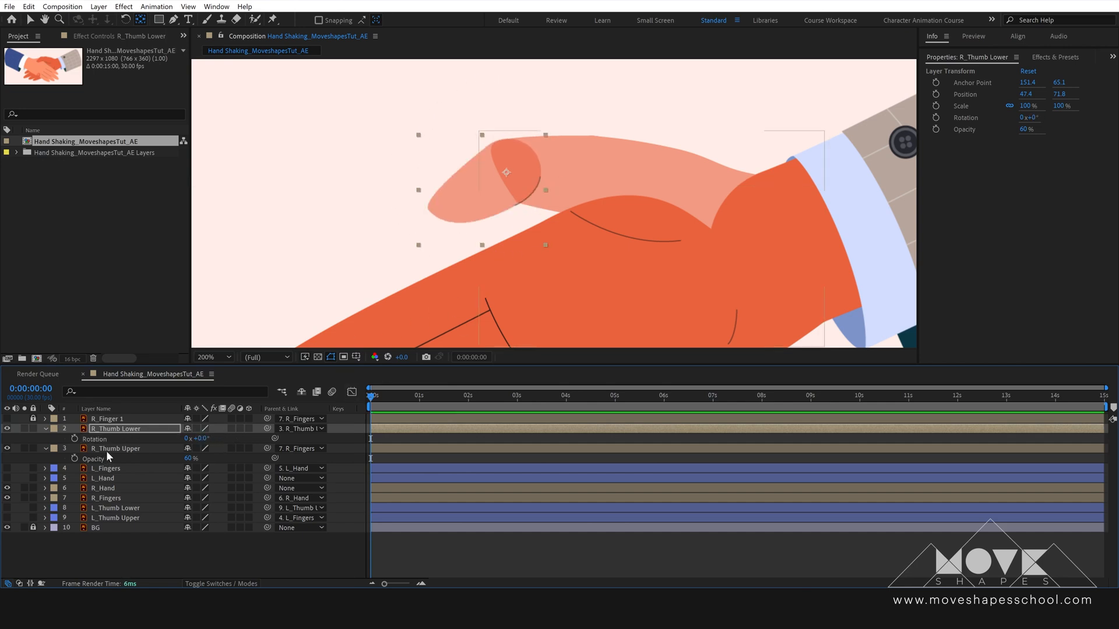
Place R_Thumb Upper's anchor point at the middle of its wrist edge, soloing both right thumb layers temporarily to see that edge
left_click(107, 450)
left_click_drag(661, 236, 663, 235)
left_click_drag(796, 243, 797, 240)
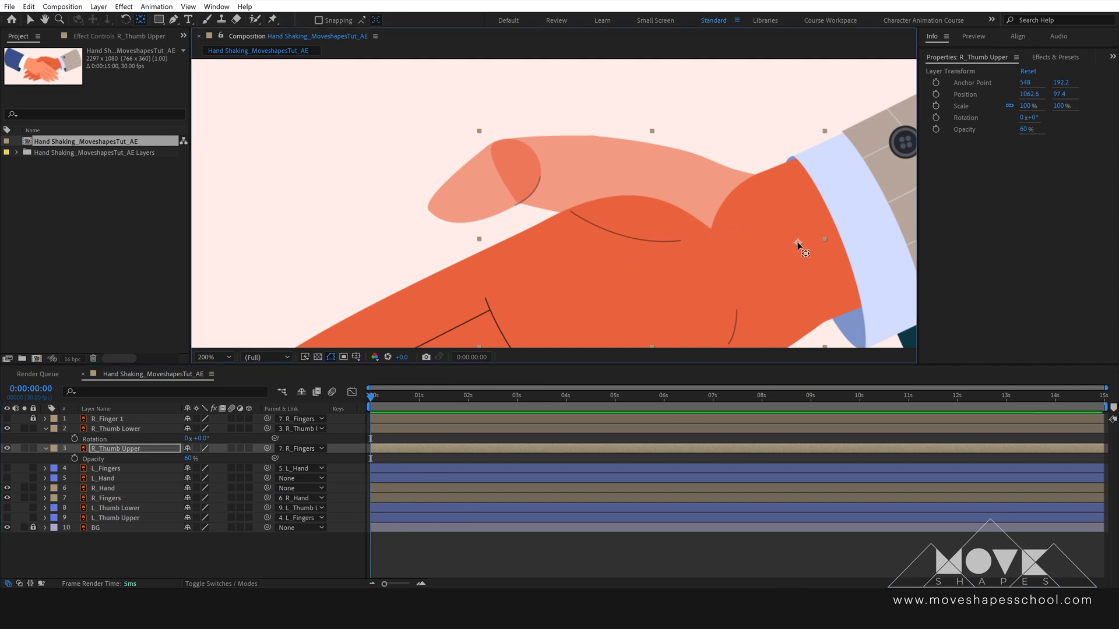
left_click(25, 428)
left_click(24, 448)
left_click_drag(795, 243, 788, 250)
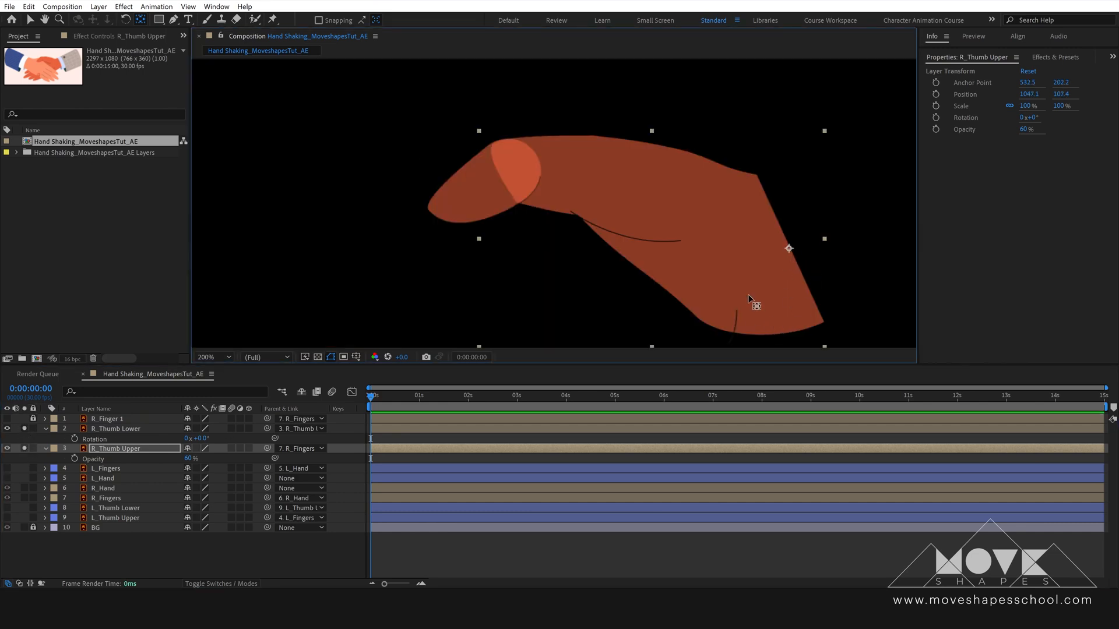
left_click(24, 448)
left_click(23, 430)
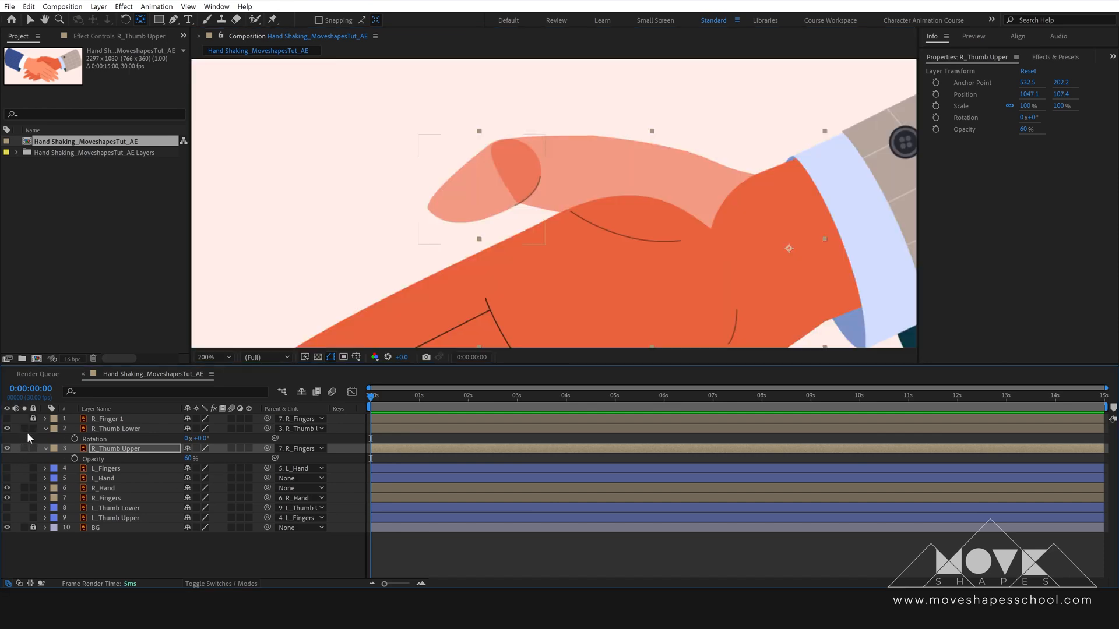
Test-rotate R_Thumb Upper around its wrist anchor point and return it to its original angle
left_click(114, 450)
key("r")
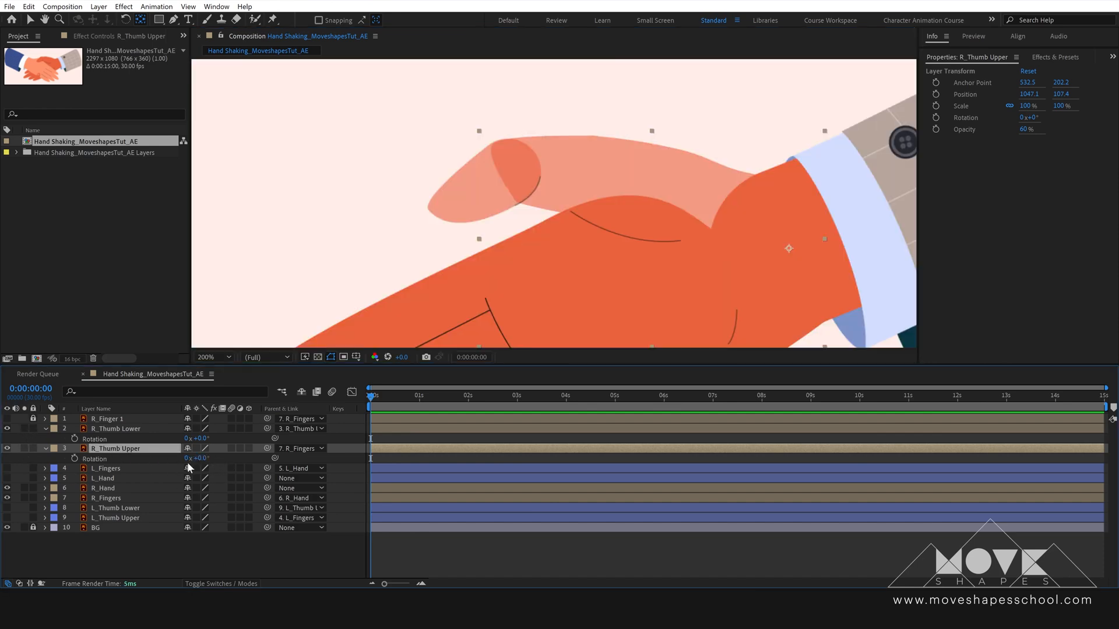
left_click_drag(204, 463, 204, 460)
Set the opacity of R_Thumb Lower and R_Thumb Upper back to 100%, and collapse both layers' properties
left_click(120, 429)
left_click(127, 447, "shift")
key("t")
left_click_drag(189, 441, 299, 435)
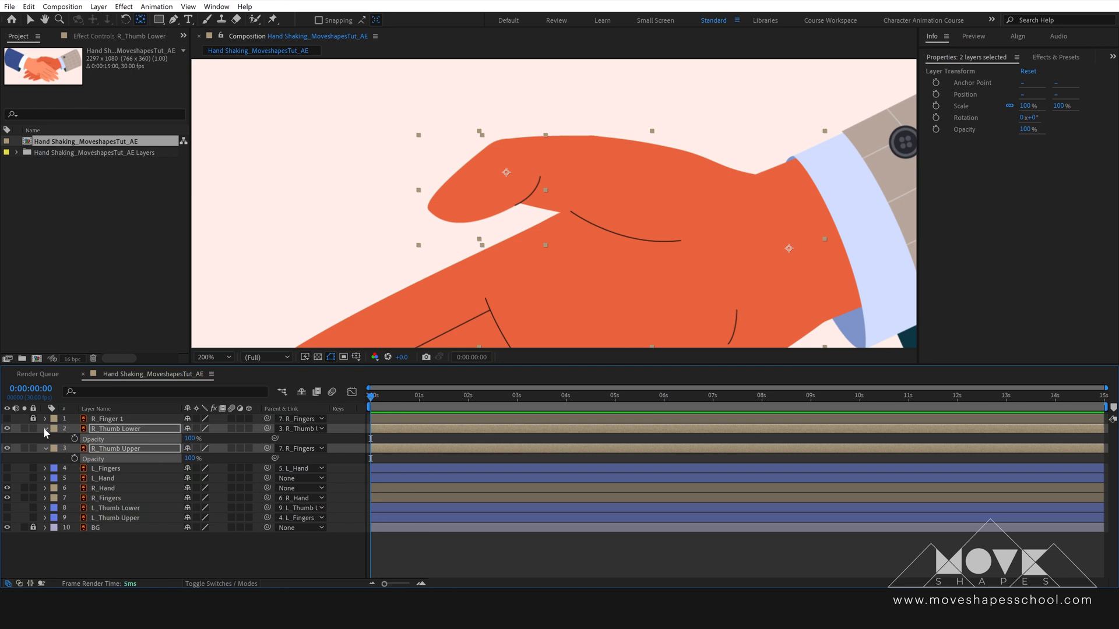
left_click(44, 429)
left_click(46, 438)
left_click(45, 439)
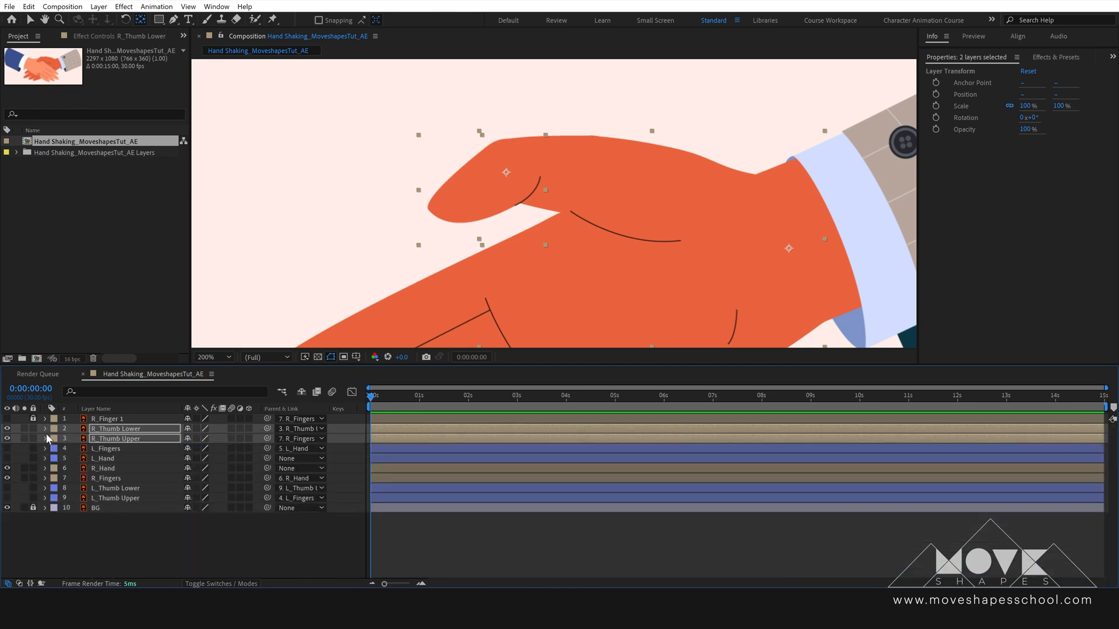
left_click(128, 542)
Lock and hide the right-hand layers, and make all the left-hand layers visible and unlocked
scroll(863, 189, "down", 1)
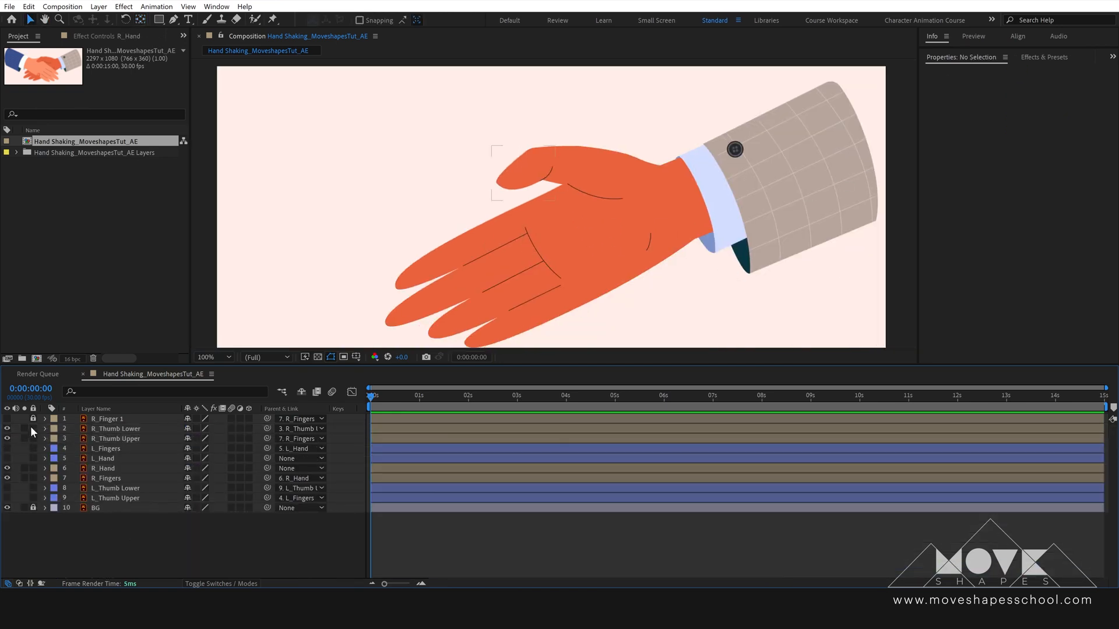
left_click_drag(31, 428, 8, 458)
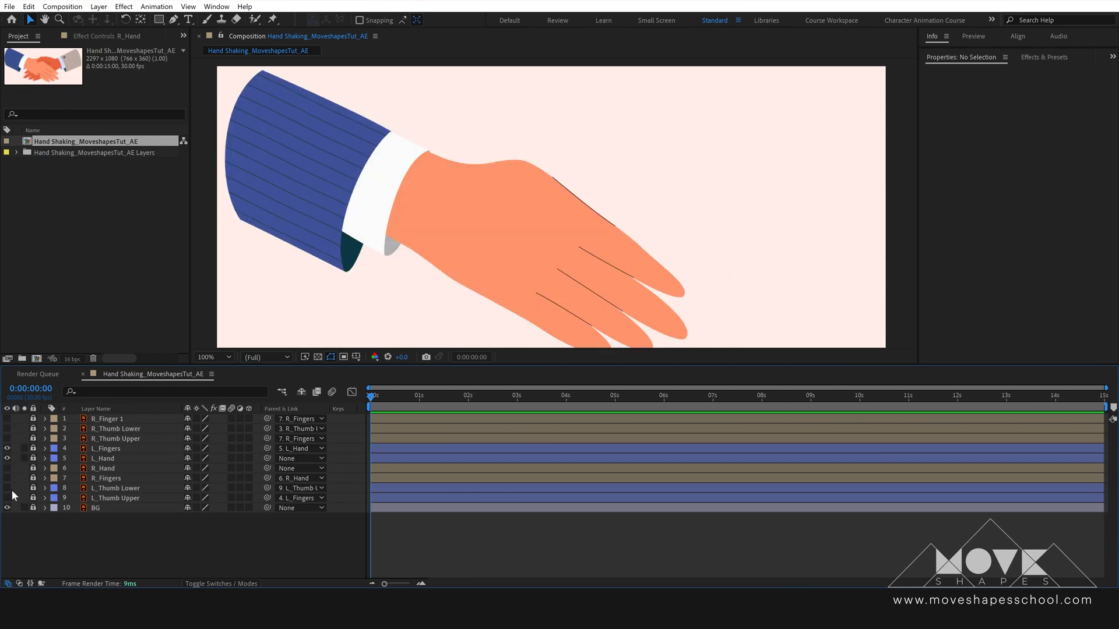
left_click_drag(8, 498, 7, 488)
left_click_drag(32, 449, 33, 459)
Reduce the opacity of L_Thumb Lower and L_Thumb Upper together to reveal their overlap
left_click(627, 193)
left_click(114, 489)
left_click(114, 498, "shift")
key("period")
key("t")
left_click_drag(190, 498, 162, 500)
Move L_Thumb Lower's anchor point into its overlap with L_Thumb Upper, test the rotation and undo it
left_click(120, 489)
left_click(140, 20)
left_click_drag(662, 174, 596, 130)
left_click(117, 490)
key("r")
left_click_drag(201, 499, 167, 501)
key("ctrl+z")
Move L_Thumb Upper's anchor point toward its wrist end with the left thumb layers soloed, test the rotation and undo it
left_click(112, 508)
key("r")
left_click_drag(23, 488, 23, 508)
left_click_drag(509, 156, 431, 174)
left_click_drag(24, 508, 24, 488)
left_click_drag(201, 518, 351, 499)
key("ctrl+z")
Restore L_Thumb Lower and L_Thumb Upper to full opacity and collapse both layers' properties
left_click(192, 555)
left_click(46, 489)
left_click(46, 498)
left_click(124, 489)
left_click(121, 498, "shift")
key("t")
left_click(104, 537)
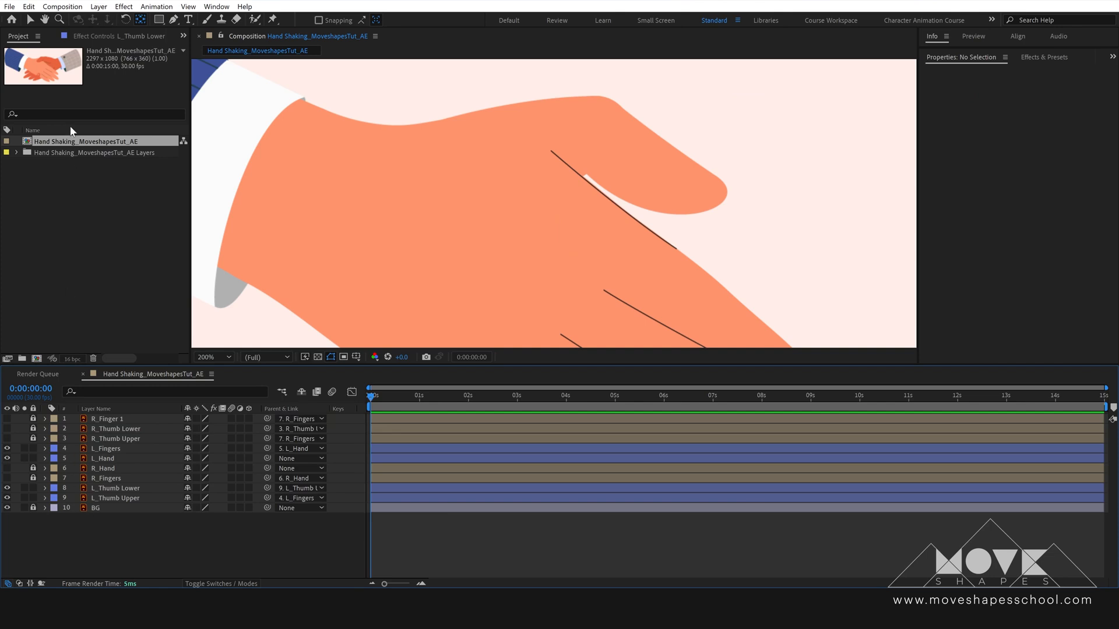
Return to the Selection tool and show R_Thumb Lower, R_Thumb Upper, R_Hand and R_Fingers again
left_click(31, 19)
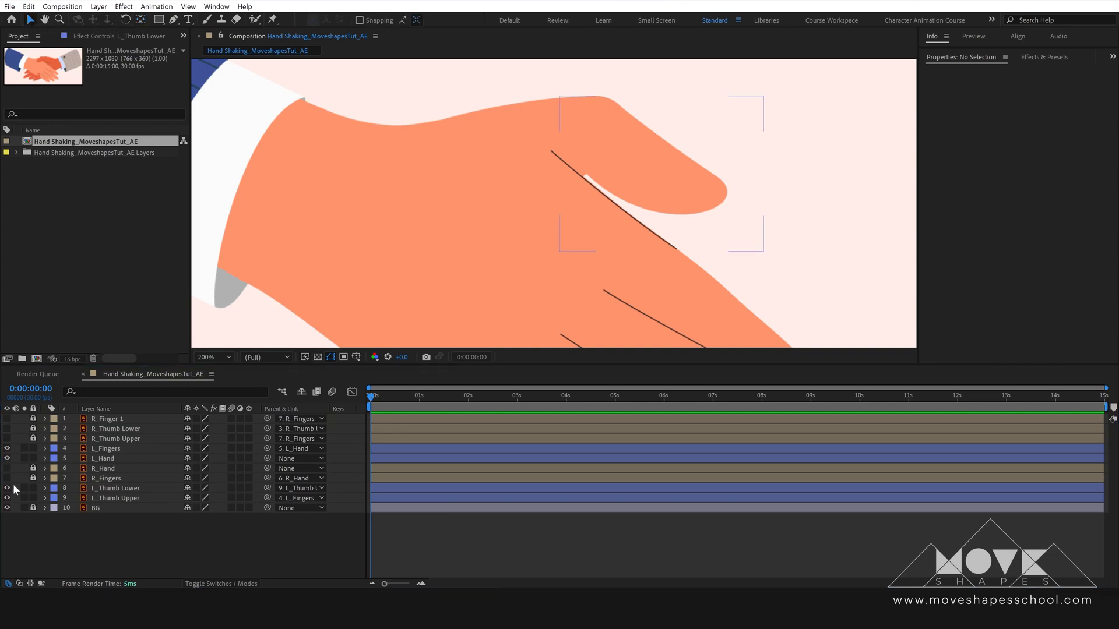
left_click_drag(8, 429, 9, 487)
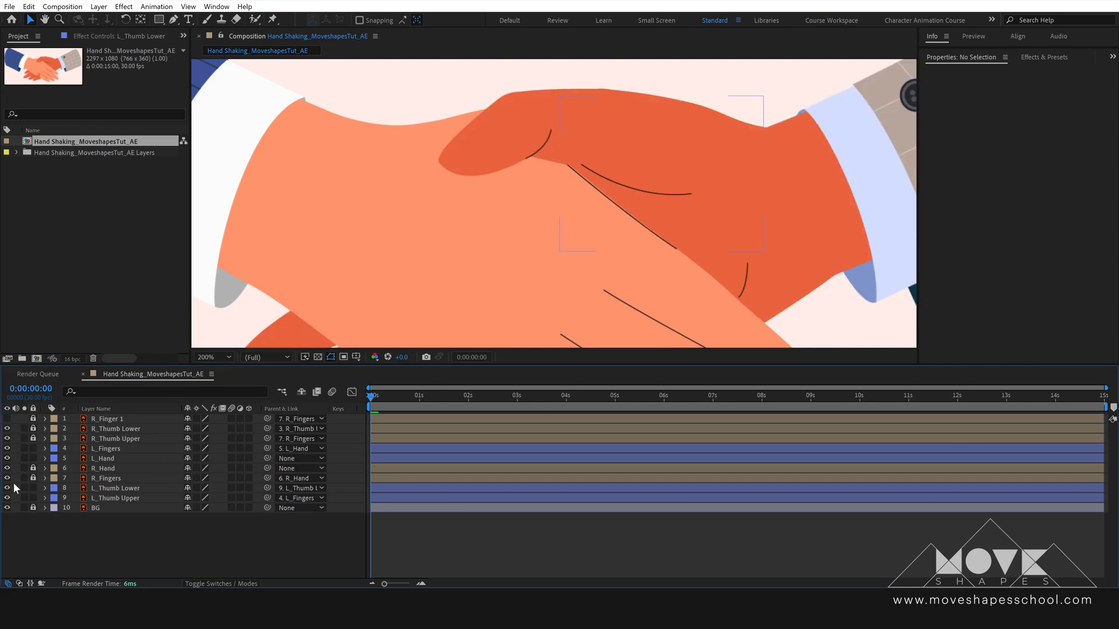
Unlock R_Thumb Lower, R_Thumb Upper, R_Hand and R_Fingers, and fit the whole composition in the viewer up to 100%
left_click_drag(33, 429, 33, 478)
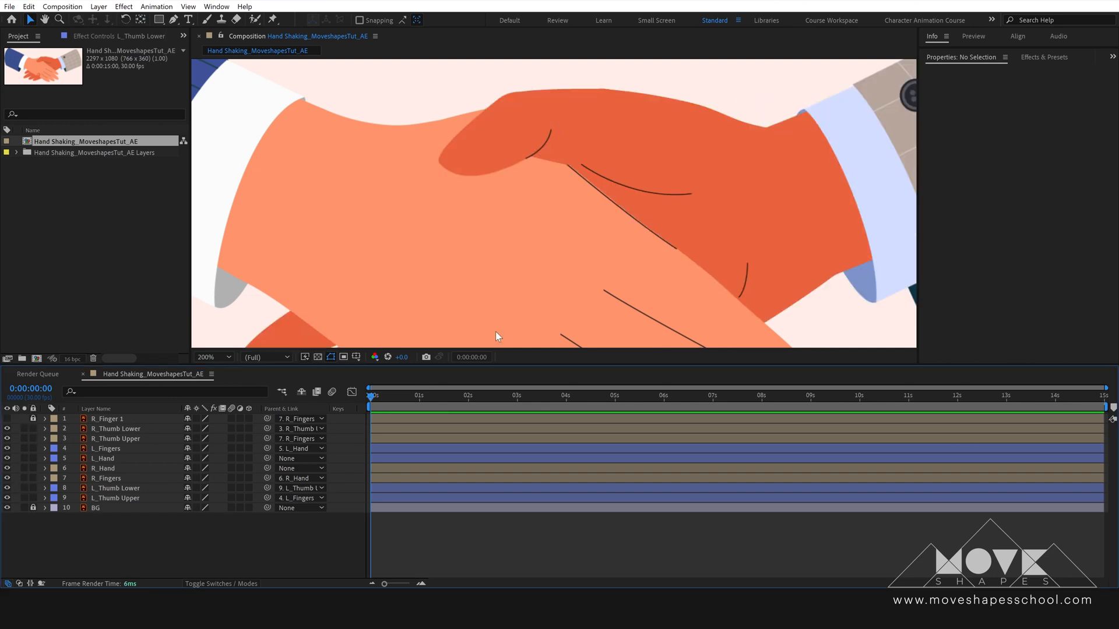
scroll(623, 259, "down", 1)
left_click(214, 356)
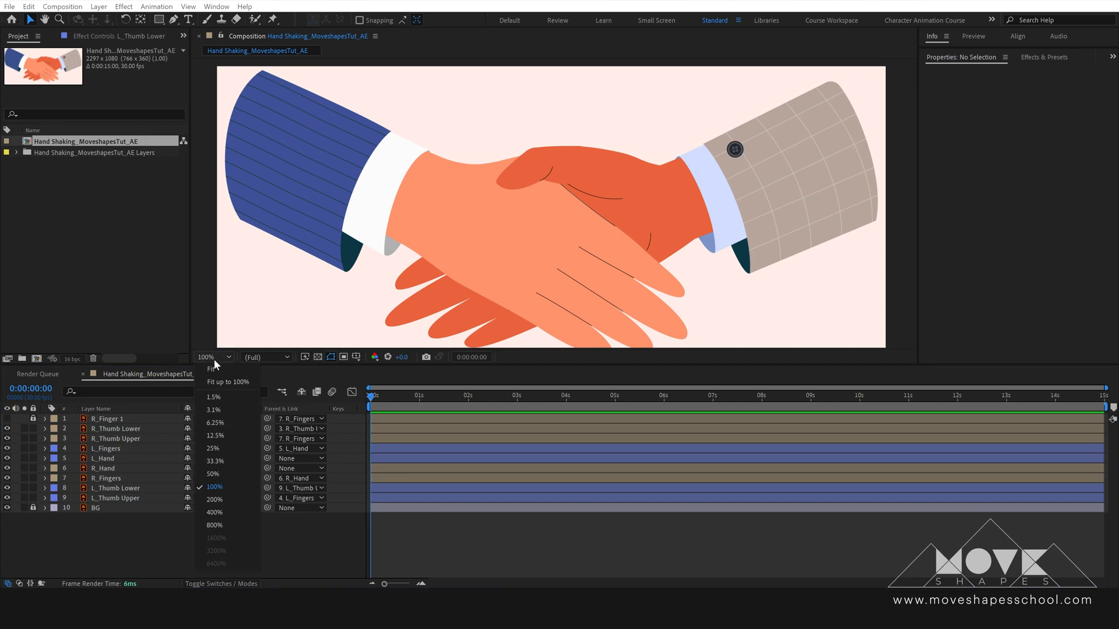
left_click(216, 389)
left_click(464, 536)
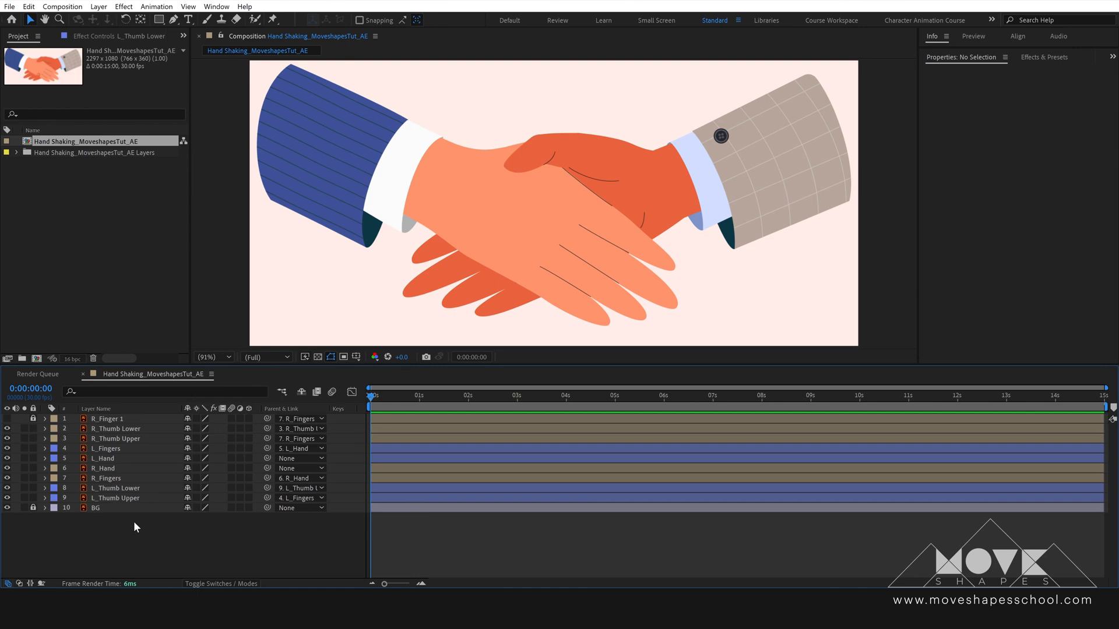
Add two null objects to the composition to serve as hand controllers
right_click(882, 187)
mouse_move(919, 196)
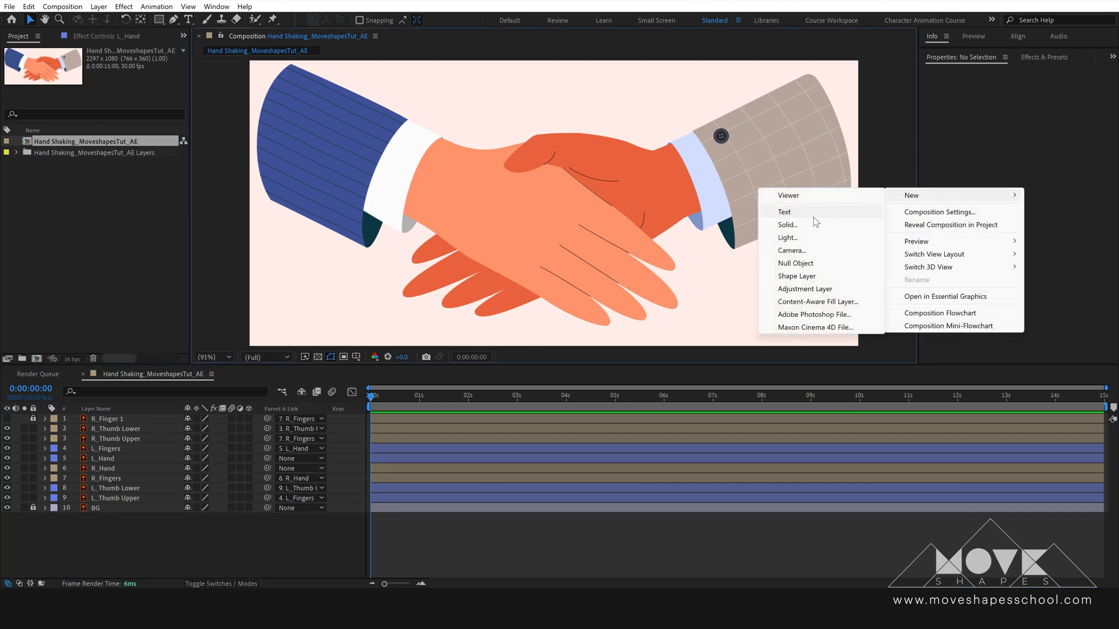
left_click(809, 265)
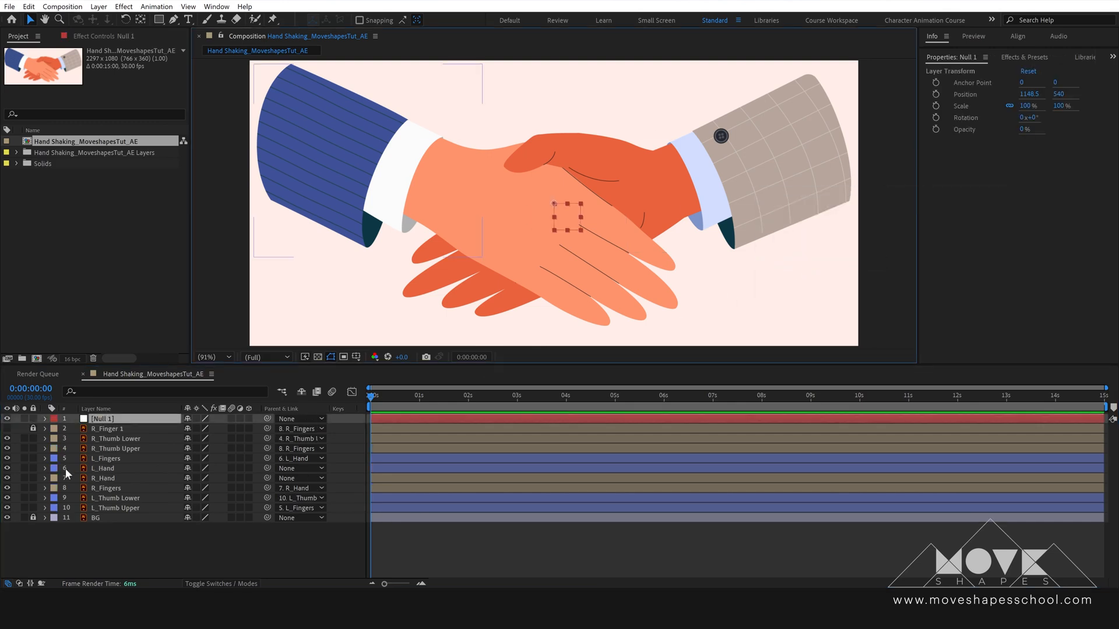
right_click(896, 150)
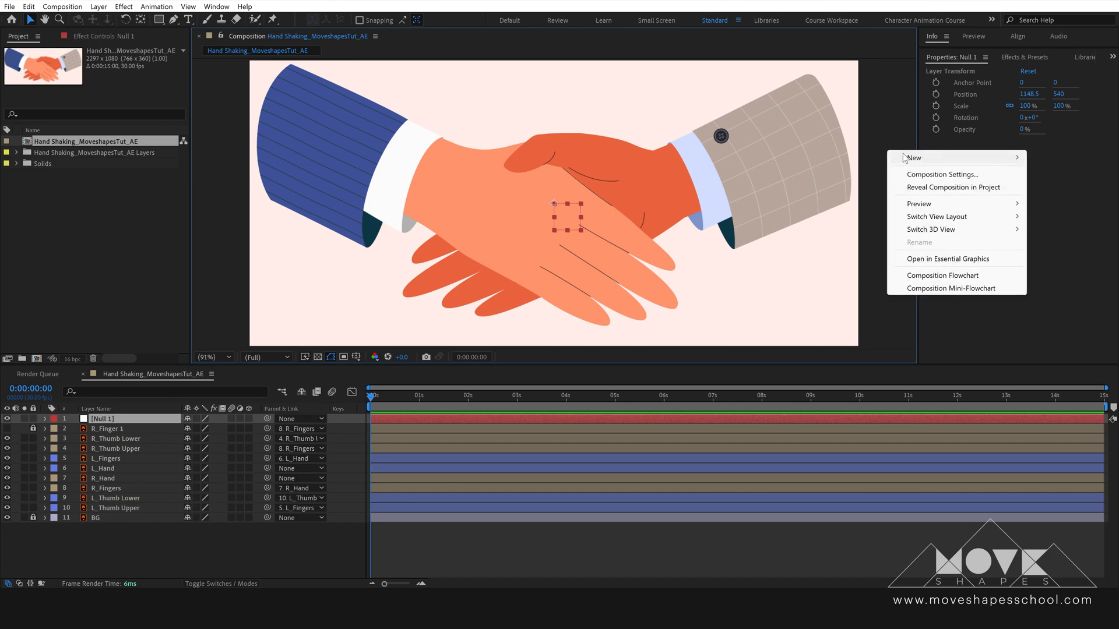
mouse_move(909, 156)
left_click(796, 225)
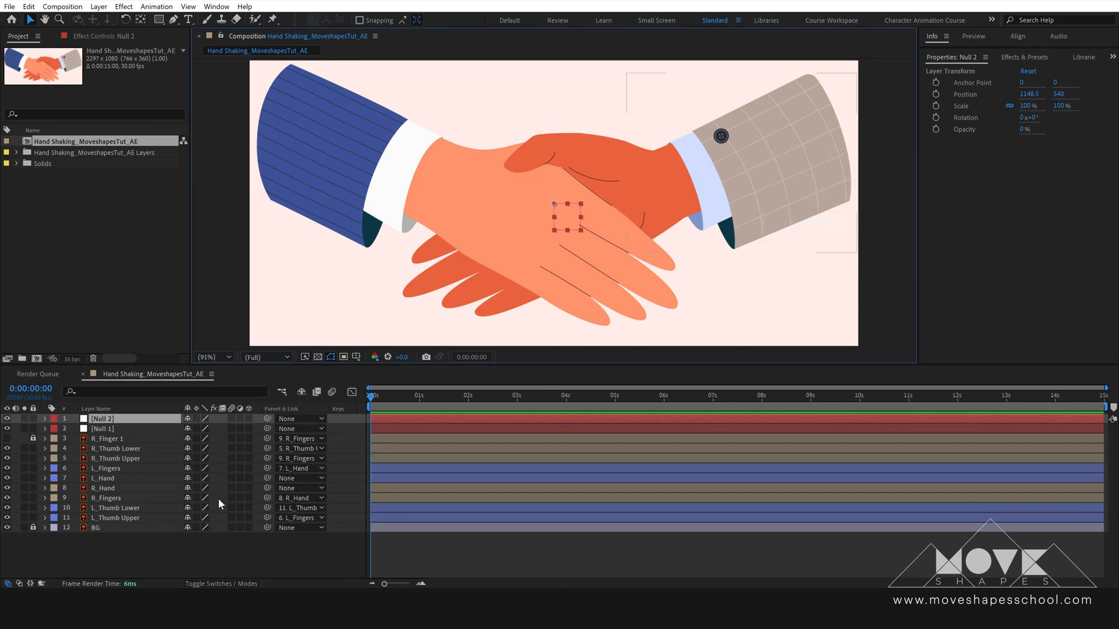
Rename Null 1 to Right Hand Controller and Null 2 to Left Hand Controller
left_click(171, 535)
left_click(106, 429)
right_click(106, 428)
left_click(119, 423)
type("Right Han")
key("Return")
left_click(104, 419)
key("Return")
type("Right Hand Controller")
double_click(97, 419)
type("Left")
key("Return")
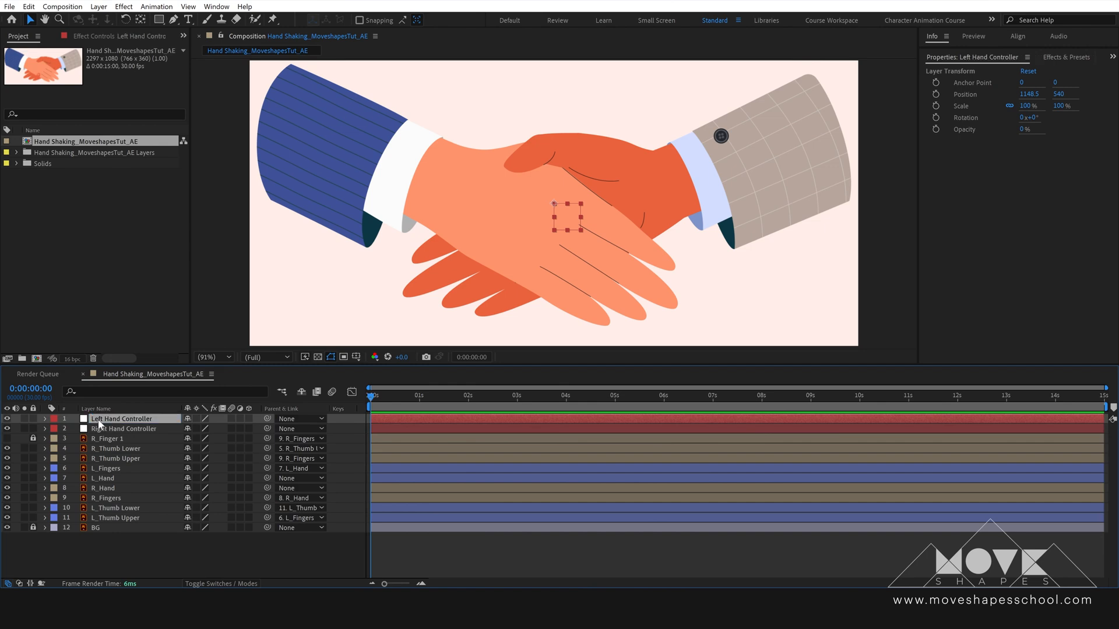
Move both hand controller nulls together to the middle of the handshake, at position 1096.9, 612.5
left_click(113, 428, "shift")
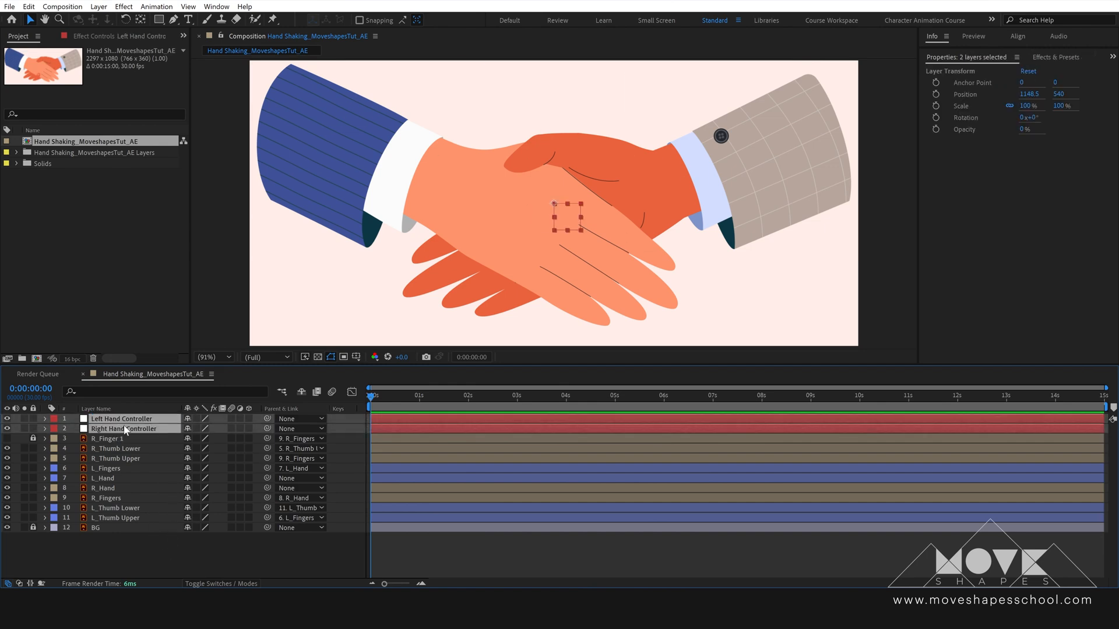
left_click_drag(554, 204, 539, 226)
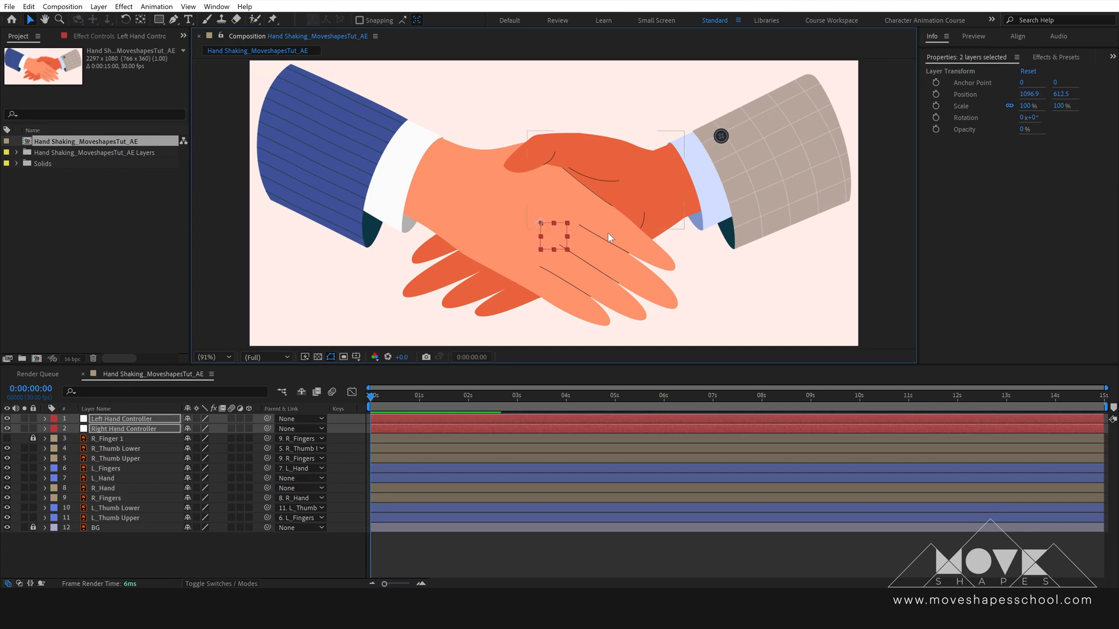
left_click(235, 544)
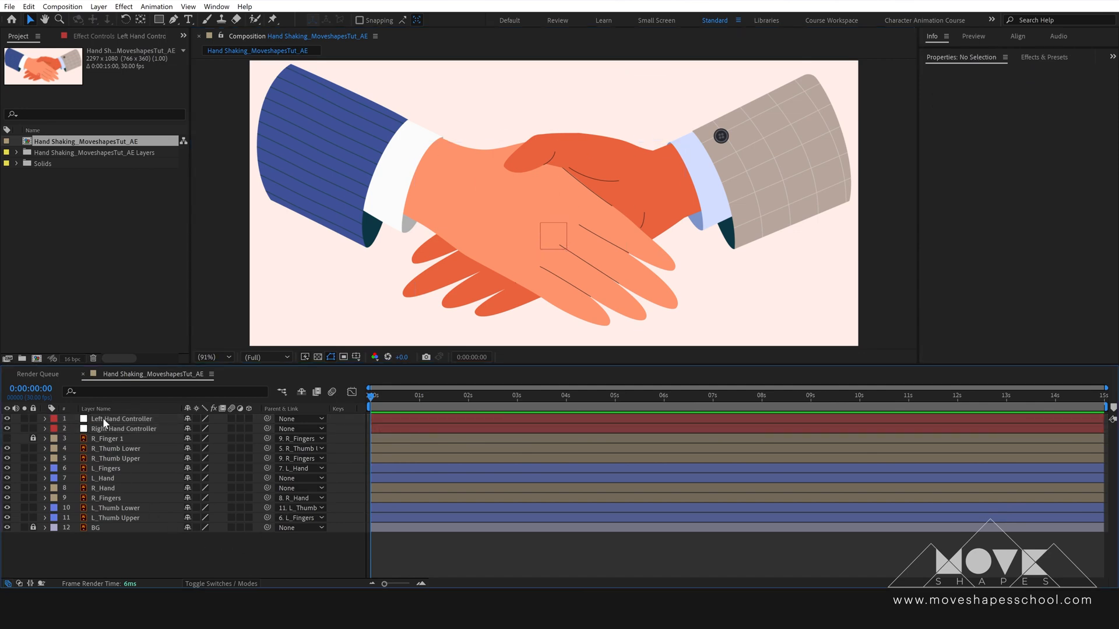
Test moving L_Hand away from the handshake and undo the move
left_click(108, 480)
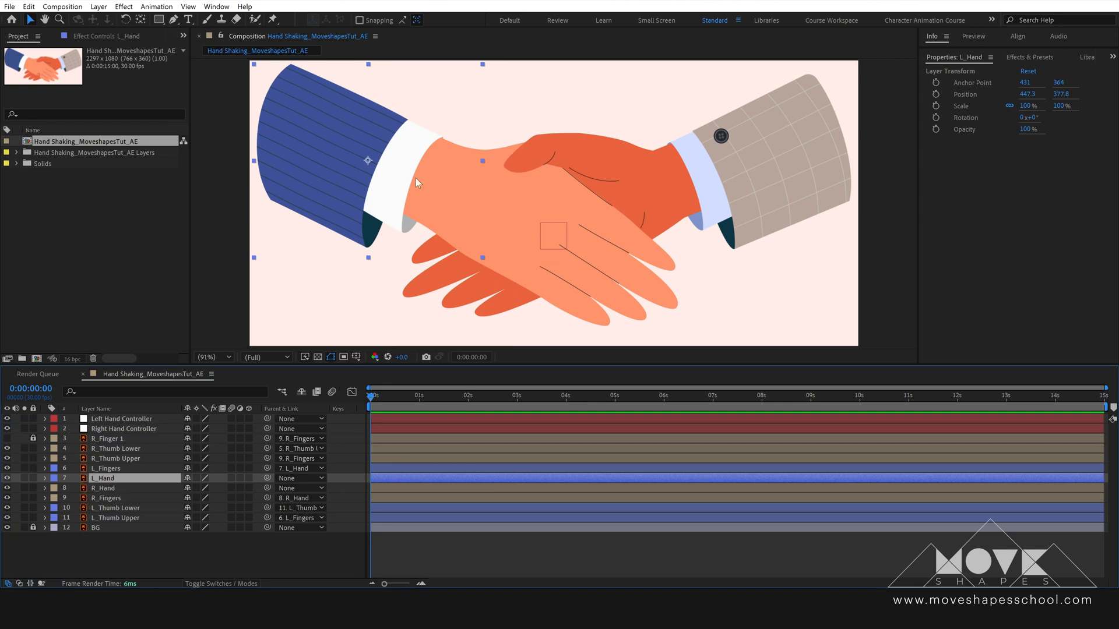
left_click_drag(330, 152, 288, 138)
key("ctrl+z")
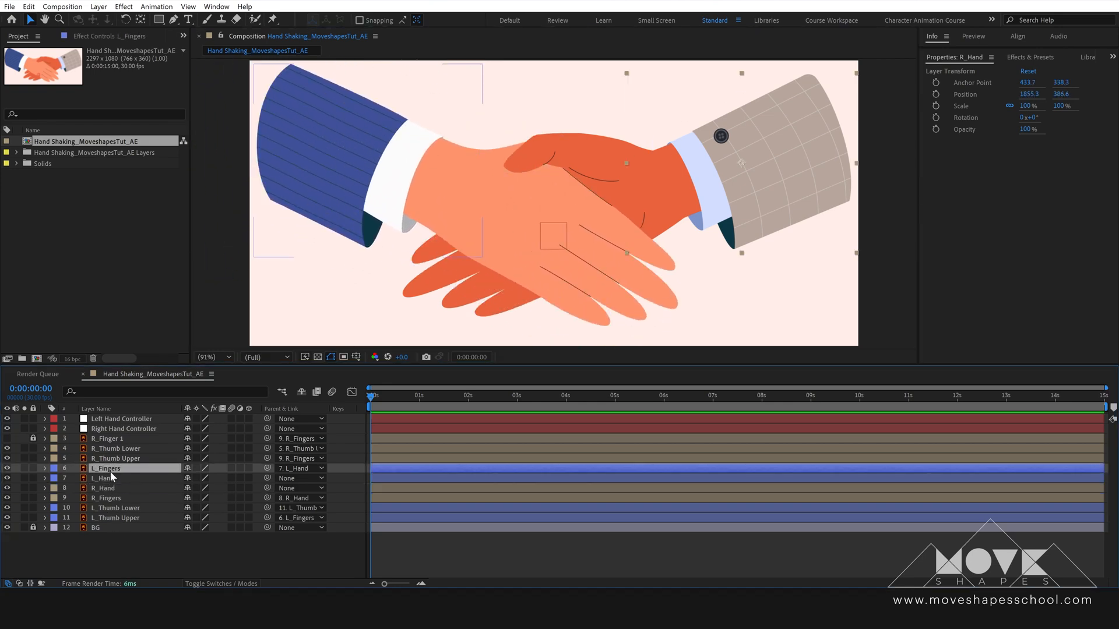
Parent L_Hand to Left Hand Controller and R_Hand to Right Hand Controller
left_click_drag(267, 478, 117, 419)
left_click_drag(267, 488, 112, 430)
left_click(112, 430)
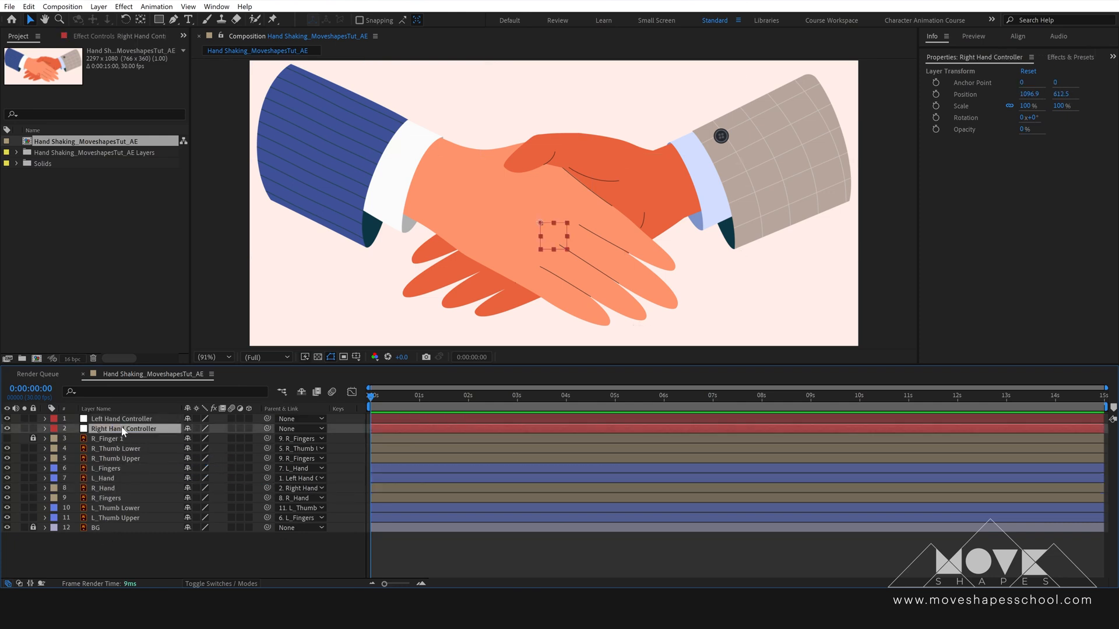
left_click(117, 420)
left_click(115, 430)
left_click(113, 420)
Test rotating both hand controllers together and undo the rotation
left_click(116, 428, "shift")
left_click_drag(404, 391, 482, 401)
key("r")
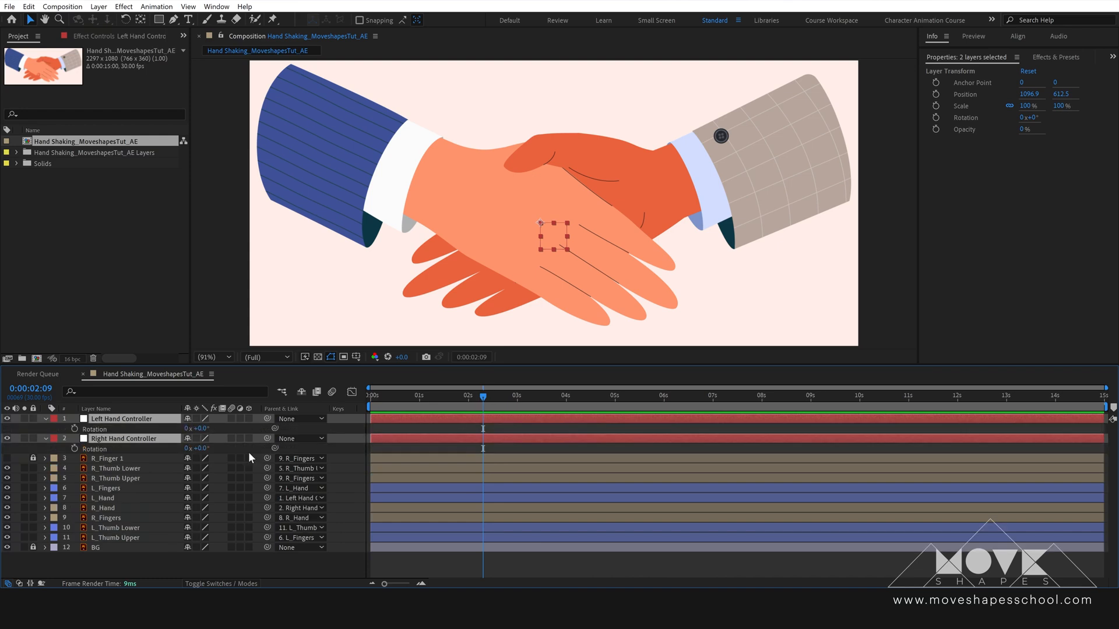
left_click_drag(200, 430, 203, 447)
key("ctrl+z")
key("ctrl+z")
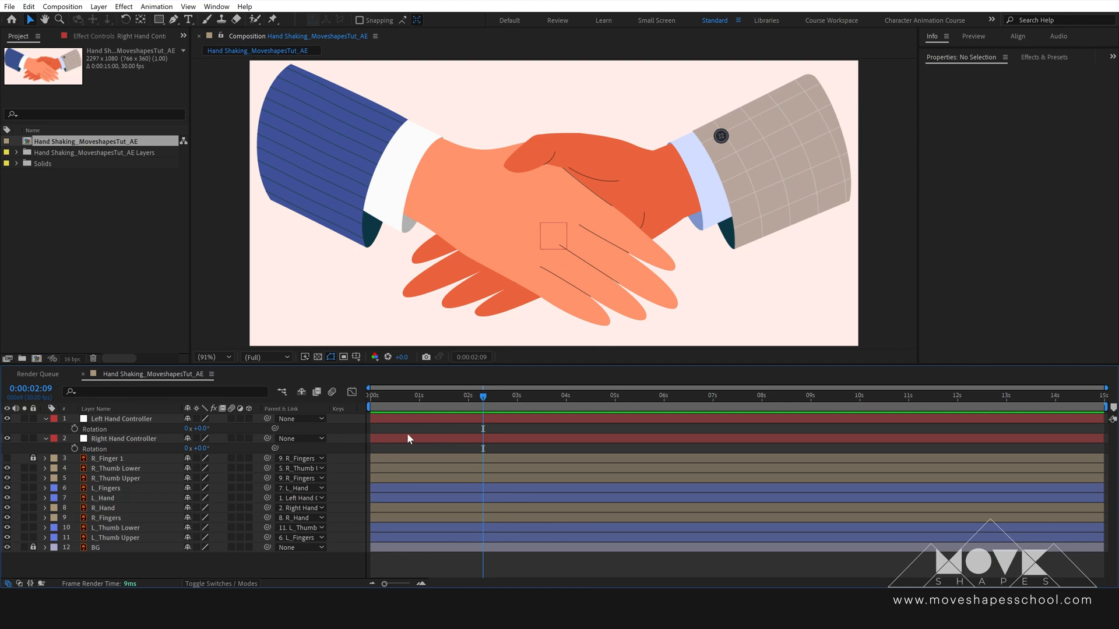
Collapse the rotation properties of both hand controllers, return to the start of the timeline and lock the two controllers
left_click(45, 419)
left_click(45, 428)
key("Home")
left_click_drag(33, 420, 35, 426)
Add position keyframes to L_Hand and R_Hand at 0:00:01:00 for the clasped pose
left_click_drag(372, 396, 419, 401)
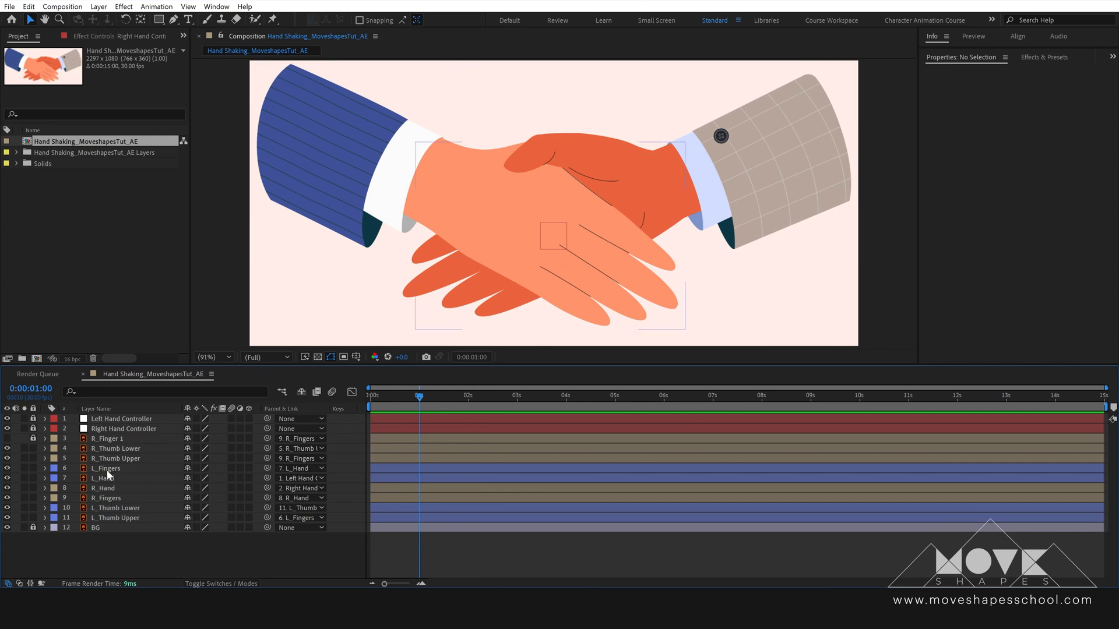
left_click(312, 175)
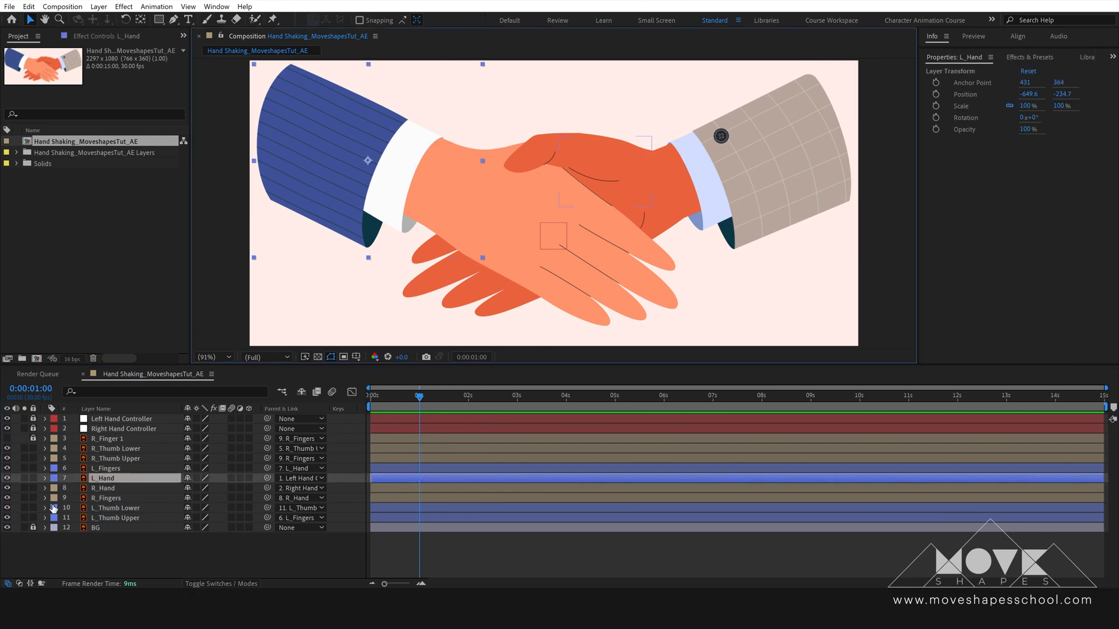
left_click(108, 489, "ctrl")
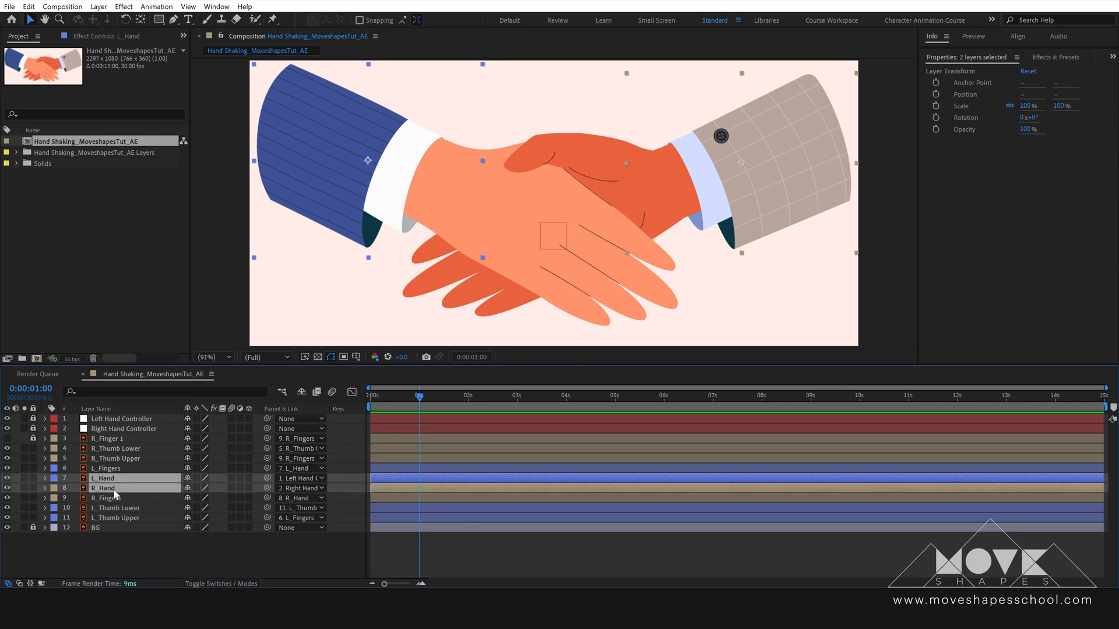
key("p")
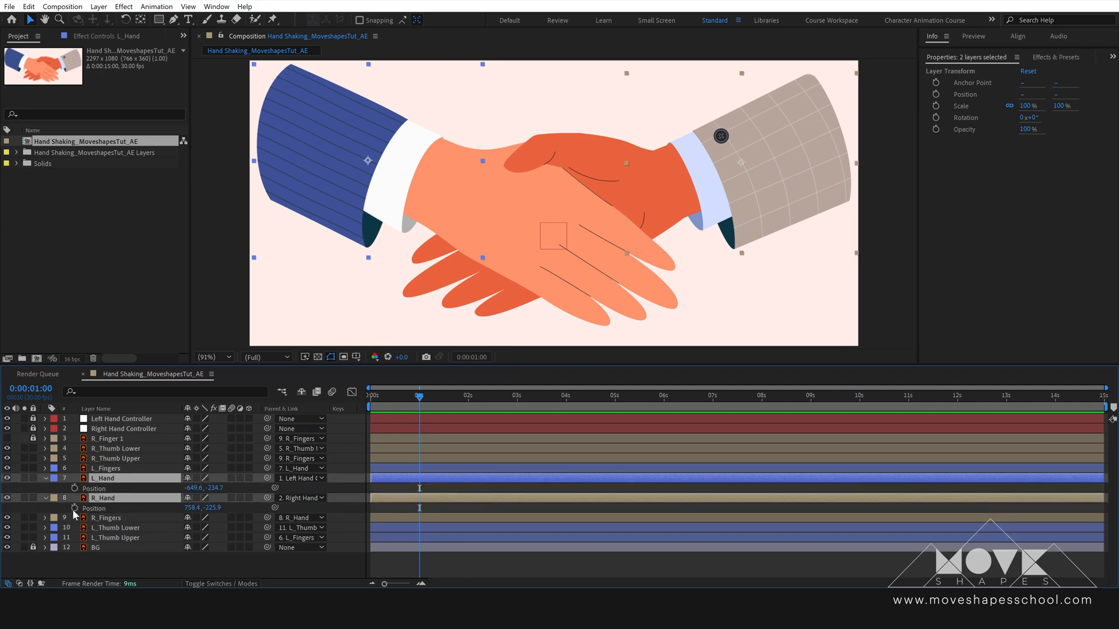
left_click(74, 489)
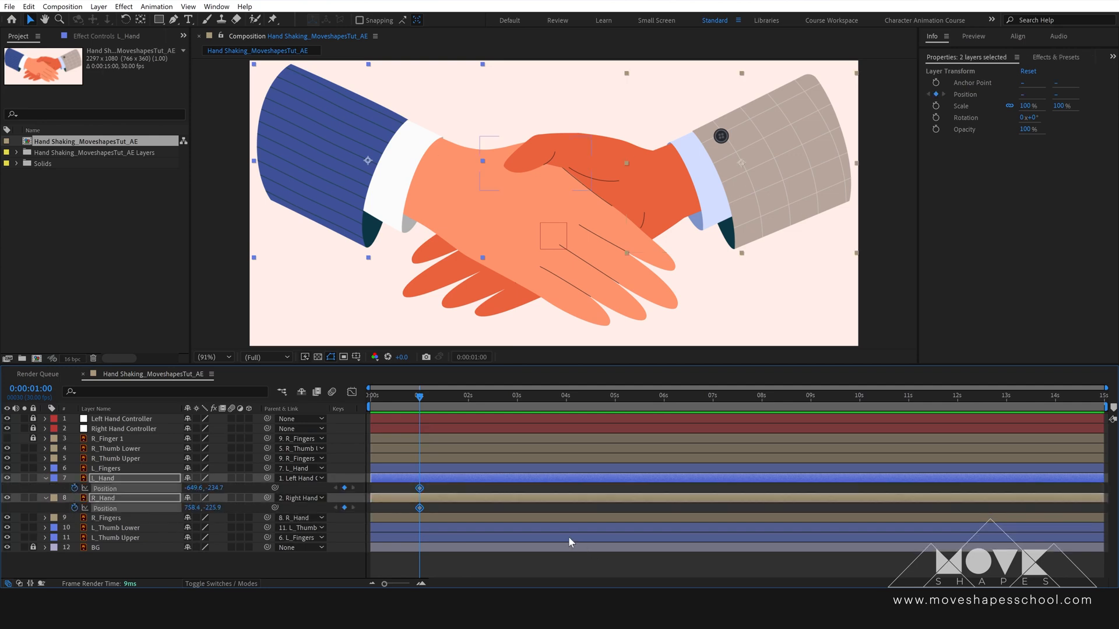
At 0:00:00:00, move the hands outside the frame with L_Hand at -2270.6, -536.7 and R_Hand at 2509.4, -776.9
left_click_drag(419, 397, 365, 410)
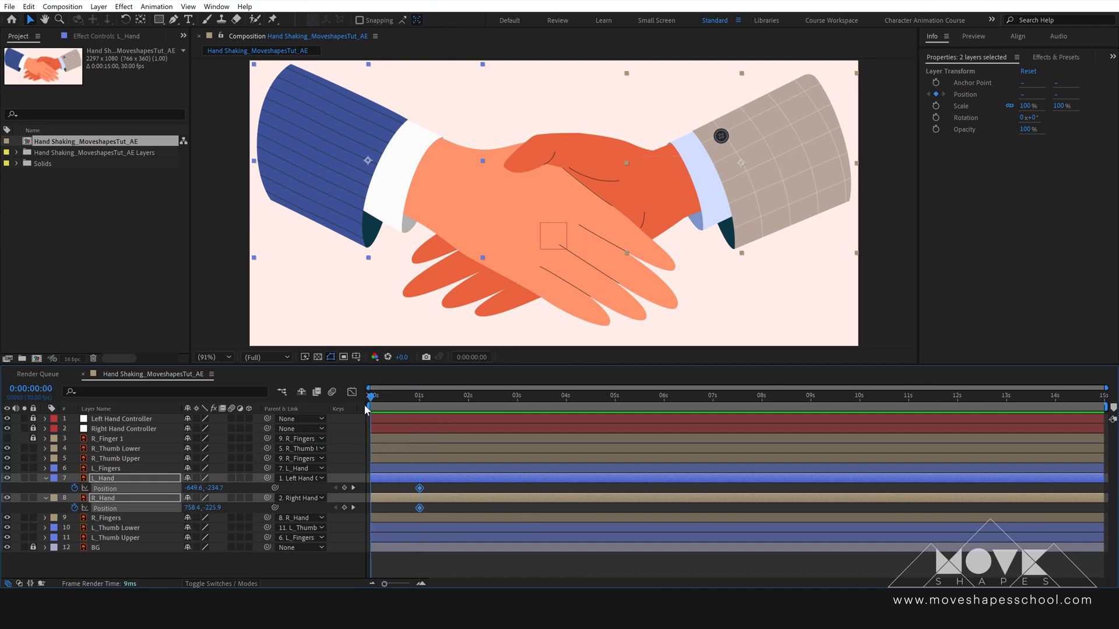
left_click(402, 491)
left_click_drag(193, 488, 19, 483)
left_click_drag(192, 489, 76, 487)
left_click_drag(193, 508, 685, 497)
Preview the animation of both hands moving into the handshake
left_click(466, 489)
key("space")
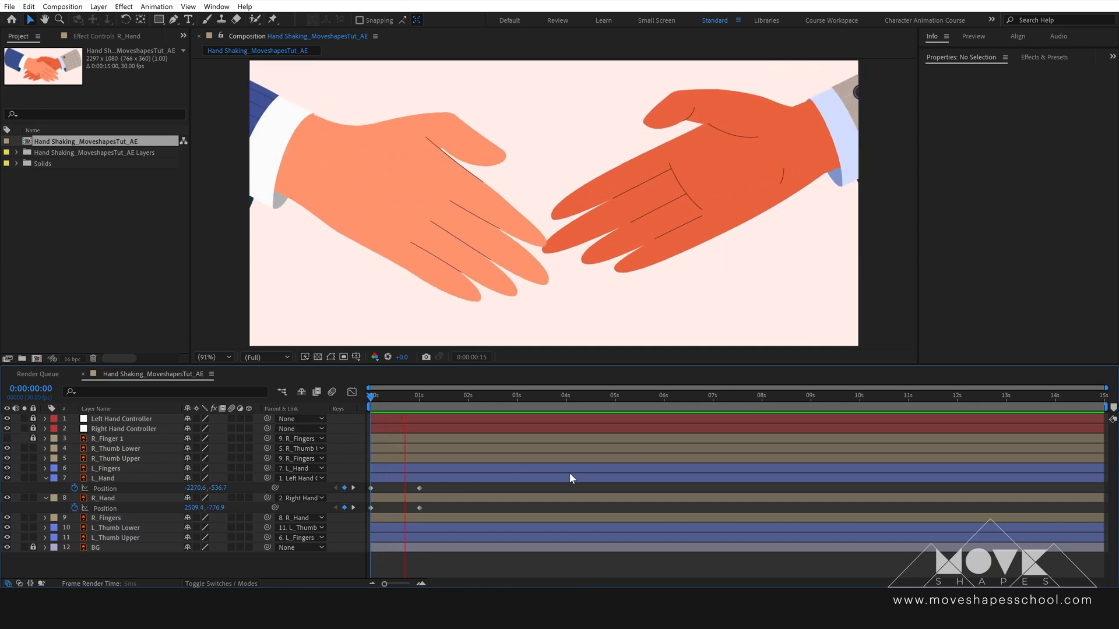
key("space")
key("space")
Apply Easy Ease to all position keyframes of L_Hand and R_Hand and preview the smoothed motion
left_click_drag(443, 485, 354, 513)
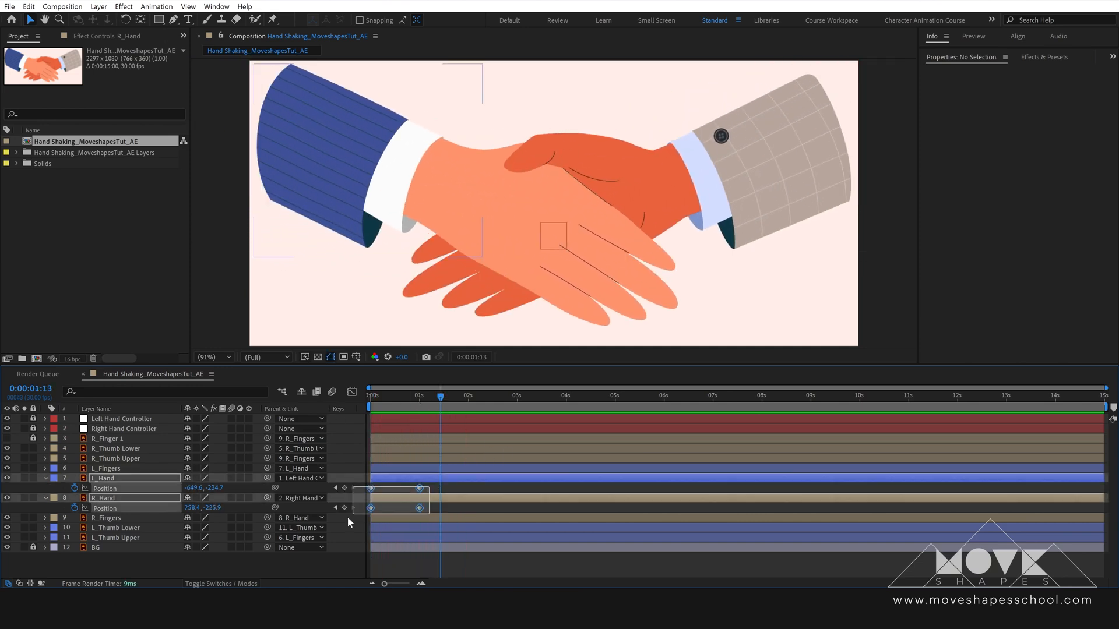
right_click(419, 507)
mouse_move(466, 507)
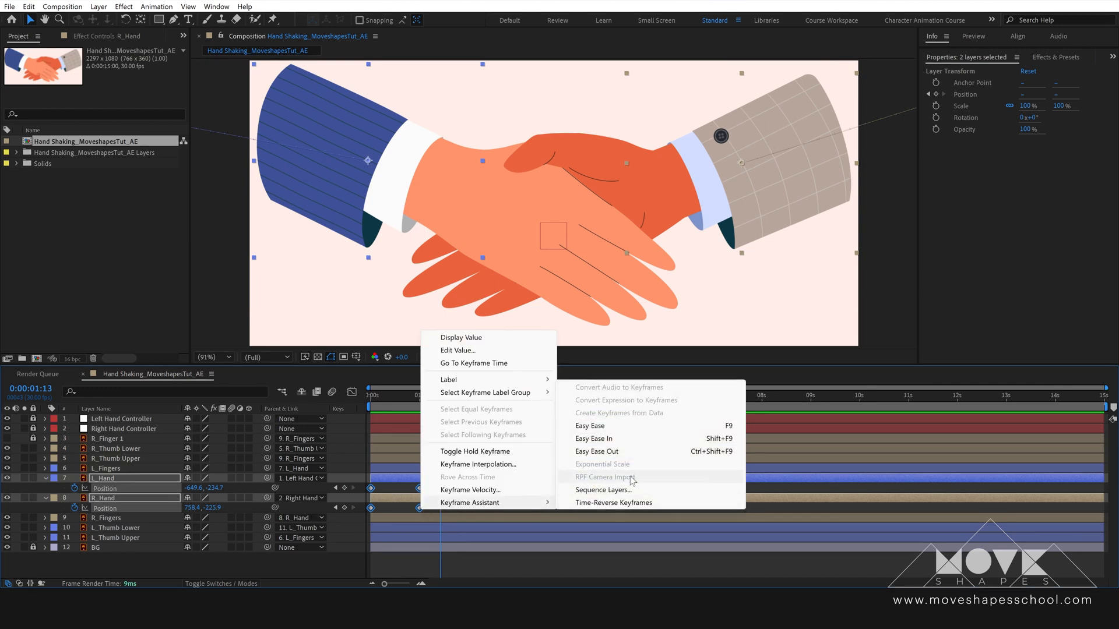
left_click(610, 426)
left_click(458, 484)
key("space")
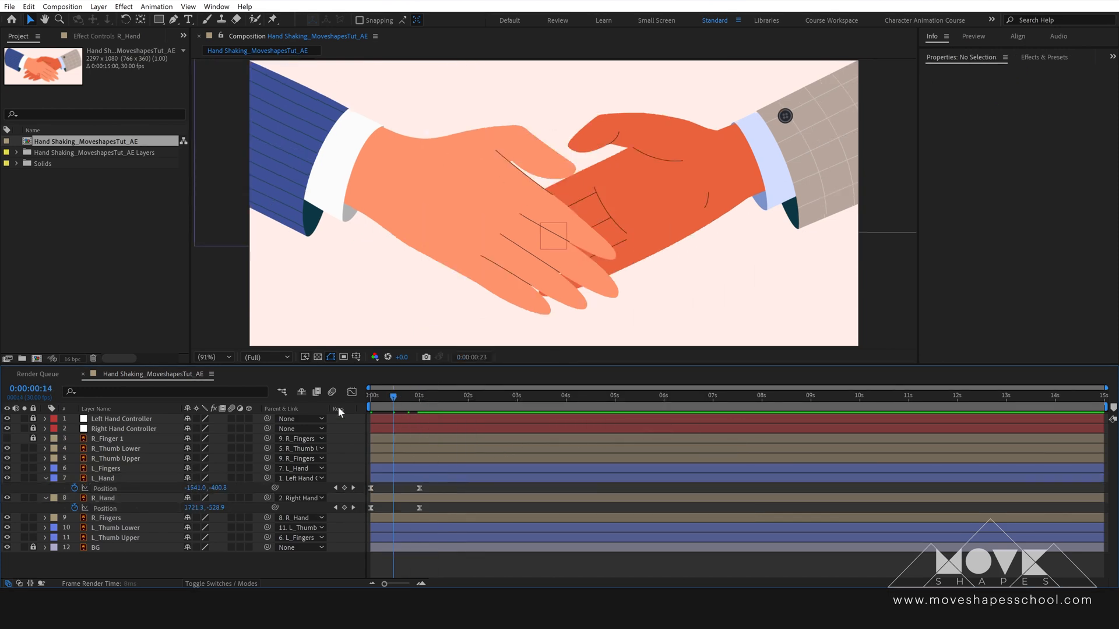
key("space")
Move the ending position keyframes of L_Hand and R_Hand a few frames past one second and preview the slower approach
mouse_move(433, 484)
left_mouse_down()
mouse_move(411, 513)
mouse_move(426, 488)
left_mouse_up()
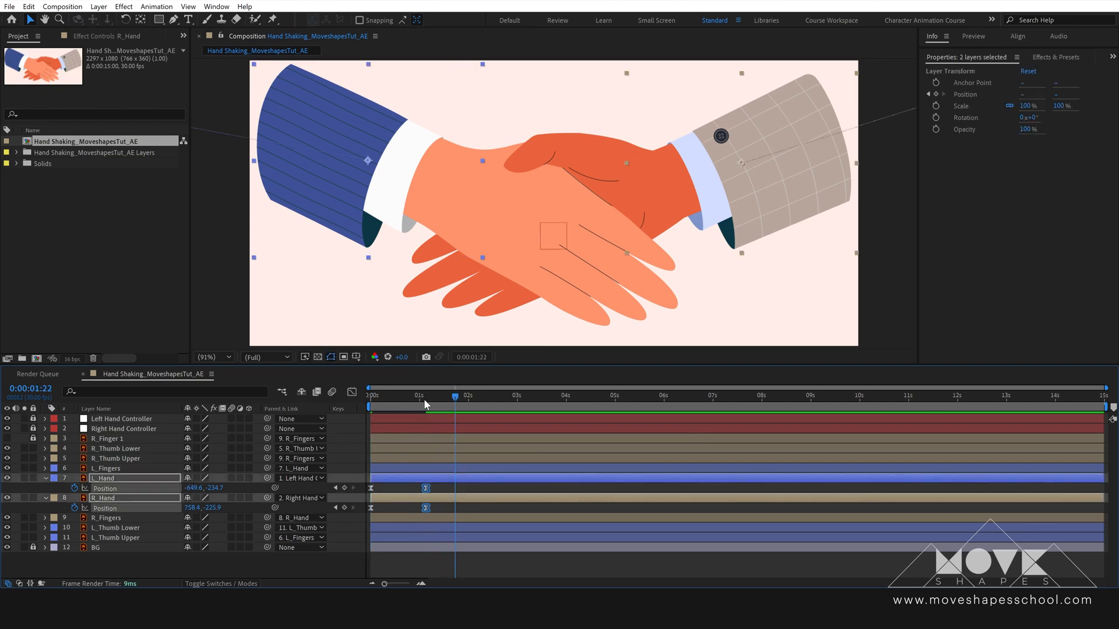
key("space")
left_click(512, 483)
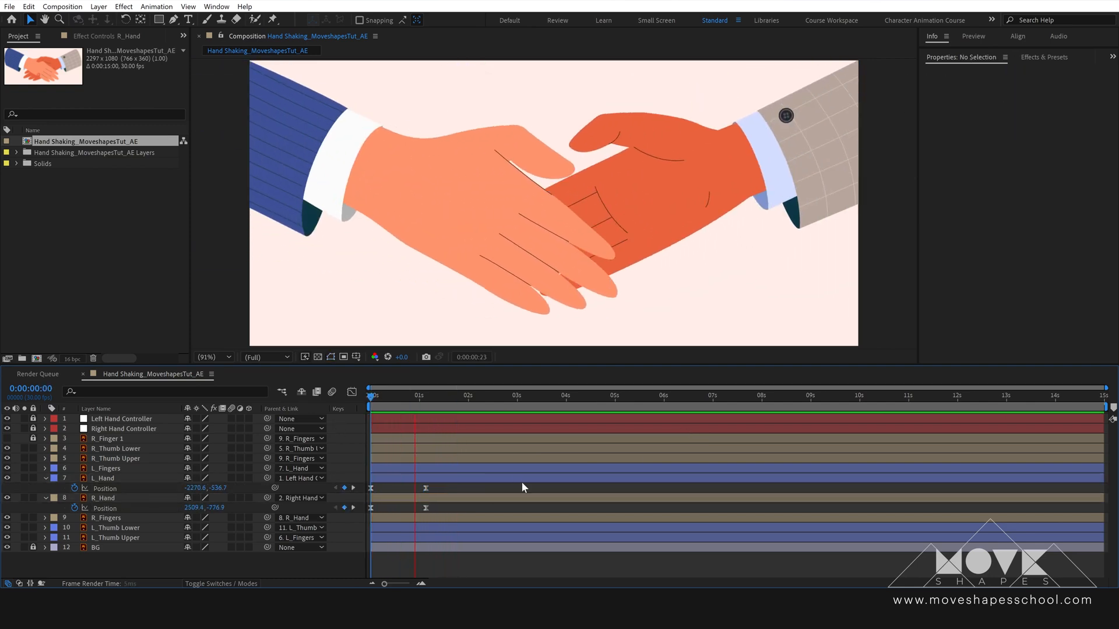
key("space")
Add rotation keyframes at 0° to R_Thumb Lower and R_Thumb Upper at 0:00:00:14
mouse_move(375, 409)
left_mouse_down()
mouse_move(430, 417)
mouse_move(400, 420)
mouse_move(417, 420)
mouse_move(407, 421)
mouse_move(428, 394)
mouse_move(394, 404)
left_mouse_up()
left_click(123, 449)
left_click(125, 459, "shift")
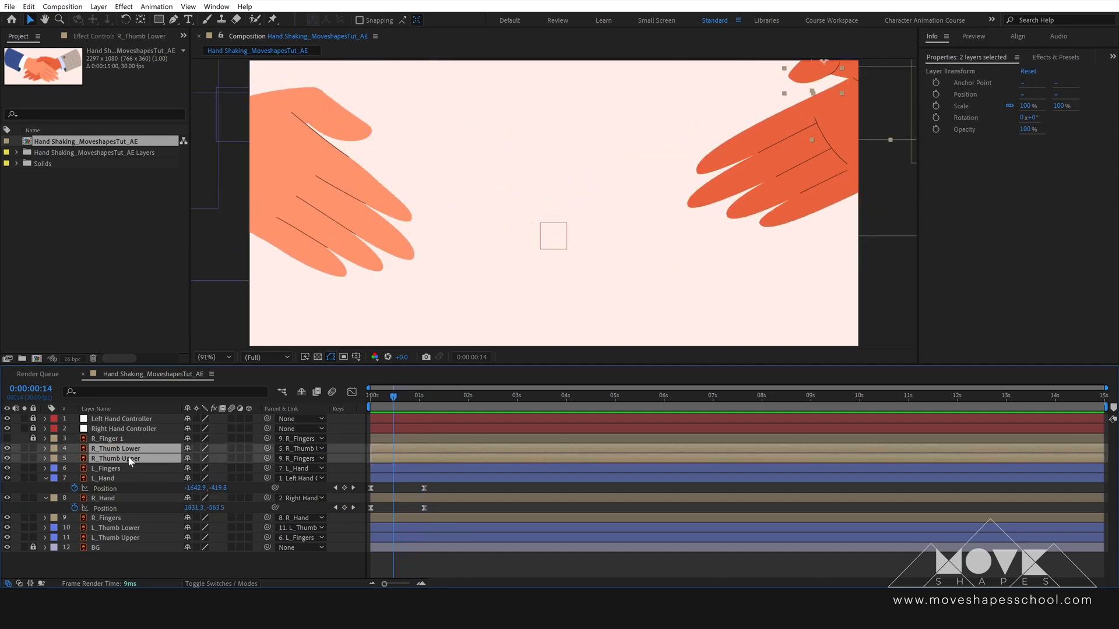
key("r")
left_click(75, 458)
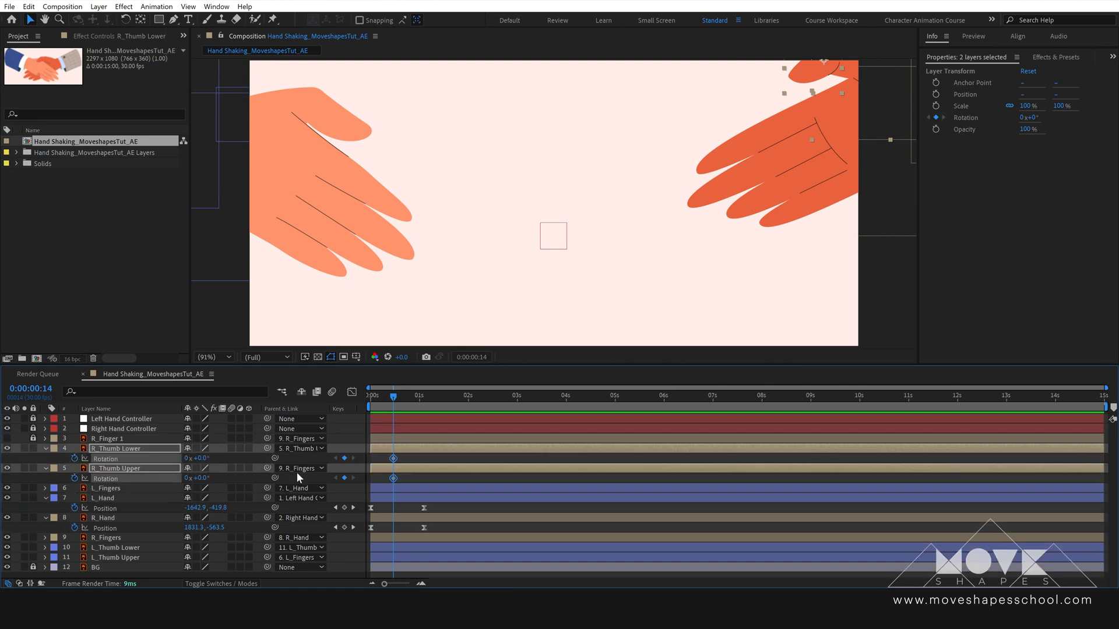
At 0:00:00:24, open the right thumb by rotating R_Thumb Lower and setting R_Thumb Upper's rotation to 8°
left_click_drag(393, 396, 411, 398)
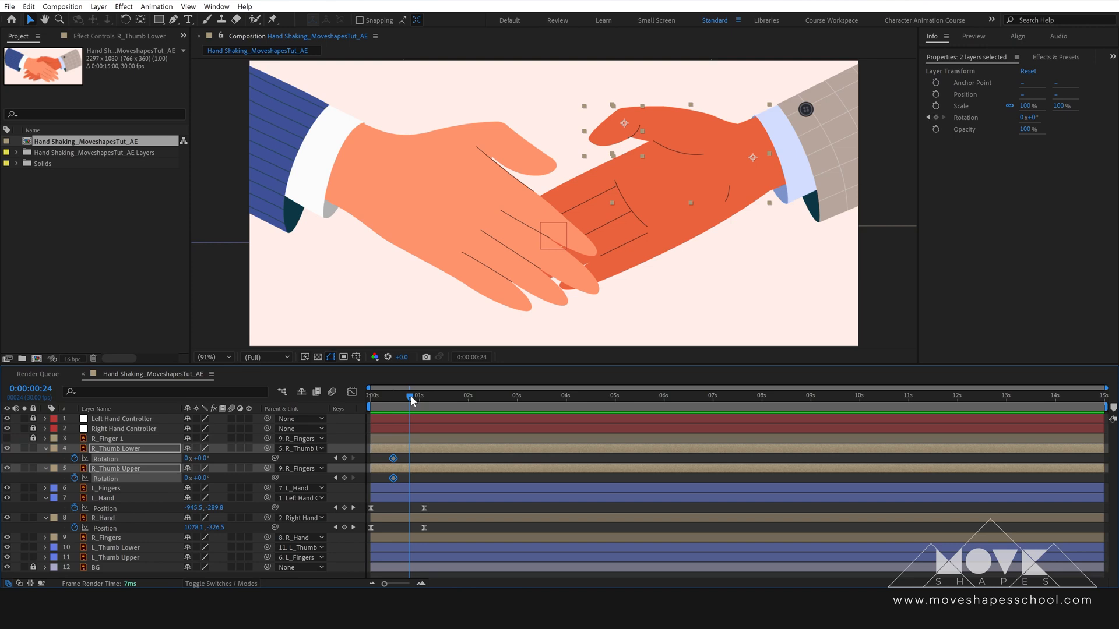
left_click(422, 457)
mouse_move(204, 460)
left_mouse_down()
mouse_move(228, 458)
mouse_move(207, 478)
mouse_move(204, 458)
left_mouse_up()
Copy the first rotation keyframes of R_Thumb Lower and R_Thumb Upper to 0:00:01:10 to close the thumb
left_click_drag(409, 400, 436, 403)
left_click(386, 460)
left_click(394, 459)
key("ctrl+c")
key("ctrl+v")
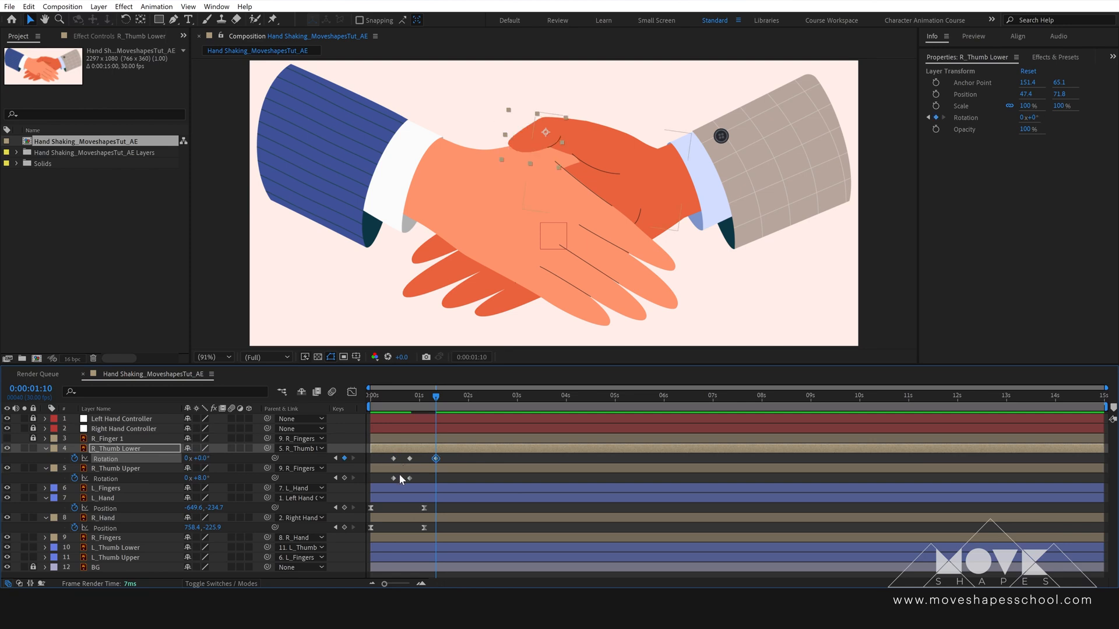
left_click(394, 479)
key("ctrl+c")
key("ctrl+v")
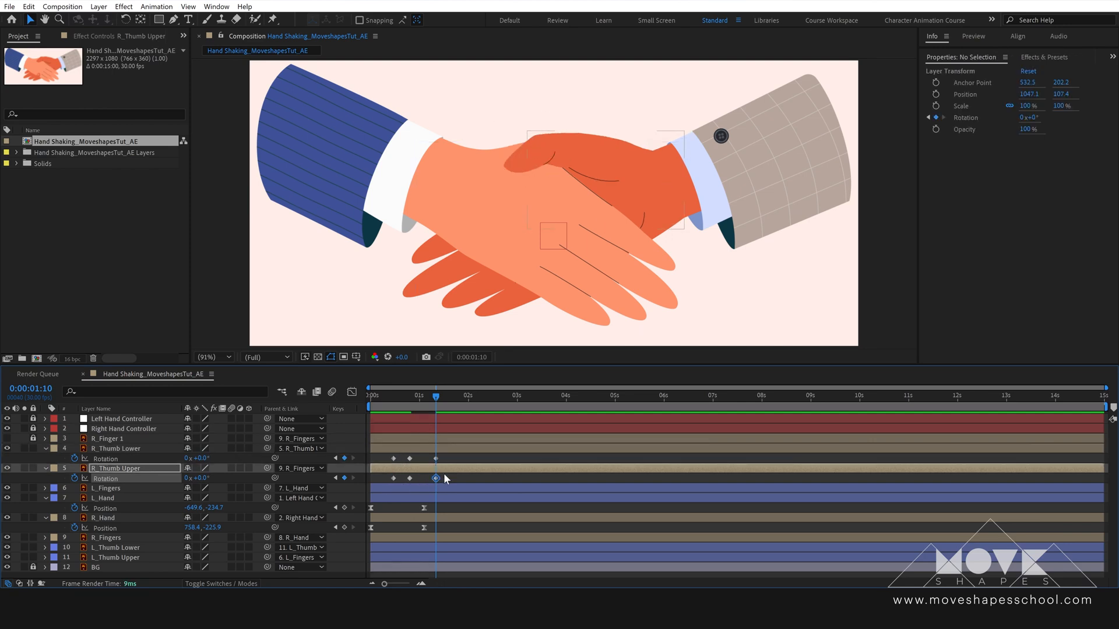
Shift the middle rotation keyframes of R_Thumb Lower and R_Thumb Upper slightly later in time
left_click(410, 458)
left_click(410, 478, "shift")
left_click_drag(412, 458, 417, 458)
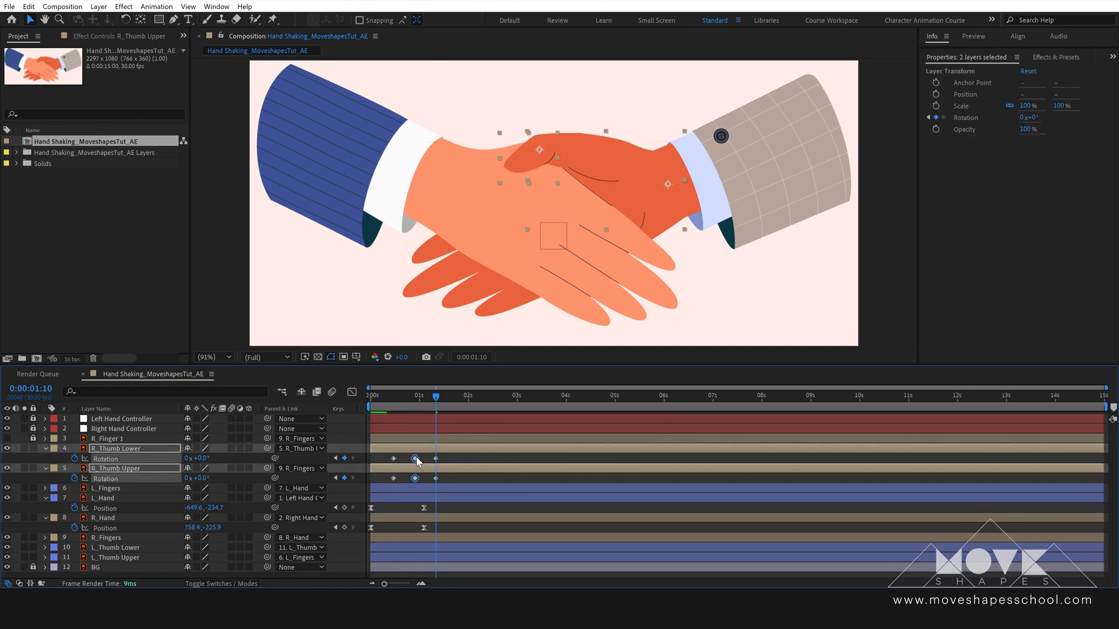
Apply Easy Ease to all rotation keyframes of R_Thumb Lower and R_Thumb Upper
left_click(421, 460)
left_click_drag(431, 403, 391, 485)
key("F9")
left_click(430, 460)
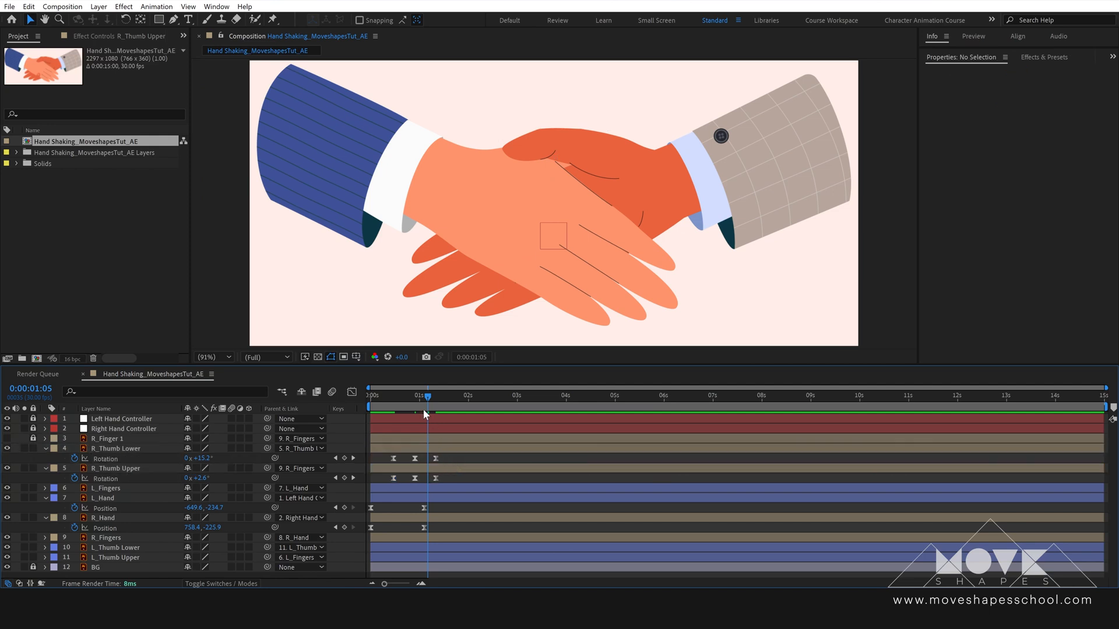
Play the animation from the start to review the right thumb's motion
left_click_drag(424, 413, 380, 403)
key("space")
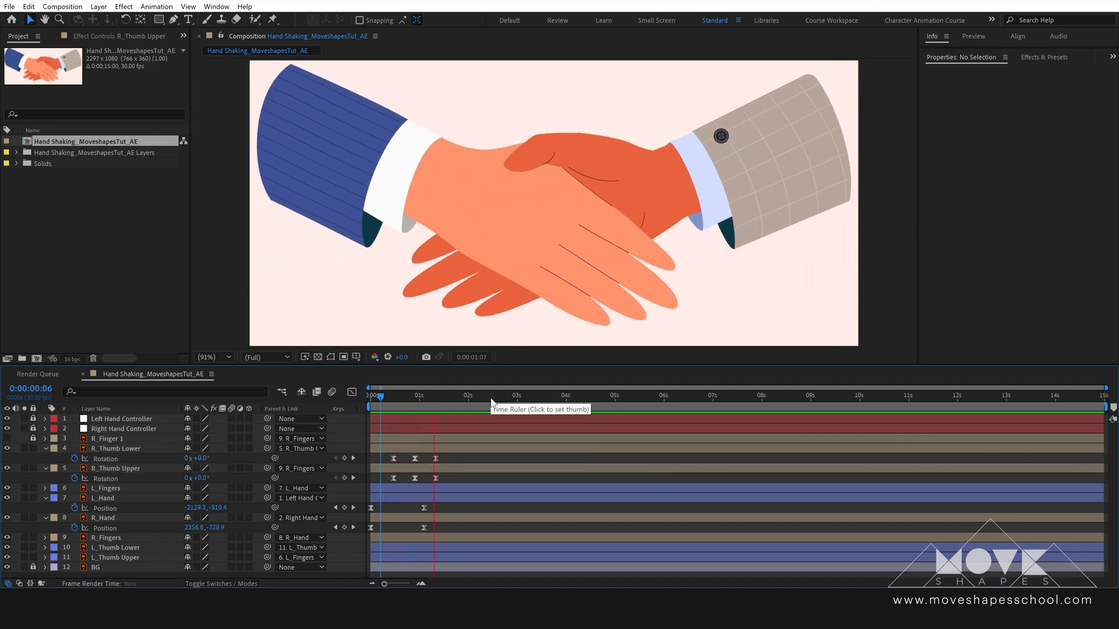
key("Home")
key("space")
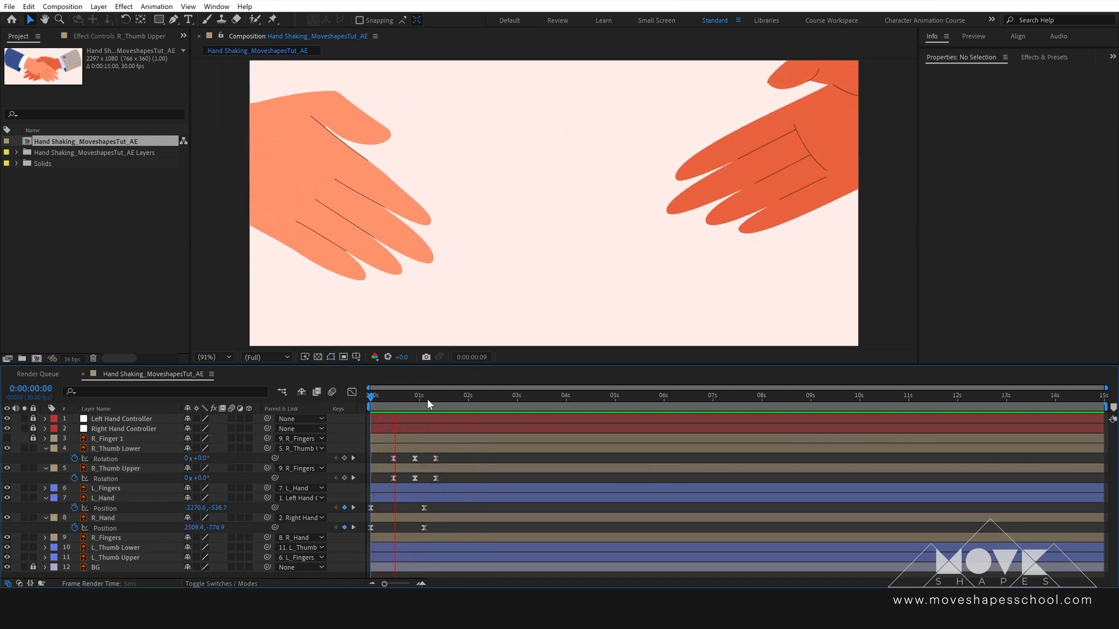
At 0:00:00:14, add rotation keyframes to L_Thumb Lower and L_Thumb Upper, collapsing the hand layers' properties
left_click_drag(377, 397, 394, 401)
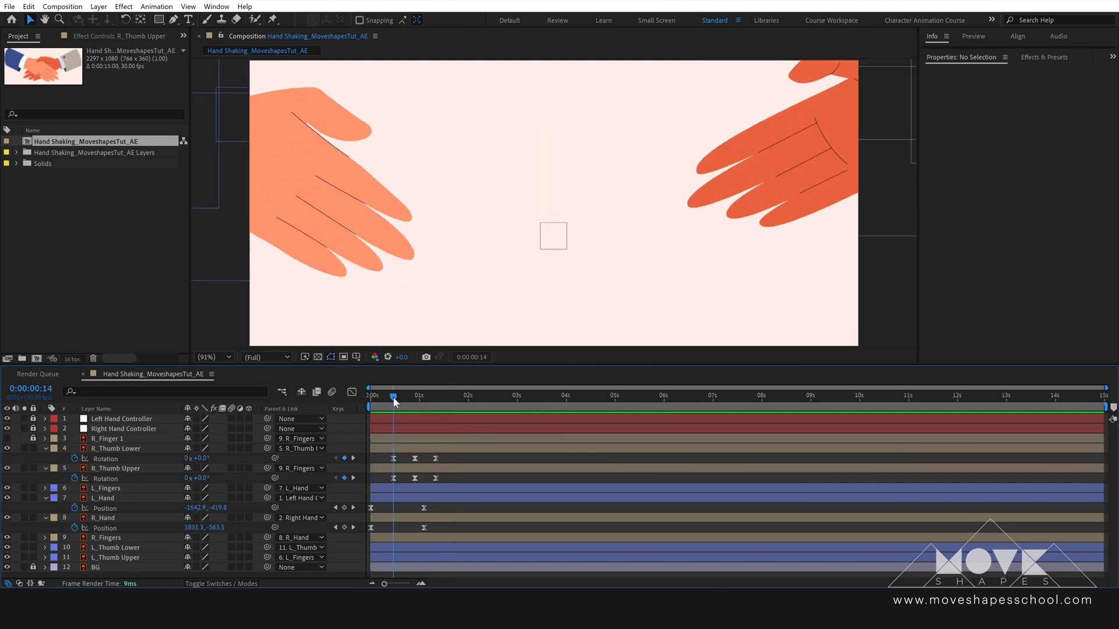
left_click(111, 548)
left_click(111, 557, "shift")
left_click(429, 458)
left_click(46, 498)
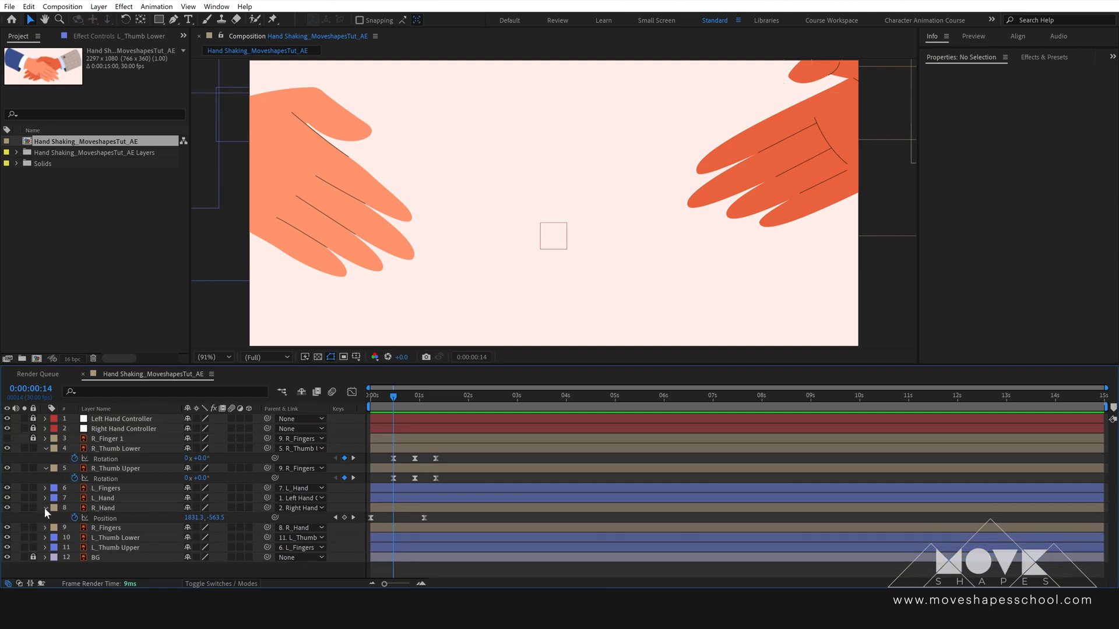
left_click(45, 508)
left_click(115, 527)
left_click(132, 537, "shift")
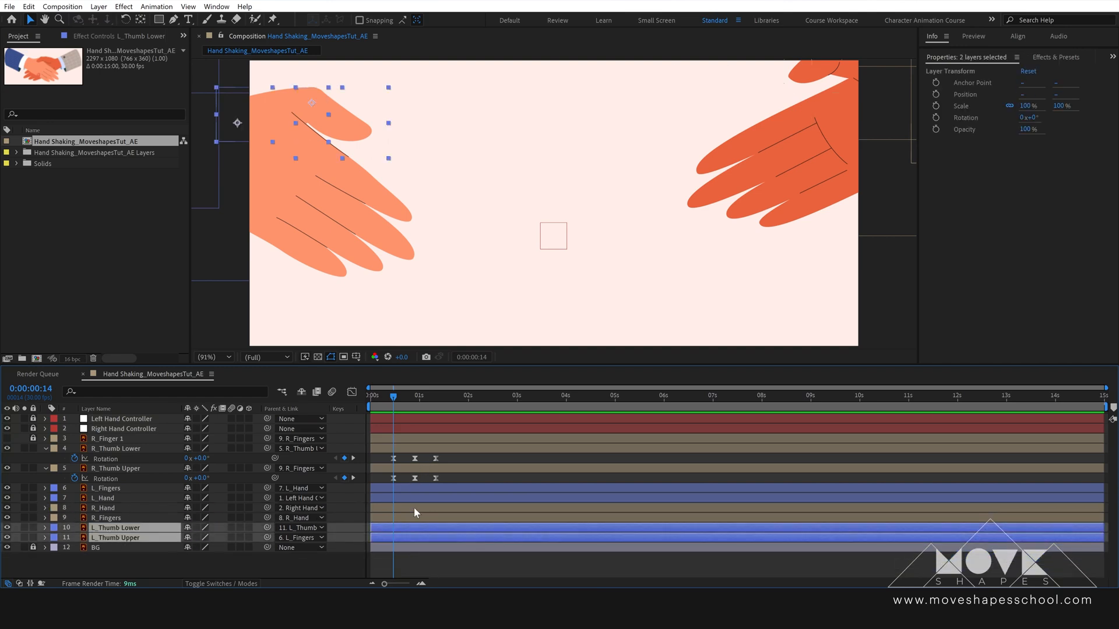
key("r")
left_click(74, 538)
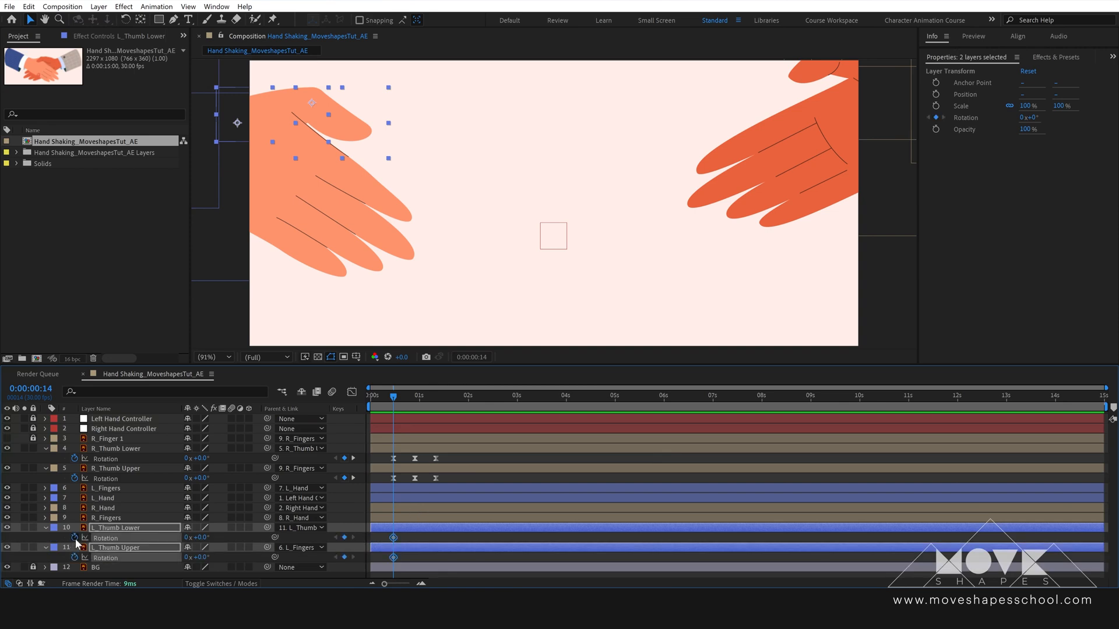
At 0:00:00:27, open the left thumb by rotating L_Thumb Lower to -45° and L_Thumb Upper to -10°
left_click(413, 397)
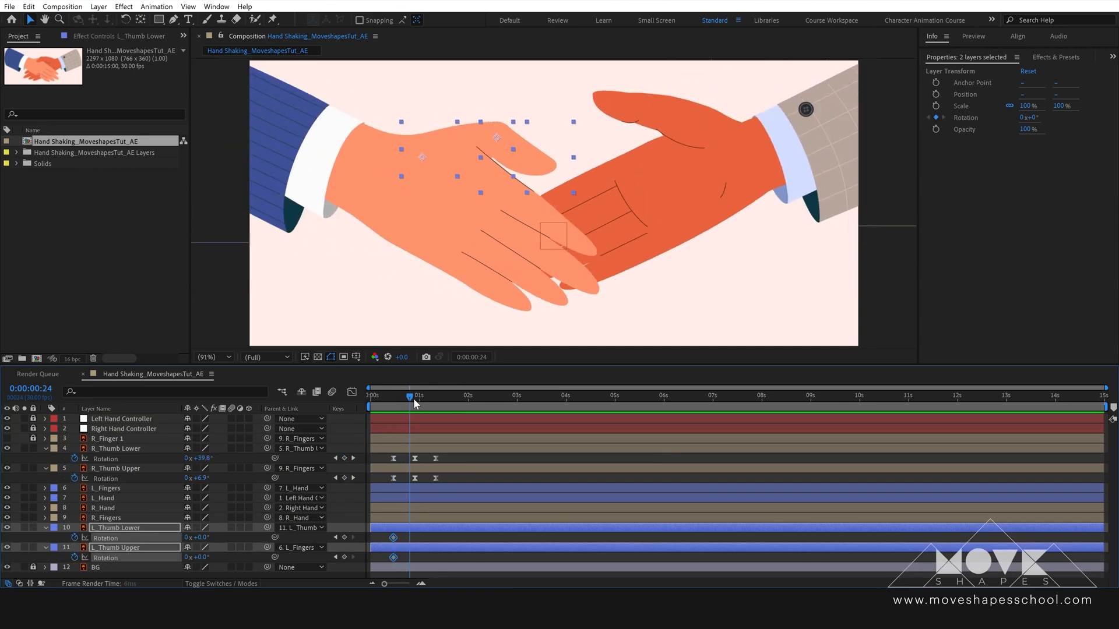
left_click_drag(417, 399, 419, 401)
left_click(412, 541)
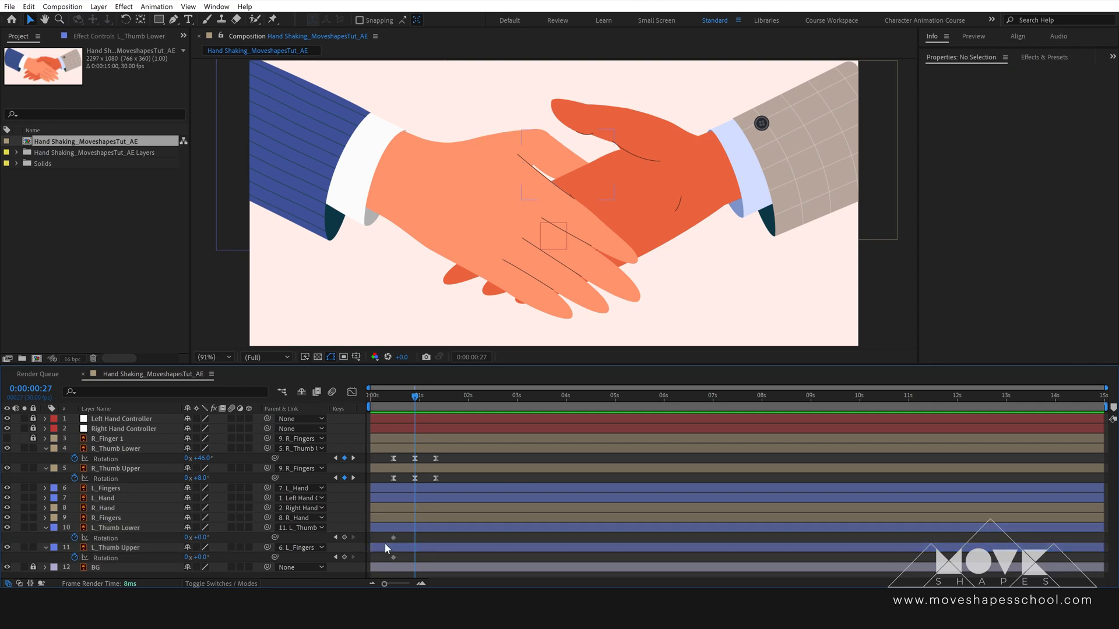
mouse_move(202, 539)
left_mouse_down()
mouse_move(182, 541)
mouse_move(191, 557)
left_mouse_up()
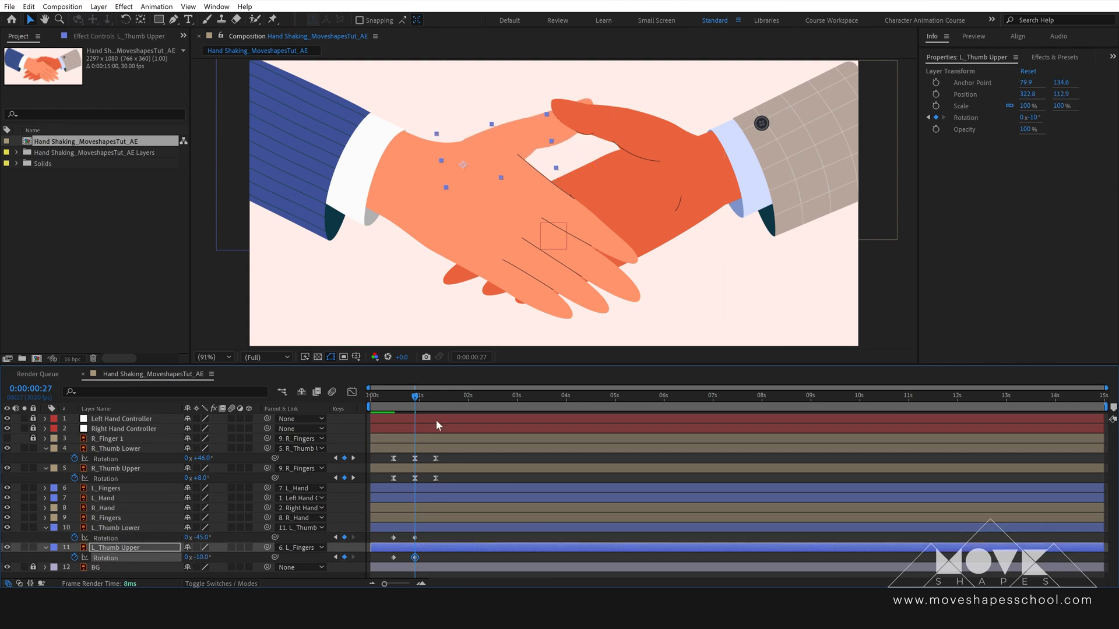
Copy the first rotation keyframes of L_Thumb Lower and L_Thumb Upper to 0:00:01:10 to close the thumb
left_click_drag(416, 397, 435, 396)
left_click_drag(401, 534, 378, 563)
key("ctrl+c")
key("ctrl+v")
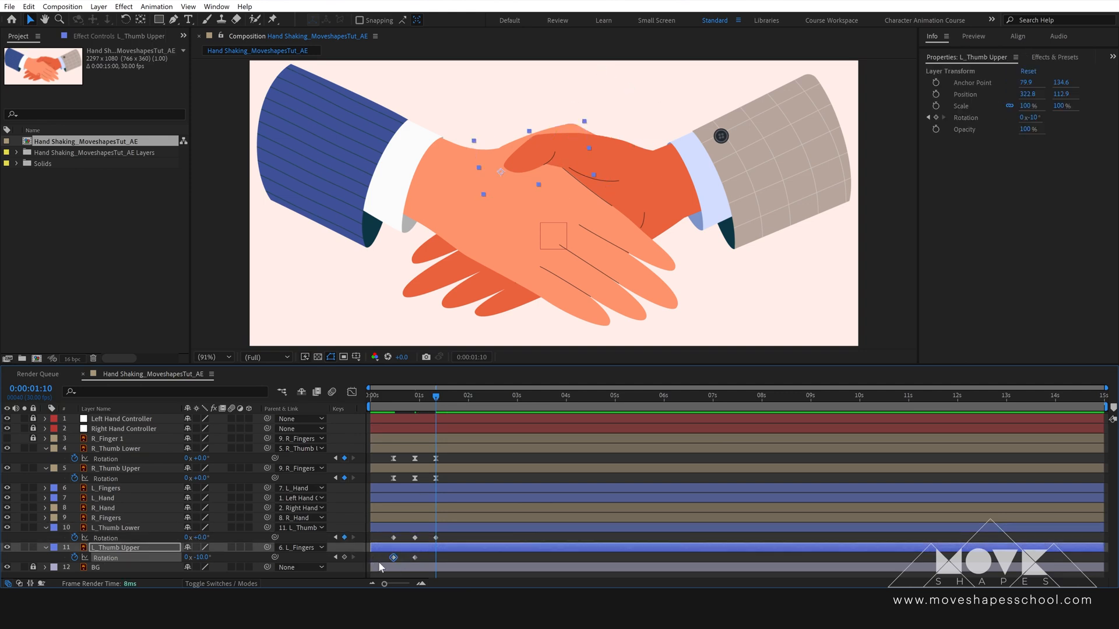
key("ctrl+c")
key("ctrl+v")
Apply Easy Ease to all rotation keyframes of L_Thumb Lower and L_Thumb Upper, and preview the handshake
left_click_drag(445, 532, 387, 558)
key("F9")
key("space")
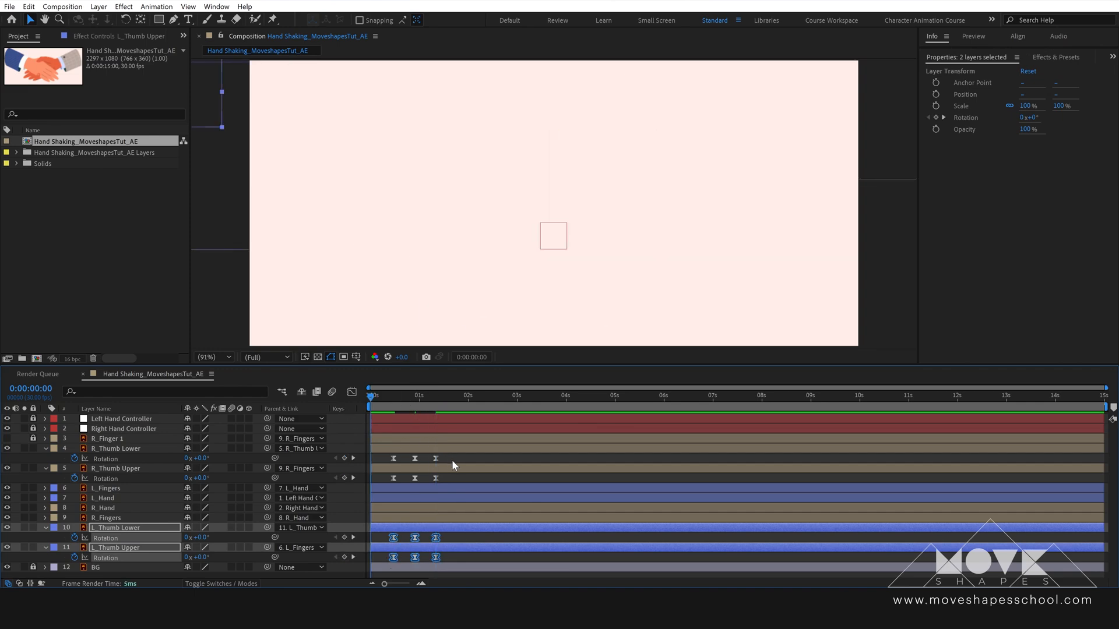
left_click(500, 460)
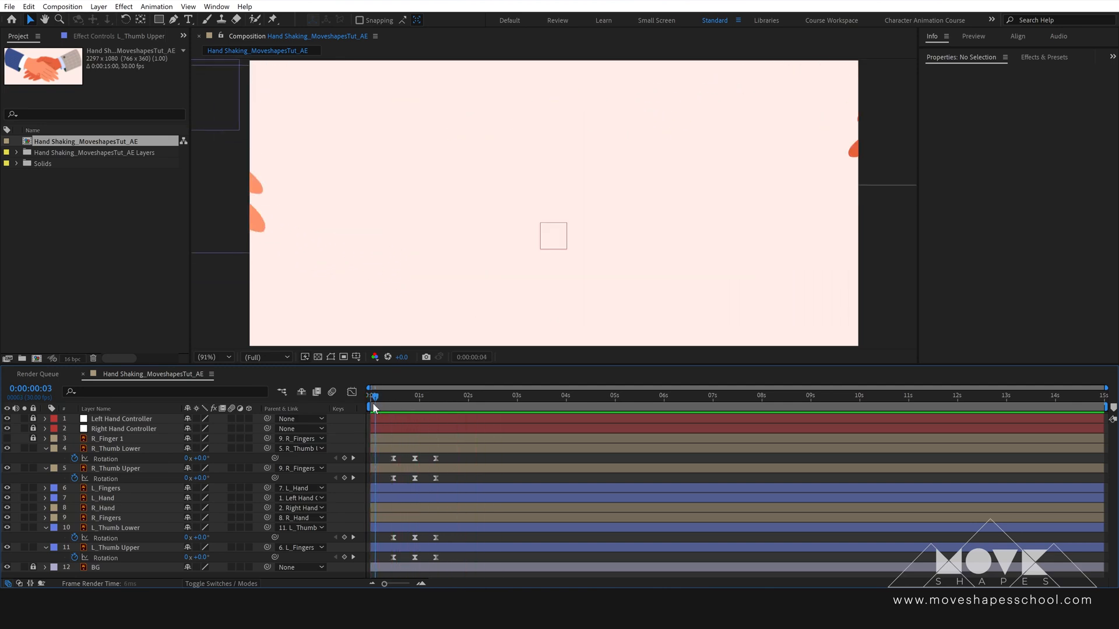
left_click(445, 411)
mouse_move(445, 410)
left_mouse_down()
mouse_move(382, 415)
mouse_move(436, 417)
left_mouse_up()
Collapse the four thumb layers, reveal the keyframes of L_Hand and R_Hand, and go to their last position keyframes at 0:00:01:03
left_click(45, 449)
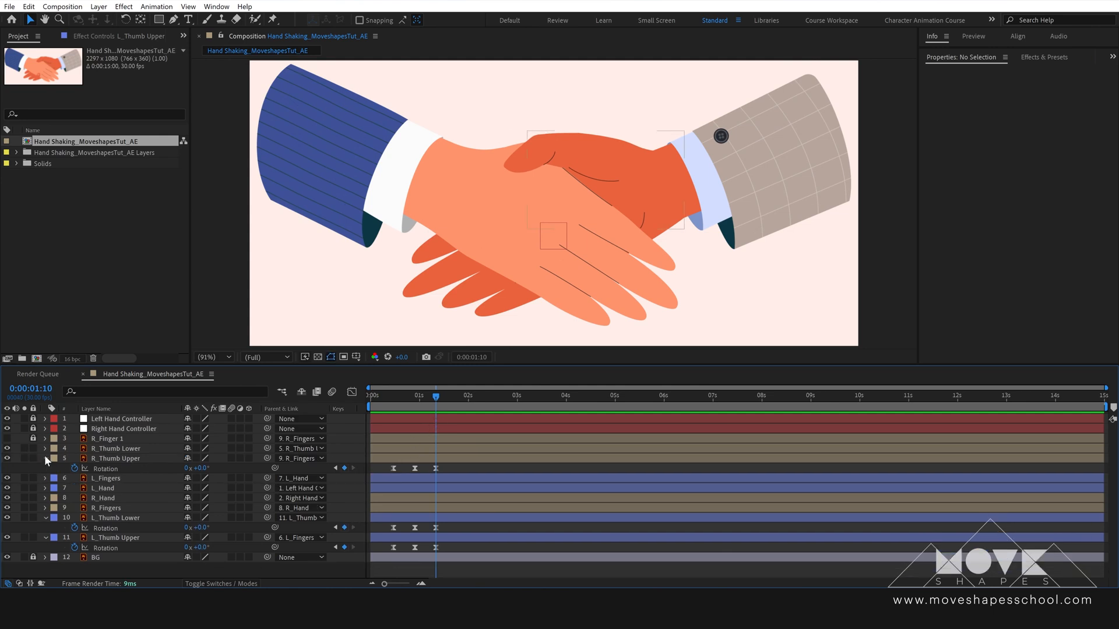
left_click(45, 458)
left_click(46, 508)
left_click(45, 517)
left_click(114, 481)
left_click(115, 486, "ctrl")
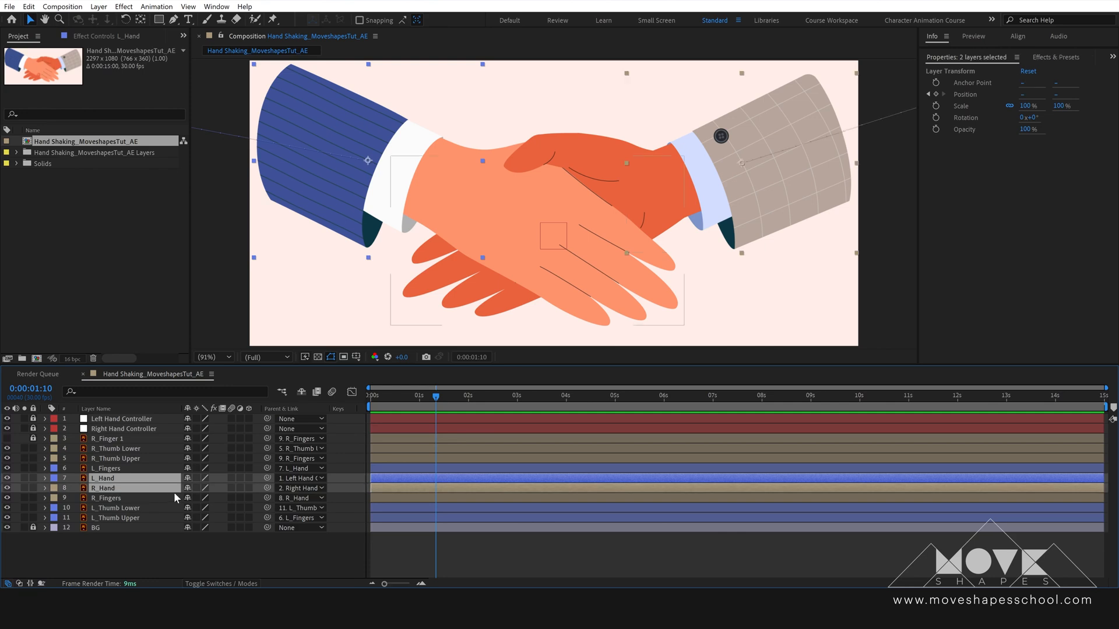
key("u")
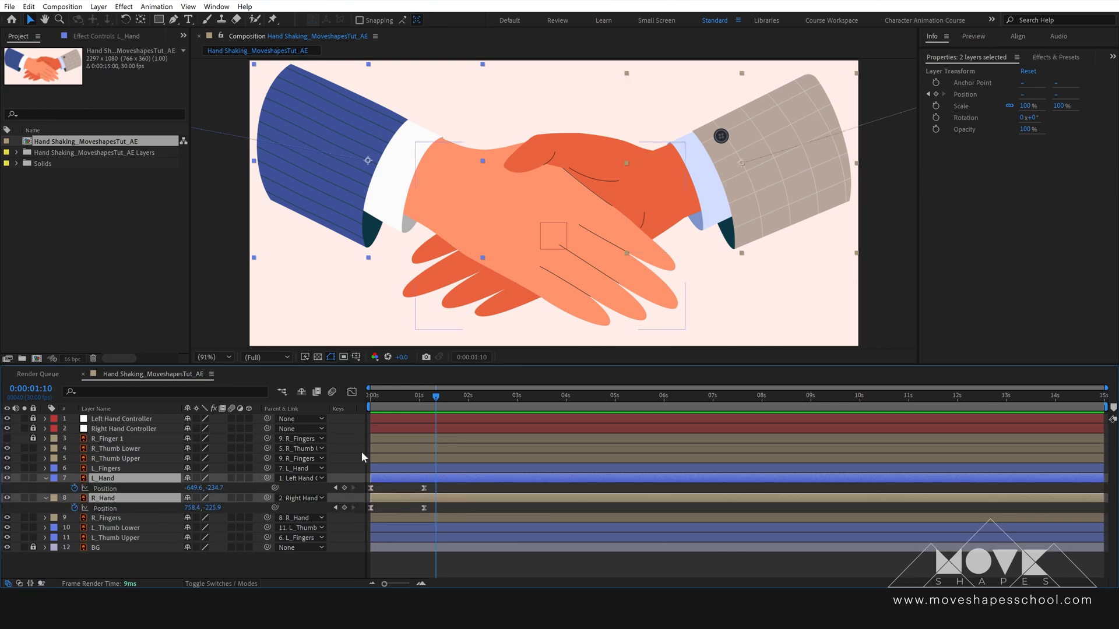
left_click(452, 488)
left_click_drag(436, 396, 424, 418)
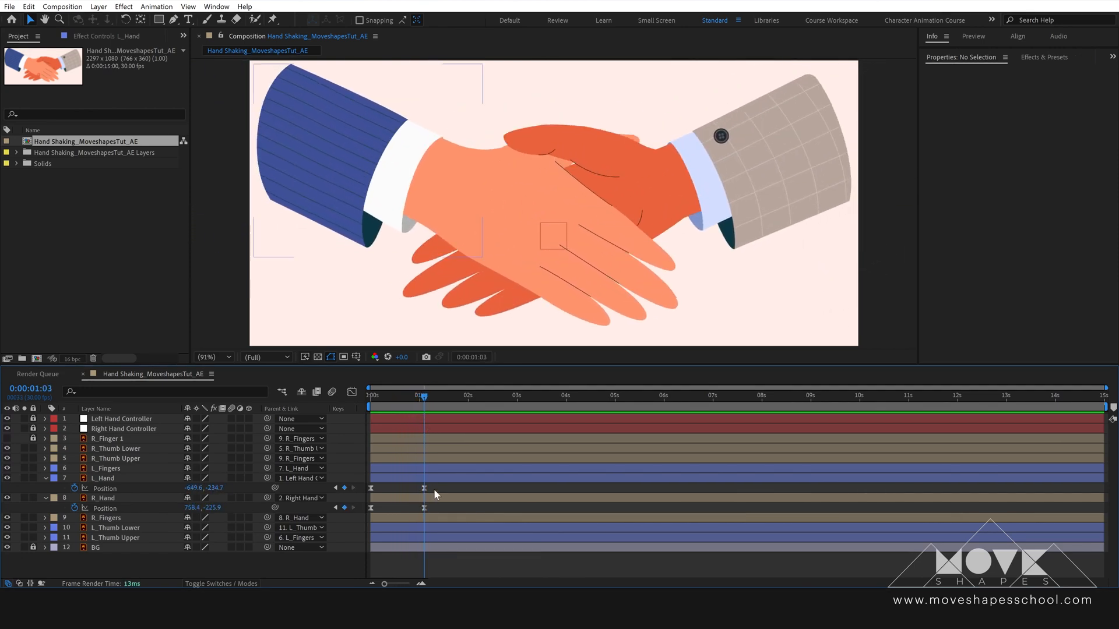
Create shape layers from the L_Fingers and R_Fingers vector layers
left_click(654, 294)
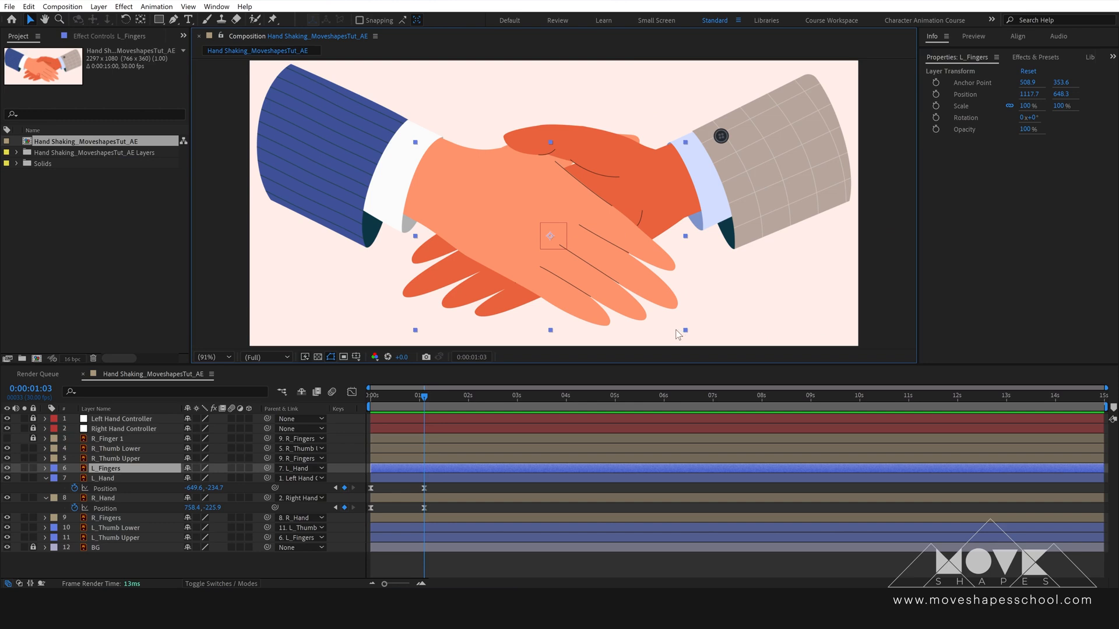
left_click(96, 519, "ctrl")
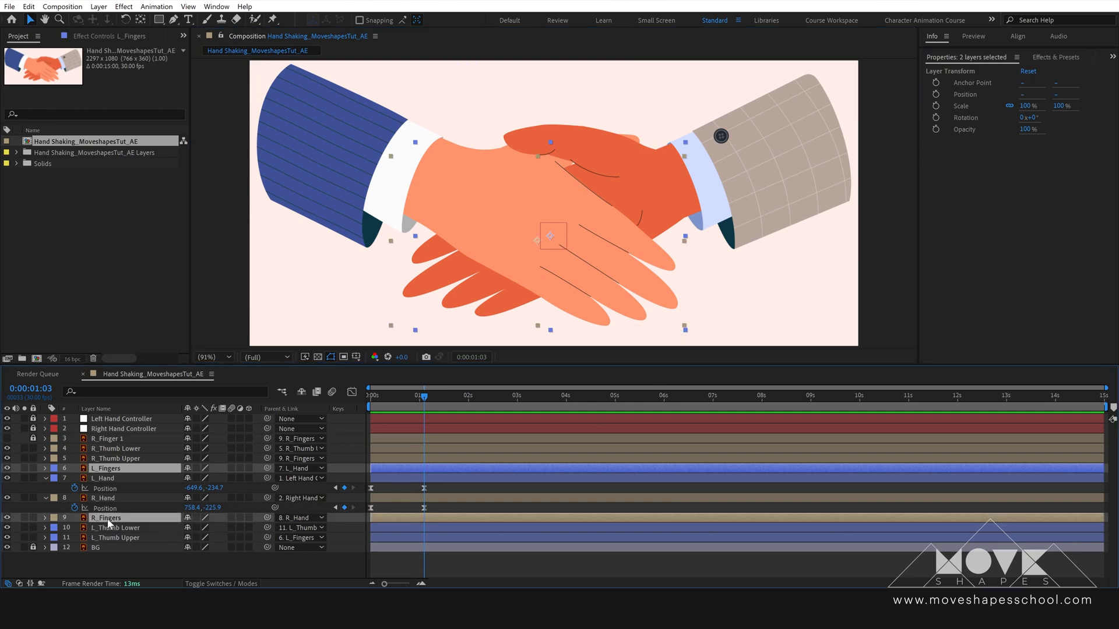
right_click(121, 469)
mouse_move(166, 364)
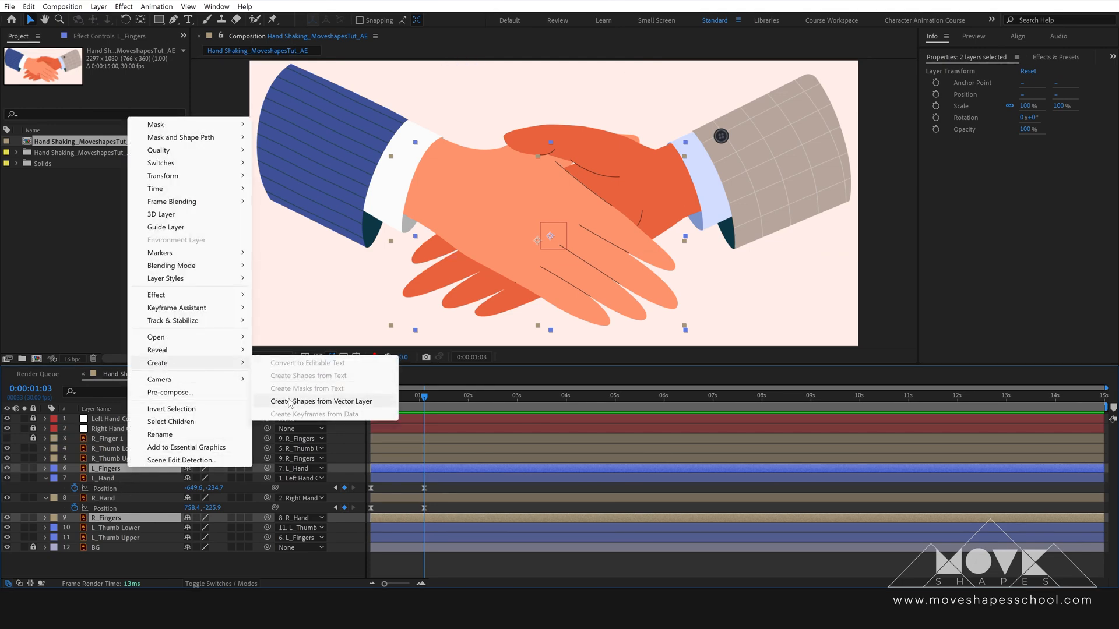
left_click(314, 401)
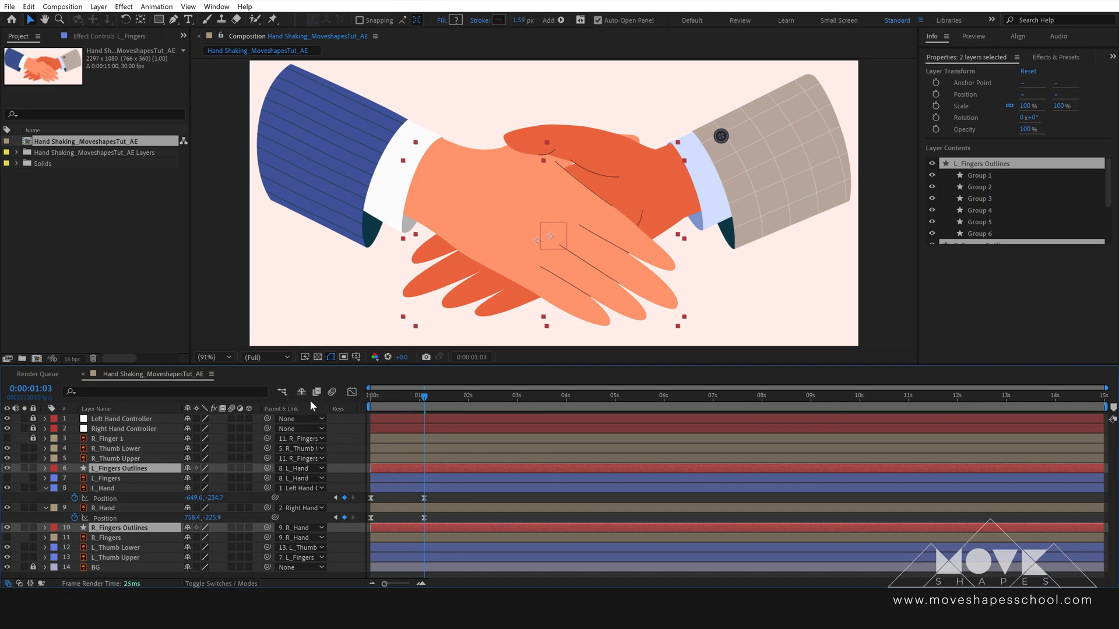
Mark the original L_Fingers and R_Fingers layers as shy and hide shy layers in the timeline
left_click(103, 478)
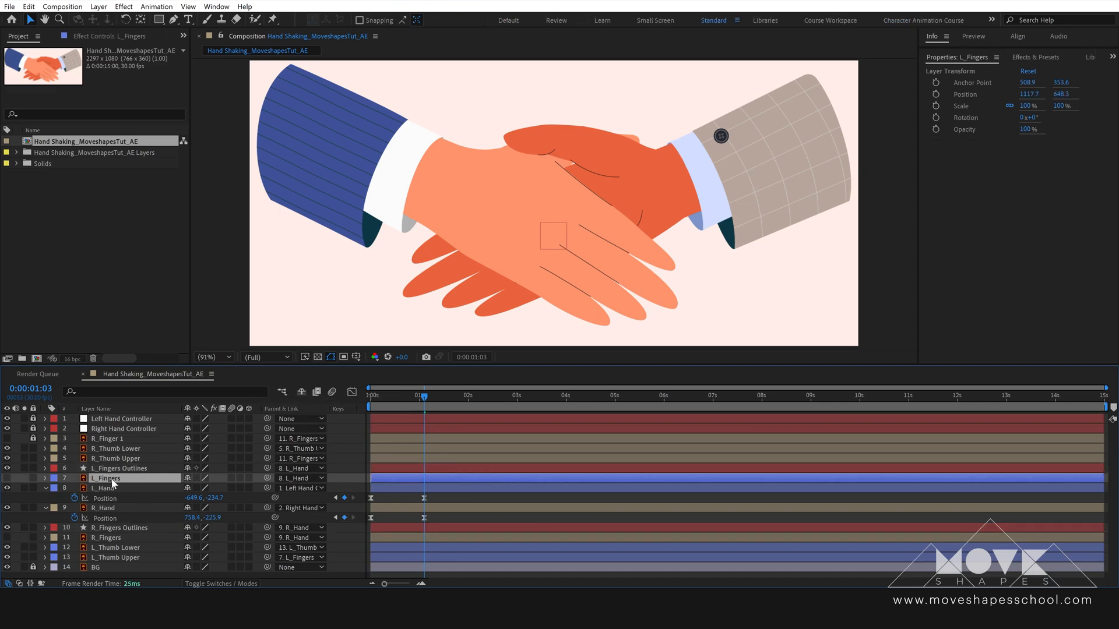
left_click(104, 536, "ctrl")
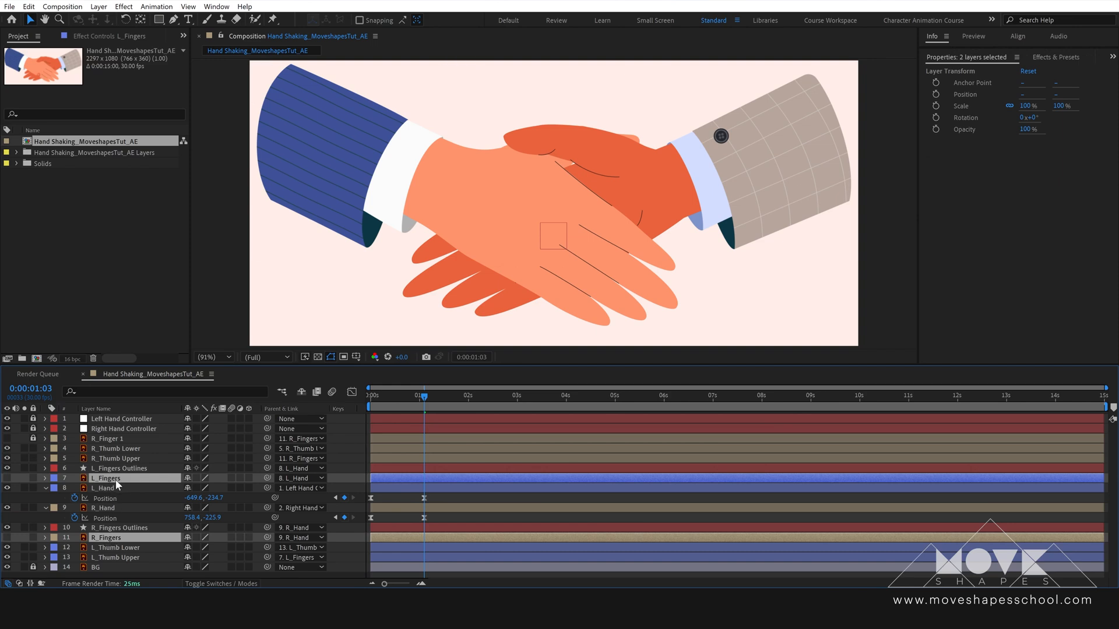
left_click(187, 479)
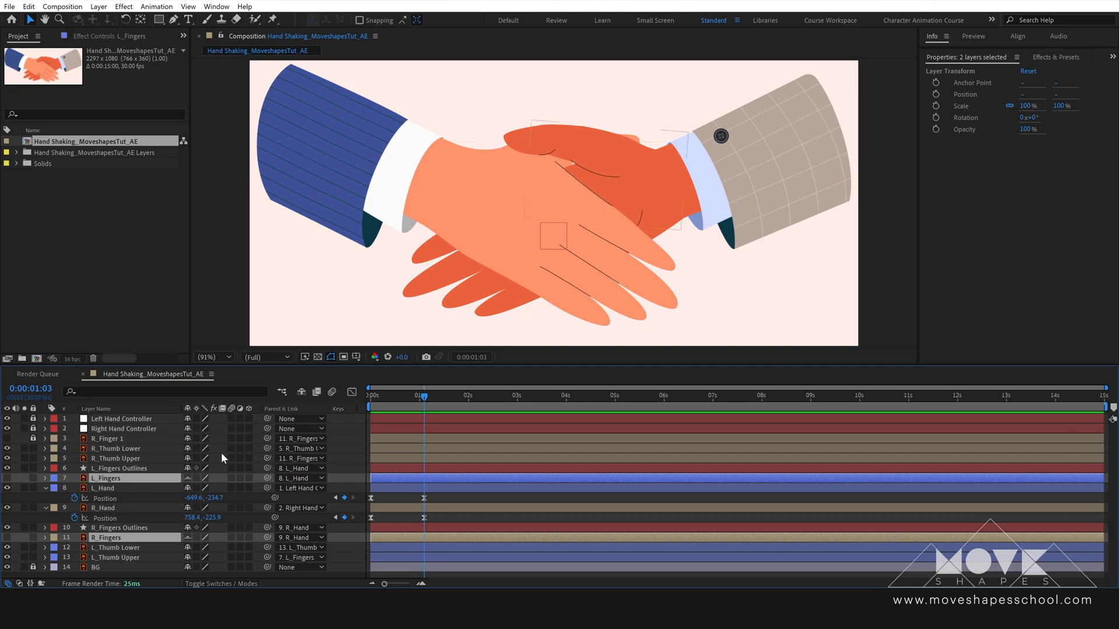
left_click(302, 393)
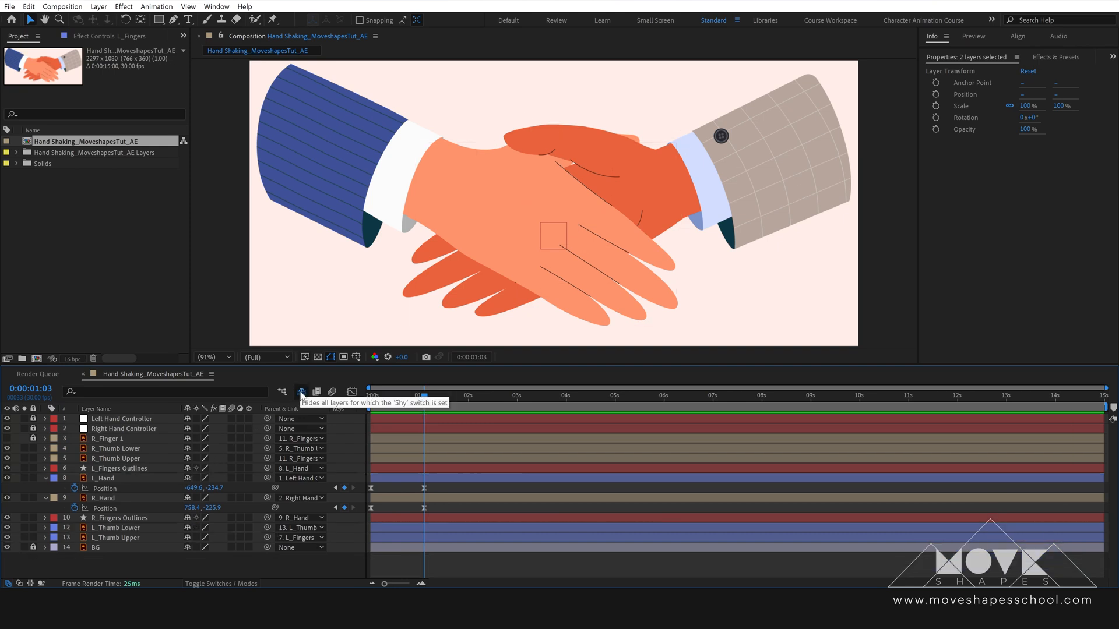
Collapse the hand layers, filter L_Fingers Outlines and R_Fingers Outlines by "path", and enlarge the timeline area
left_click(106, 479)
left_click(46, 478)
left_click(46, 488)
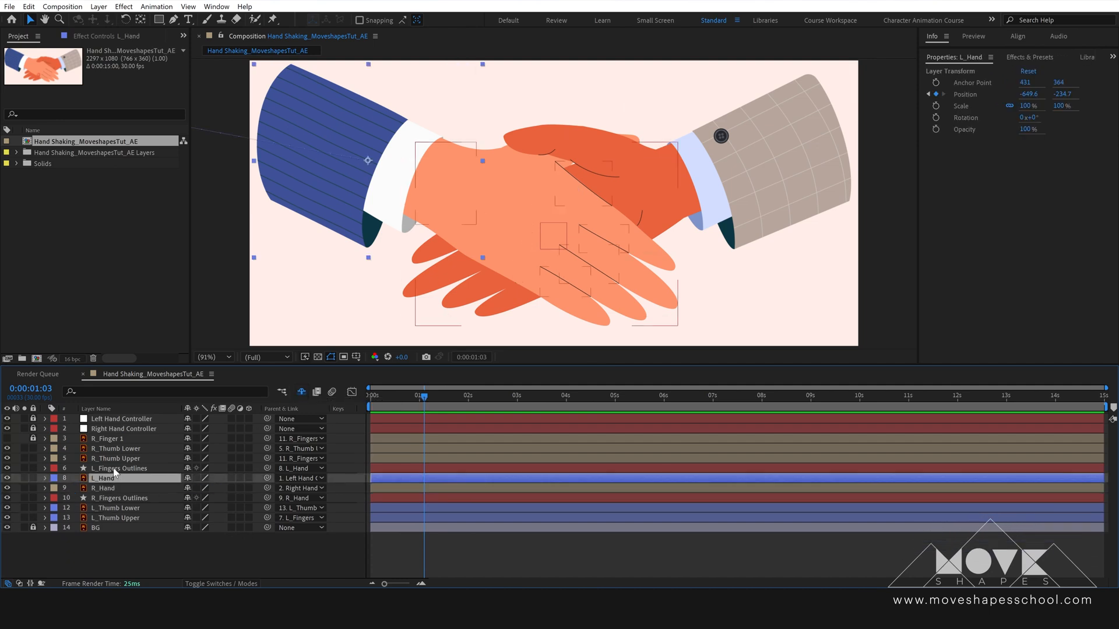
left_click(119, 468)
left_click(113, 498, "ctrl")
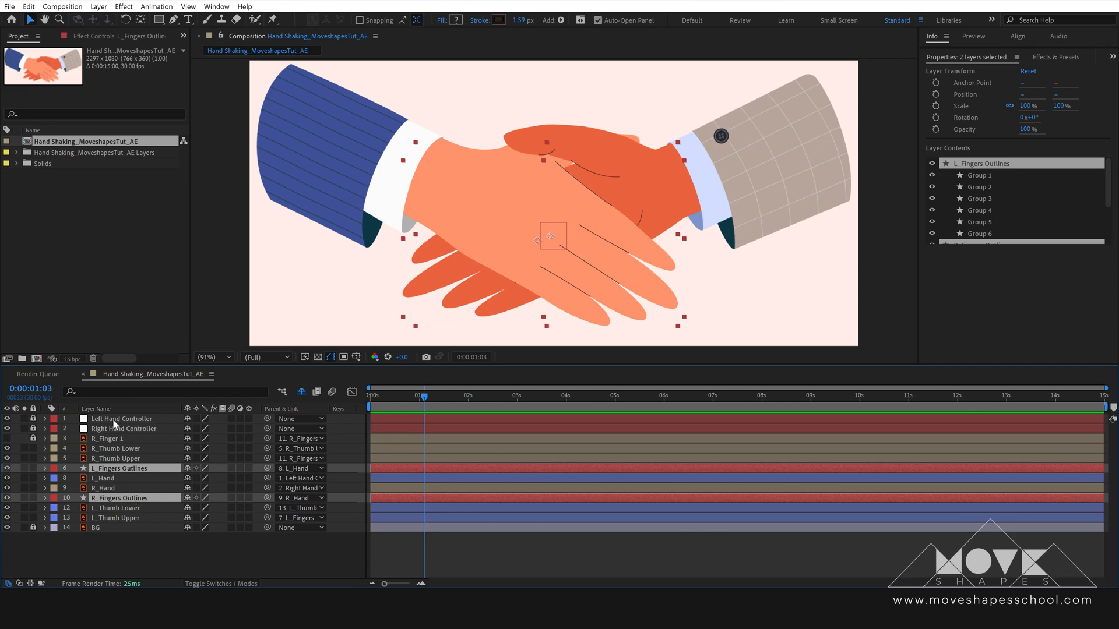
left_click(112, 390)
type("path")
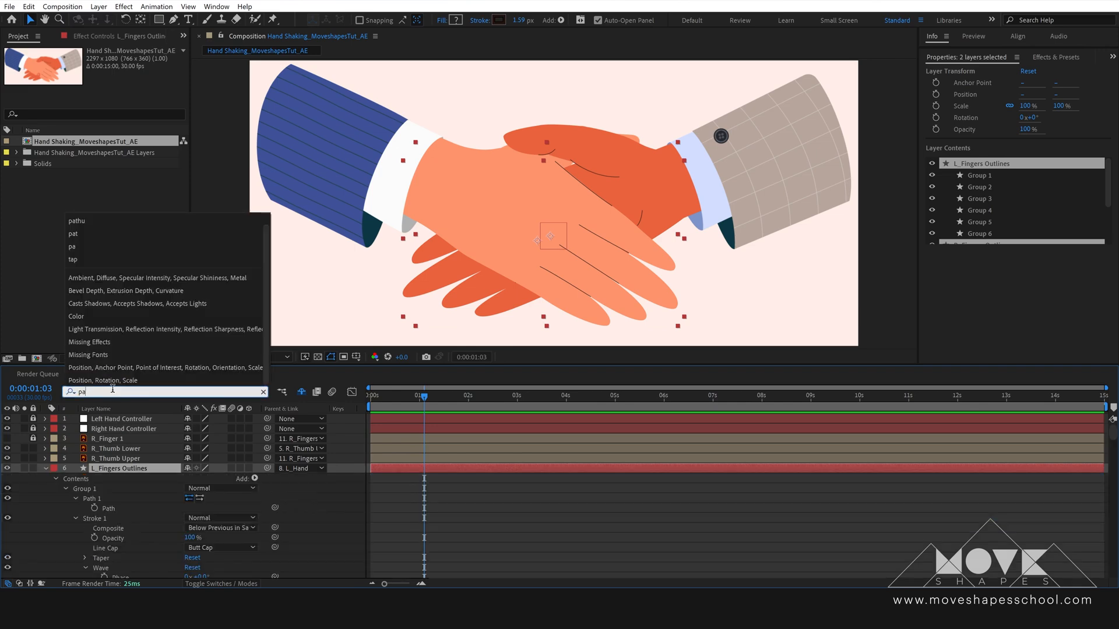
left_click(138, 499)
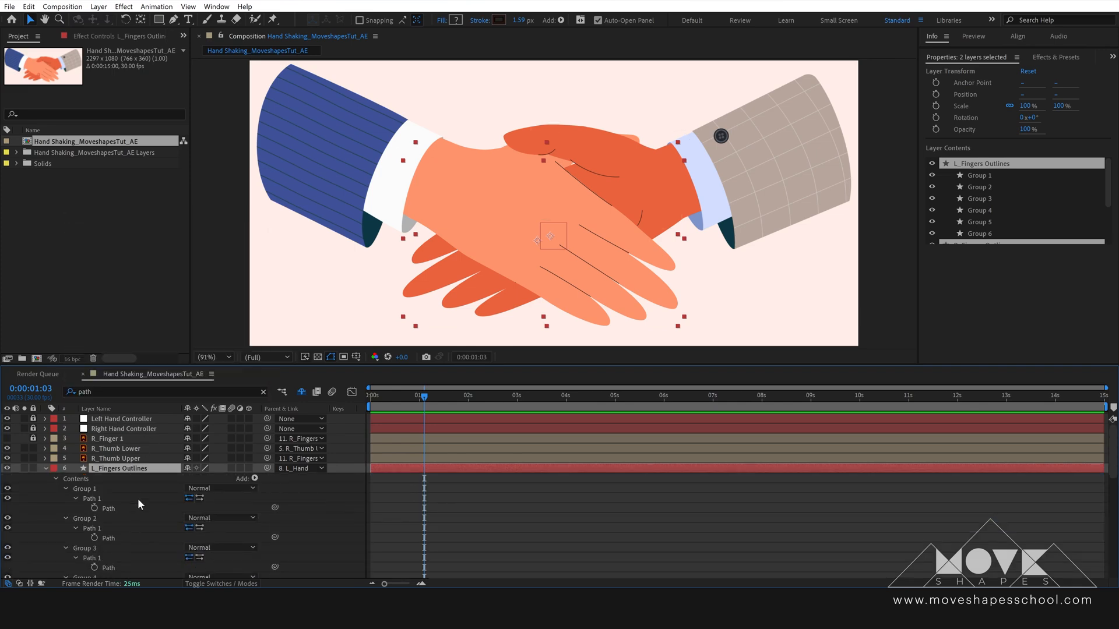
scroll(141, 502, "down", 10)
scroll(139, 499, "up", 5)
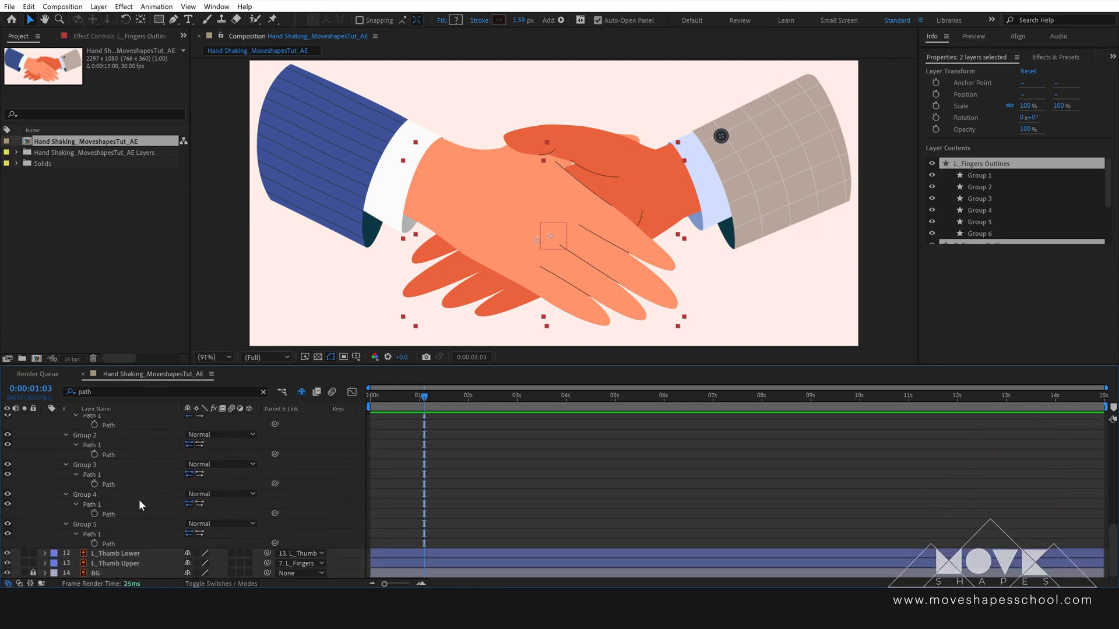
left_click_drag(331, 365, 338, 318)
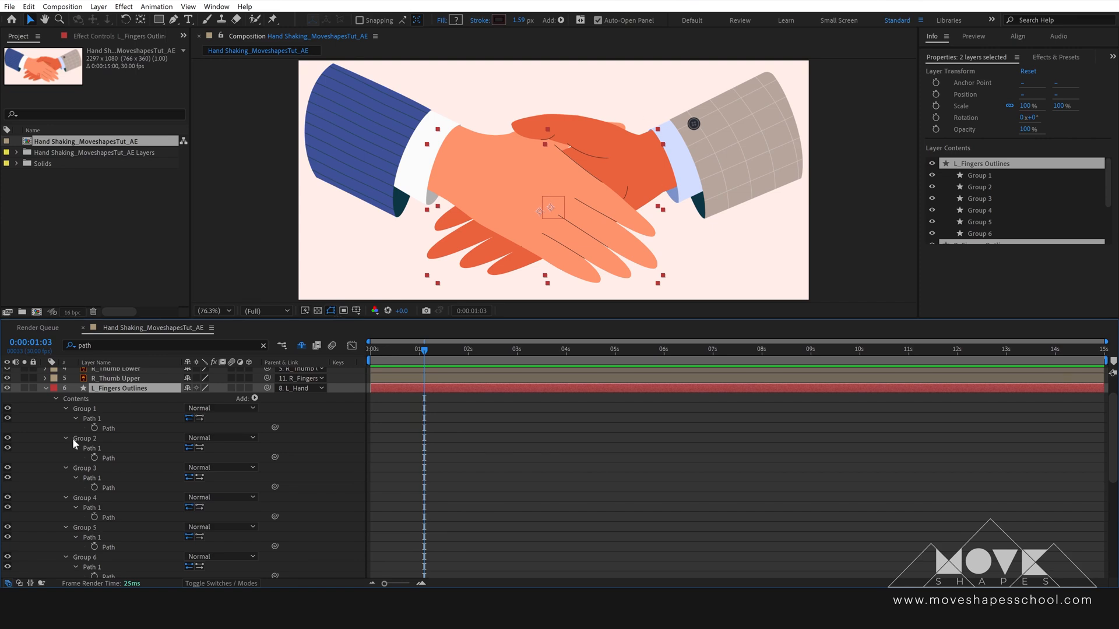
Keyframe every Path of L_Fingers Outlines and R_Fingers Outlines at 0:00:01:03 and show only the keyframed properties
left_click_drag(94, 428, 97, 575)
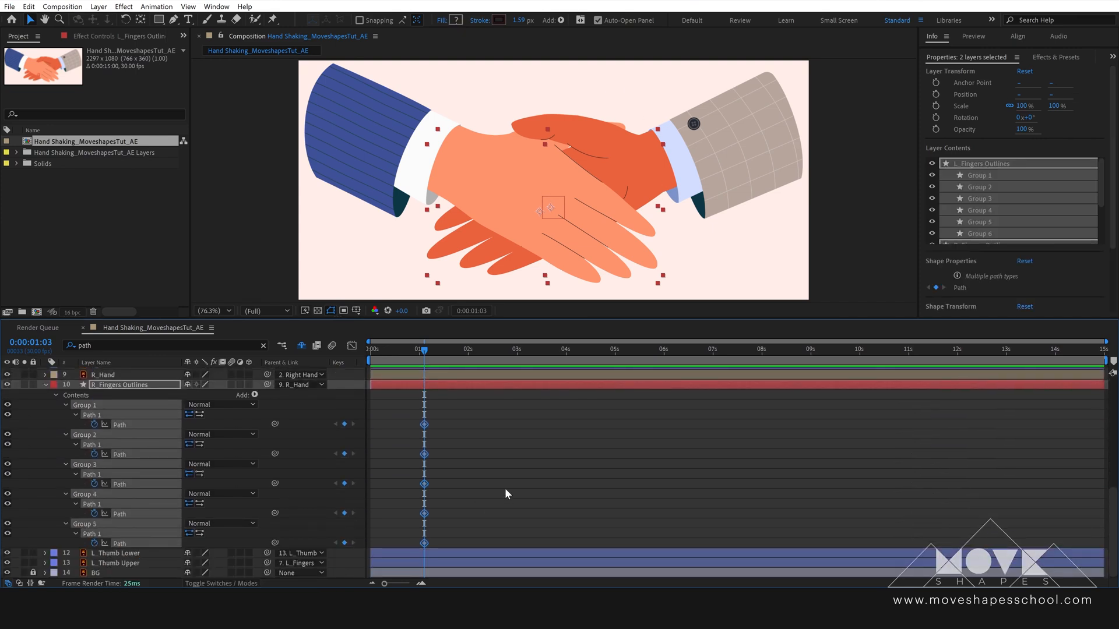
key("u")
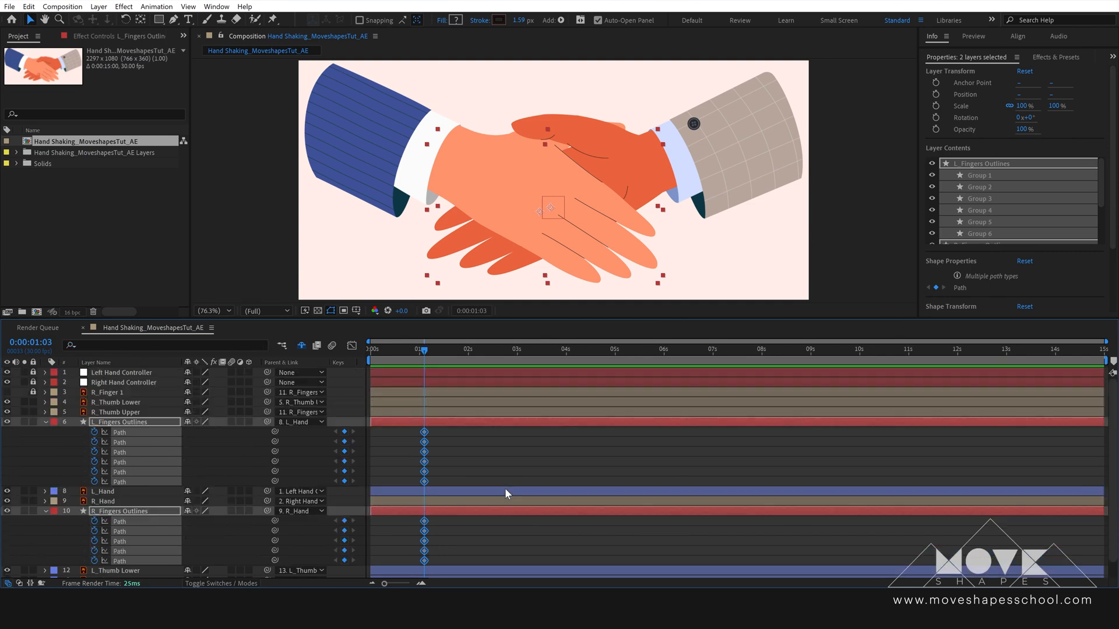
left_click(475, 474)
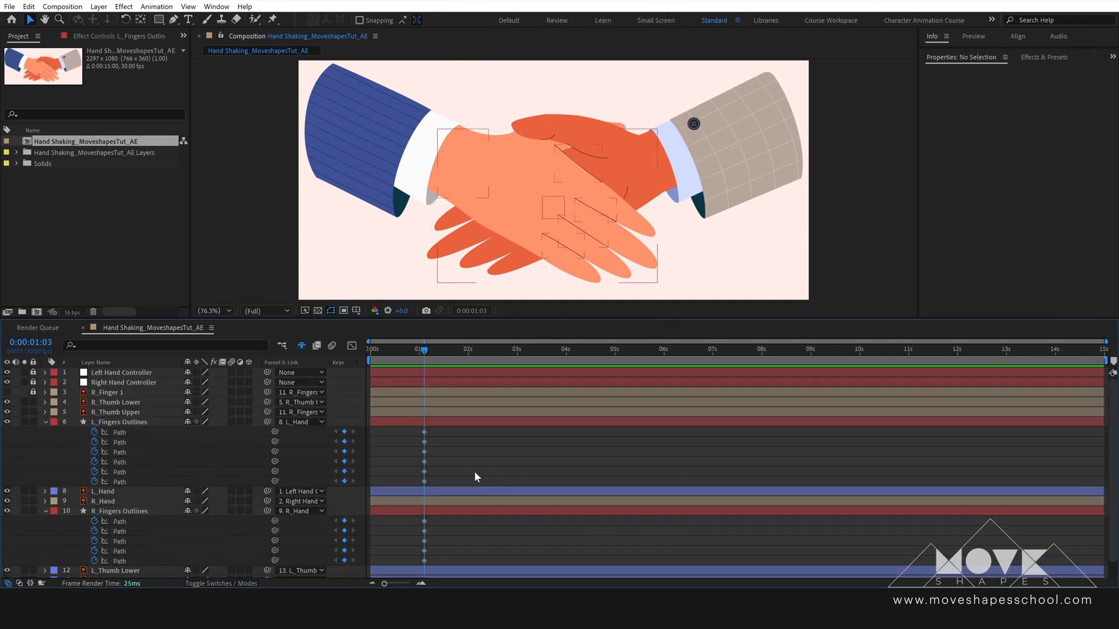
Reveal the Position keyframes of L_Hand beneath the finger outline keyframes
left_click(110, 492)
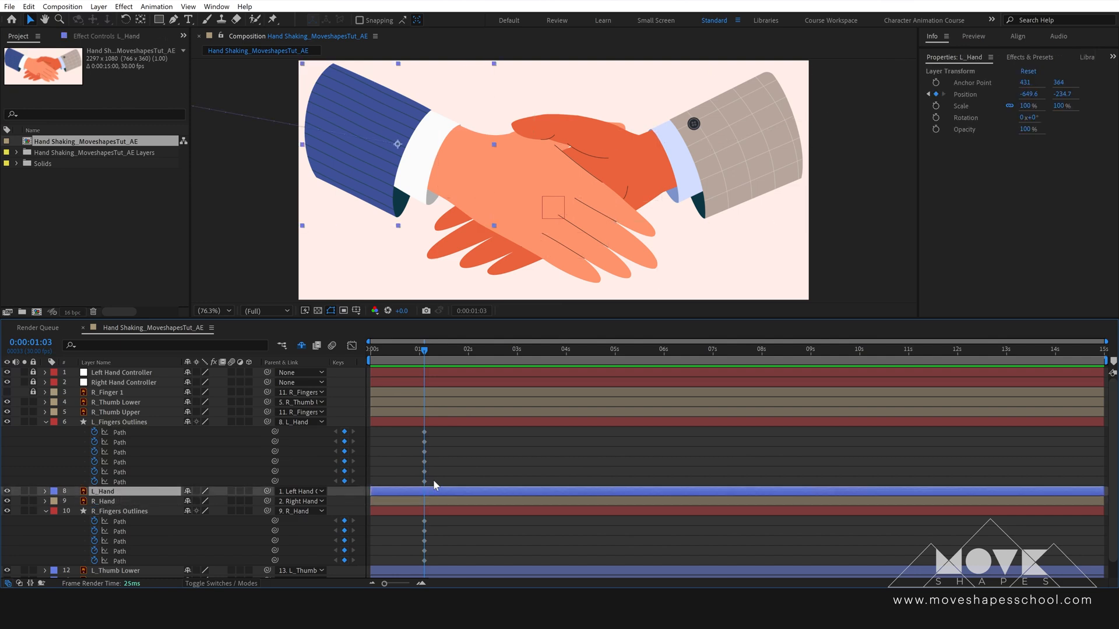
key("p")
scroll(478, 454, "down", 1)
left_click(470, 437)
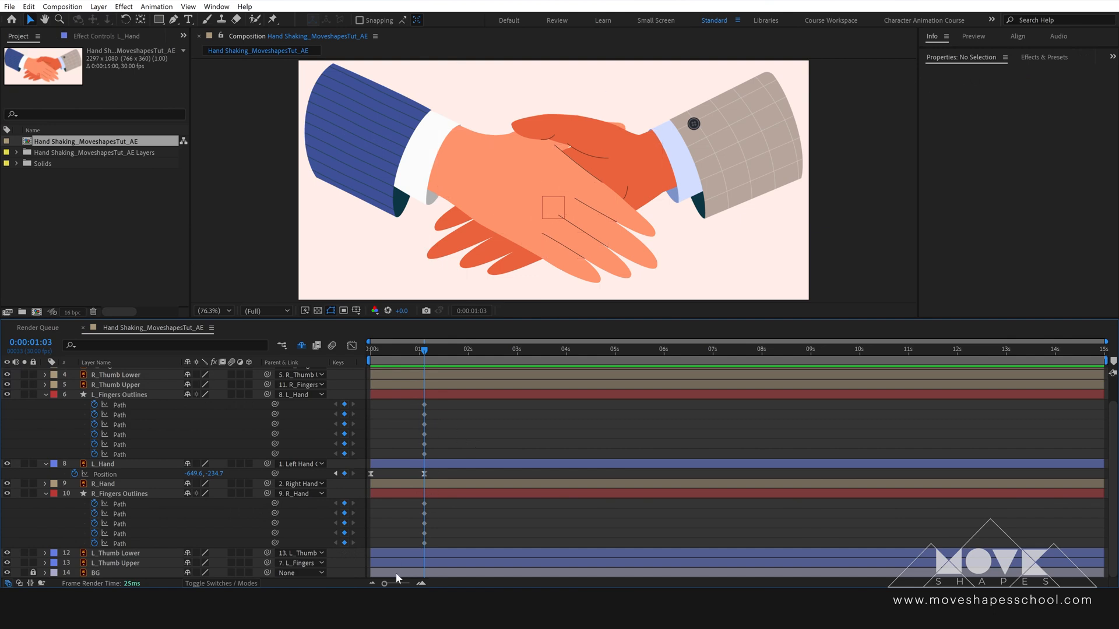
At 0:00:01:17, reshape the lowest finger of L_Fingers Outlines into a short, rounded, curled fingertip
left_click_drag(384, 584, 395, 584)
left_click_drag(477, 359, 504, 373)
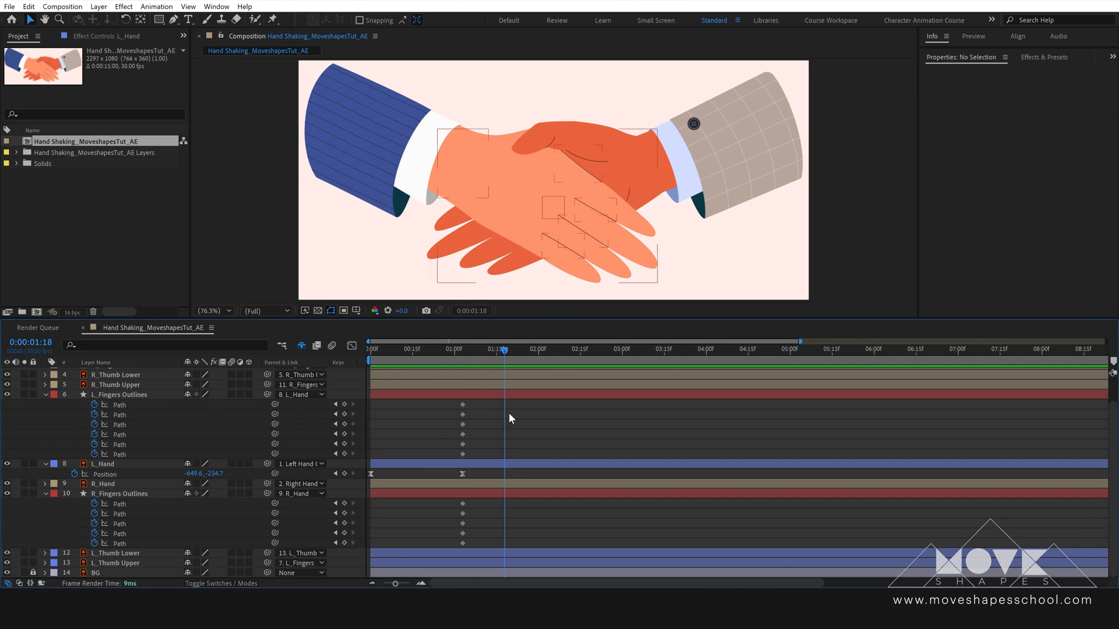
left_click_drag(506, 352, 504, 352)
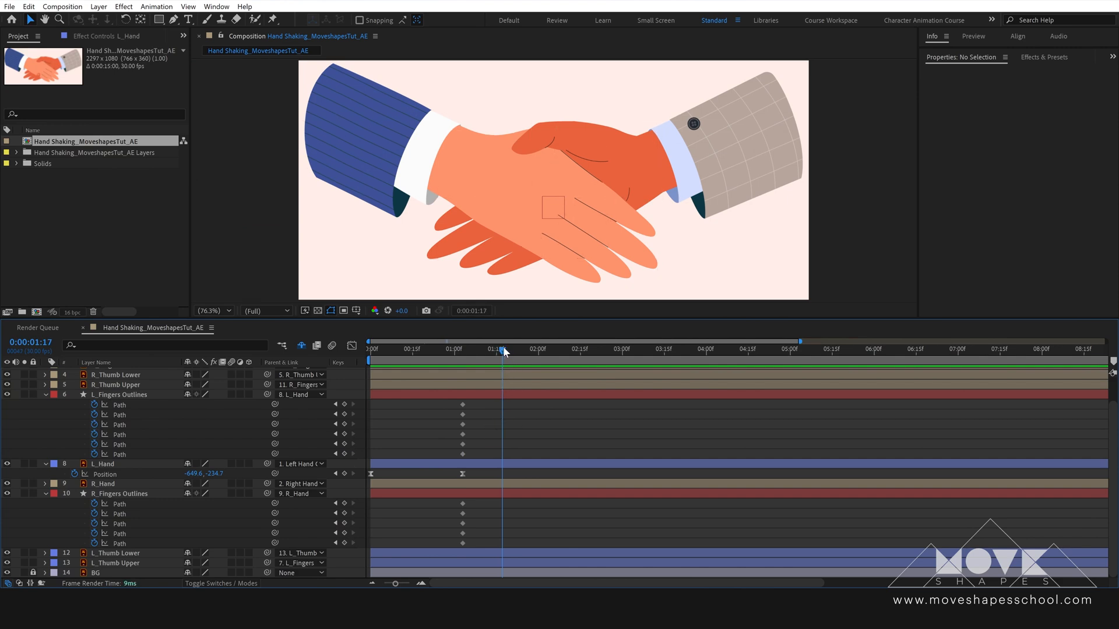
left_click(114, 394)
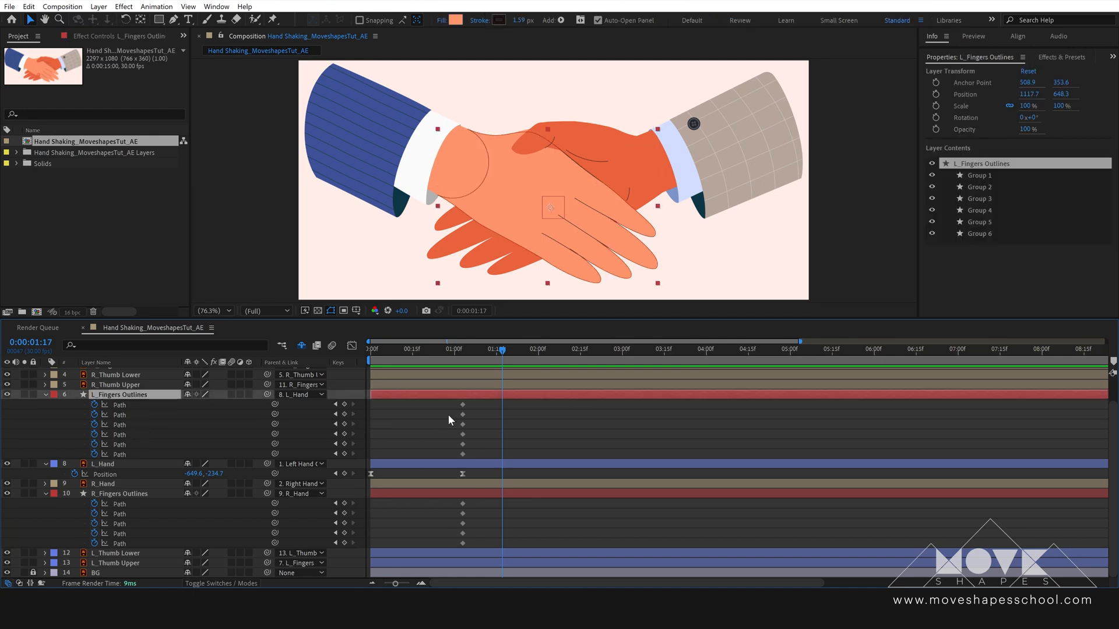
left_click(462, 404)
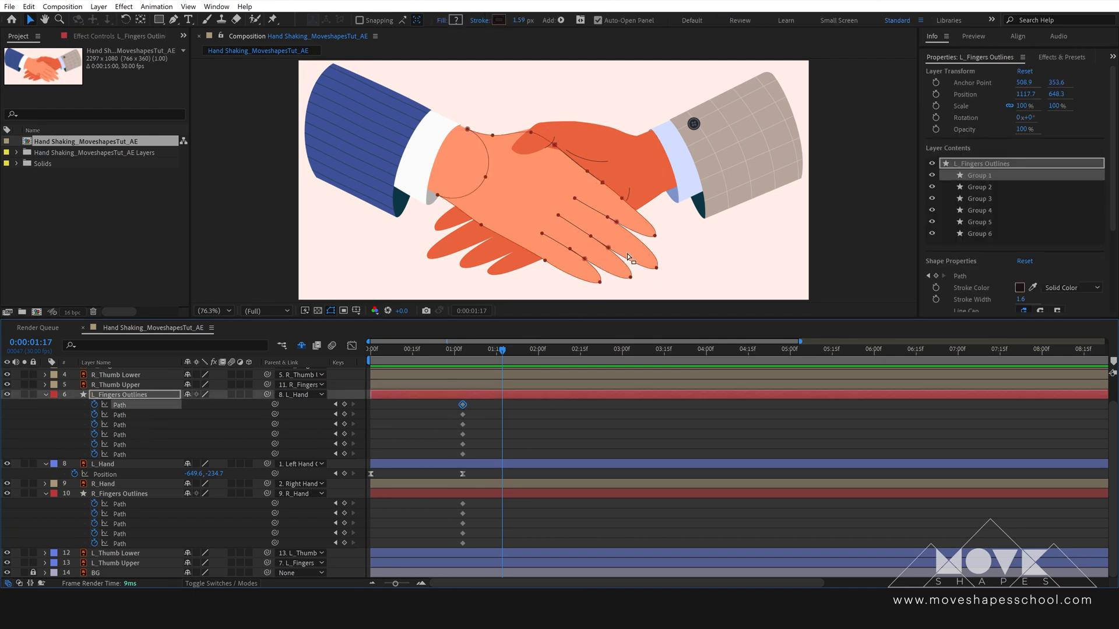
left_click_drag(649, 206, 671, 161)
scroll(621, 202, "up", 1)
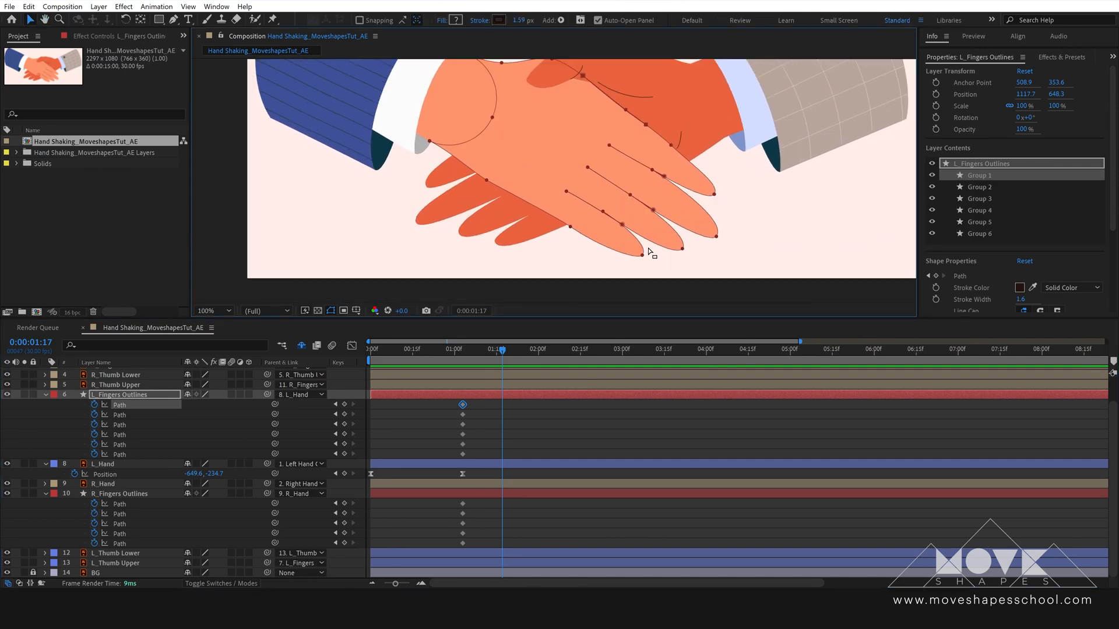
left_click(641, 254)
left_click_drag(642, 254, 576, 236)
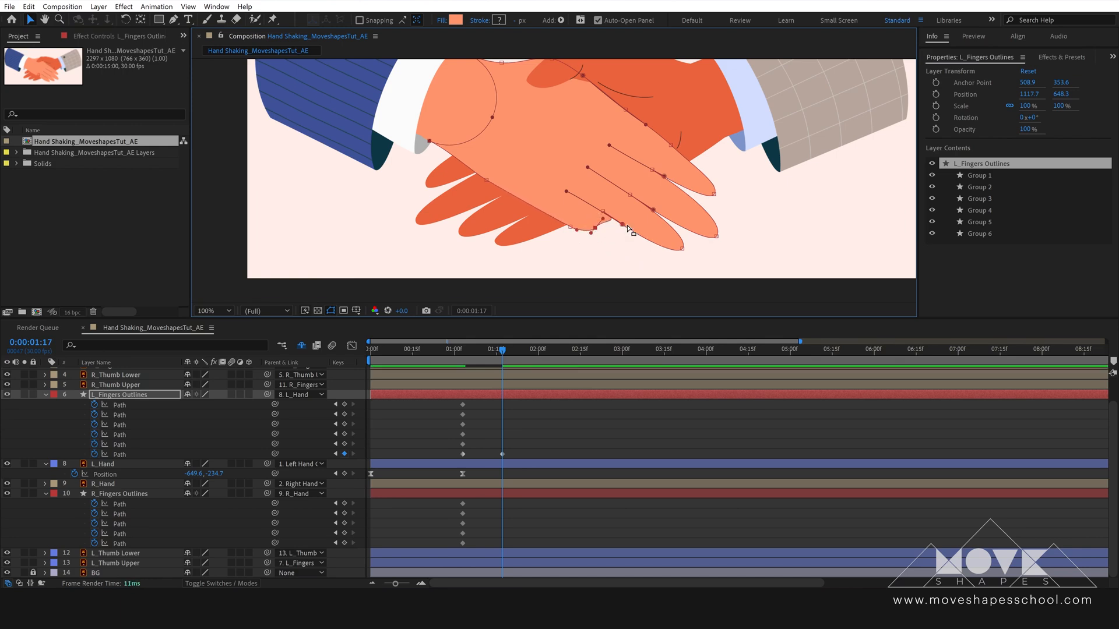
scroll(628, 230, "up", 2)
left_click_drag(651, 221, 625, 219)
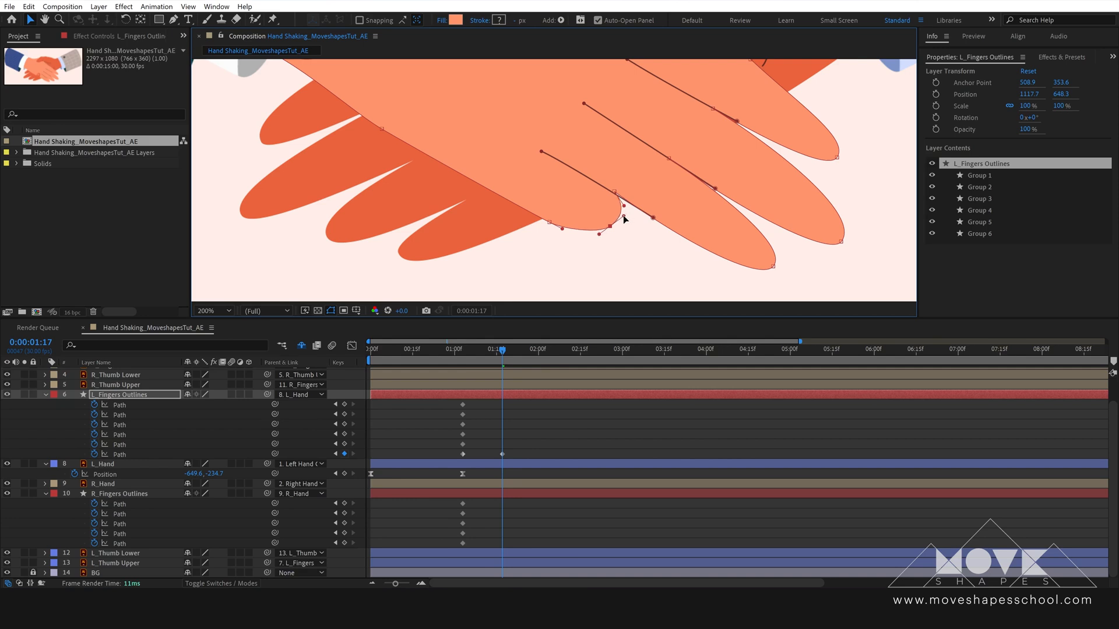
Pull in the other three fingers of L_Fingers Outlines and shorten their crease lines into a curled grip at 0:00:01:17
left_click(651, 221)
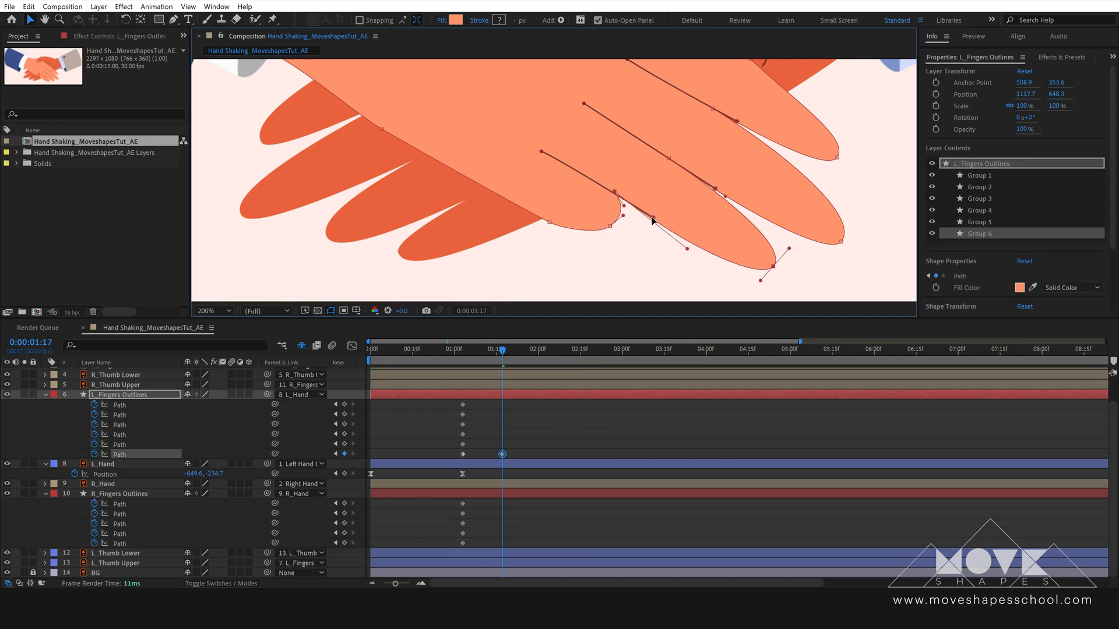
left_click_drag(773, 266, 657, 194)
left_click_drag(692, 248, 625, 201)
left_click_drag(725, 197, 678, 230)
left_click_drag(761, 273, 648, 194)
left_click_drag(678, 252, 608, 201)
left_click_drag(705, 189, 657, 154)
left_click_drag(758, 188, 713, 158)
left_click_drag(718, 134, 715, 129)
left_click(648, 194)
left_click(579, 225)
left_click(530, 257)
left_click_drag(636, 220, 589, 190)
left_click_drag(574, 249, 535, 222)
left_click_drag(657, 153, 634, 141)
left_click(739, 236)
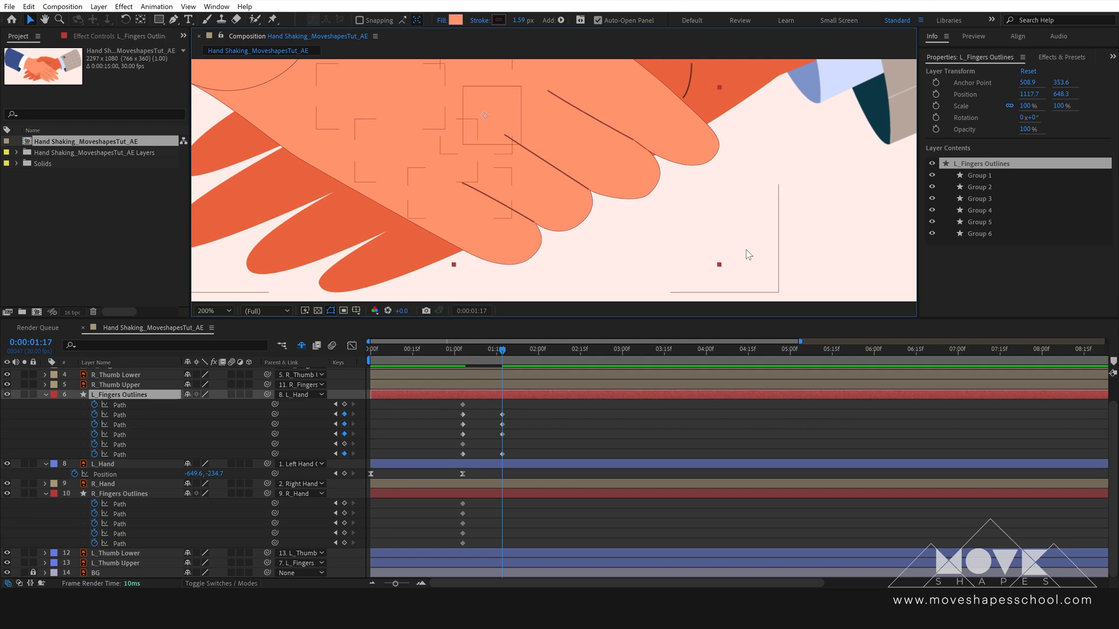
key("shift+slash")
mouse_move(501, 354)
left_mouse_down()
mouse_move(440, 369)
mouse_move(501, 365)
left_mouse_up()
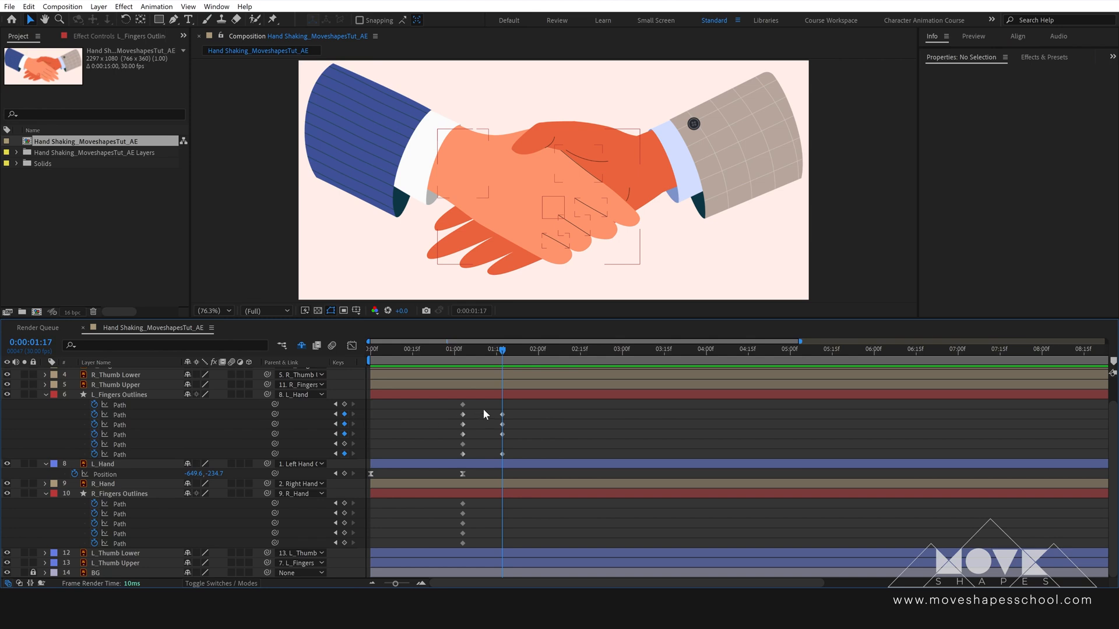
Remove the keyframes from the two unchanged Paths of L_Fingers Outlines and show only its keyframed properties
left_click(93, 404)
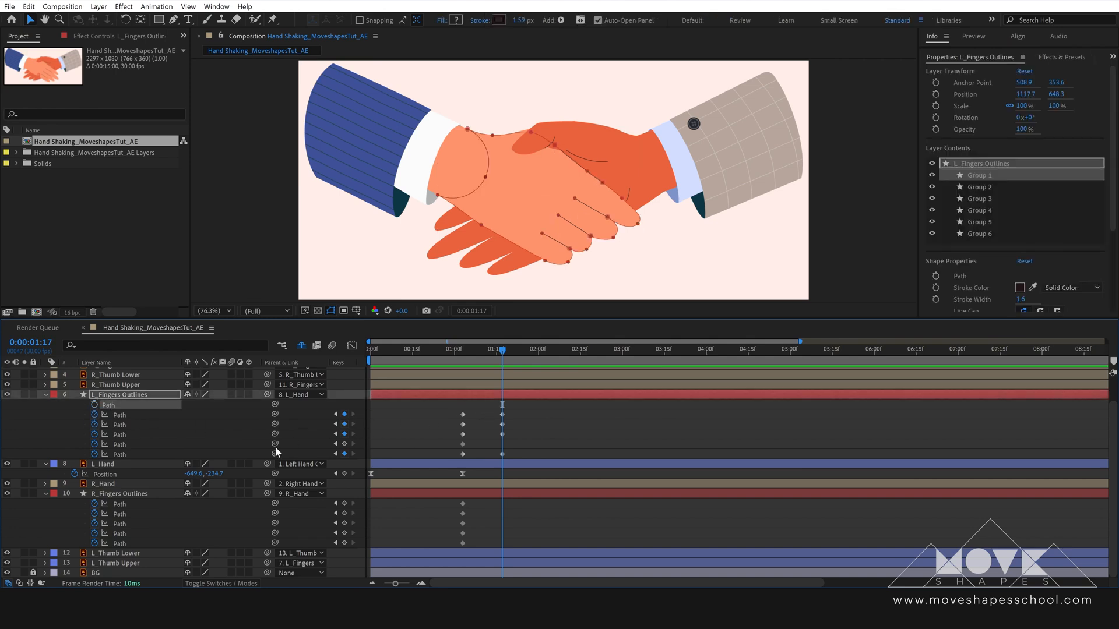
left_click(95, 444)
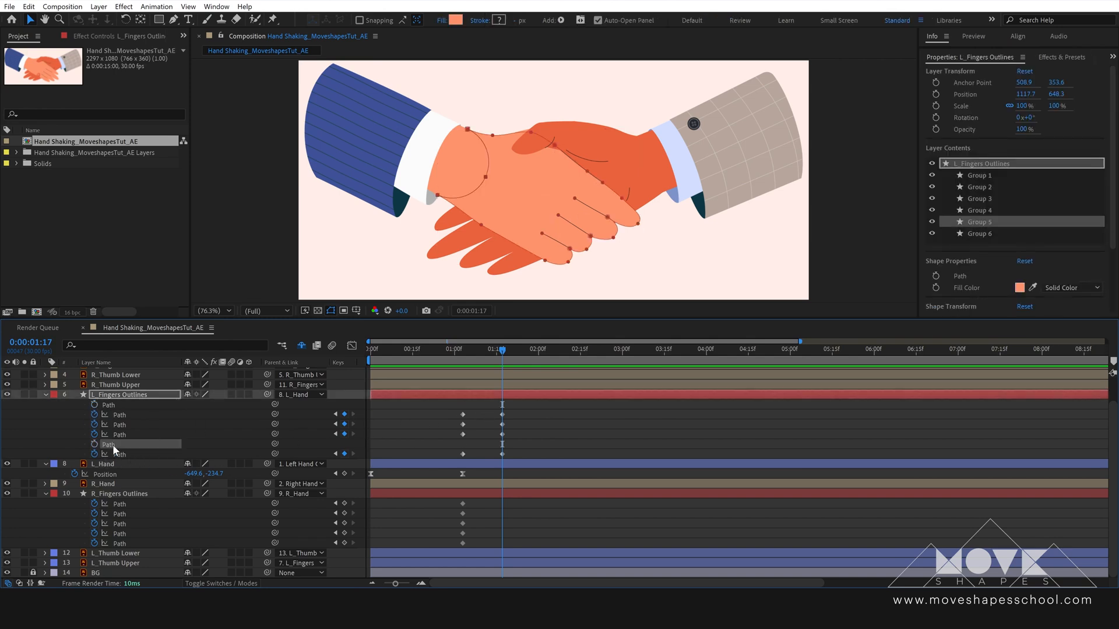
left_click(564, 434)
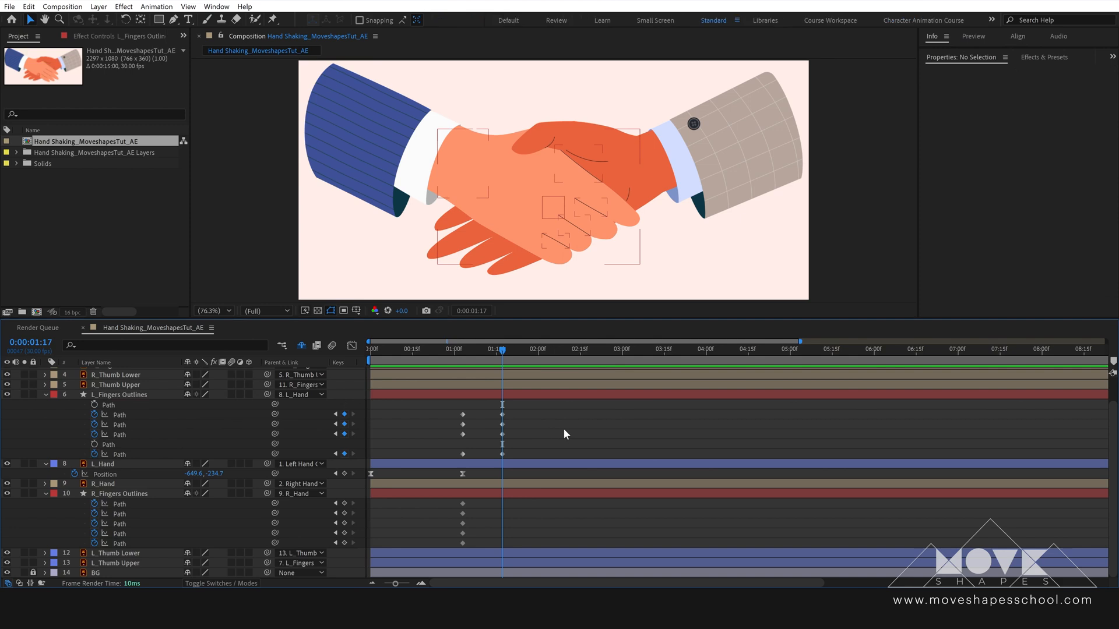
left_click(516, 394)
key("u")
key("u")
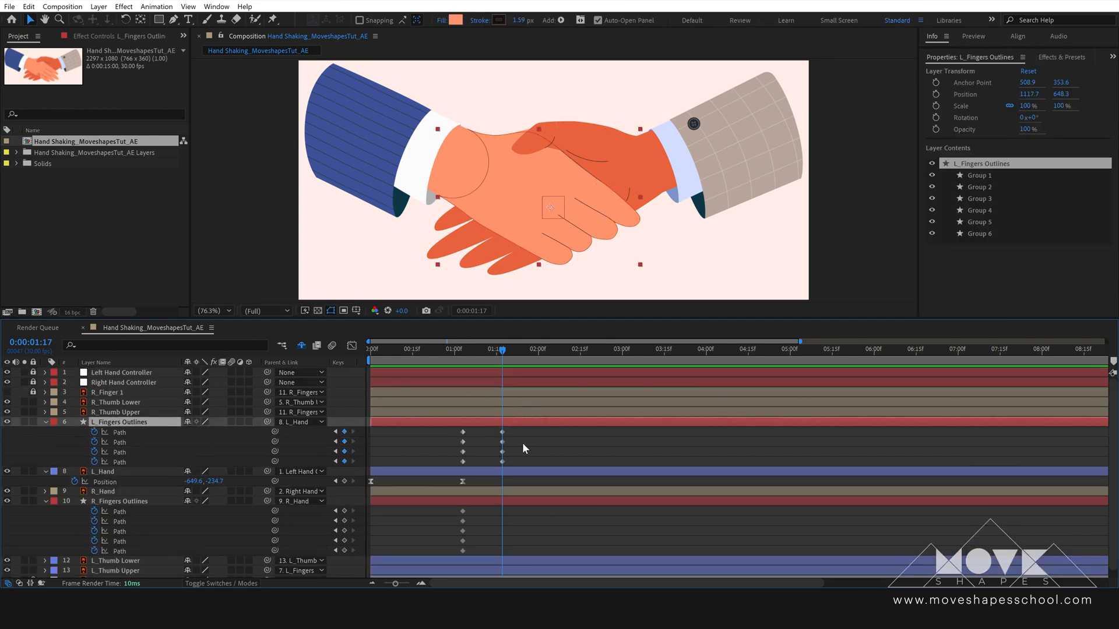
left_click(548, 449)
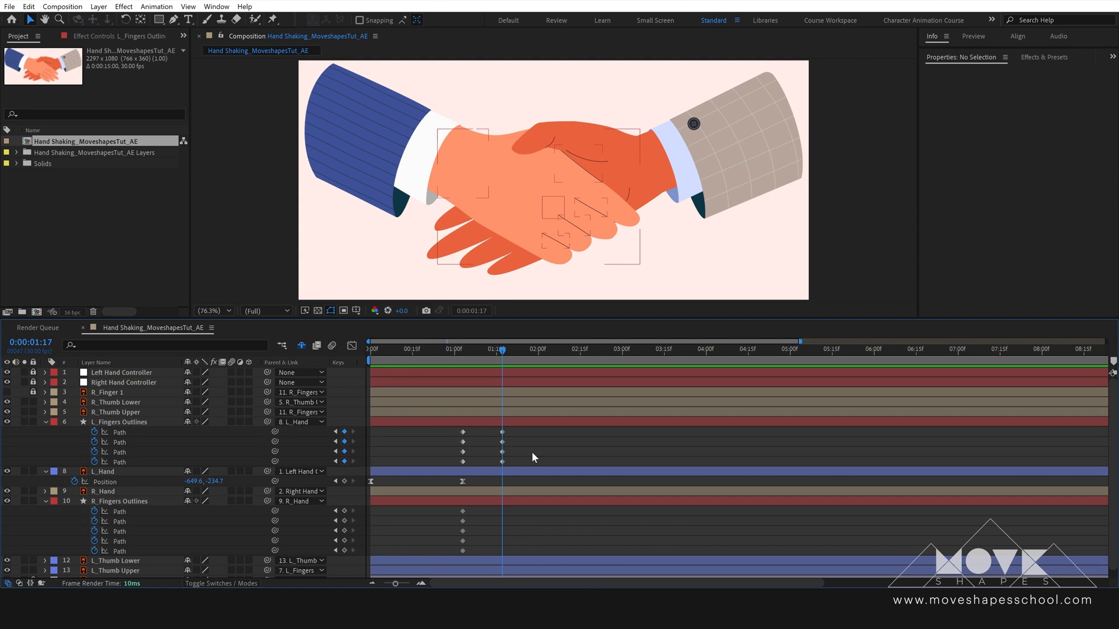
Curl the fingers of R_Fingers Outlines inward beneath the other hand by reshaping their path at 0:00:01:17
left_click(463, 550)
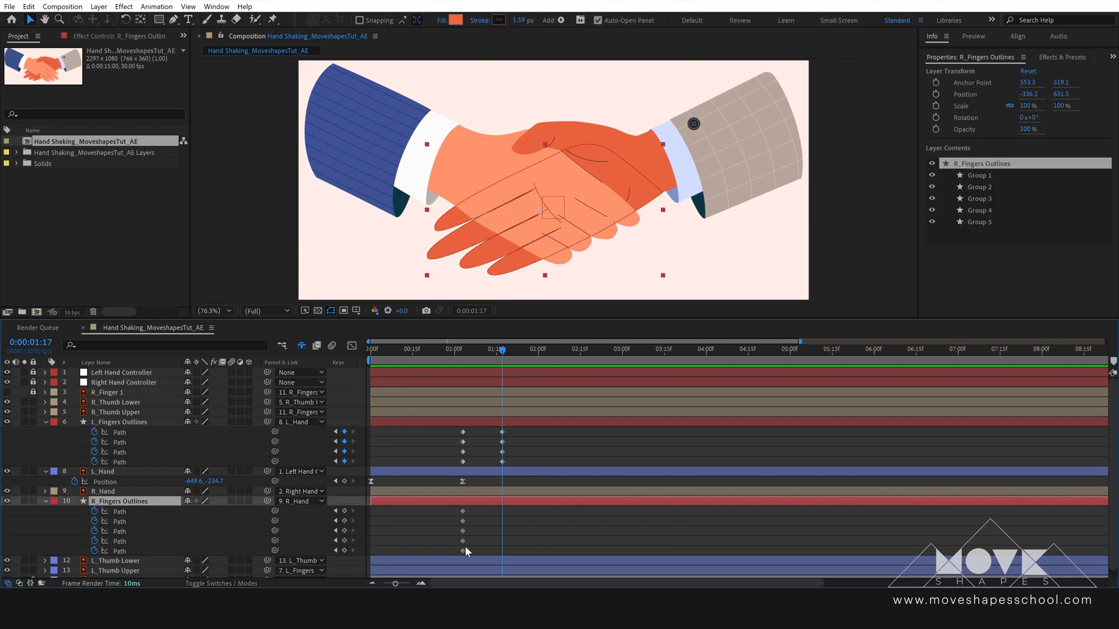
scroll(568, 258, "up", 1)
left_click_drag(550, 239, 518, 199)
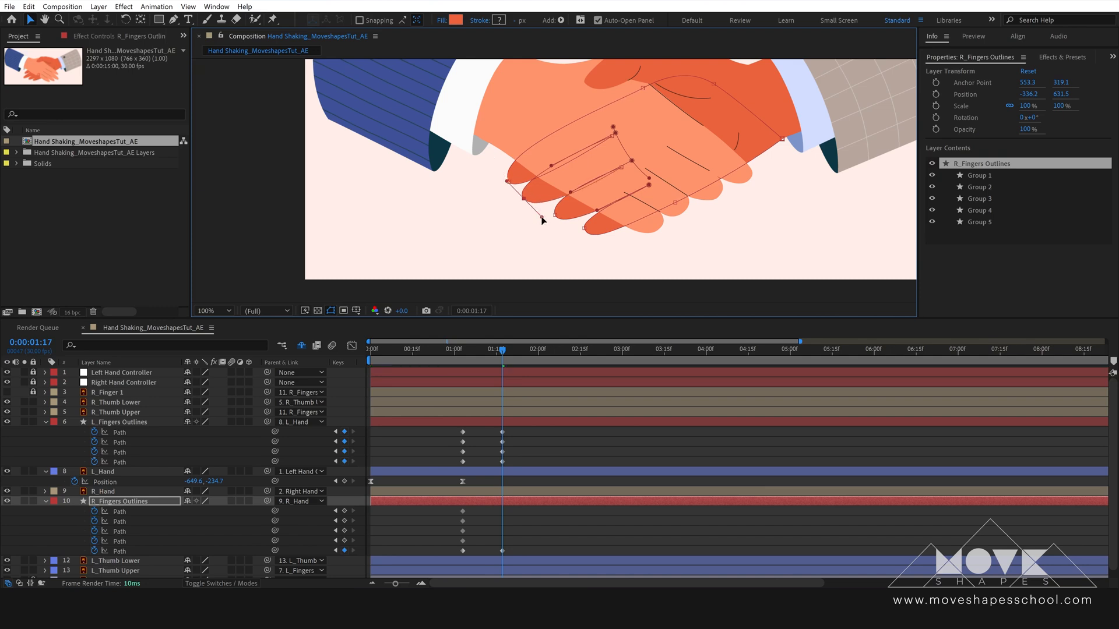
left_click(599, 240)
left_click_drag(599, 240, 593, 241)
left_click(543, 377)
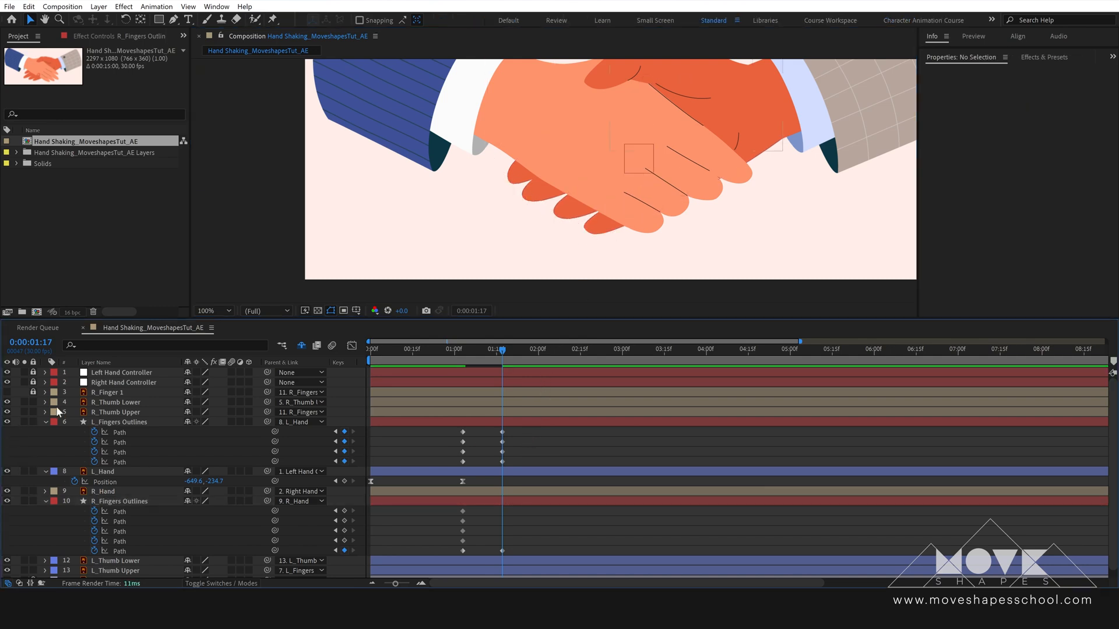
Make the R_Finger 1 layer visible and adjust the lowest fingertip of R_Fingers Outlines to fit behind it
left_click(7, 393)
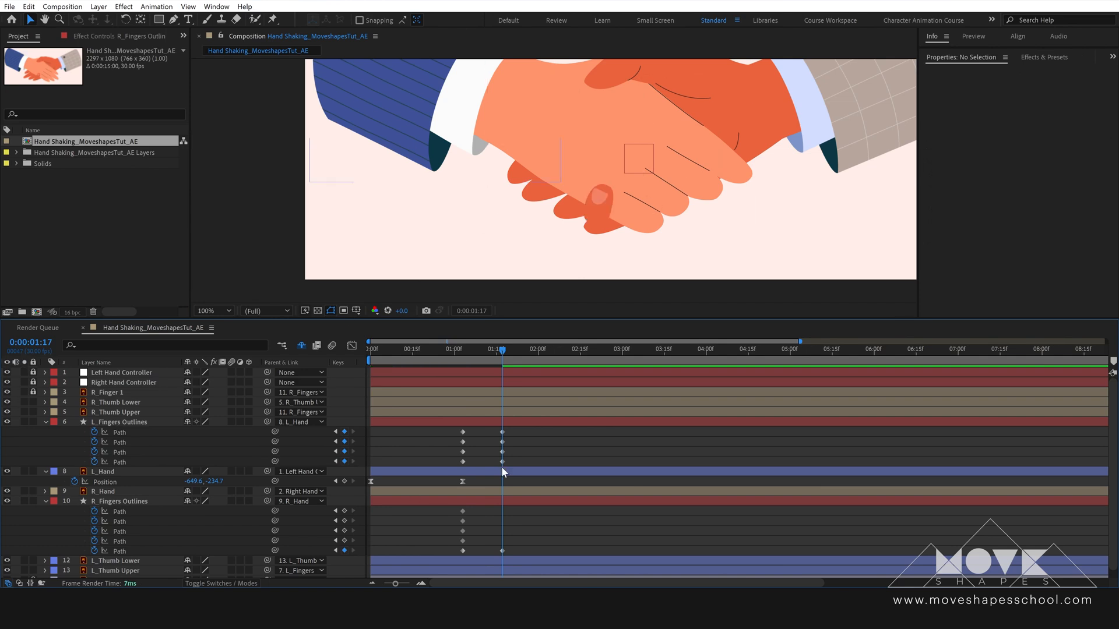
left_click(501, 550)
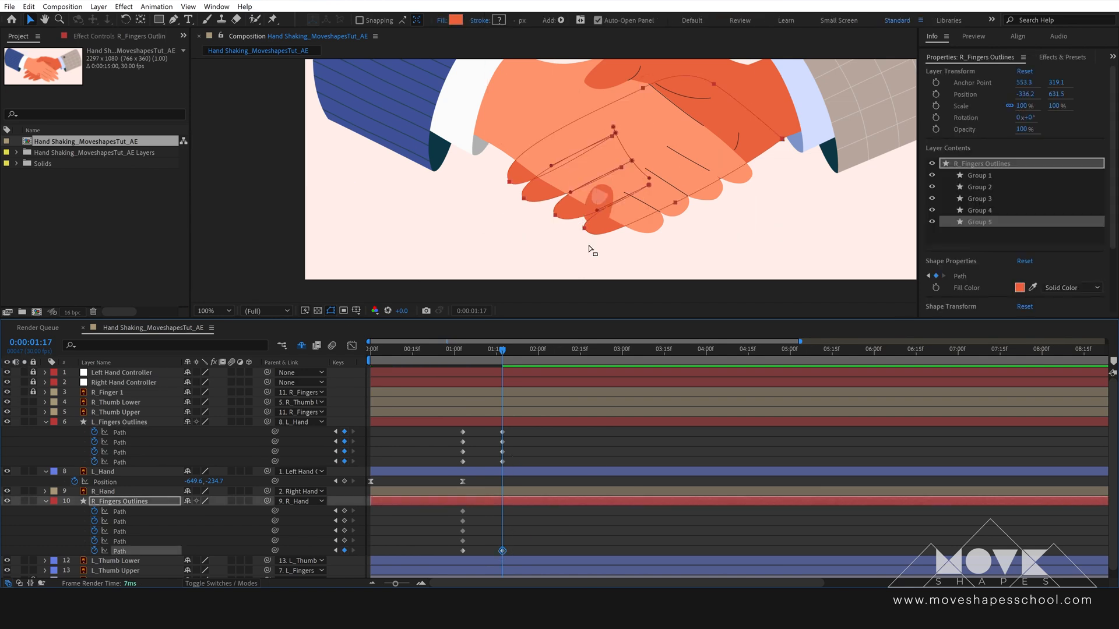
left_click(591, 222)
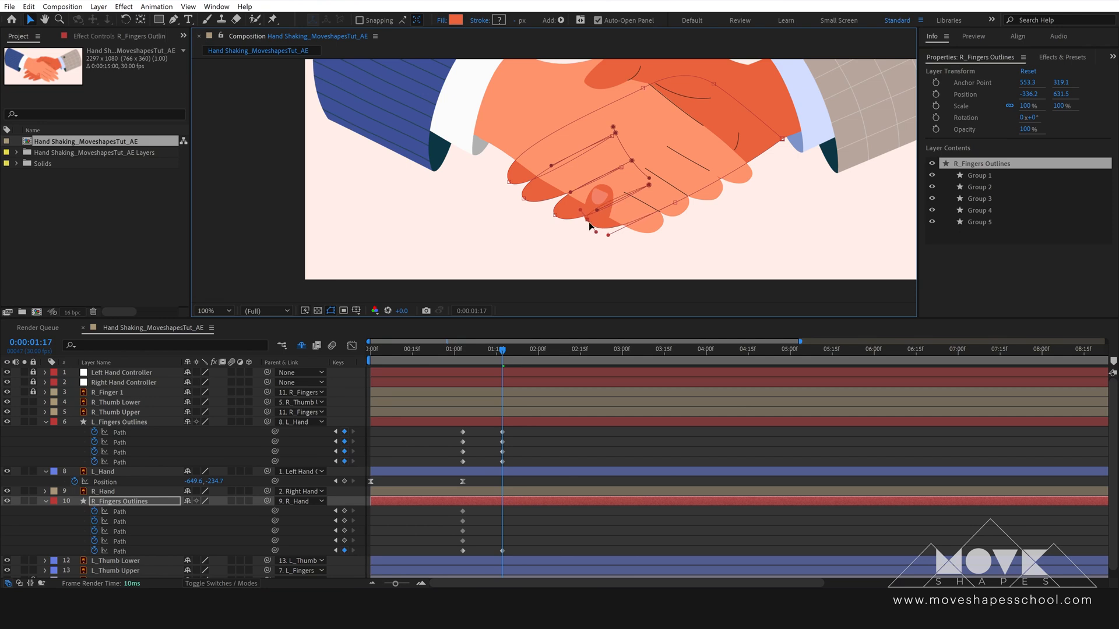
left_click_drag(588, 224, 586, 227)
left_click(585, 227)
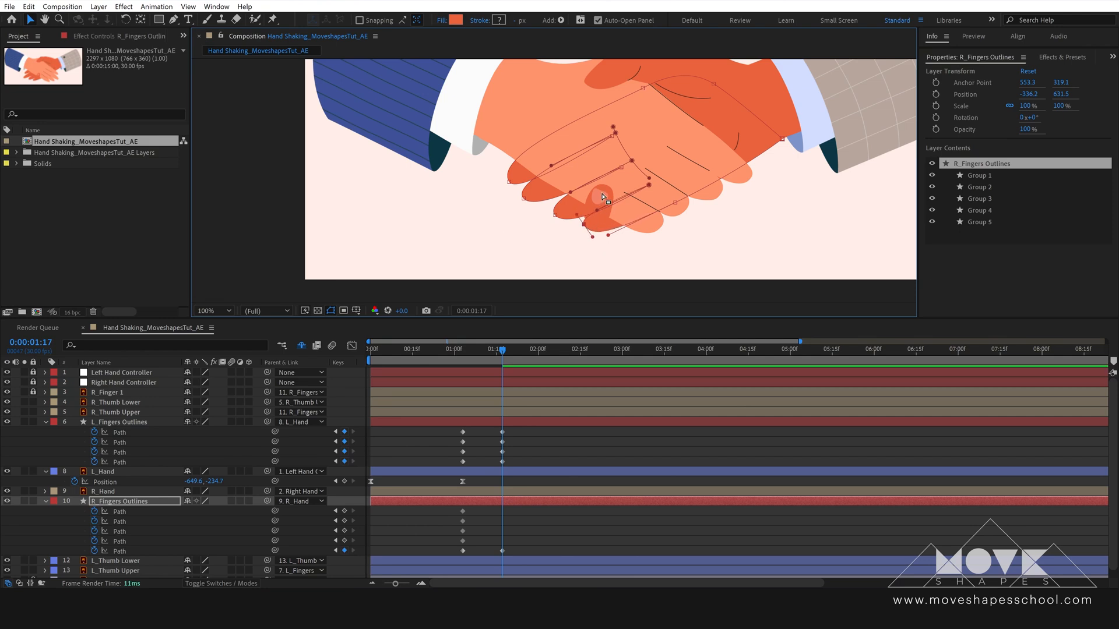
Unlock R_Finger 1, create a shape layer from its vector artwork, and hide the original as a shy layer
left_click(111, 393)
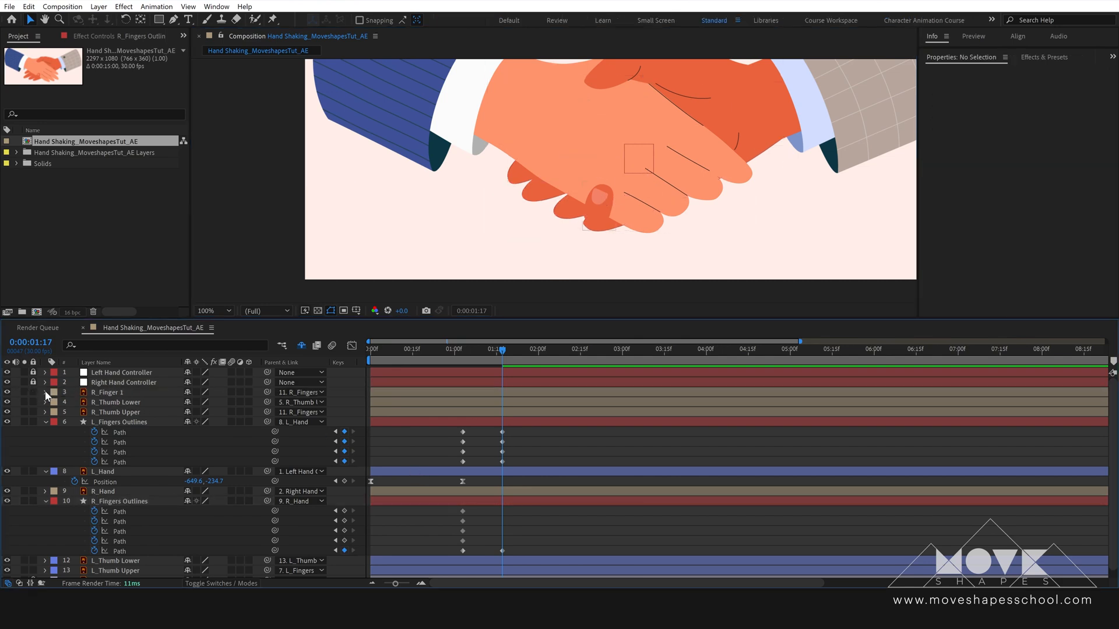
left_click_drag(607, 214, 603, 217)
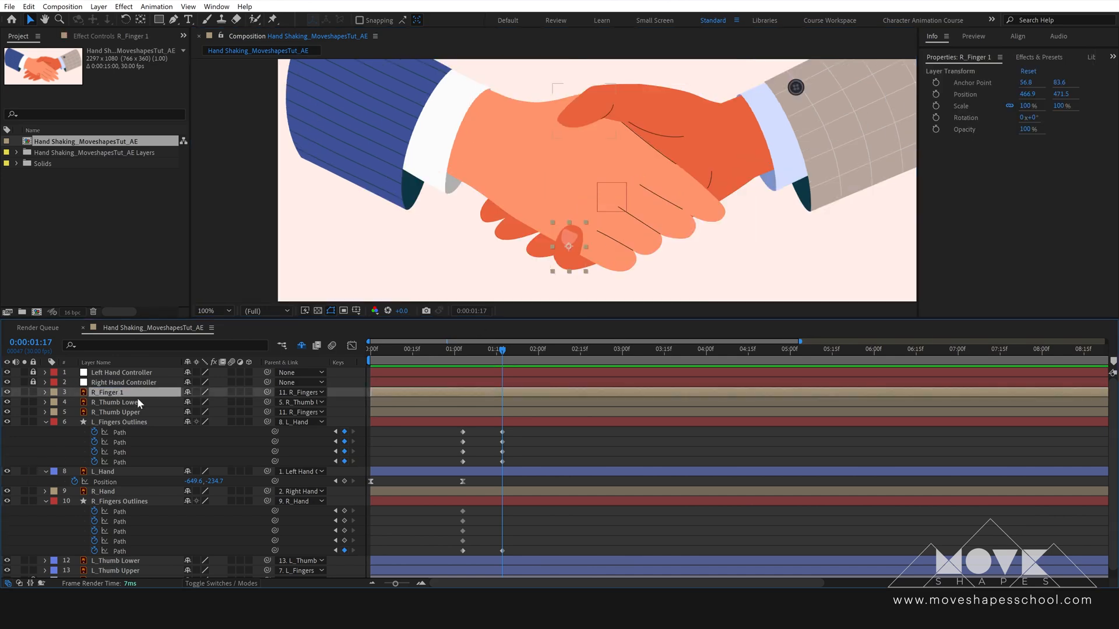
right_click(138, 393)
mouse_move(154, 290)
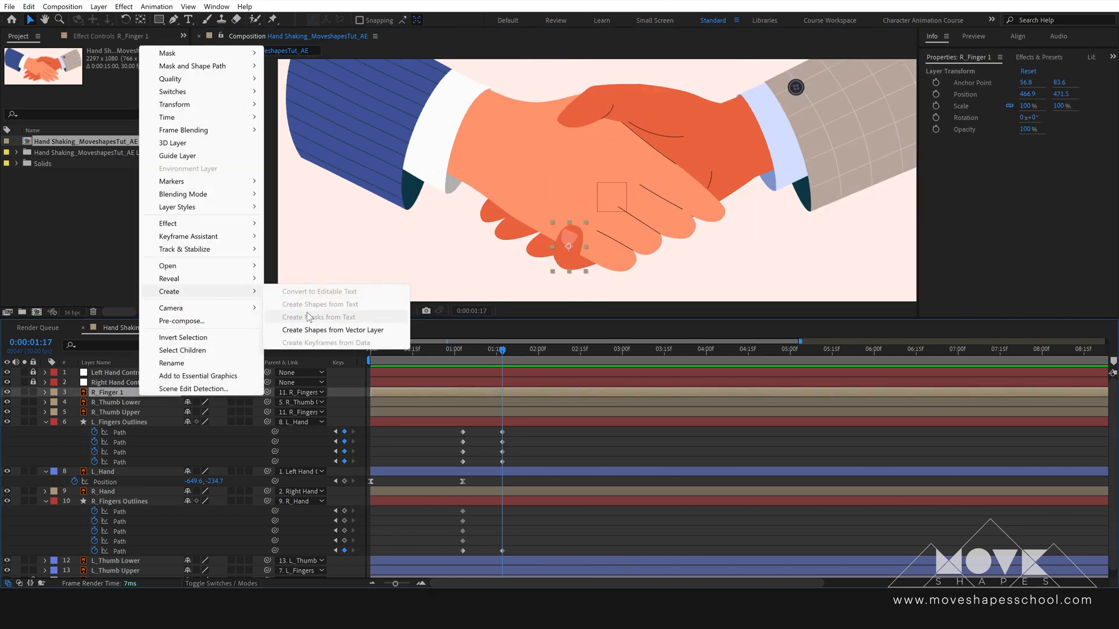
left_click(288, 330)
left_click(108, 403)
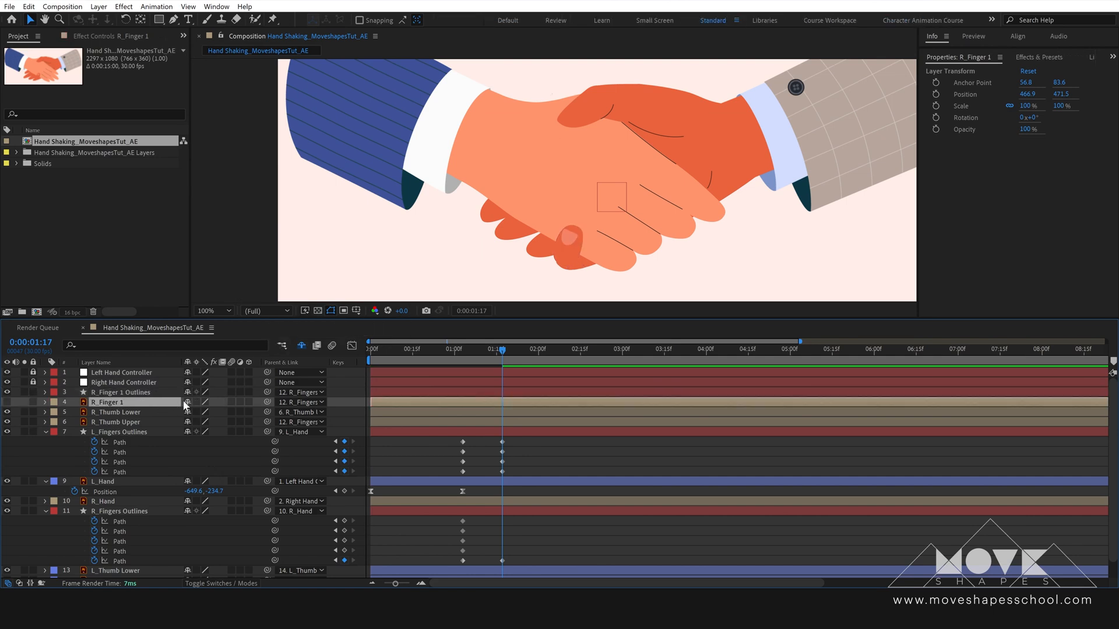
left_click(188, 403)
Reposition R_Finger 1 Outlines to 468.9, 478.5 so it lines up with the curled fingertip
left_click(123, 393)
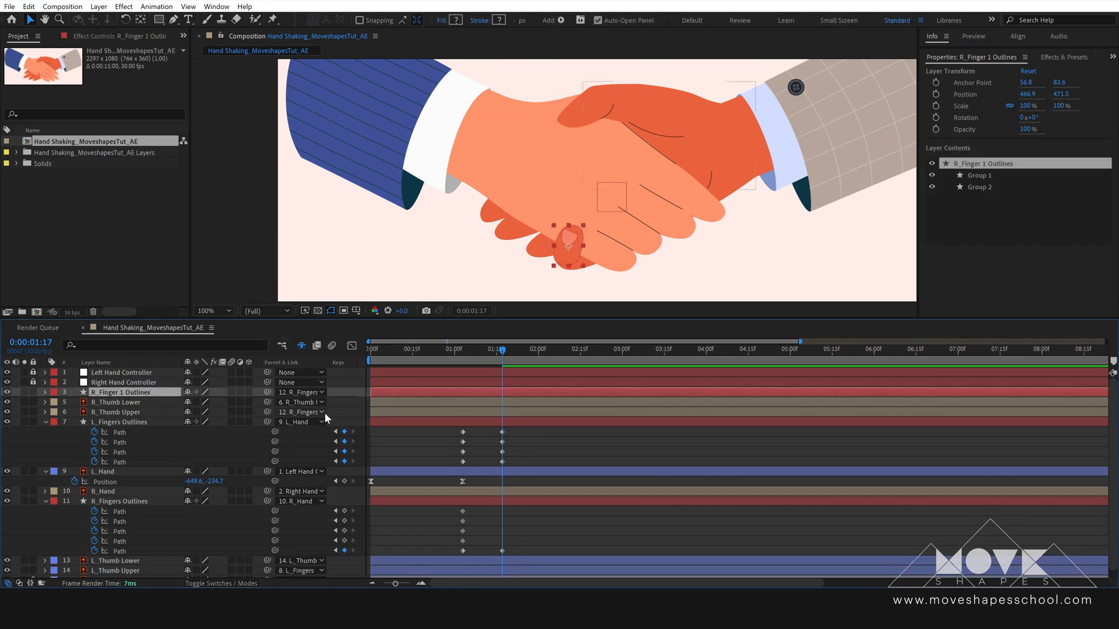
key("F2")
left_click_drag(479, 350, 503, 353)
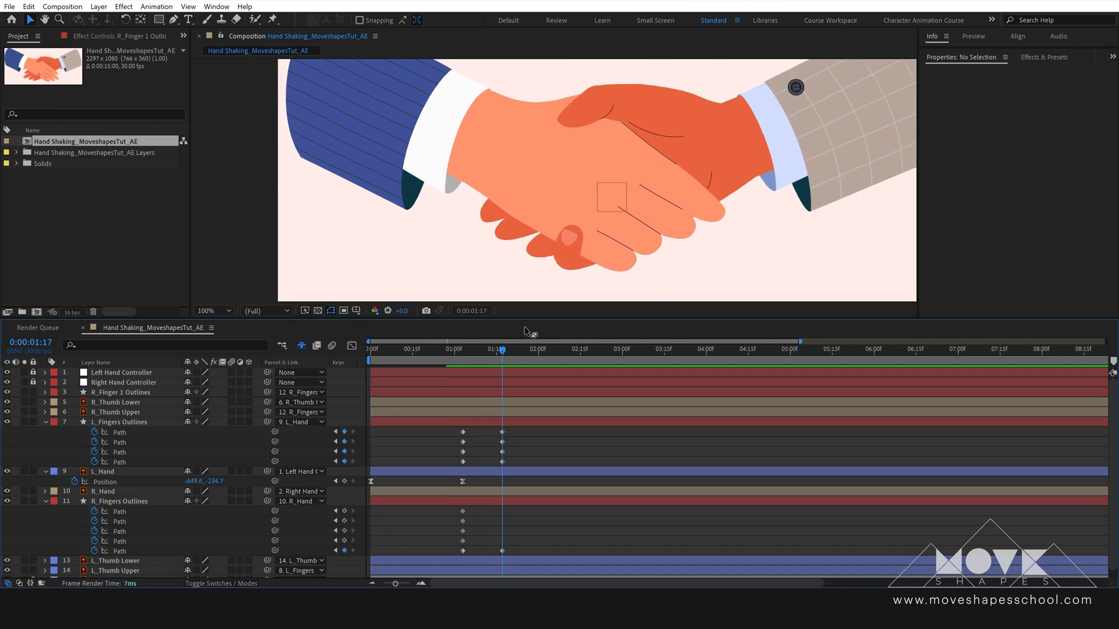
left_click(569, 235)
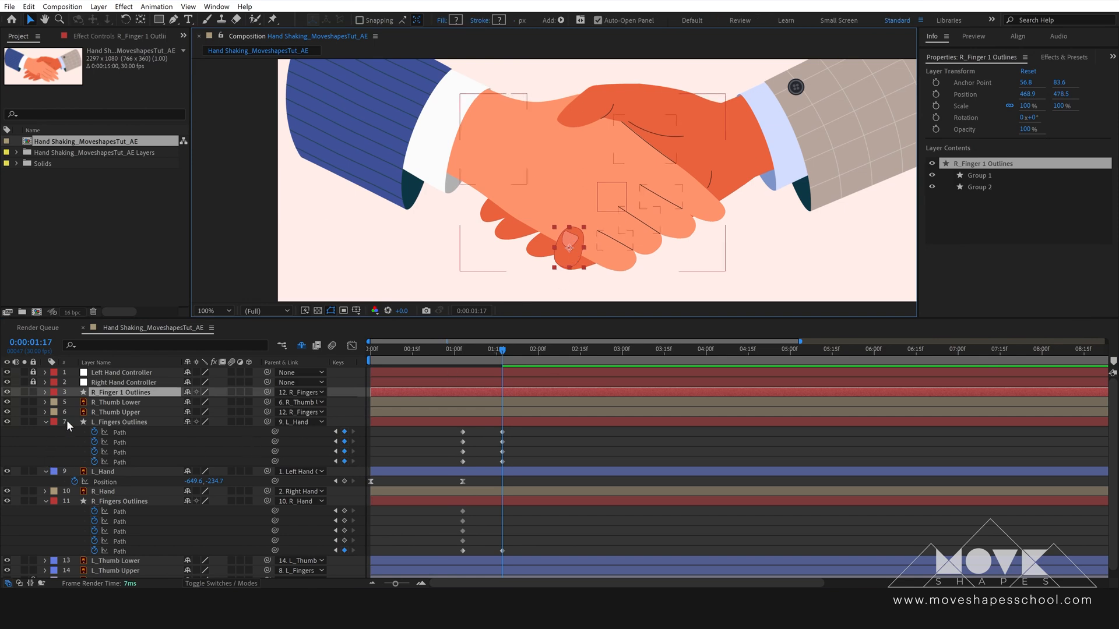
Filter R_Finger 1 Outlines by "path", keyframe both of its Paths at 0:00:01:17, and show only the keyframed properties
left_click(128, 344)
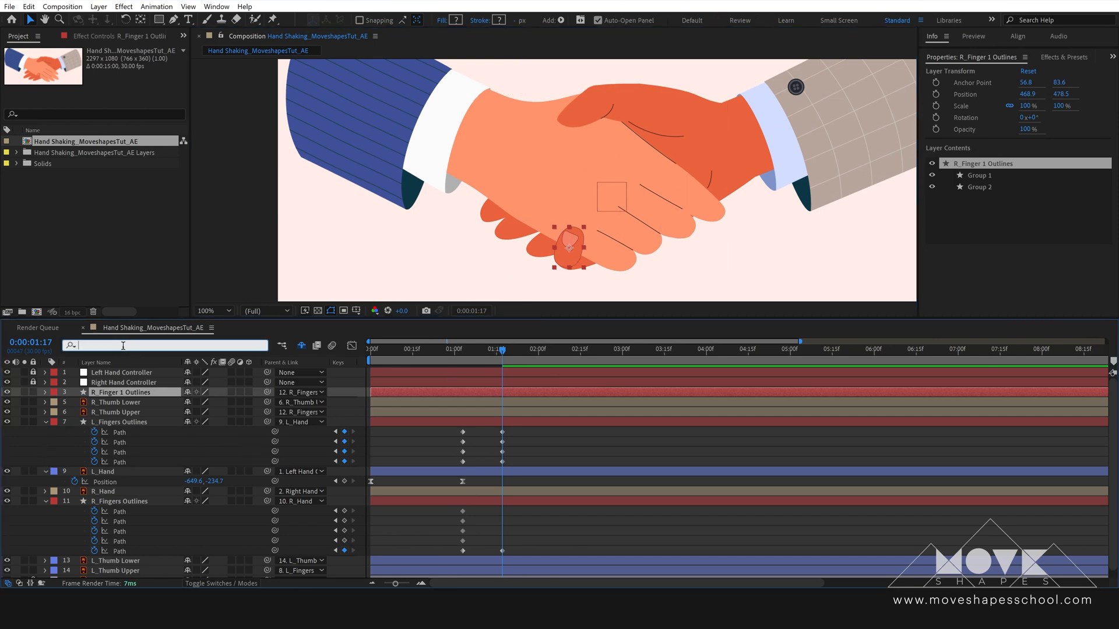
type("path")
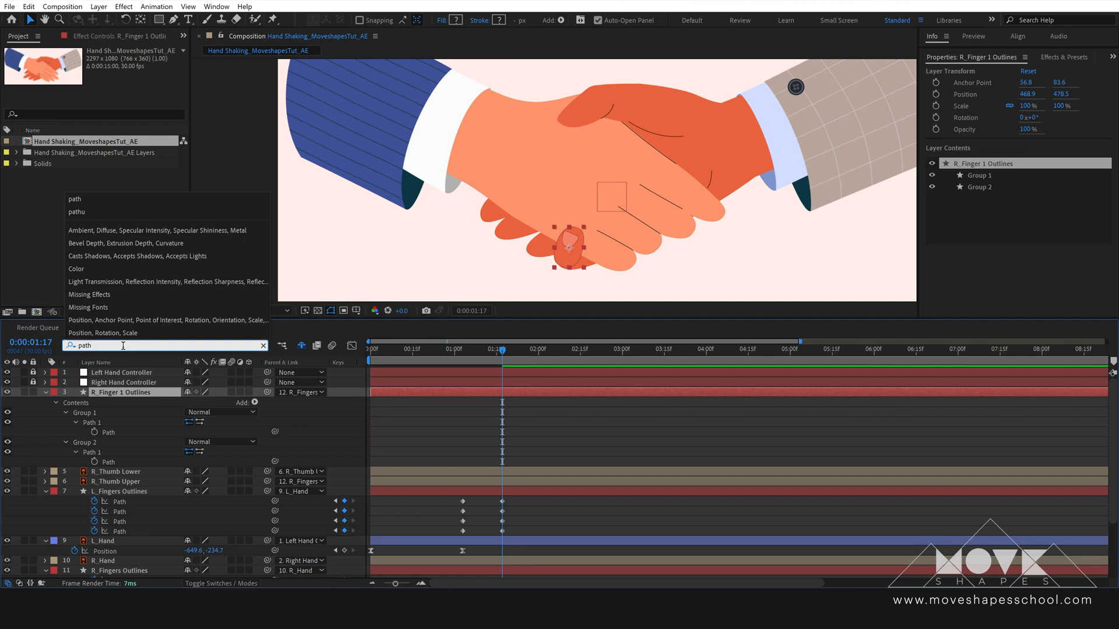
left_click(94, 432)
left_click(94, 462)
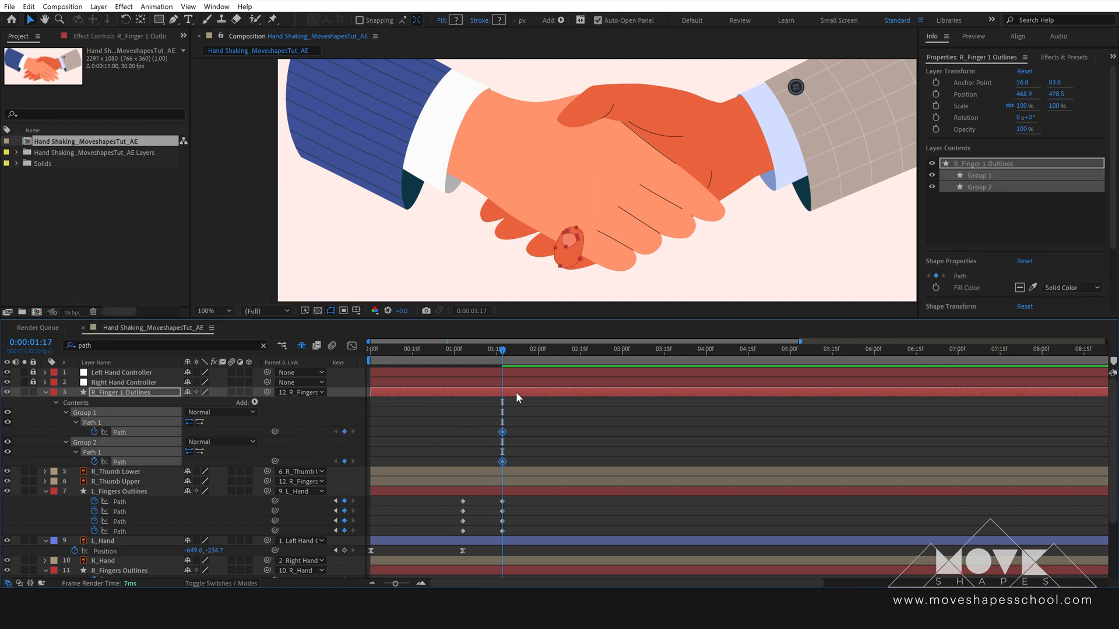
key("u")
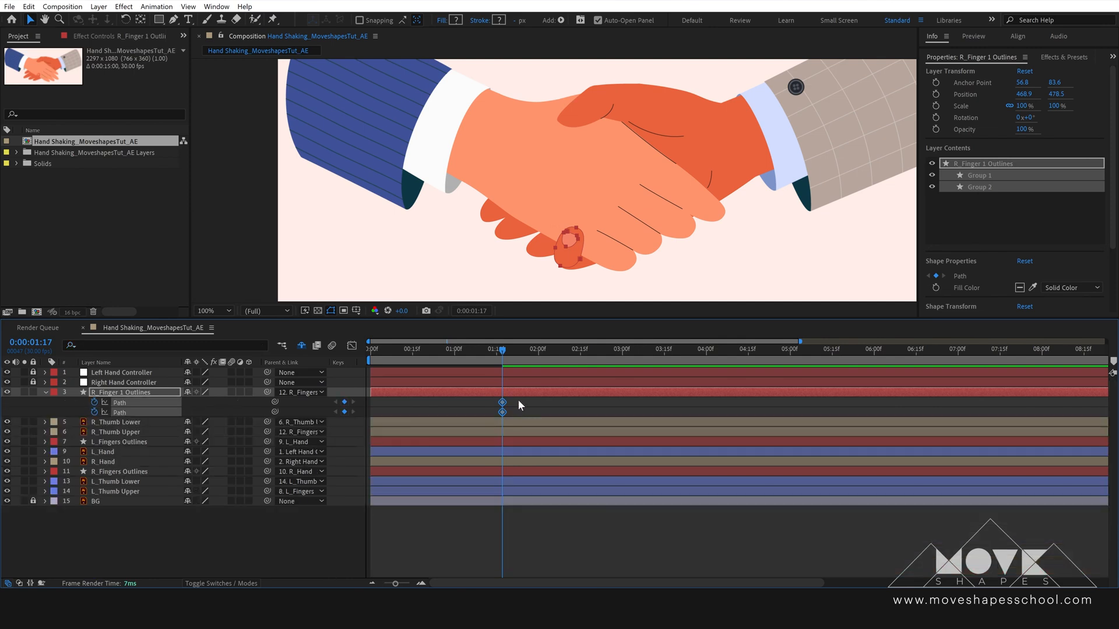
Reveal the keyframes of L_Fingers Outlines and move the current time to its first Path keyframes at 0:00:01:03
left_click(128, 441)
key("u")
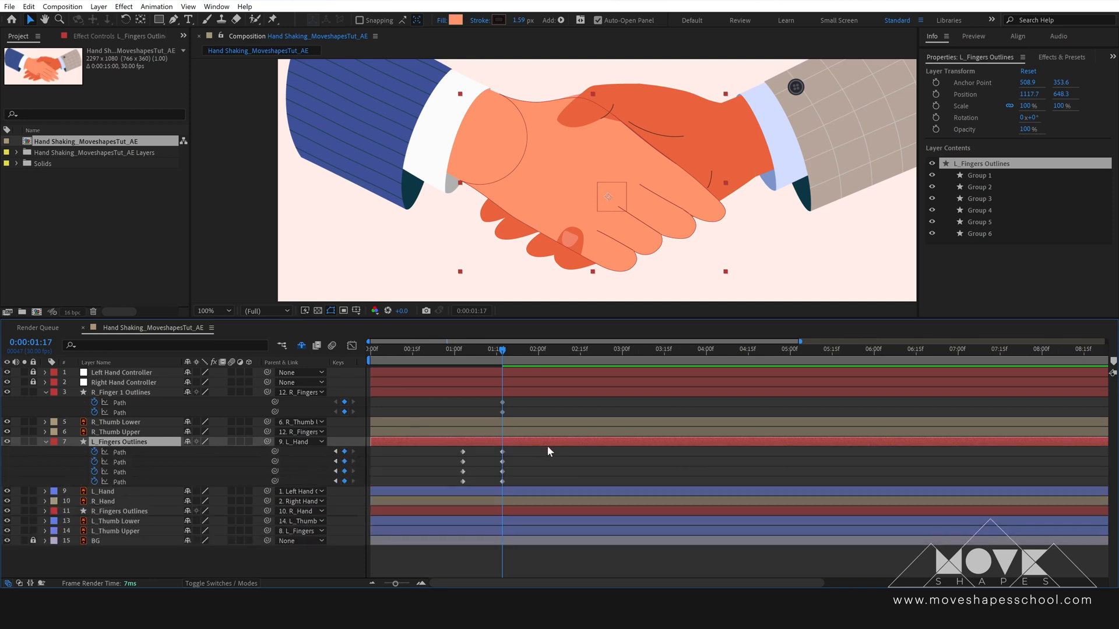
left_click_drag(501, 349, 464, 353)
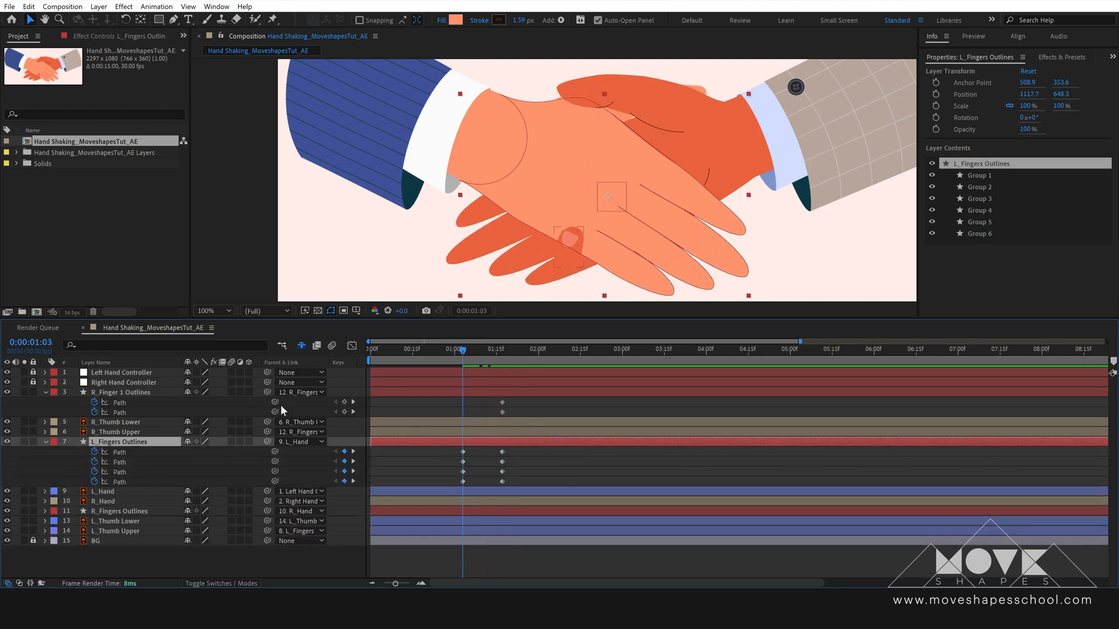
Add keyframes for both Paths of R_Finger 1 Outlines at 0:00:01:03 and reveal the keyframes of R_Fingers Outlines
left_click(345, 403)
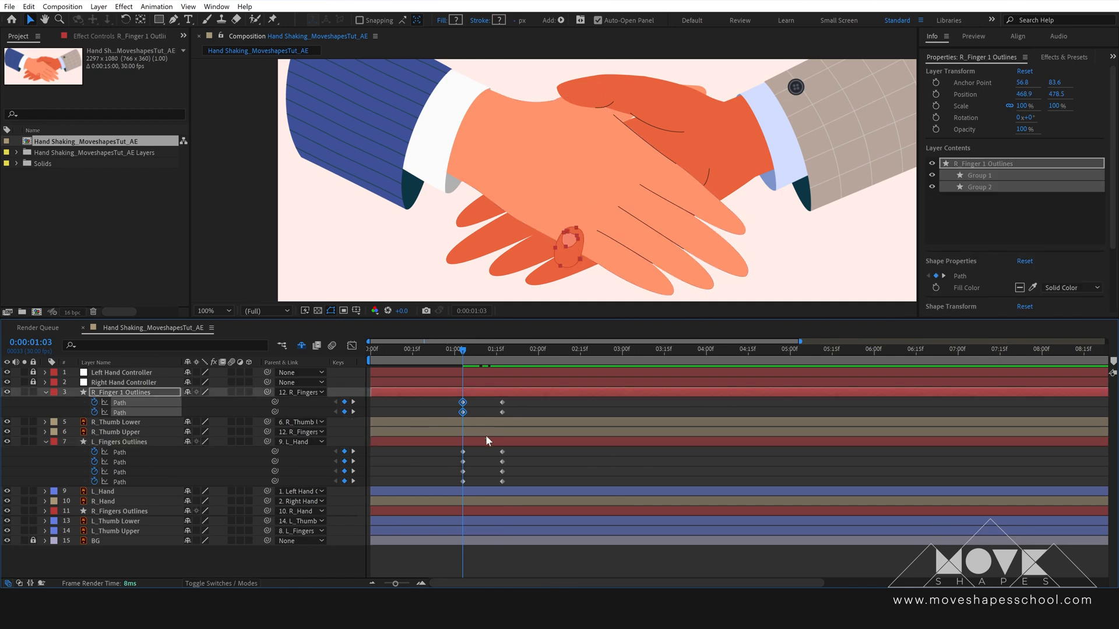
left_click(119, 511)
key("u")
left_click(501, 530)
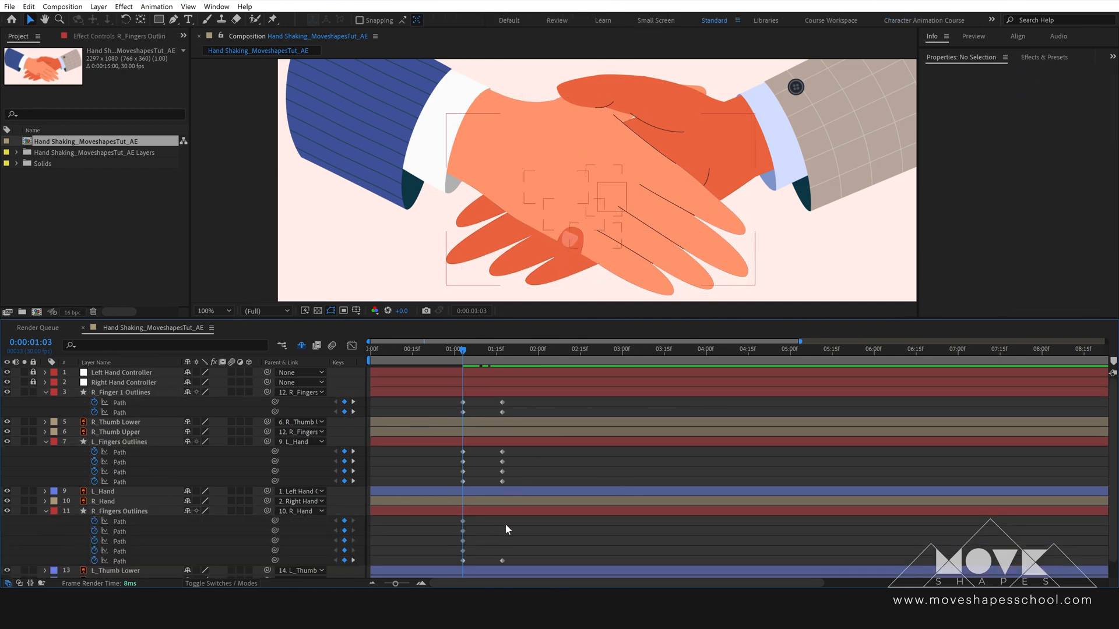
mouse_move(466, 352)
left_mouse_down()
mouse_move(501, 351)
mouse_move(464, 363)
left_mouse_up()
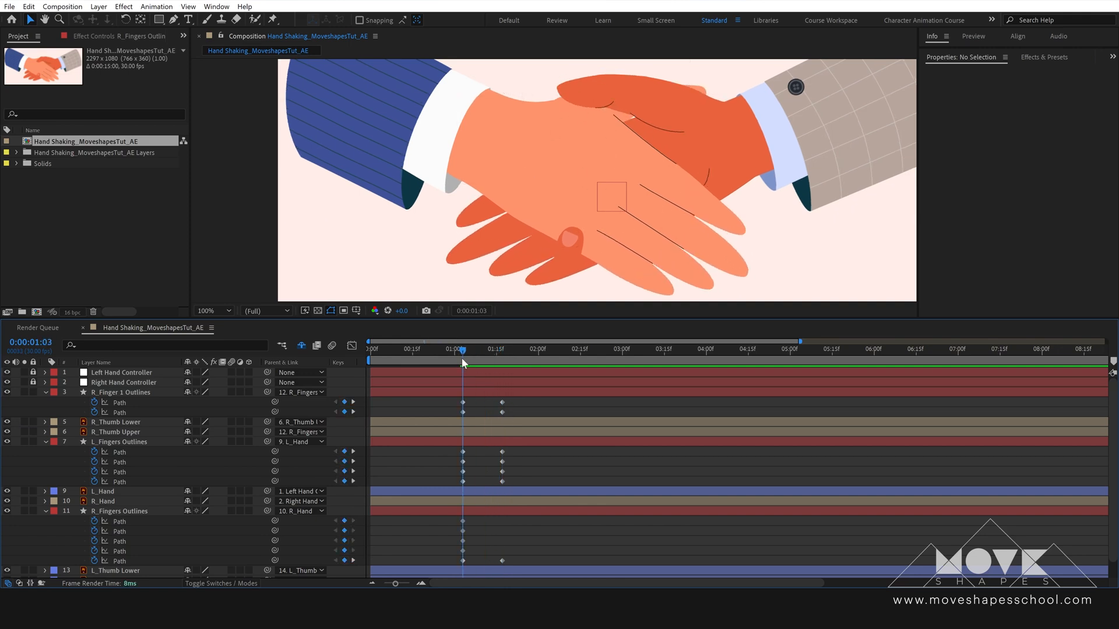
At 0:00:01:03, shrink the nail and fingertip paths of R_Finger 1 Outlines to a small flattened shape
left_click(463, 402)
scroll(563, 241, "up", 2)
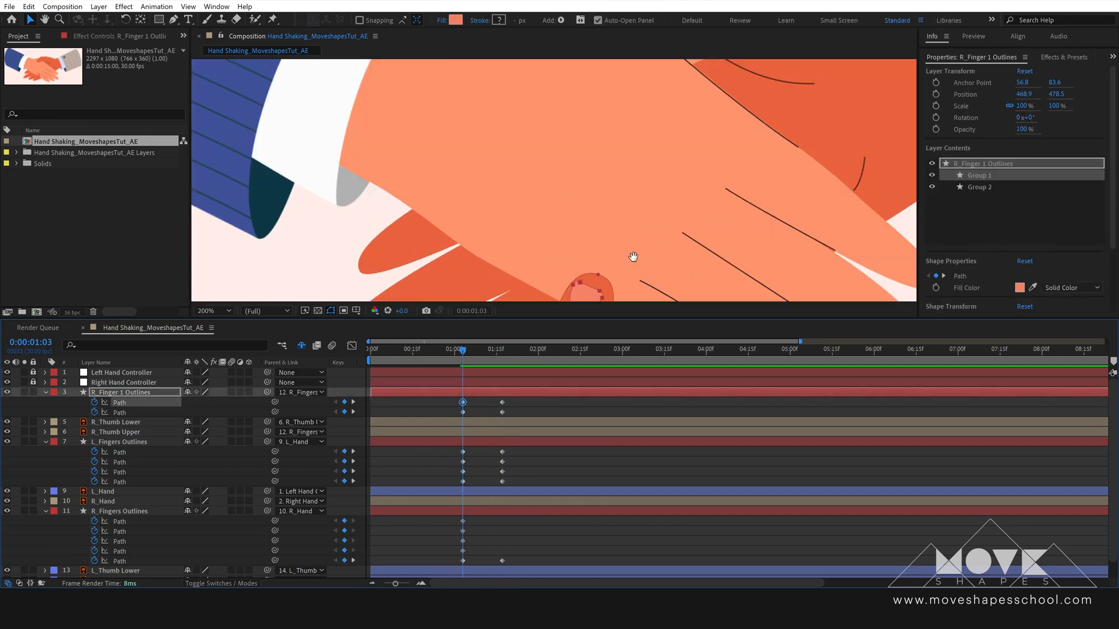
double_click(659, 138)
left_click_drag(644, 118, 644, 153)
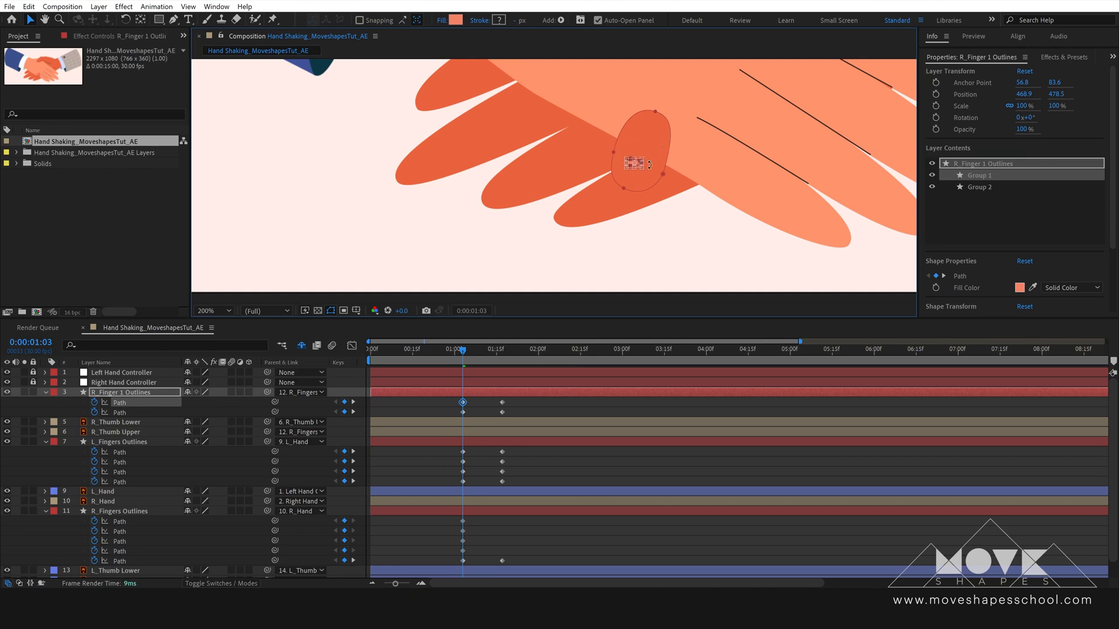
left_click(637, 160)
left_click_drag(641, 110, 634, 193)
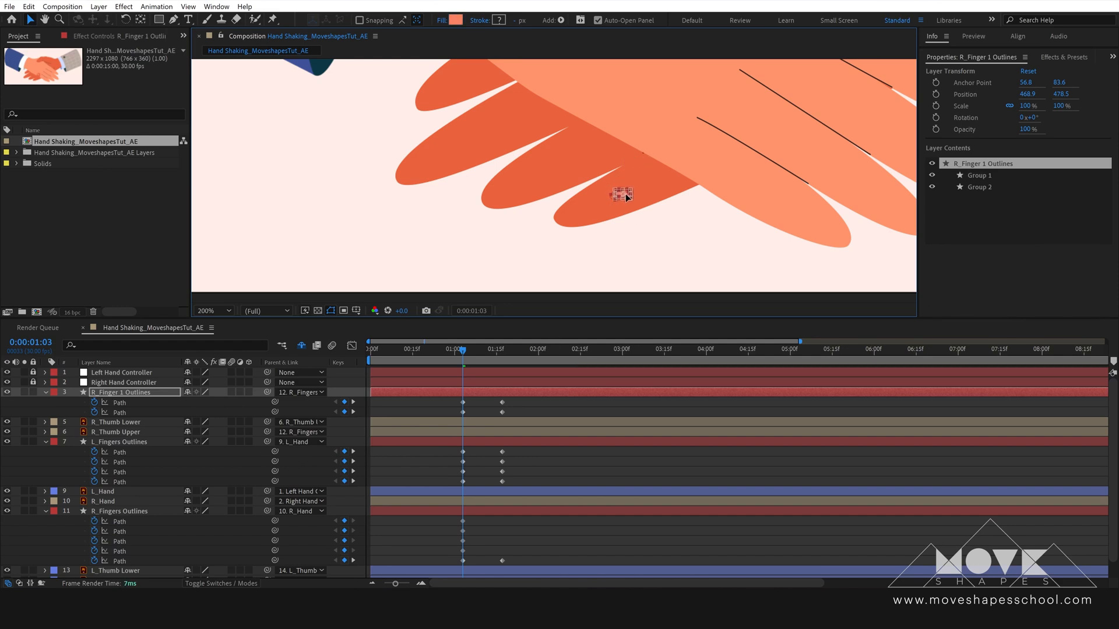
Move the shrunken R_Finger 1 paths onto the tip of the nearest extended finger, flattened to follow its outline
key("period")
left_click_drag(707, 216, 613, 250)
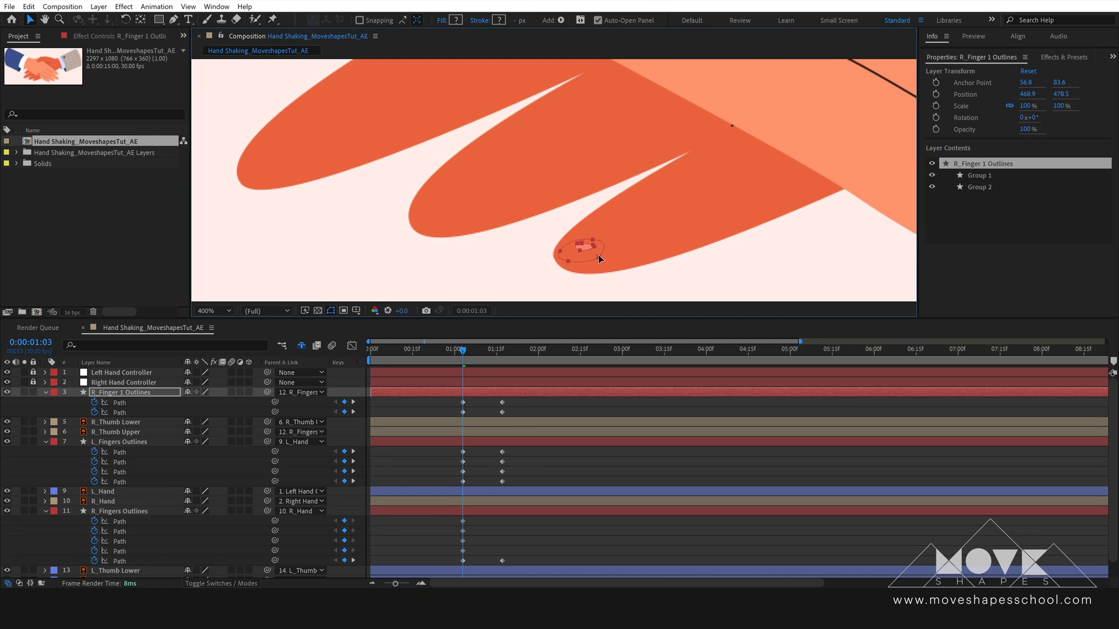
left_click(523, 407)
Trim the start of the R_Finger 1 Outlines layer to 0:00:01:03
mouse_move(463, 352)
left_mouse_down()
mouse_move(508, 350)
mouse_move(447, 362)
mouse_move(463, 367)
left_mouse_up()
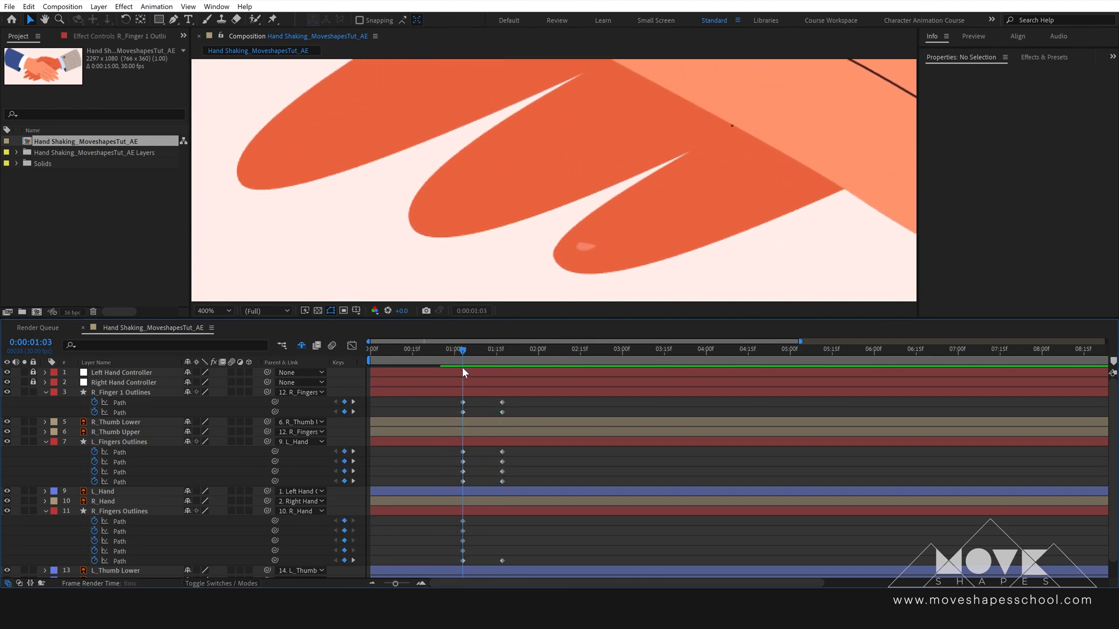
left_click(418, 392)
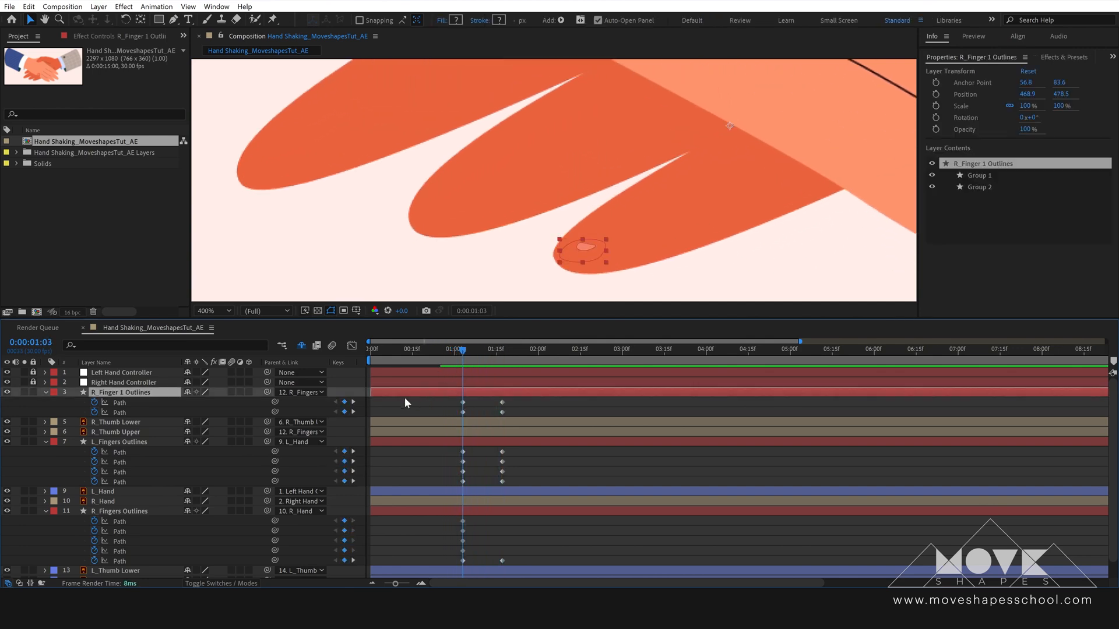
left_click(474, 405)
mouse_move(465, 357)
left_mouse_down()
mouse_move(424, 359)
mouse_move(526, 356)
mouse_move(462, 361)
left_mouse_up()
Fit the composition in the viewer and preview the handshake animation from the first frame
left_click(211, 310)
left_click(209, 322)
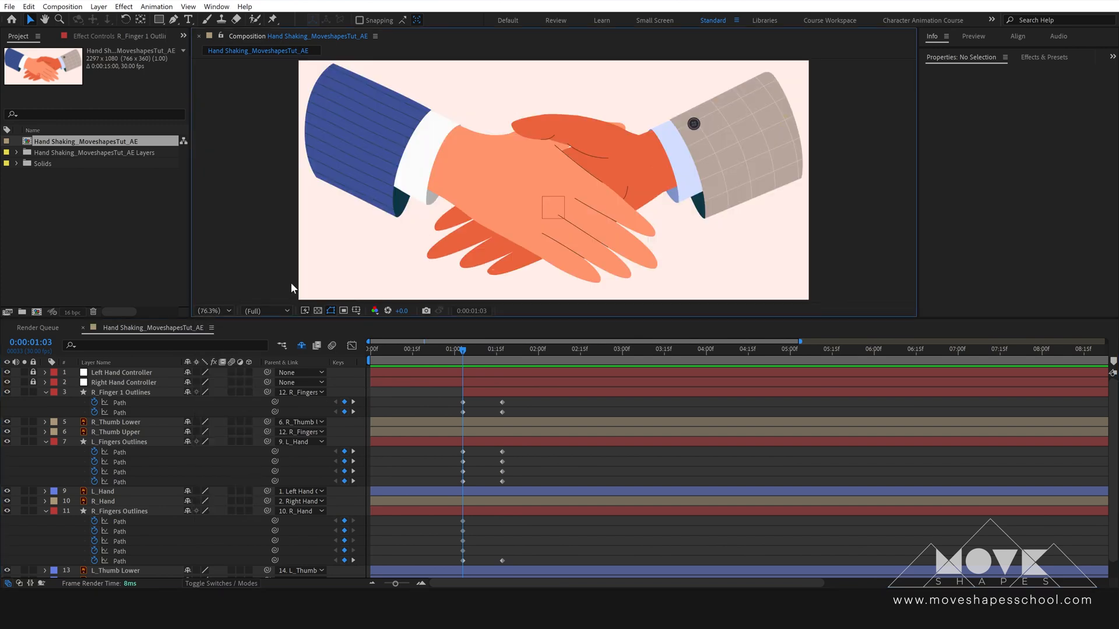
key("Home")
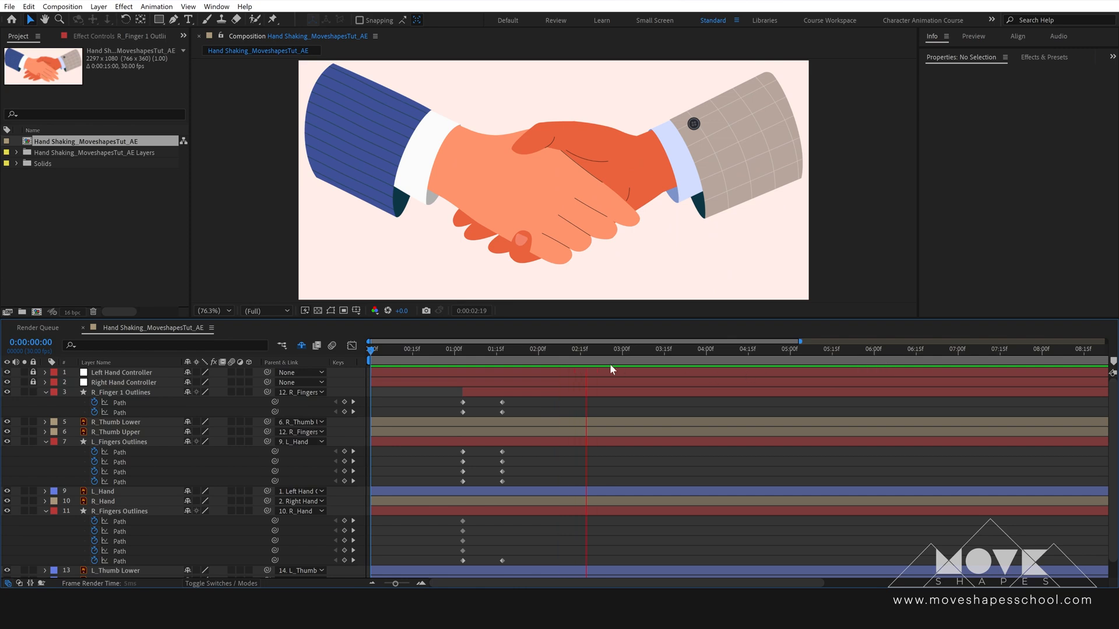
left_click(396, 350)
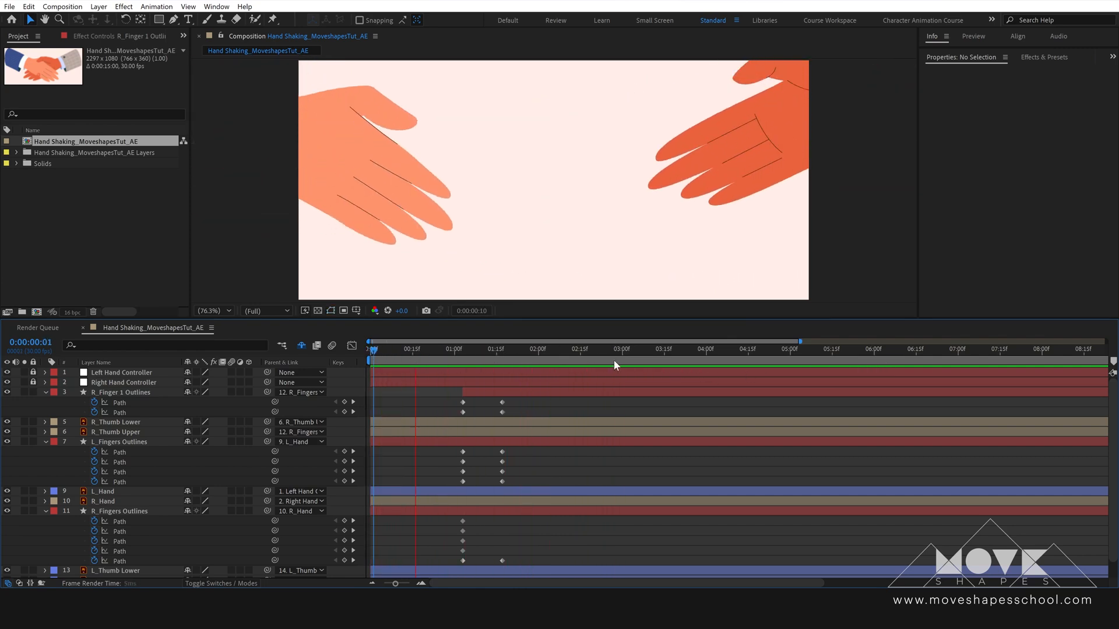
At 0:00:01:17, duplicate R_Finger 1 Outlines and place the copy on the second curled fingertip at 367.9, 439.2
left_click(502, 358)
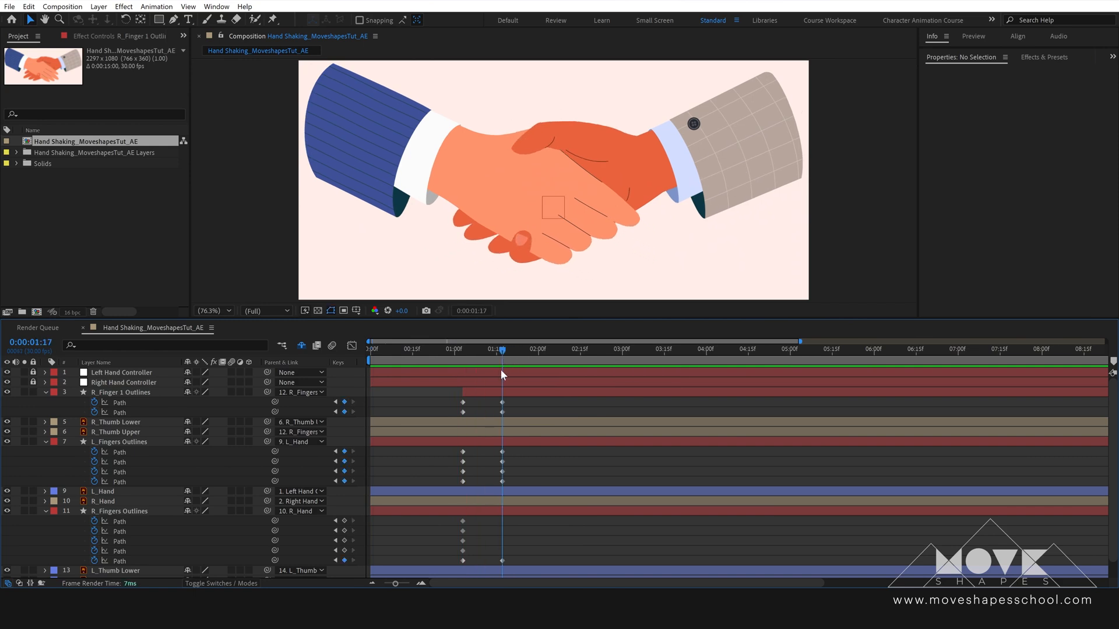
left_click(490, 395)
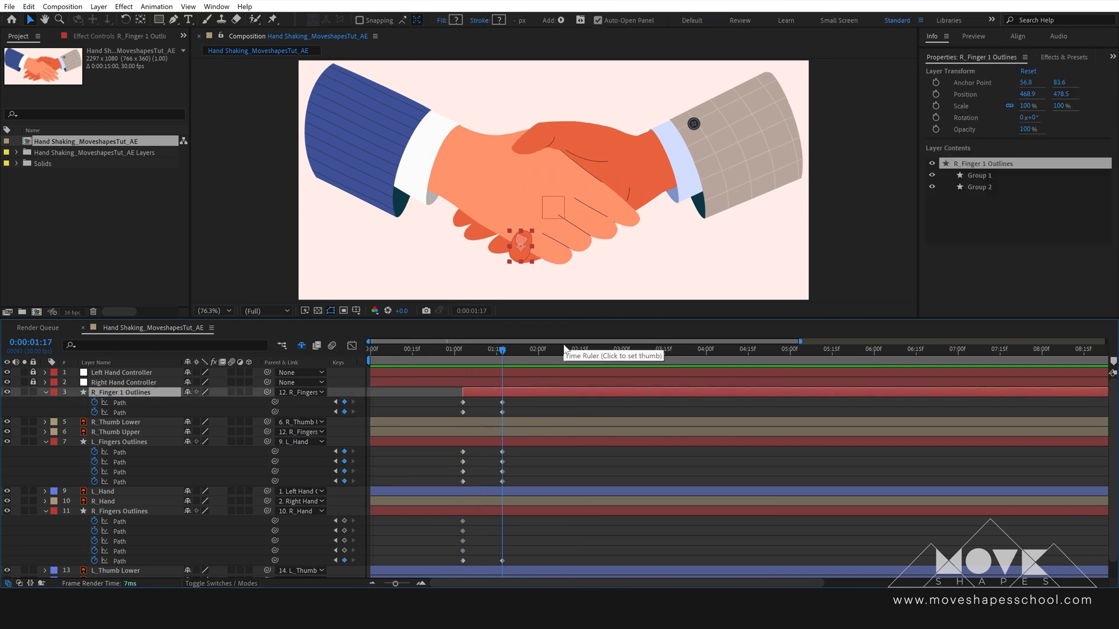
key("ctrl+d")
left_click_drag(520, 260, 501, 252)
left_click(490, 394)
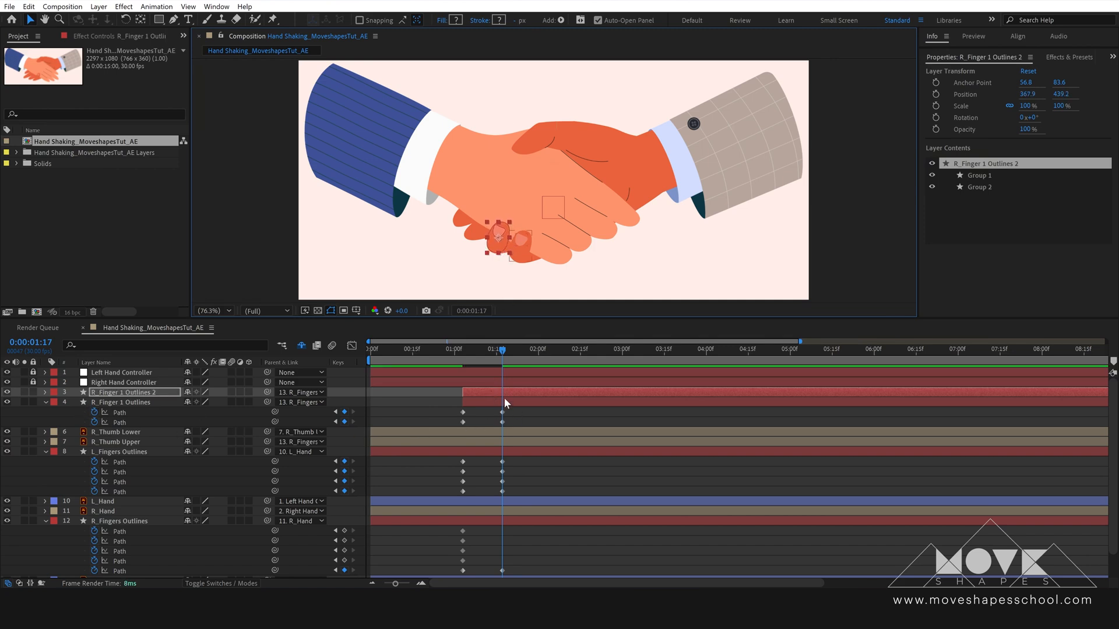
key("p")
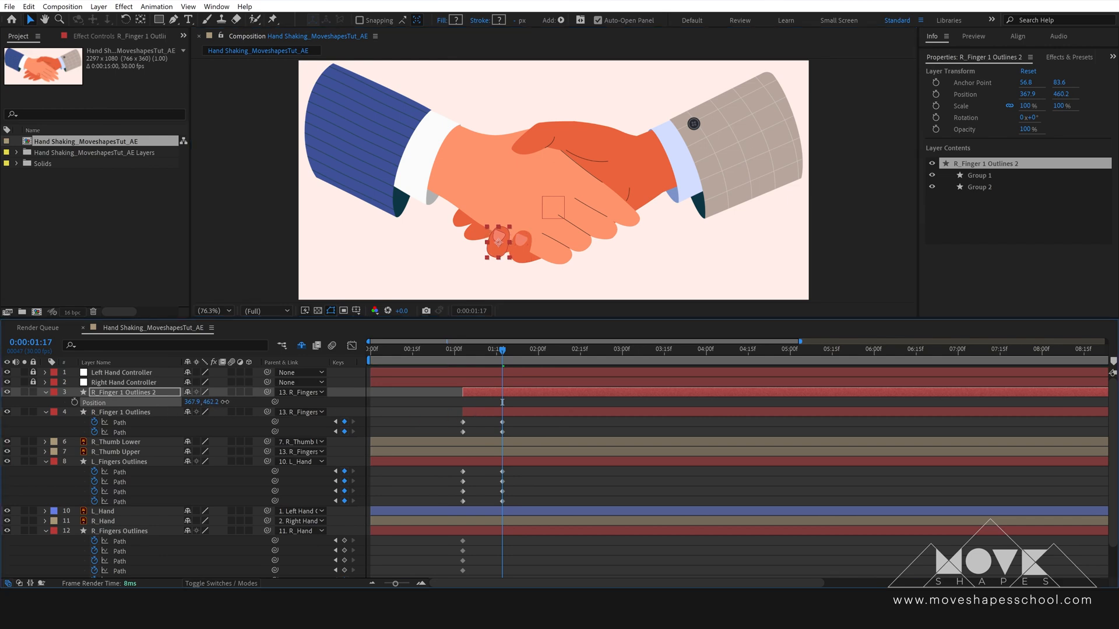
left_click(46, 392)
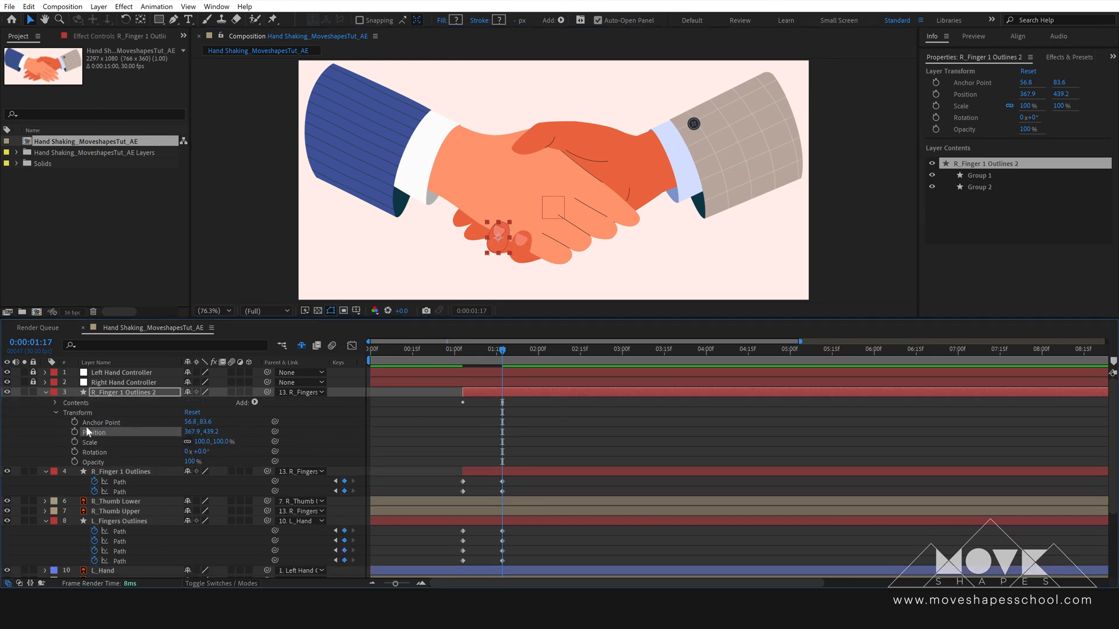
left_click(55, 413)
left_click(54, 403)
left_click(78, 413)
left_click(65, 412)
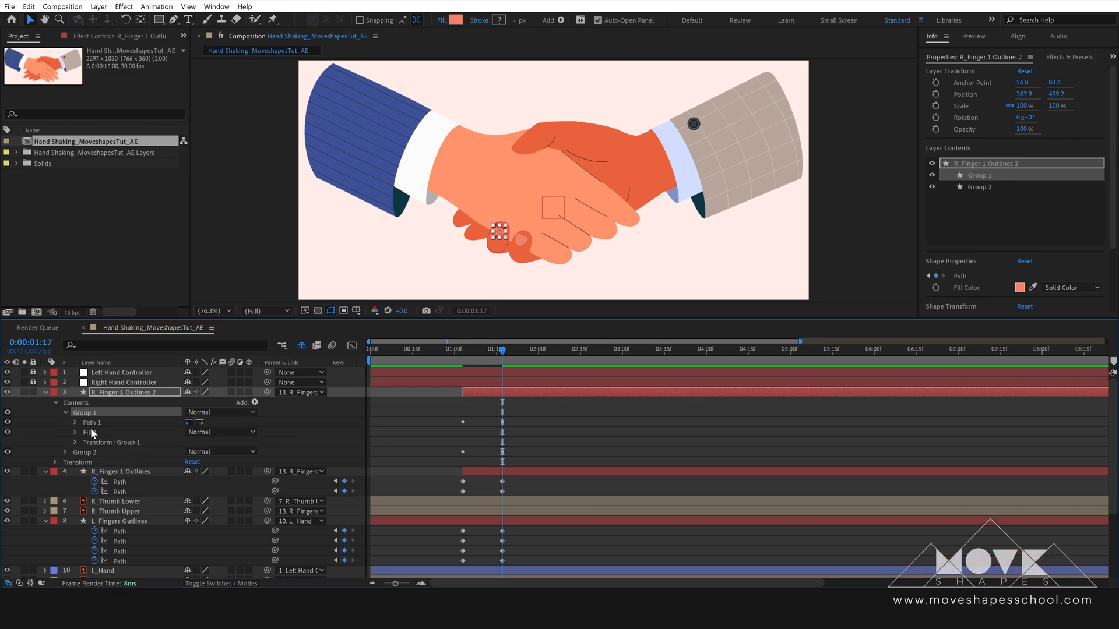
left_click(46, 392)
left_click(116, 394)
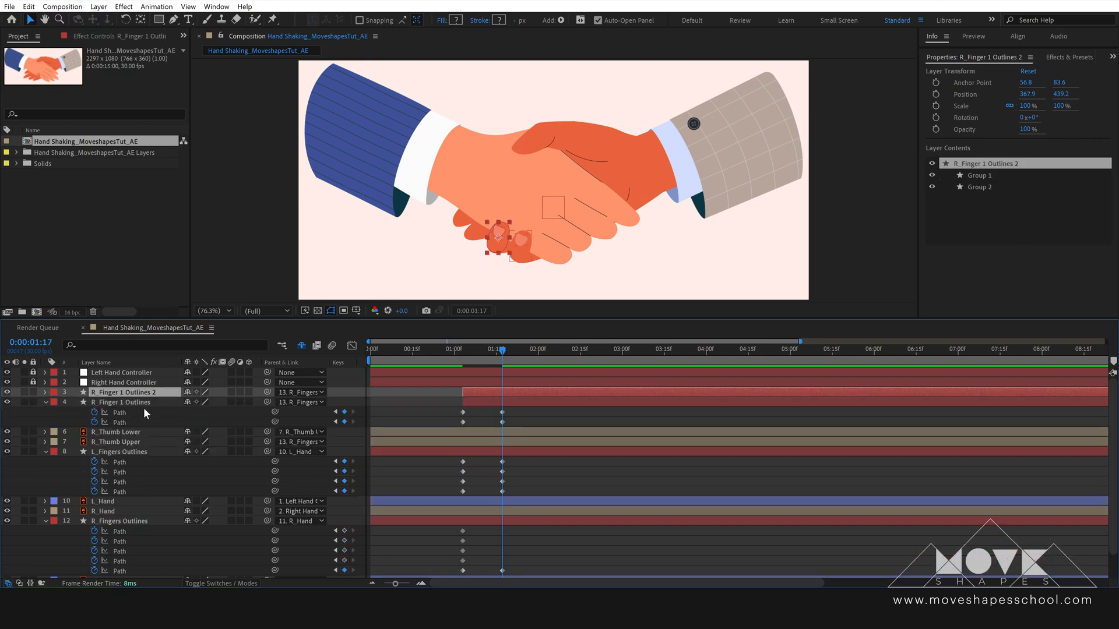
Nudge R_Finger 1 Outlines 2 into place, and duplicate it onto the third curled fingertip at 253.9, 378.9
mouse_move(508, 256)
left_mouse_down()
mouse_move(505, 238)
mouse_move(497, 245)
left_mouse_up()
left_click(534, 417)
mouse_move(499, 353)
left_mouse_down()
mouse_move(460, 354)
mouse_move(518, 349)
mouse_move(510, 352)
left_mouse_up()
left_click(502, 393)
key("ctrl+d")
left_click_drag(488, 226, 472, 230)
left_click(523, 424)
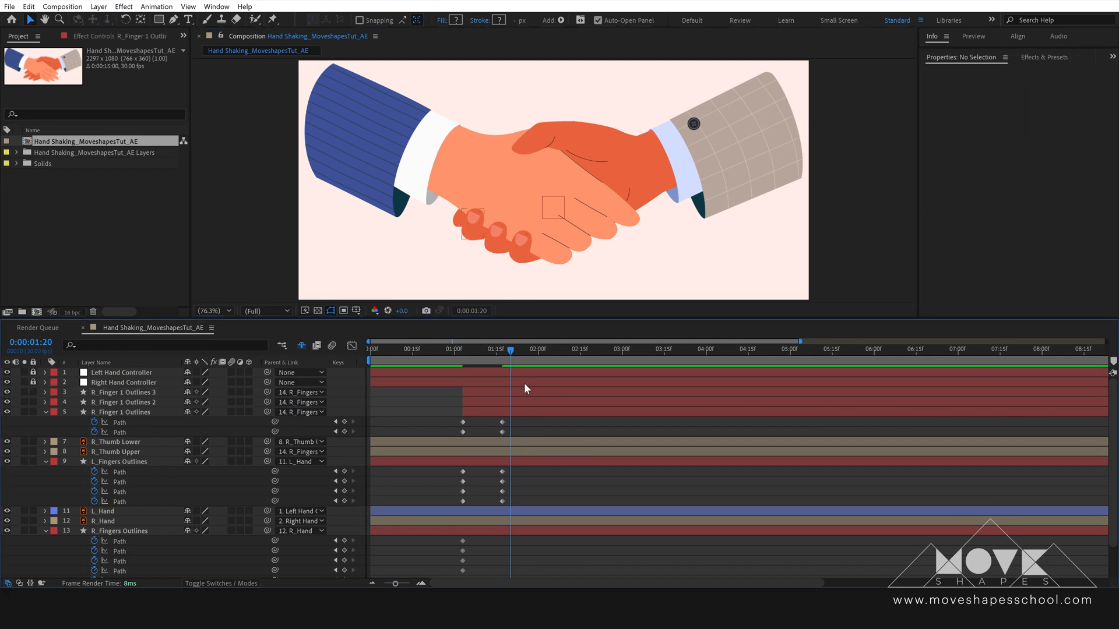
Duplicate R_Finger 1 Outlines 3 and place the copy on the fourth curled fingertip at about 183, 320
mouse_move(510, 352)
left_mouse_down()
mouse_move(460, 358)
mouse_move(522, 359)
left_mouse_up()
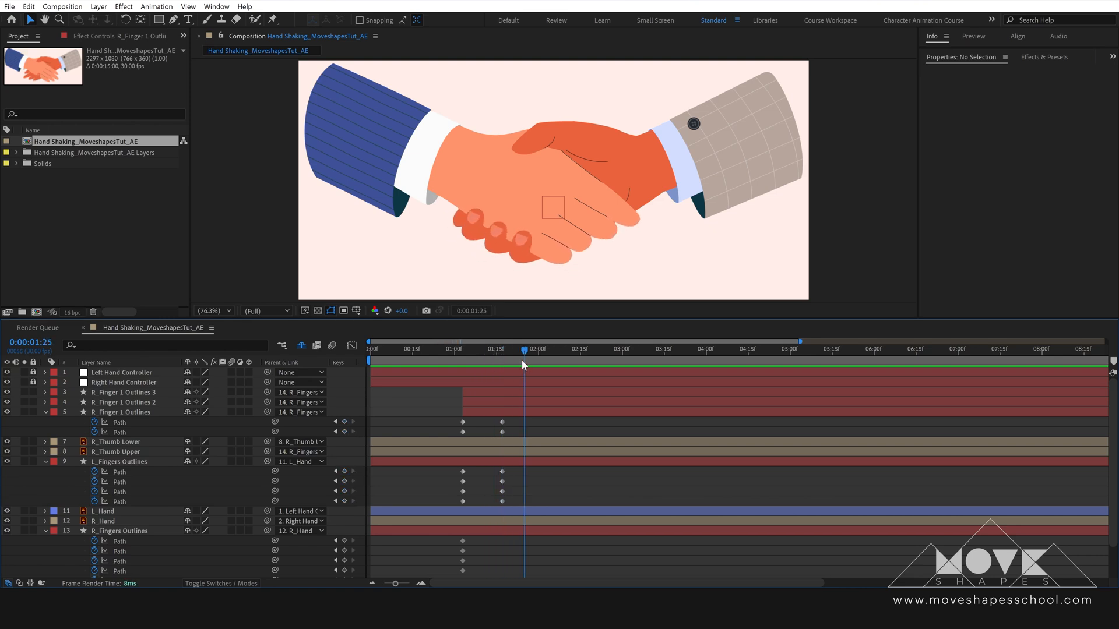
left_click(468, 222)
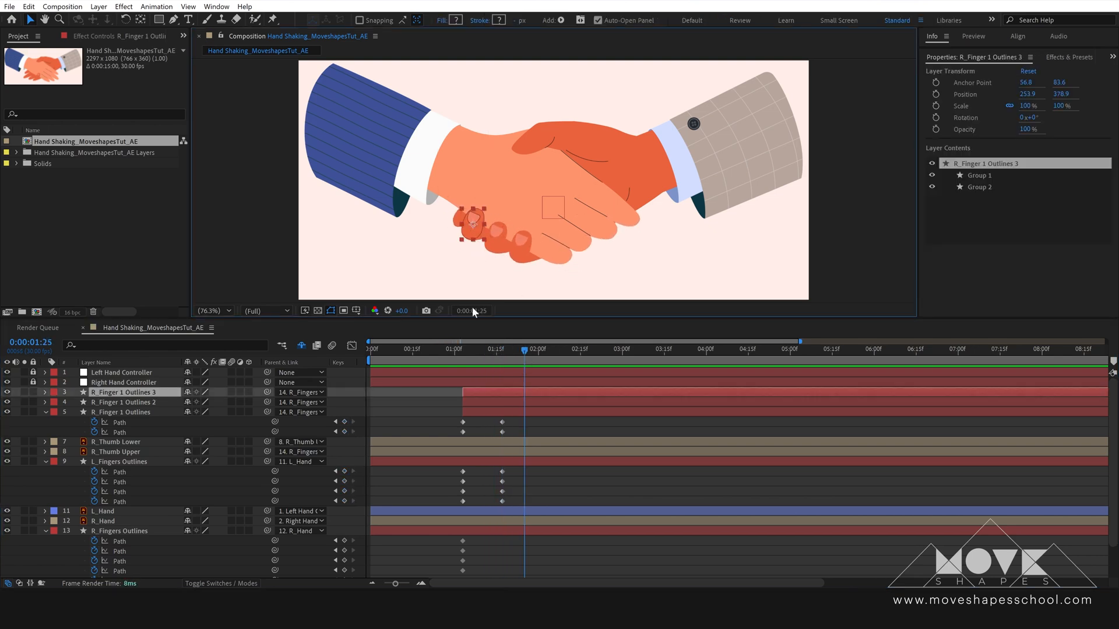
key("ctrl+d")
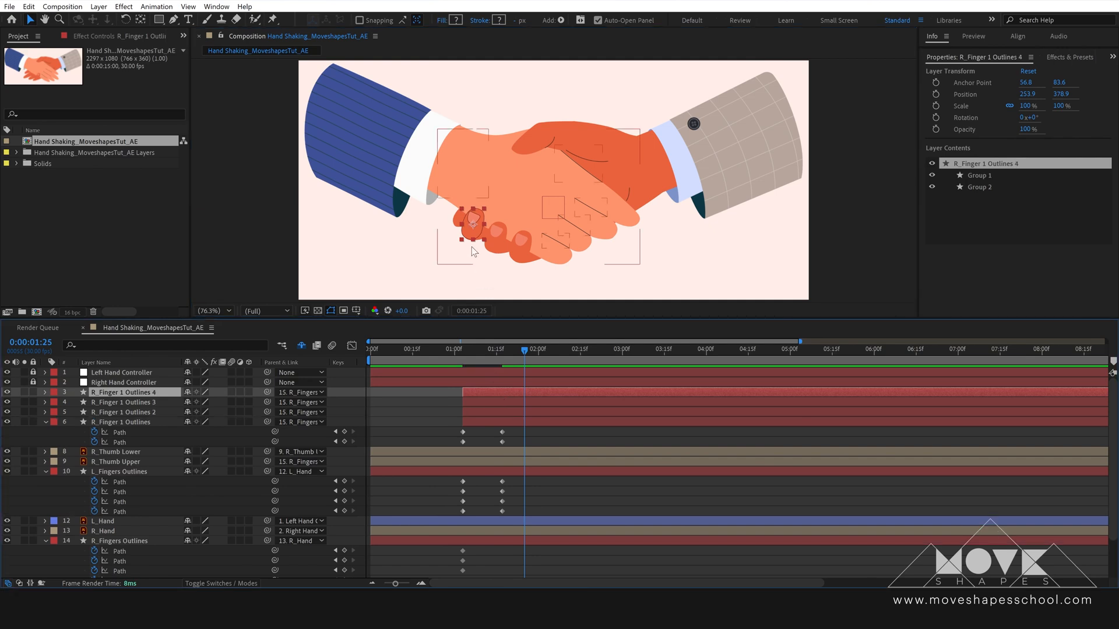
left_click_drag(475, 239, 459, 226)
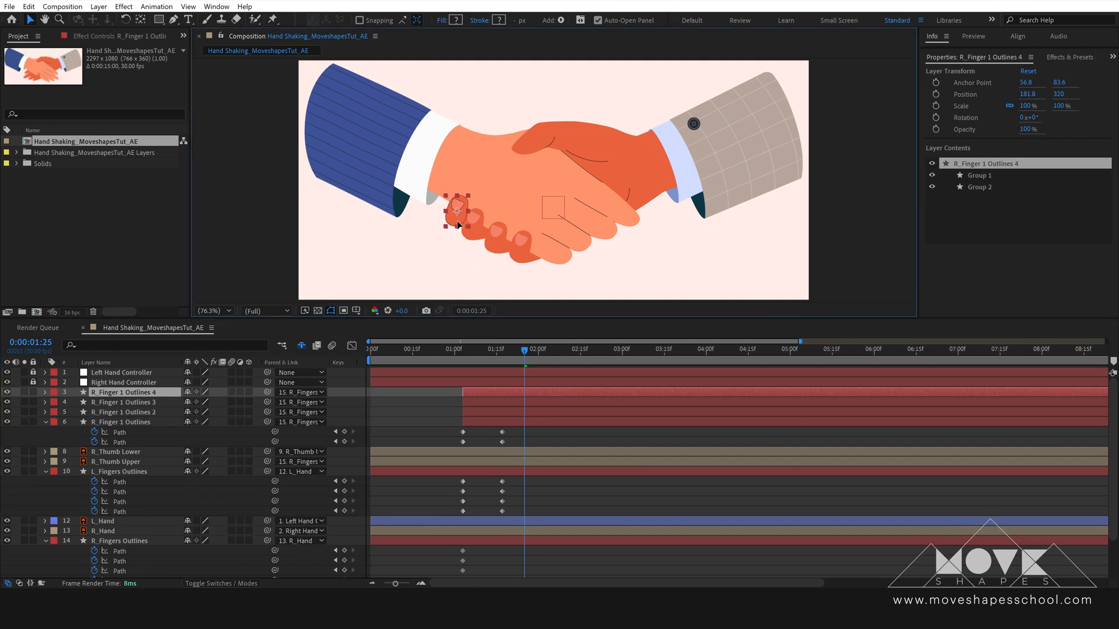
left_click(542, 436)
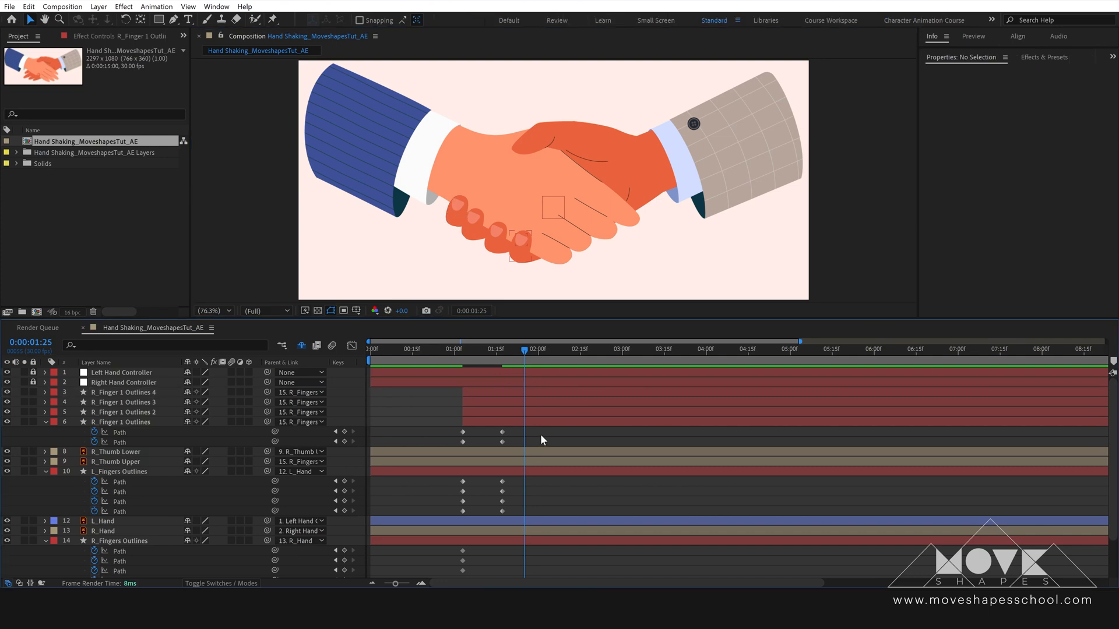
Reorder the fingertip layers so R_Finger 1 Outlines is on top, followed by copies 2, 3 and 4
left_click(496, 392)
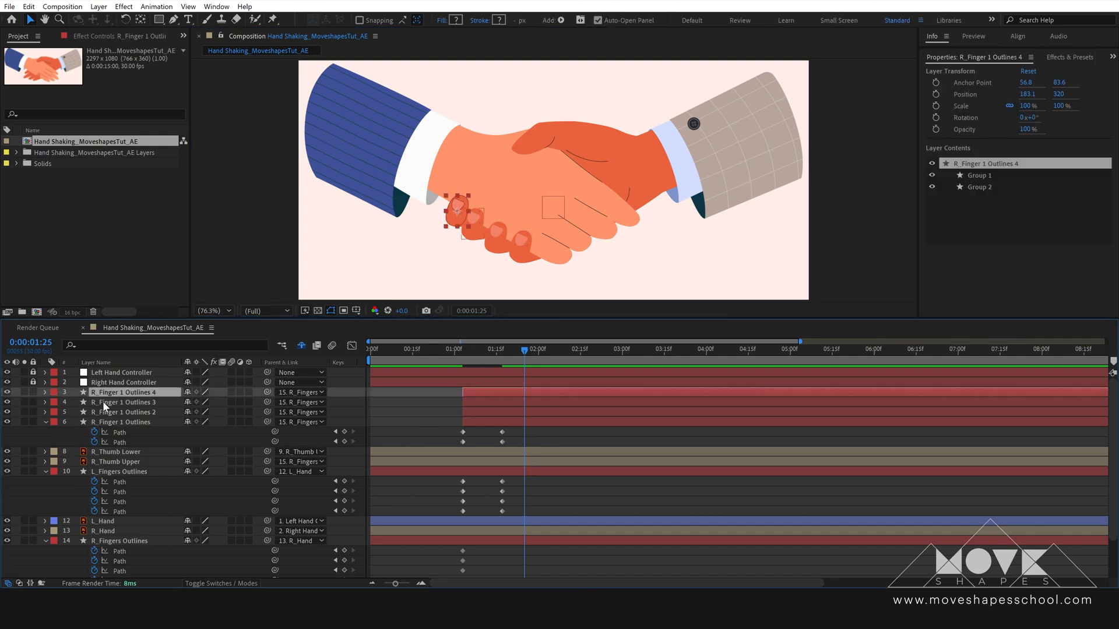
mouse_move(123, 394)
left_mouse_down()
mouse_move(123, 424)
mouse_move(150, 402)
mouse_move(146, 423)
mouse_move(142, 392)
left_mouse_up()
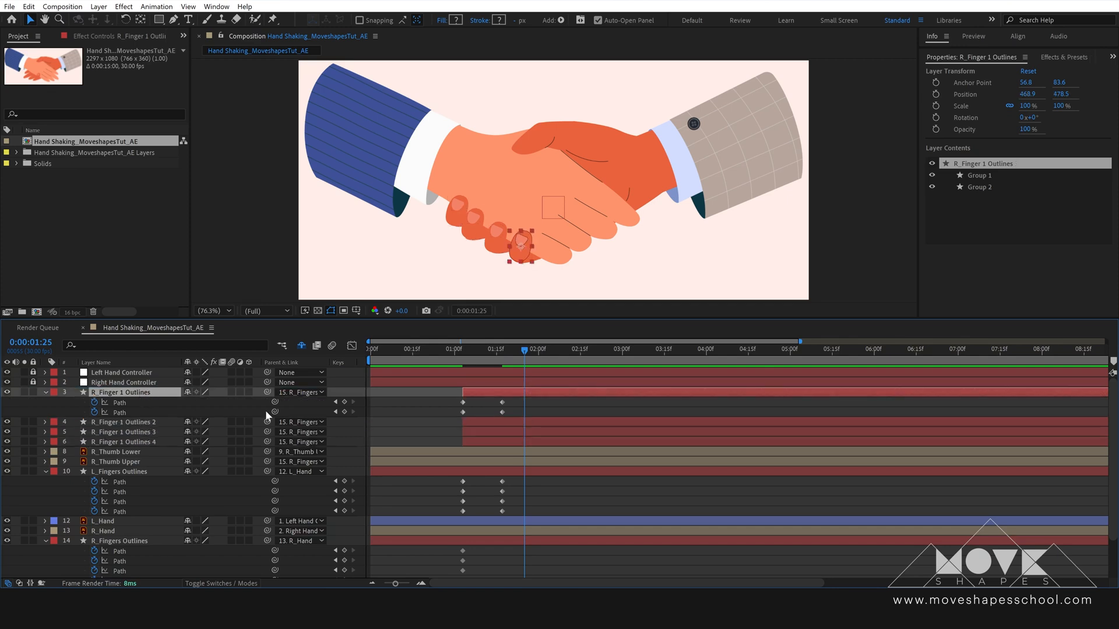
left_click(536, 414)
Reveal the keyframes of R_Finger 1 Outlines 4 and, at 0:00:01:03, move its paths onto the uppermost extended fingertip
left_click_drag(525, 352, 464, 371)
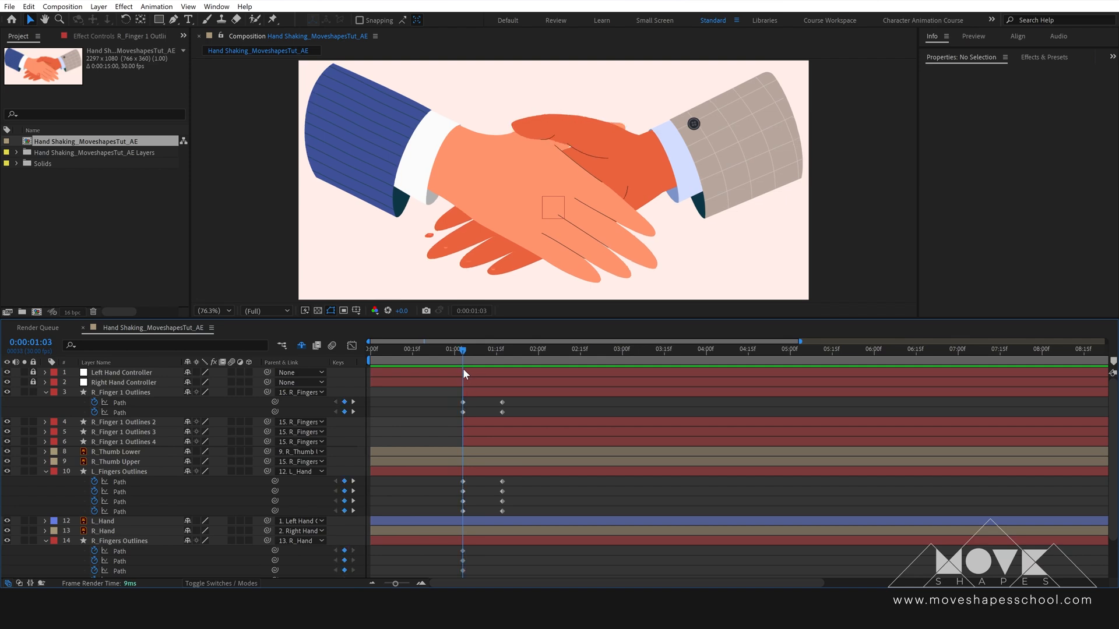
left_click(110, 442)
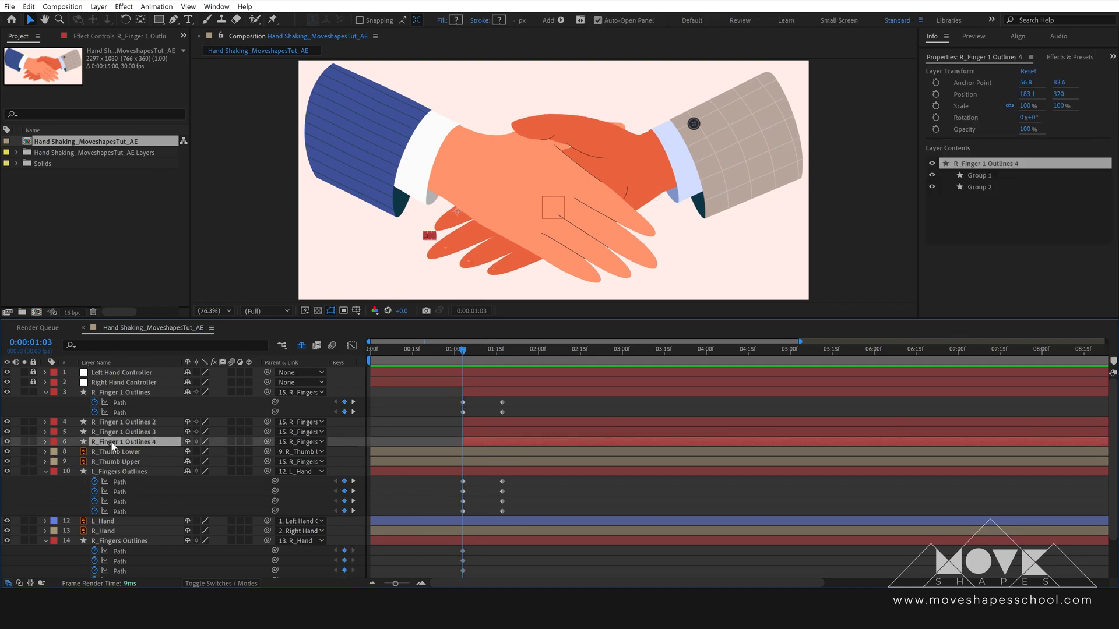
key("u")
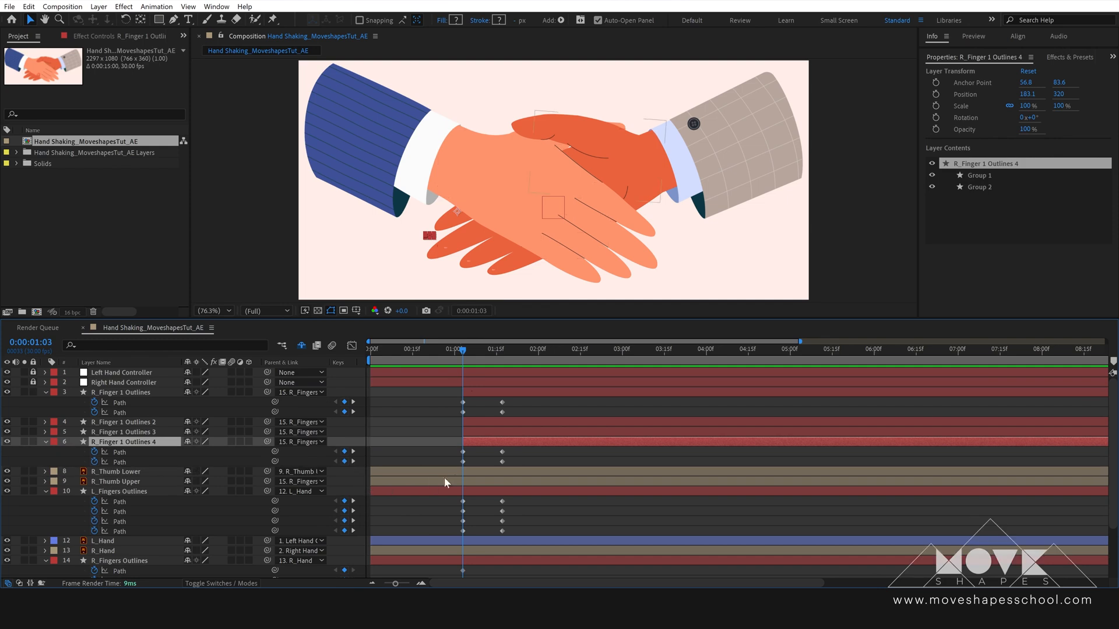
left_click(463, 452)
left_click(433, 243)
left_click_drag(431, 236, 438, 228)
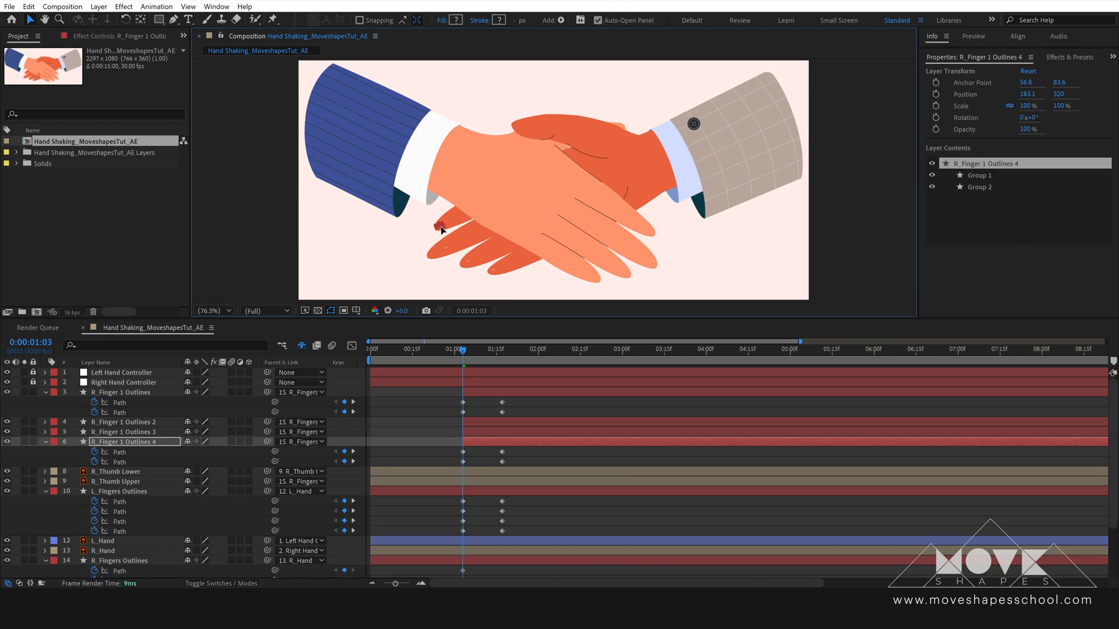
scroll(440, 229, "up", 1)
Reposition R_Finger 1 Outlines 4 to 188.1, 322 so it lines up with the curled fingertip
left_click(515, 413)
mouse_move(463, 350)
left_mouse_down()
mouse_move(518, 353)
mouse_move(462, 355)
left_mouse_up()
key("j")
left_click(505, 491)
left_click(501, 442)
left_click(433, 231)
Readjust the nail path of R_Finger 1 Outlines 4 at 0:00:01:03 so it sits within the extended fingertip
left_click(502, 412)
left_click(408, 240)
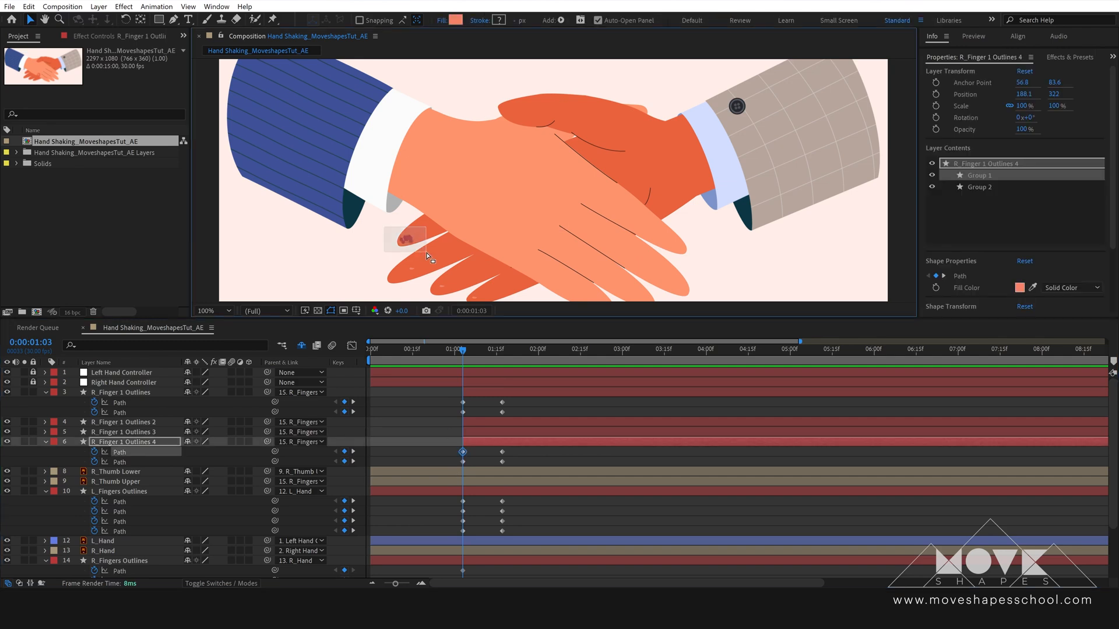
key("ctrl+z")
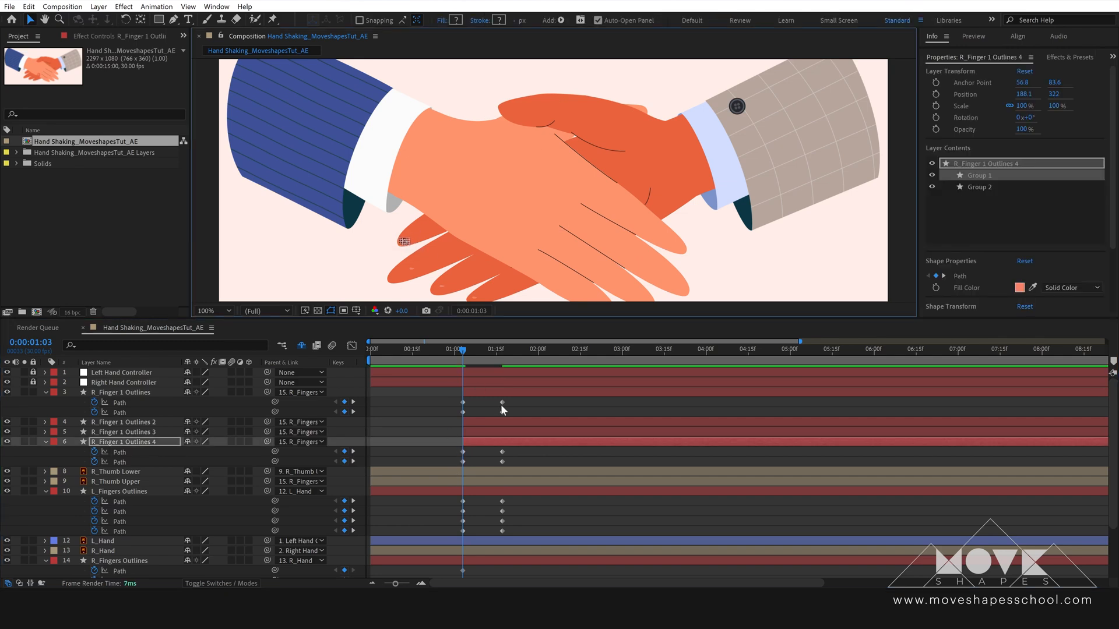
left_click(489, 413)
Scrub through the finger-closing motion to check the fourth fingertip, with the whole composition fitted in the viewer
mouse_move(464, 350)
left_mouse_down()
mouse_move(475, 352)
mouse_move(446, 353)
mouse_move(509, 346)
mouse_move(467, 354)
mouse_move(506, 346)
mouse_move(476, 354)
left_mouse_up()
left_click(429, 226)
left_click(475, 410)
left_click_drag(492, 356, 513, 353)
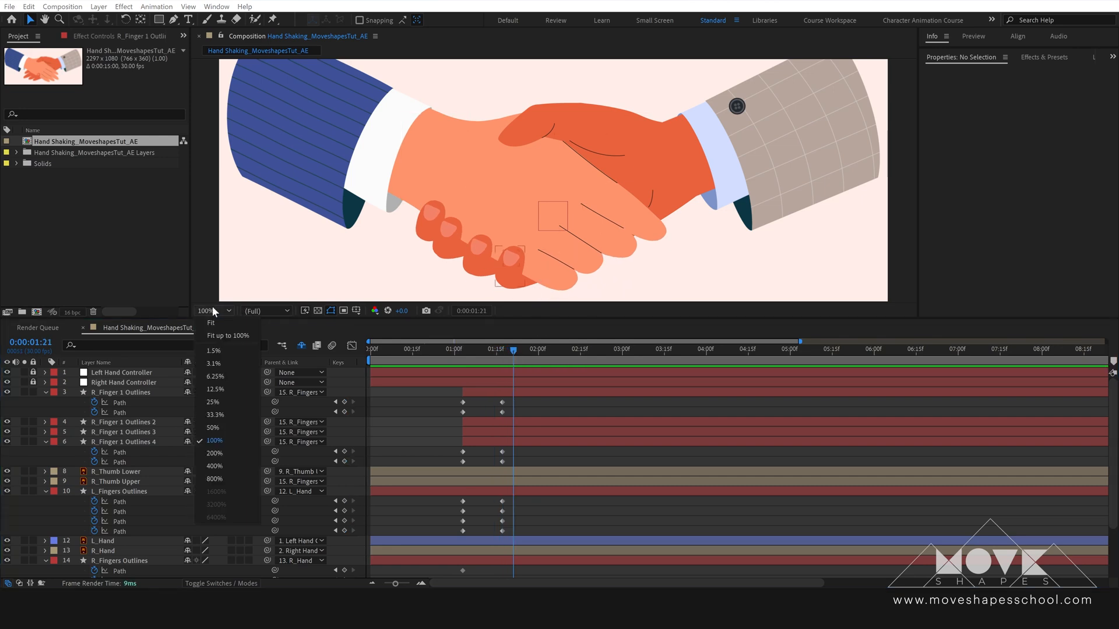
left_click(213, 310)
left_click(215, 324)
left_click_drag(456, 356, 585, 361)
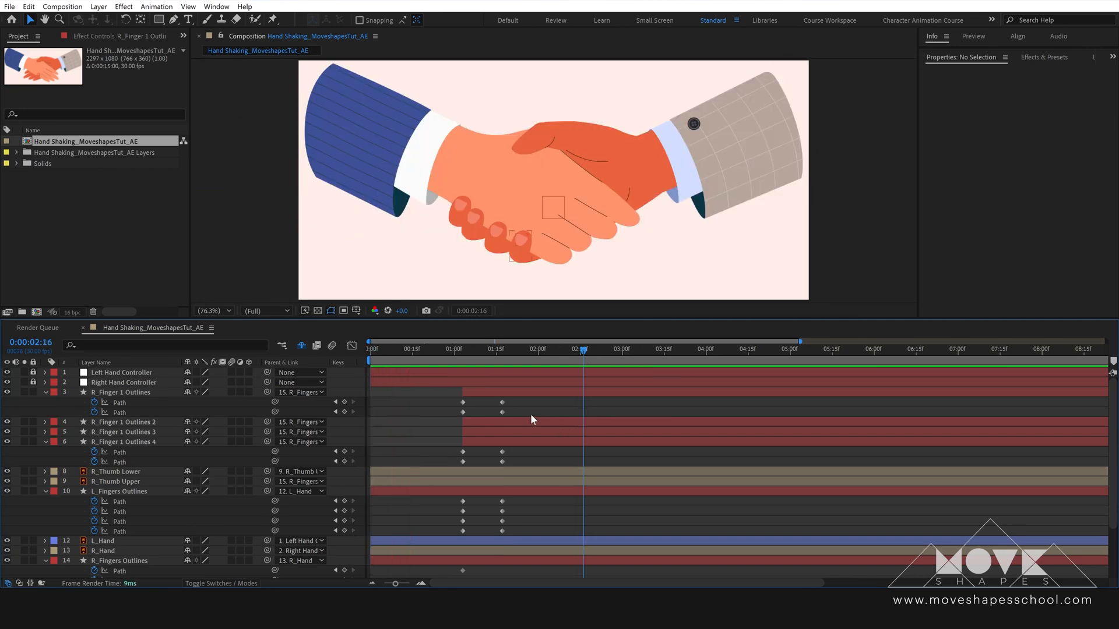
Apply Easy Ease to all the hand, thumb and finger keyframes, collapse the layers, and play the animation from the start
key("u")
key("u")
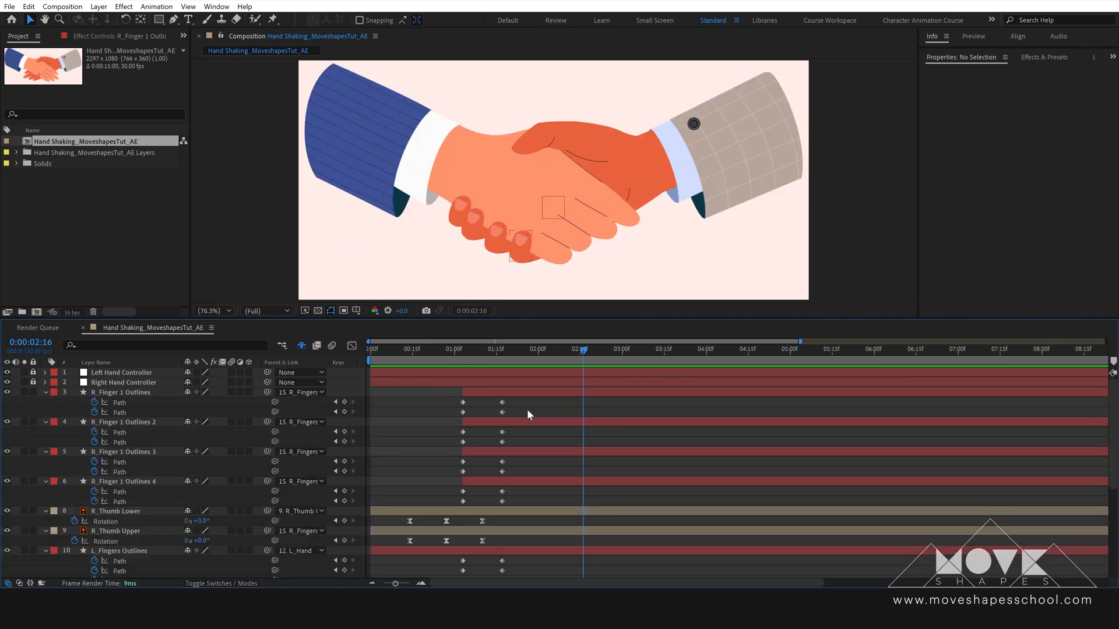
left_click_drag(572, 397, 330, 579)
right_click(504, 398)
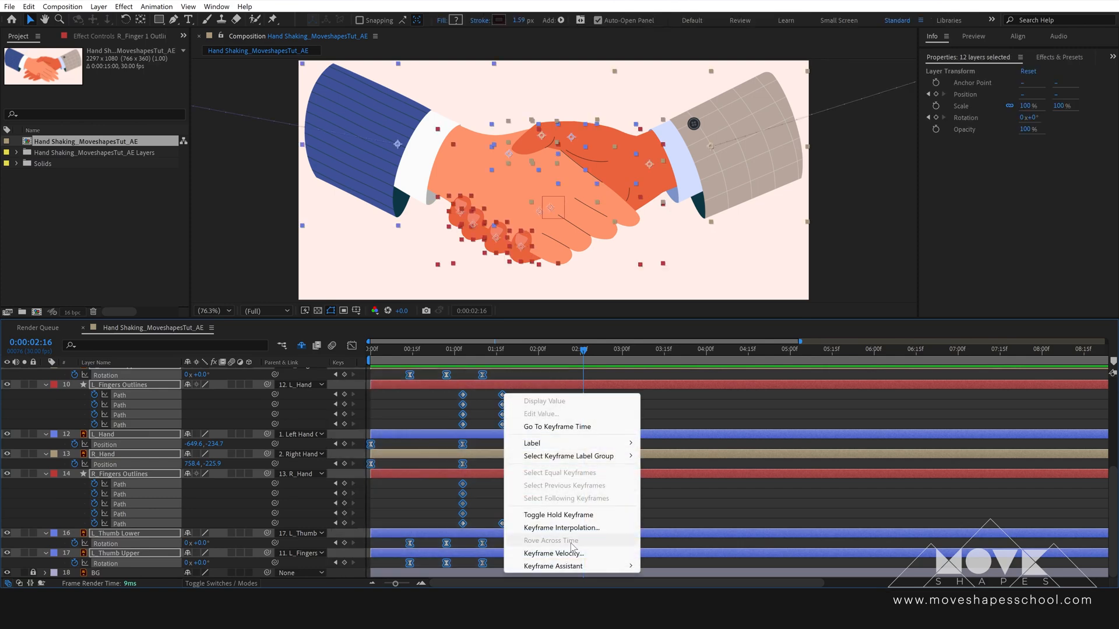
mouse_move(577, 571)
left_click(692, 492)
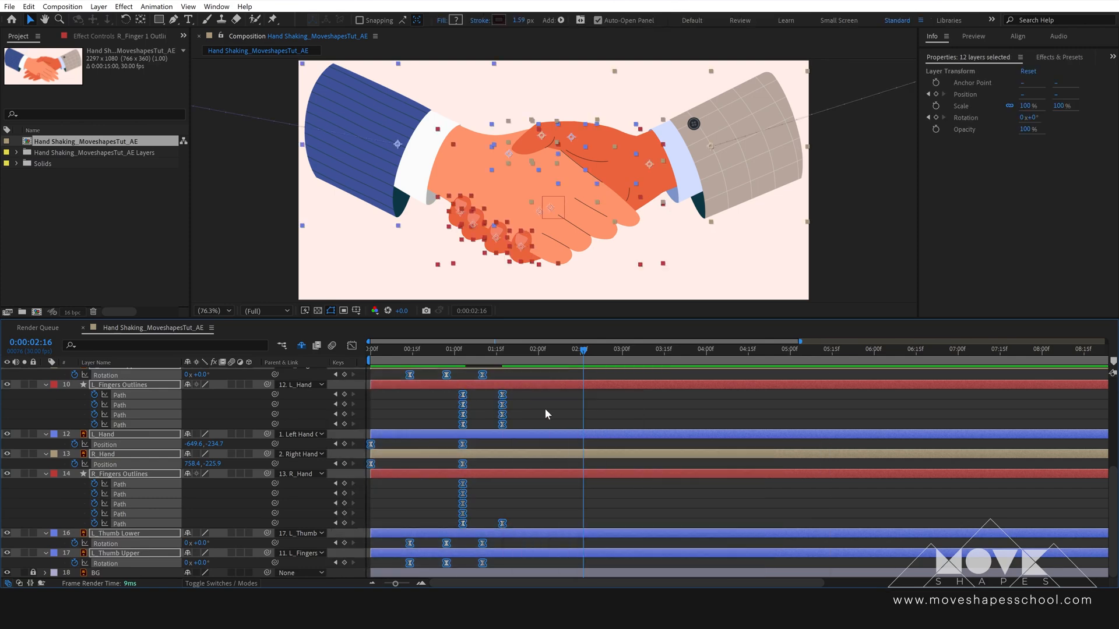
key("u")
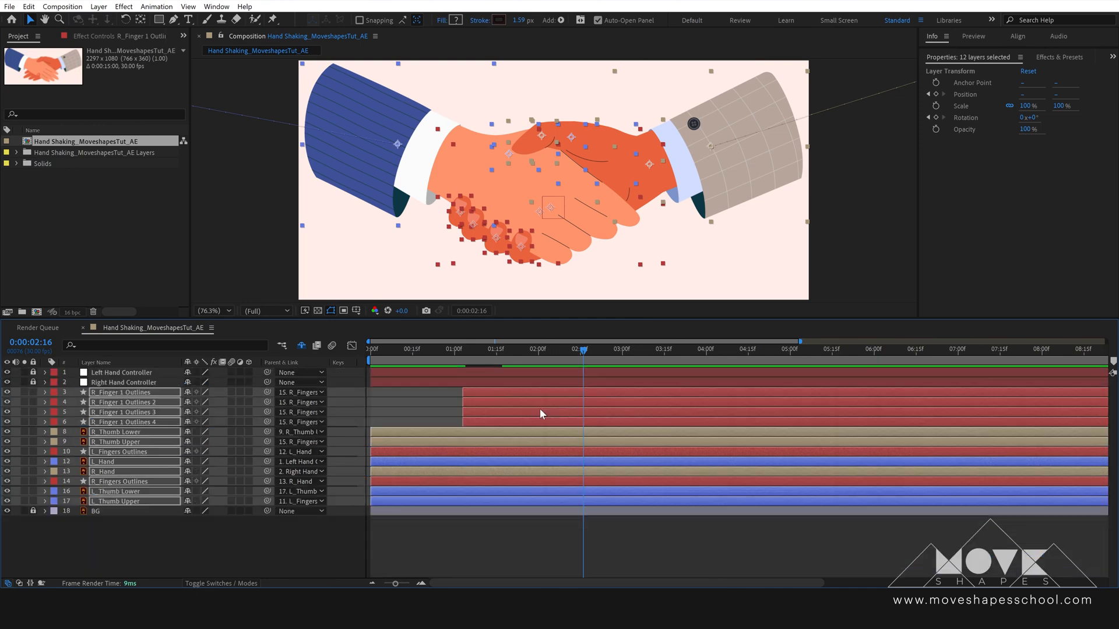
left_click(522, 536)
left_click_drag(478, 352, 379, 402)
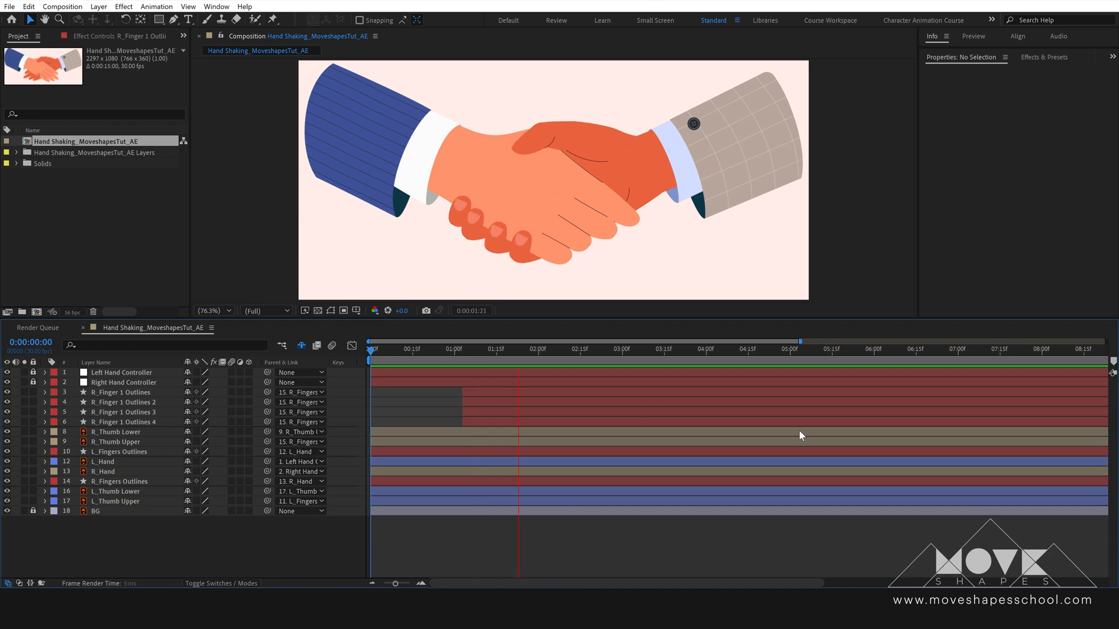
Unlock the Left and Right Hand Controllers and add a Position keyframe to both at 0:00:01:15
left_click_drag(478, 361, 522, 402)
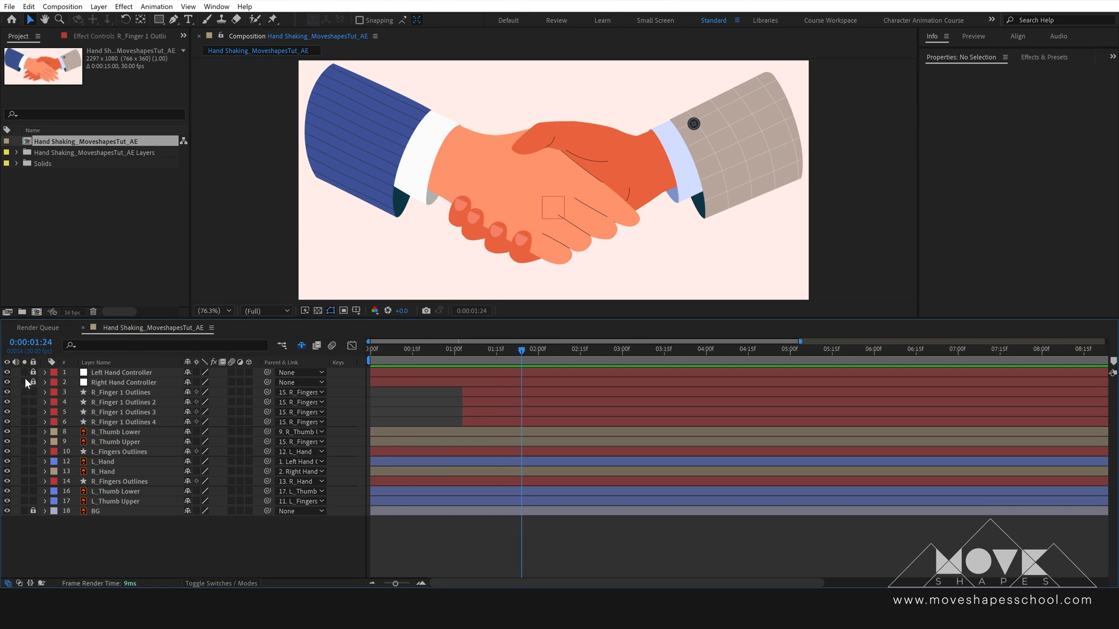
left_click(121, 372)
left_click(121, 382, "shift")
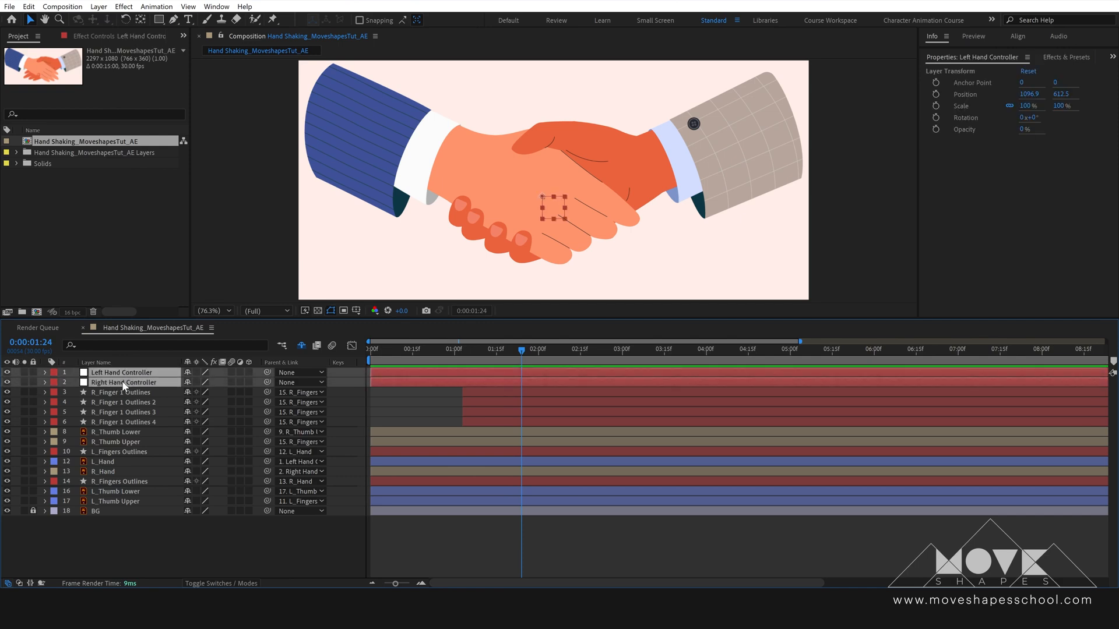
left_click_drag(514, 354, 494, 376)
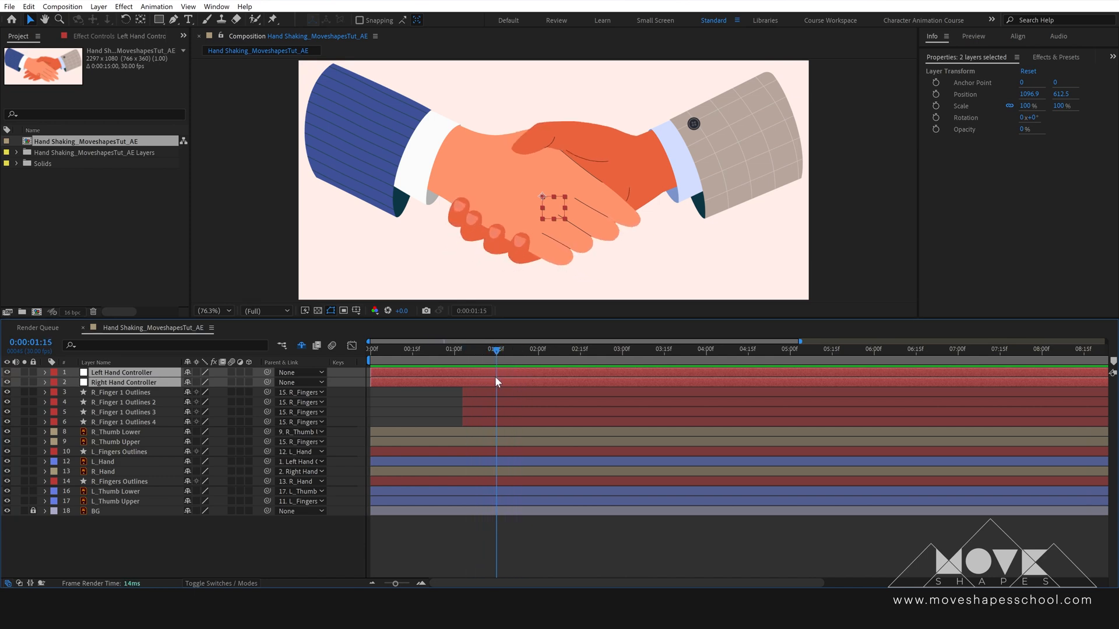
key("p")
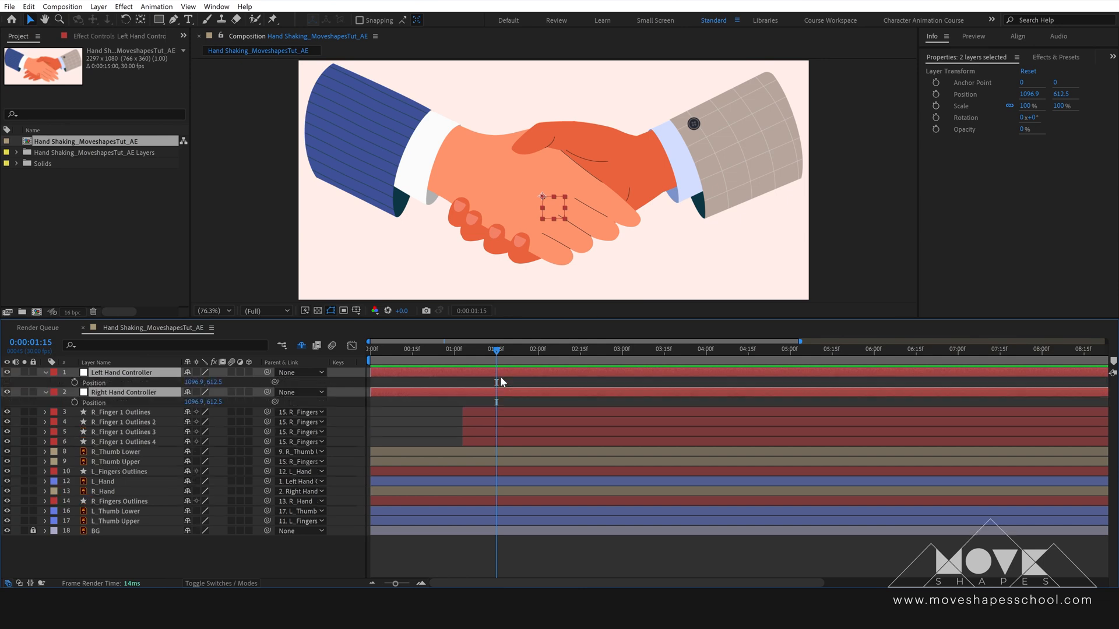
left_click(74, 401)
Raise both hand controllers to a Y position of 451.5 with Position keyframes at 0:00:01:25
left_click_drag(496, 386, 521, 392)
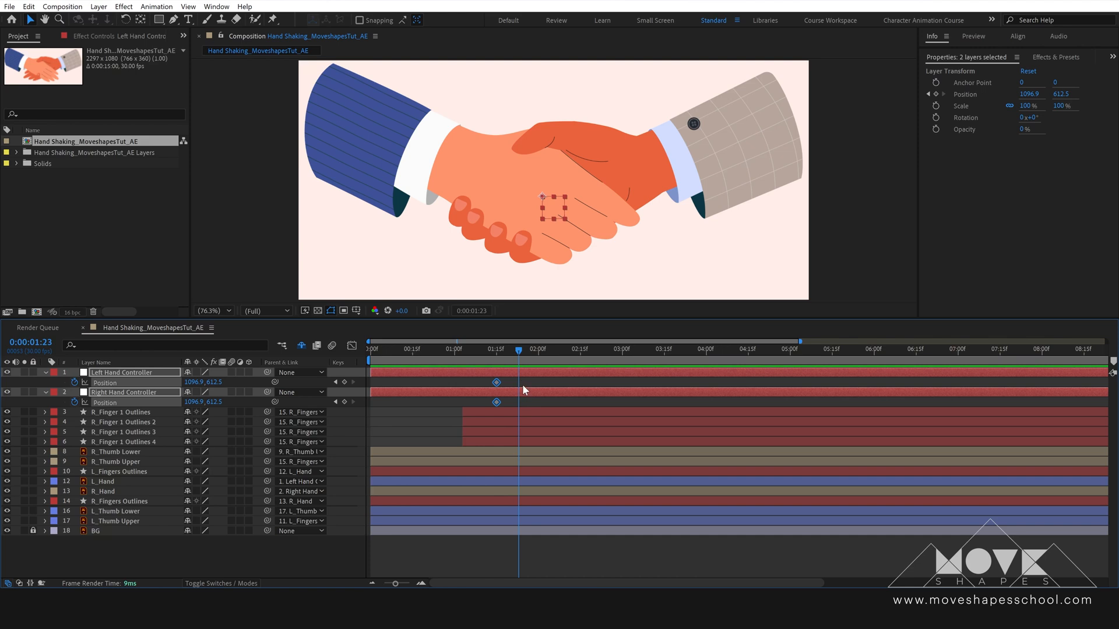
left_click(520, 350)
left_click_drag(218, 382, 110, 397)
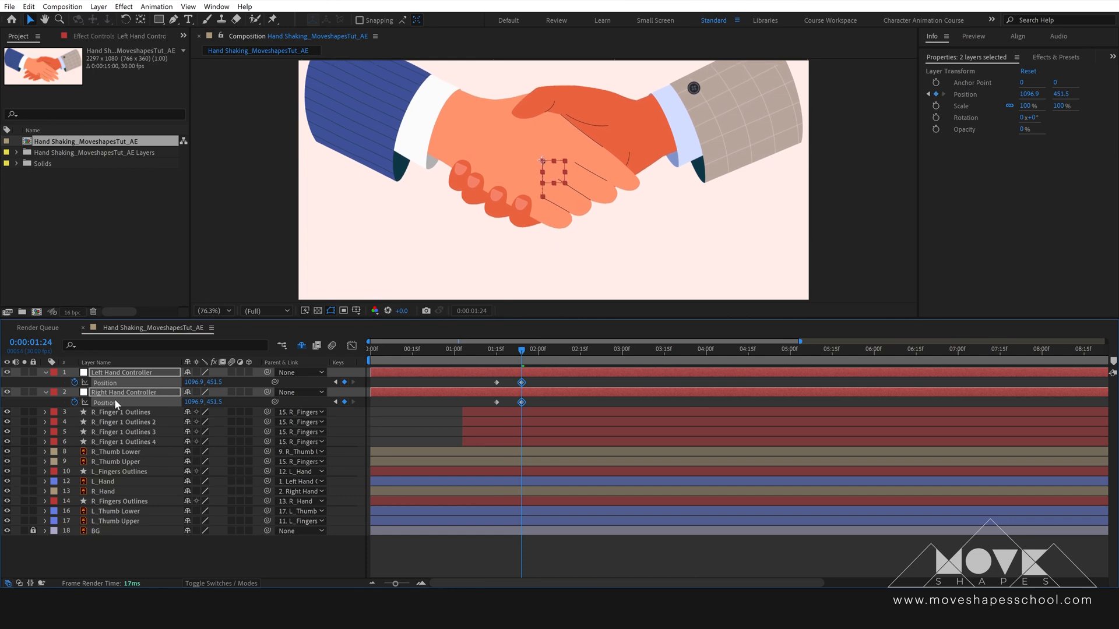
Lower both hand controllers to a Y position of 693.5 at 0:00:02:06
left_click_drag(517, 352, 554, 361)
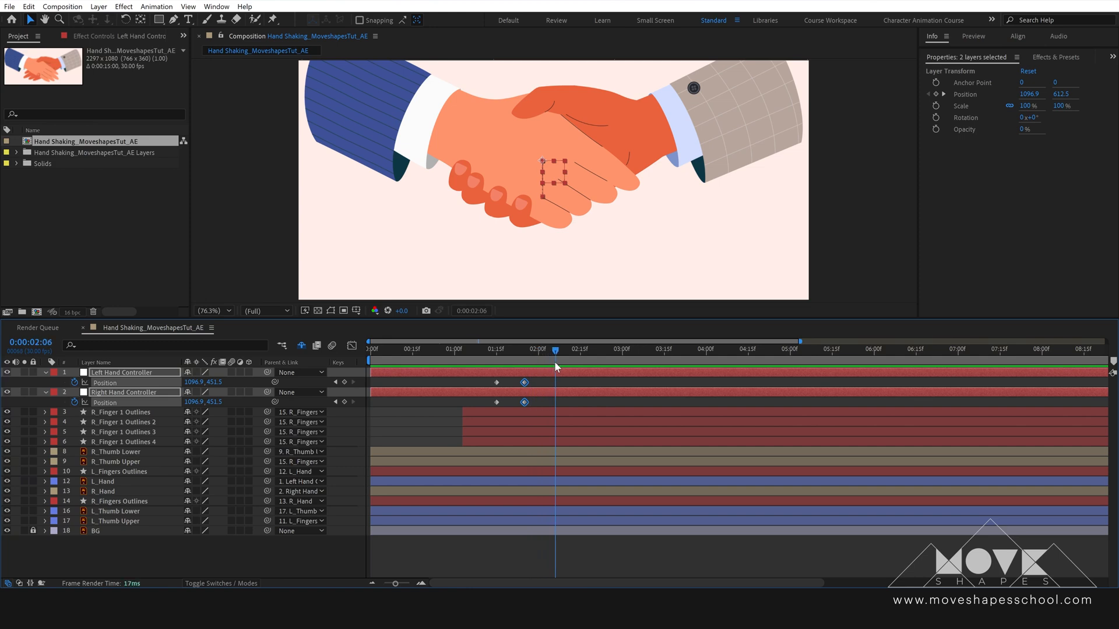
left_click(541, 385)
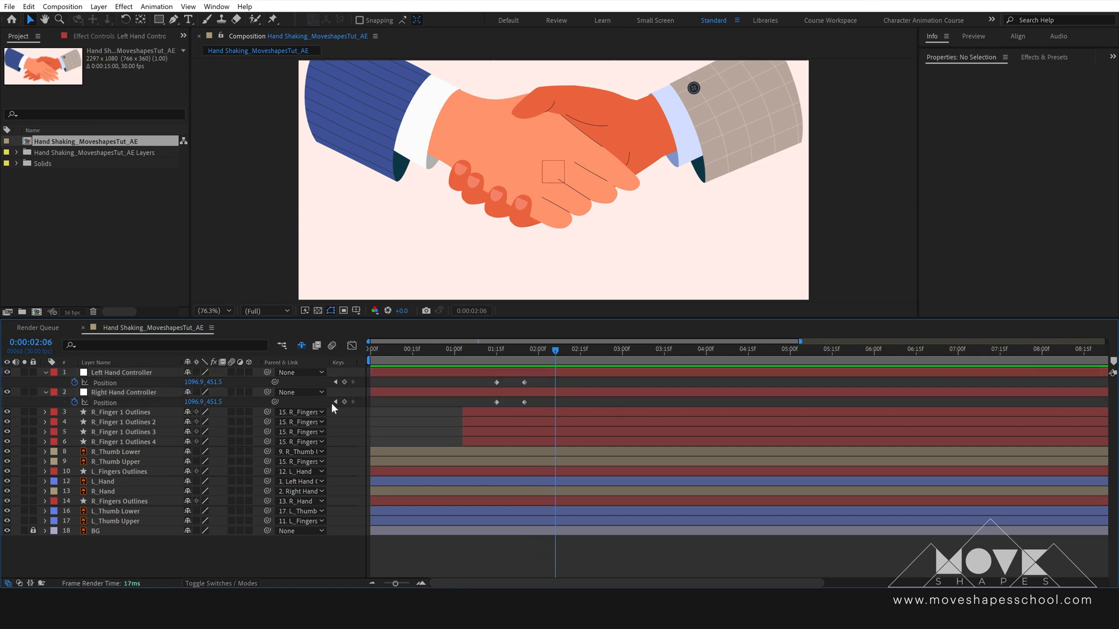
left_click(518, 374)
left_click(522, 392, "shift")
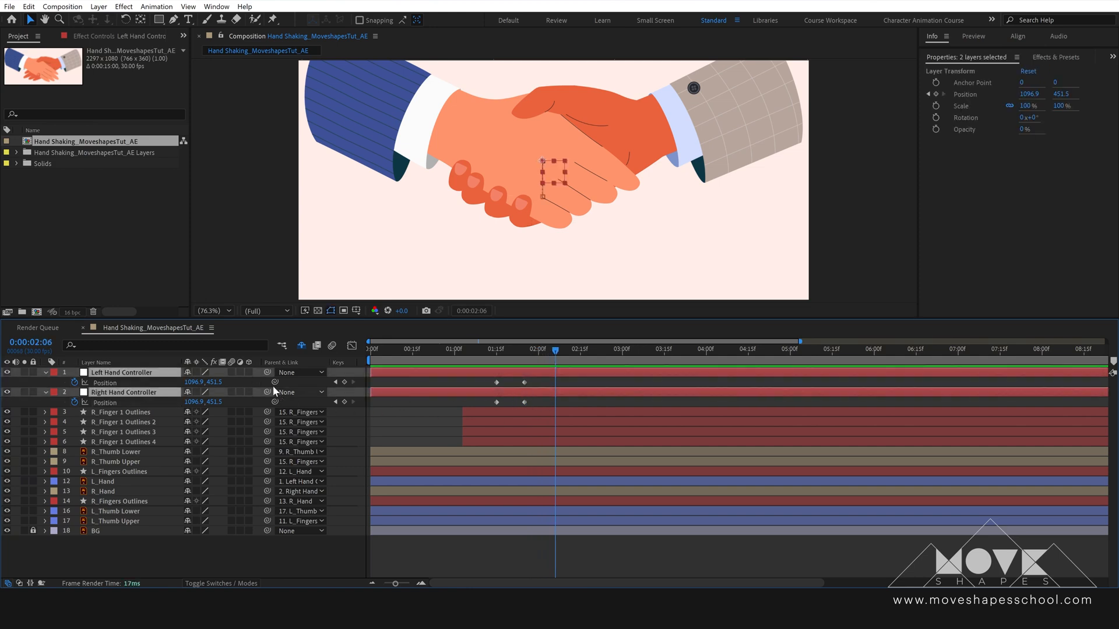
left_click_drag(214, 385, 362, 376)
Raise both hand controllers to a Y position of 566.5 at 0:00:02:17
left_click(523, 352)
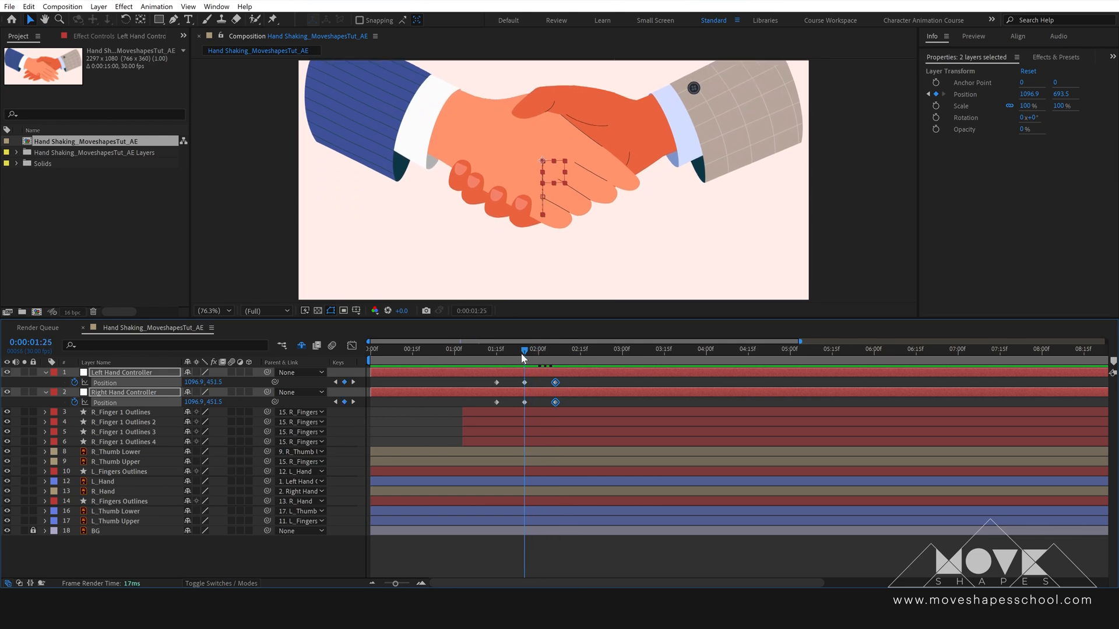
left_click_drag(521, 354, 583, 355)
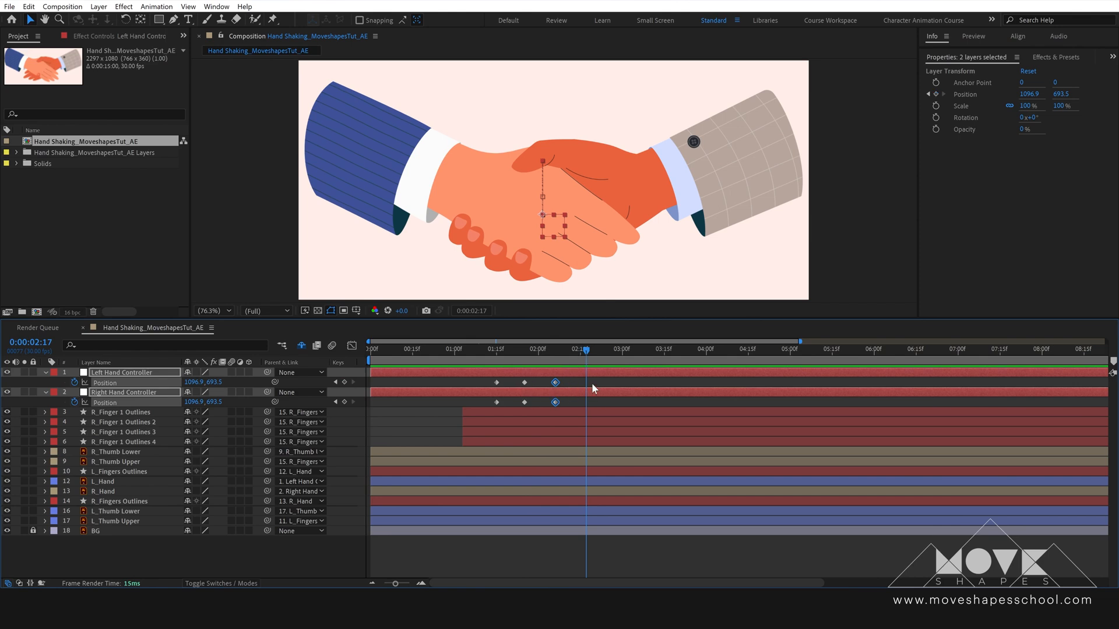
left_click_drag(214, 382, 134, 391)
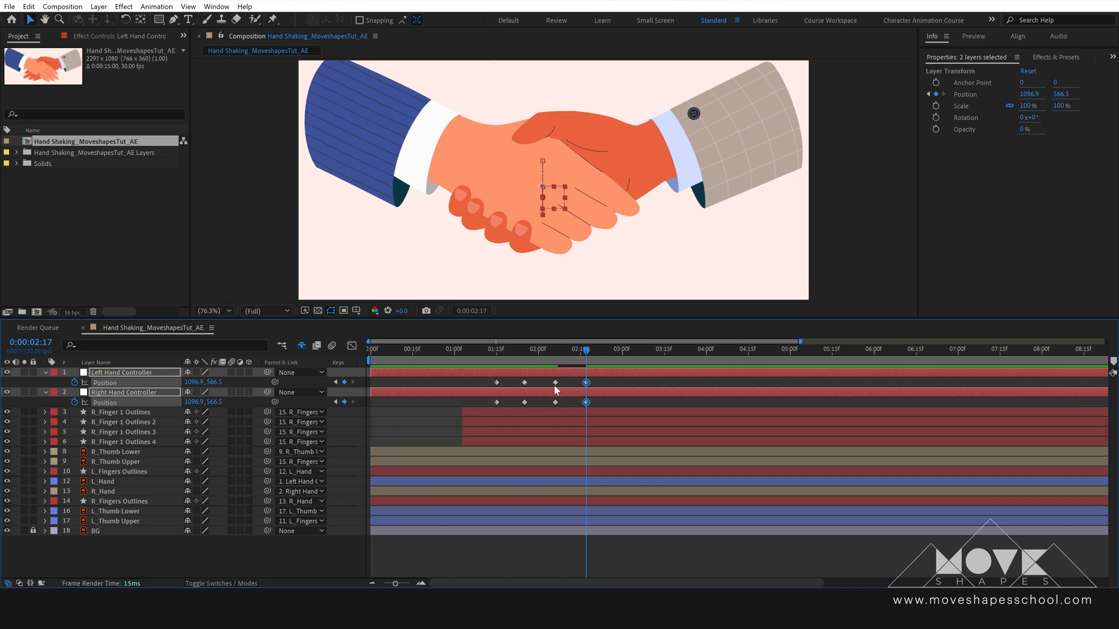
Copy the raised Position keyframe from 0:00:01:25 to 0:00:02:17 on both the Left and Right Hand Controllers
left_click(525, 352)
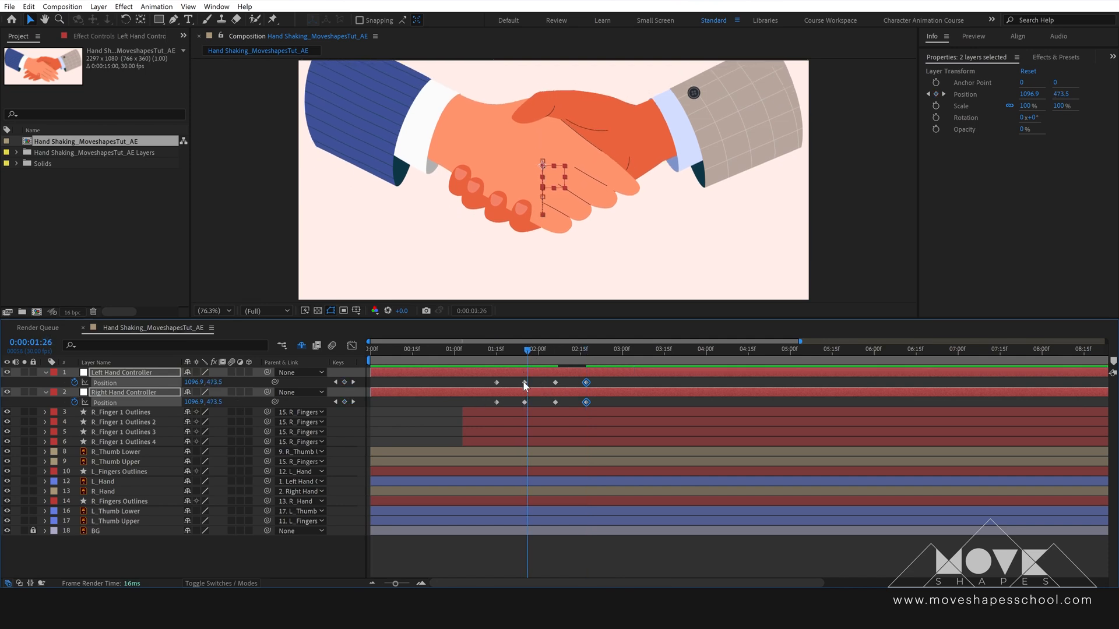
left_click(526, 348)
left_click_drag(533, 378, 524, 383)
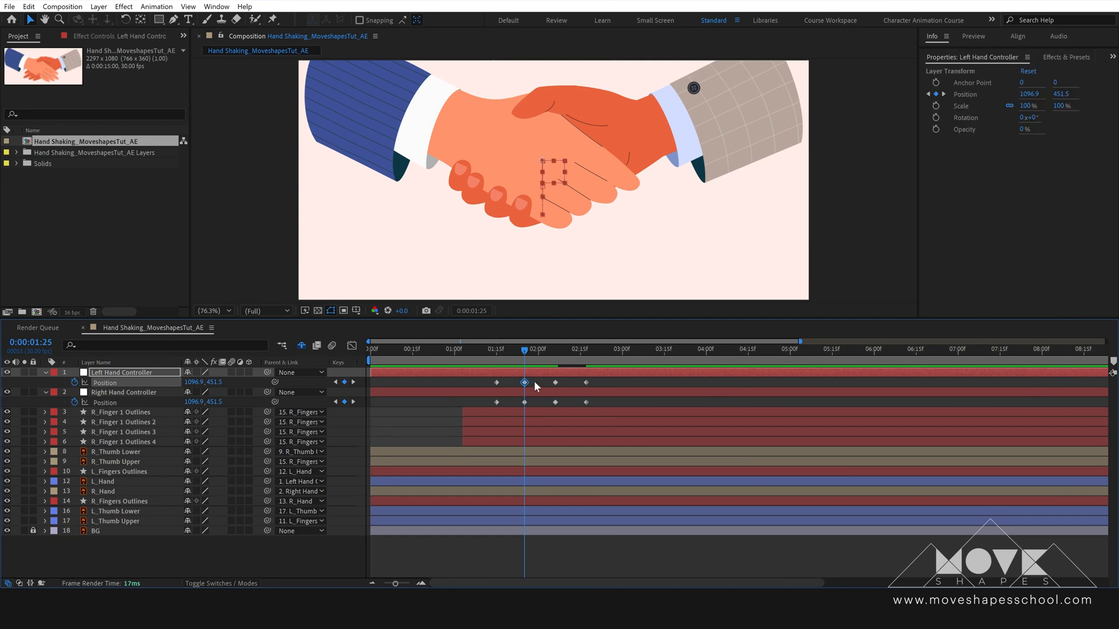
left_click(30, 7)
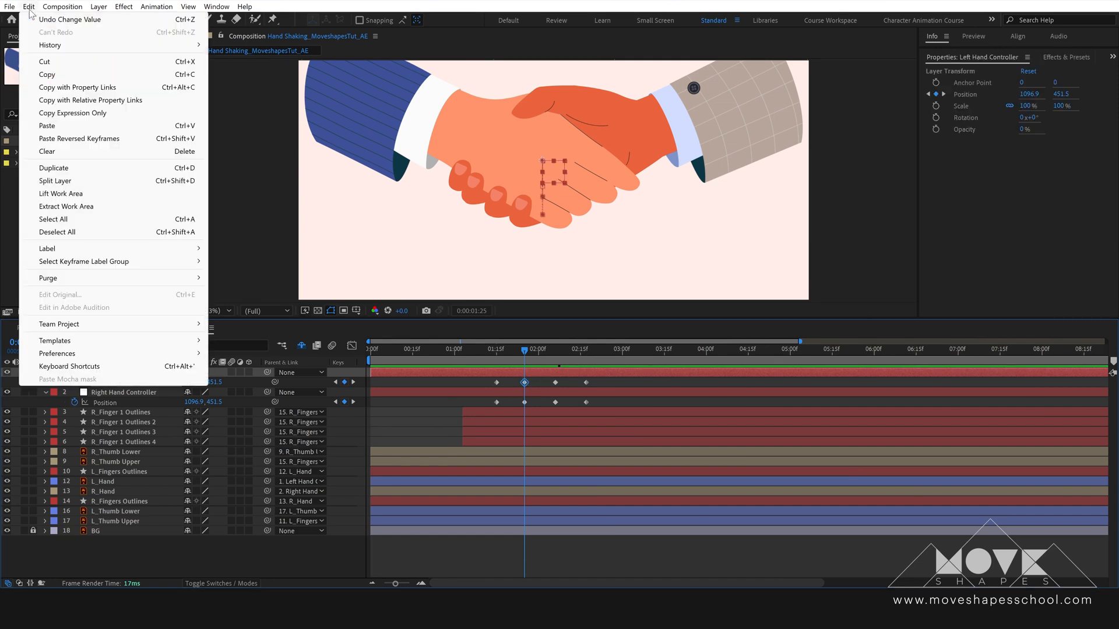
left_click(52, 75)
left_click_drag(547, 354, 586, 356)
left_click(585, 383)
left_click(29, 7)
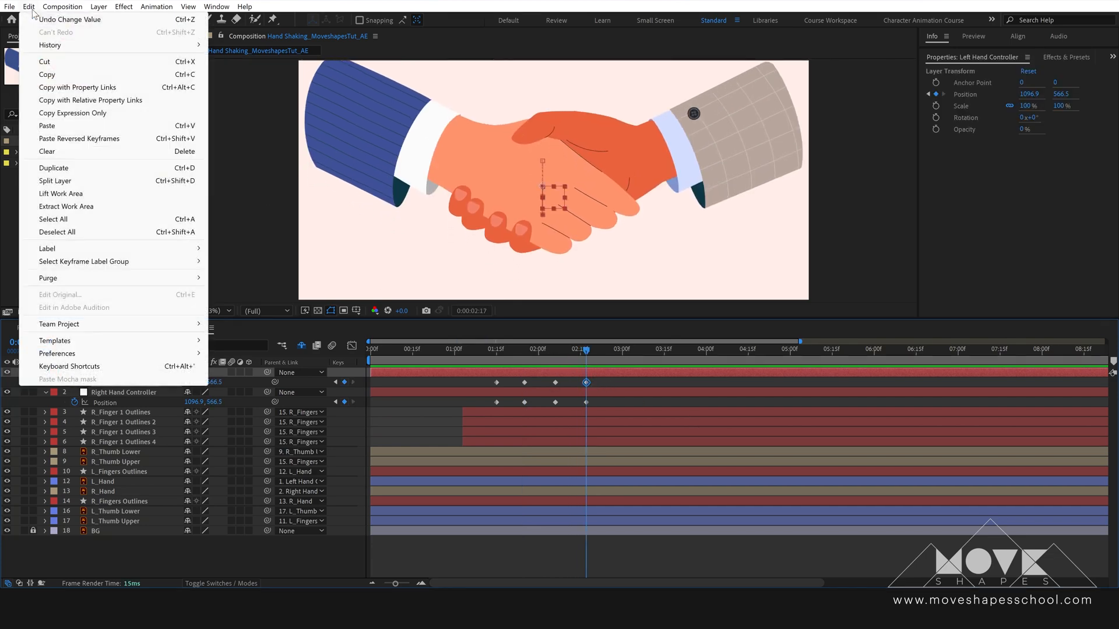
left_click(52, 121)
left_click(511, 404)
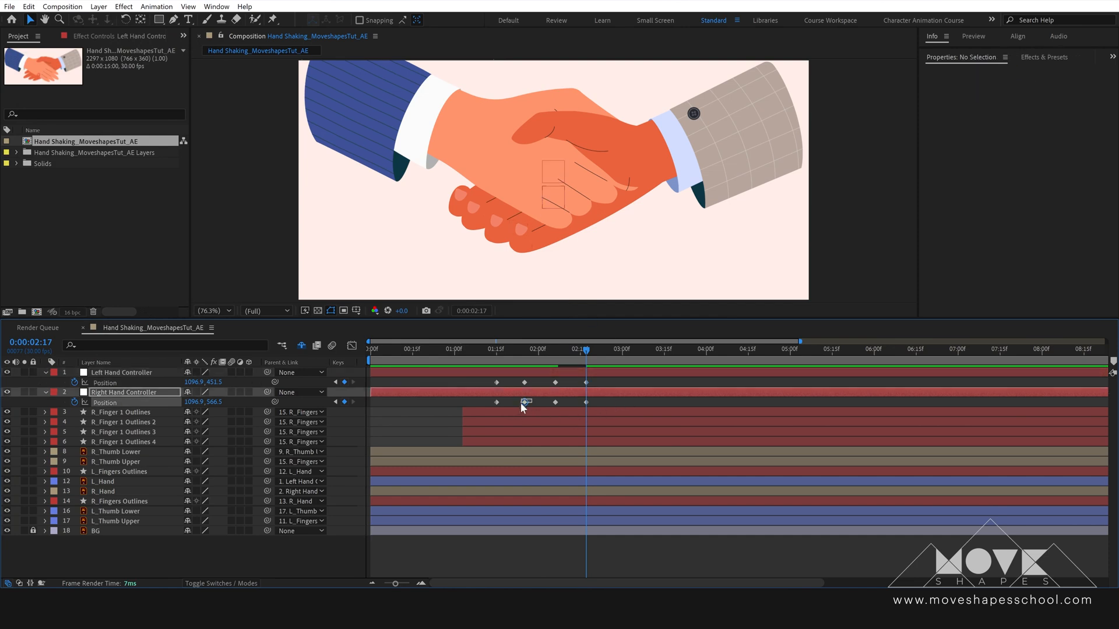
key("ctrl+v")
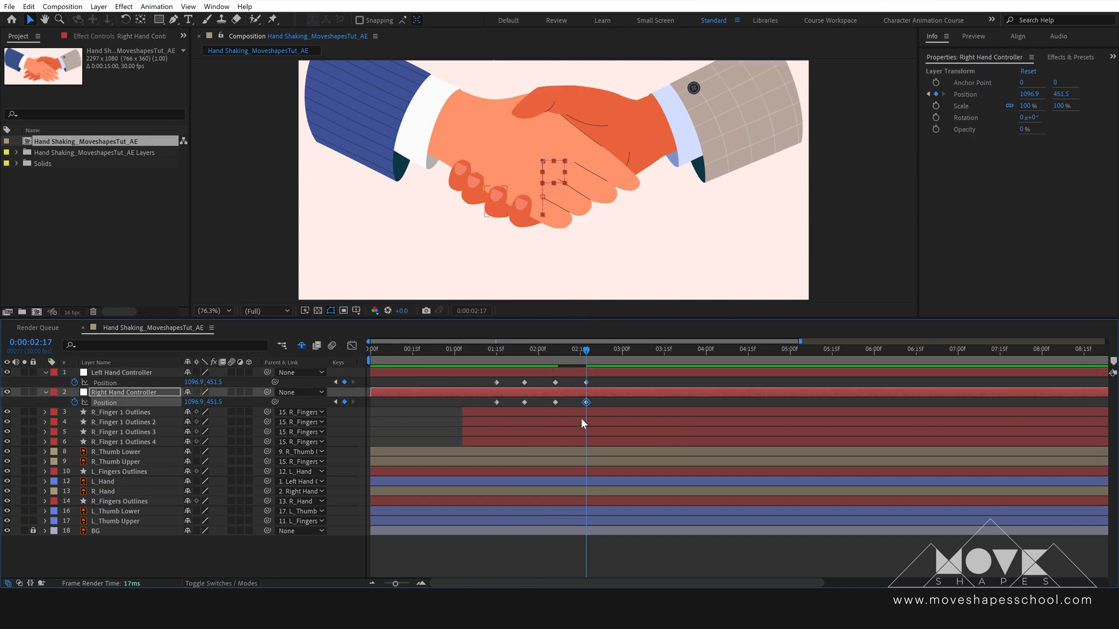
Apply Easy Ease to all Position keyframes of both hand controllers and preview the shake from the start
left_click(527, 358)
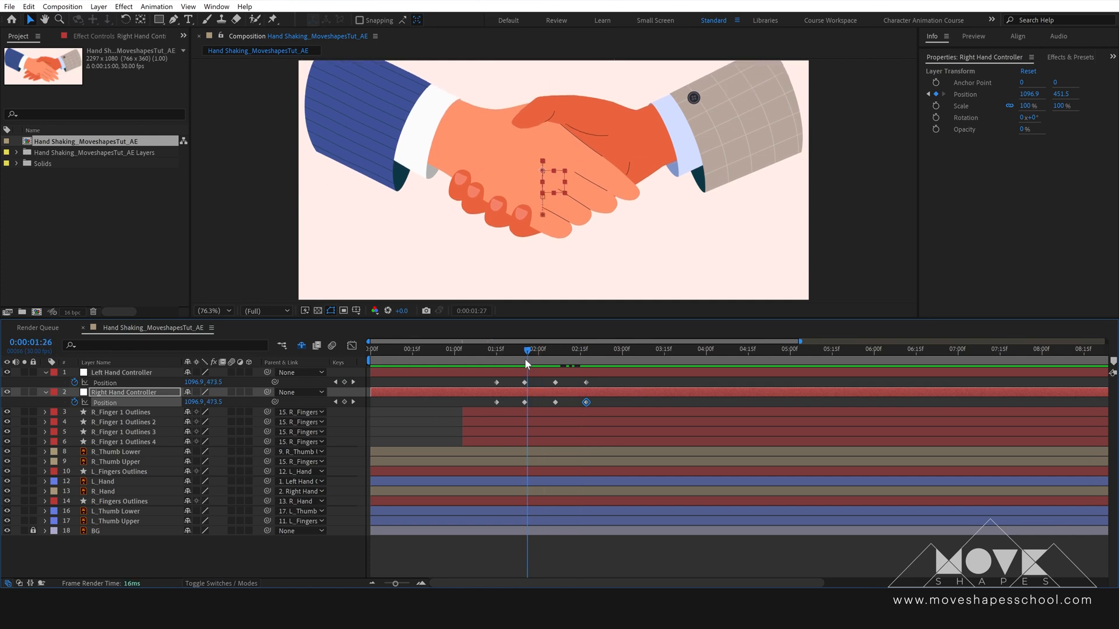
left_click_drag(524, 359, 486, 406)
key("F9")
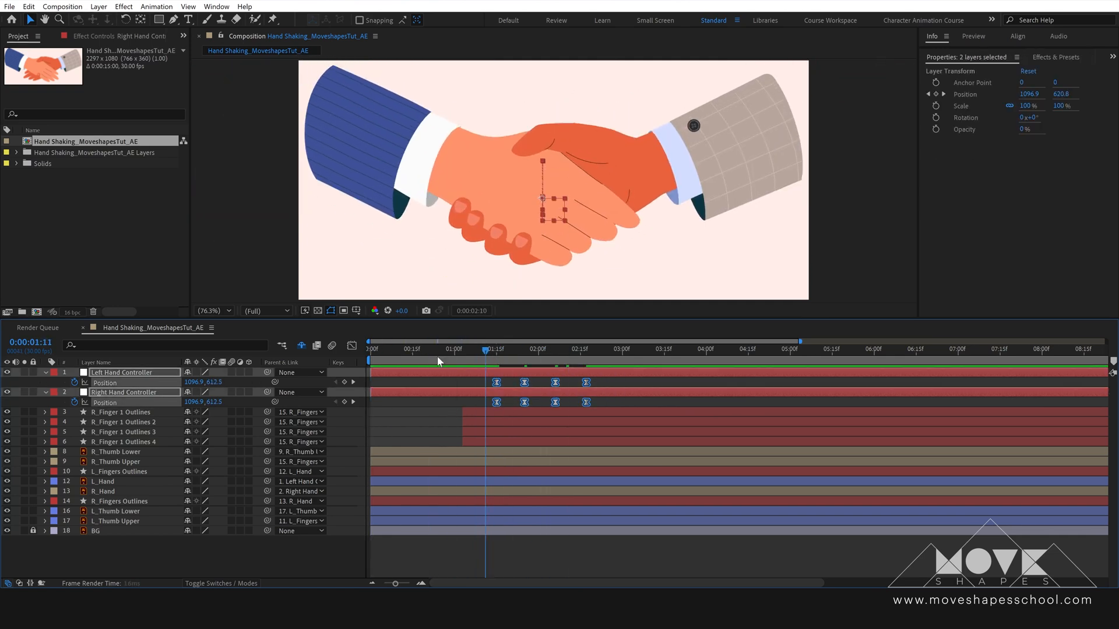
left_click_drag(471, 352, 363, 359)
key("space")
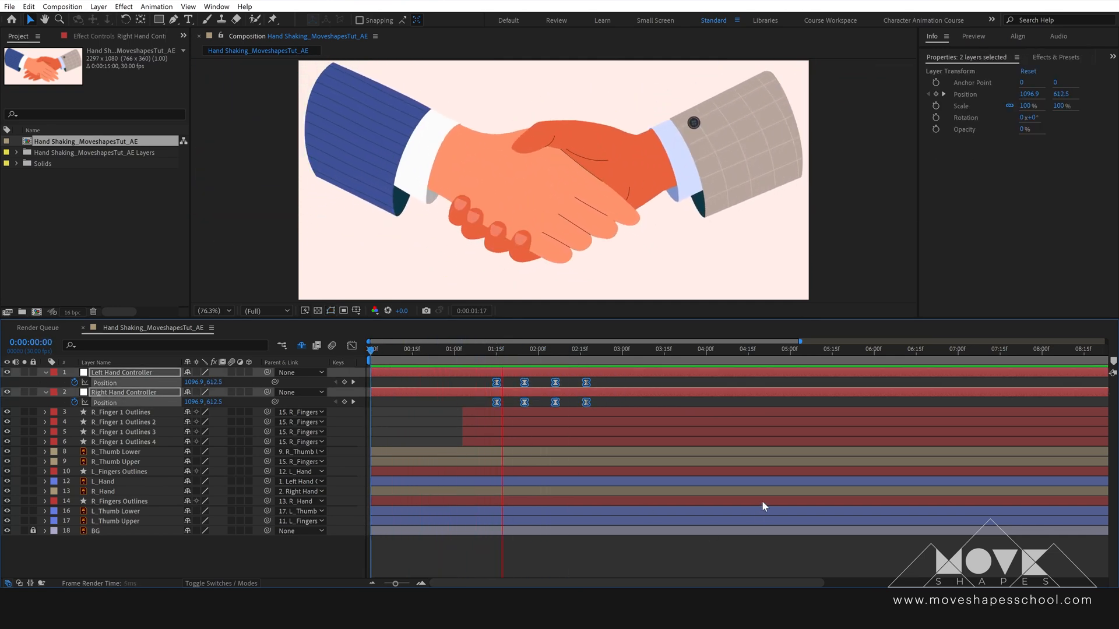
Reduce the downward drop of both hand controllers at 0:00:02:06 and preview the shake again
left_click_drag(489, 350, 555, 386)
left_click(556, 386)
left_click(565, 375)
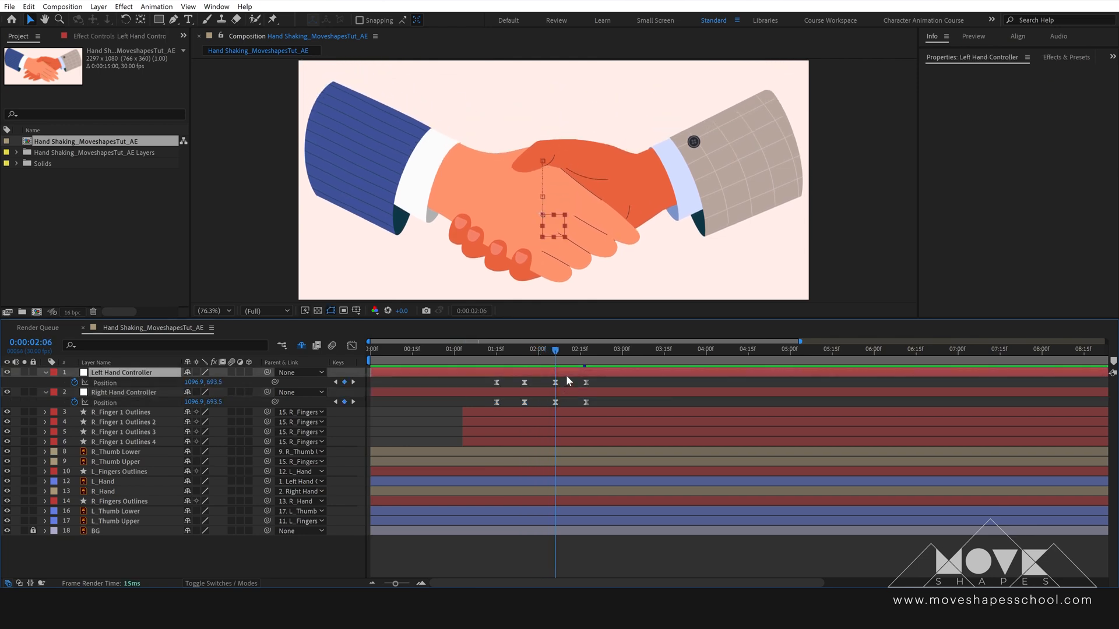
left_click(561, 394, "shift")
left_click_drag(216, 383, 183, 384)
left_click_drag(489, 351, 521, 362)
key("space")
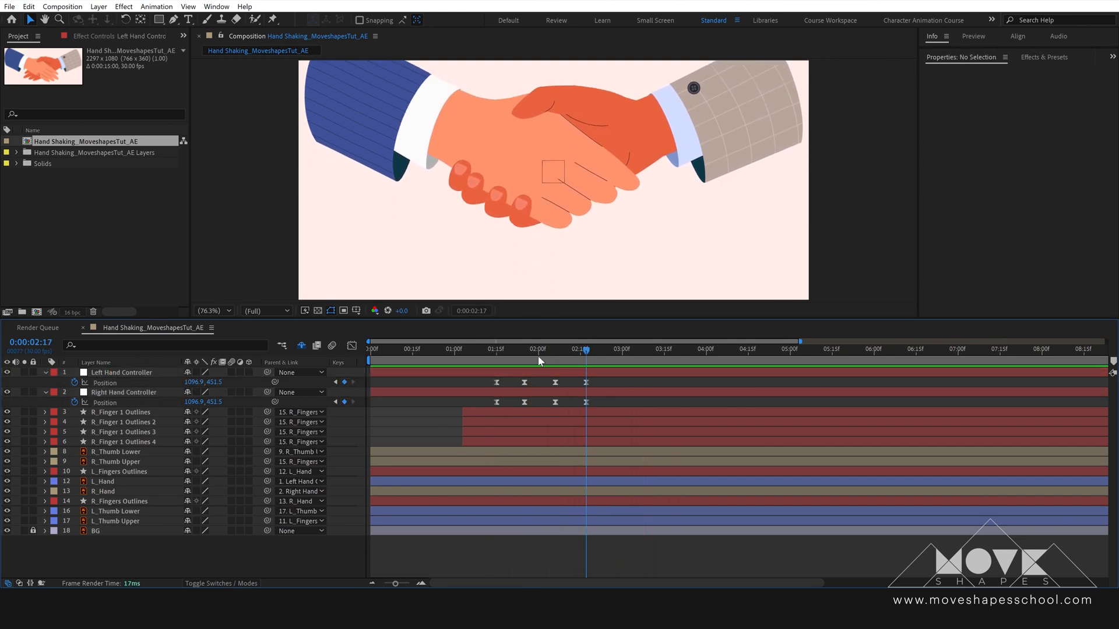
Show Rotation alongside Position for both hand controllers at 0:00:01:25, removing the trial Rotation keyframes
mouse_move(536, 353)
left_mouse_down()
mouse_move(493, 353)
mouse_move(526, 359)
left_mouse_up()
left_click(534, 371)
left_click(552, 392, "shift")
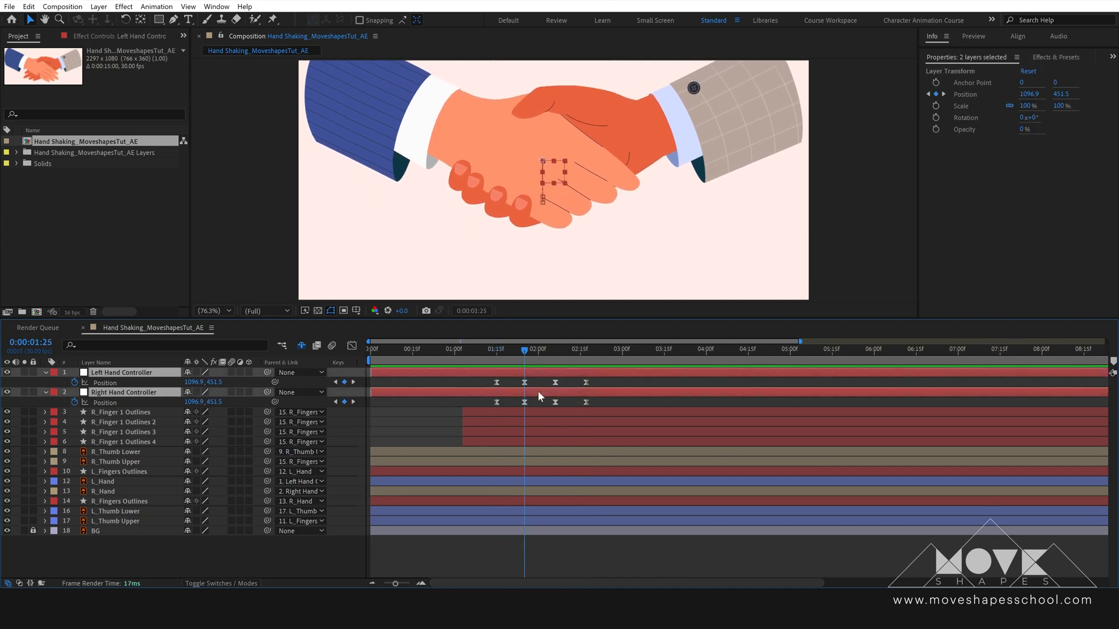
key("r")
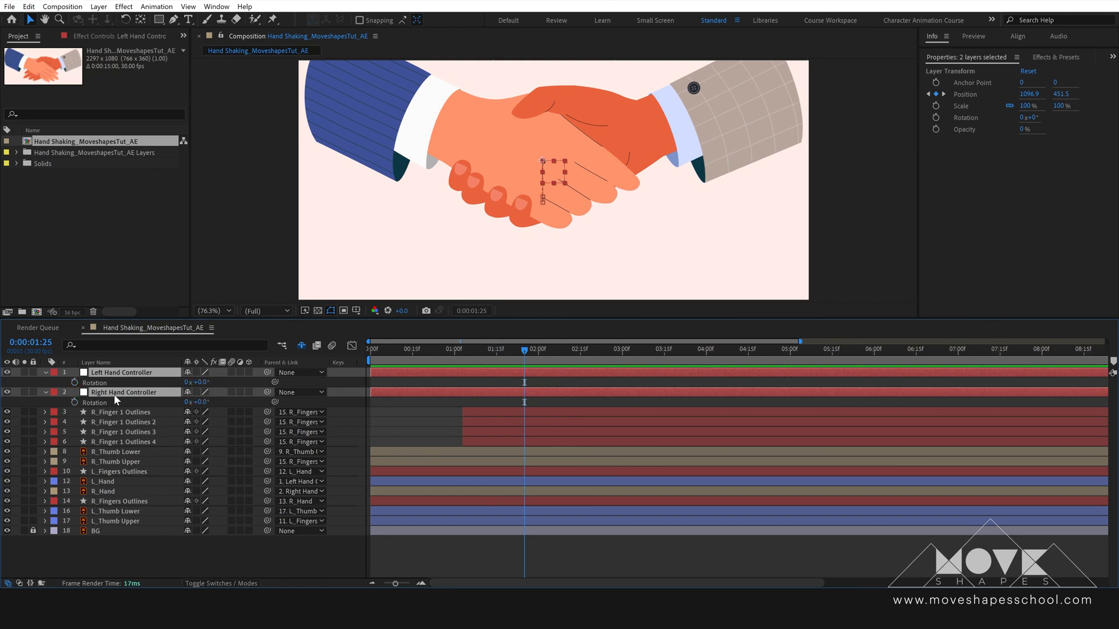
left_click(75, 382)
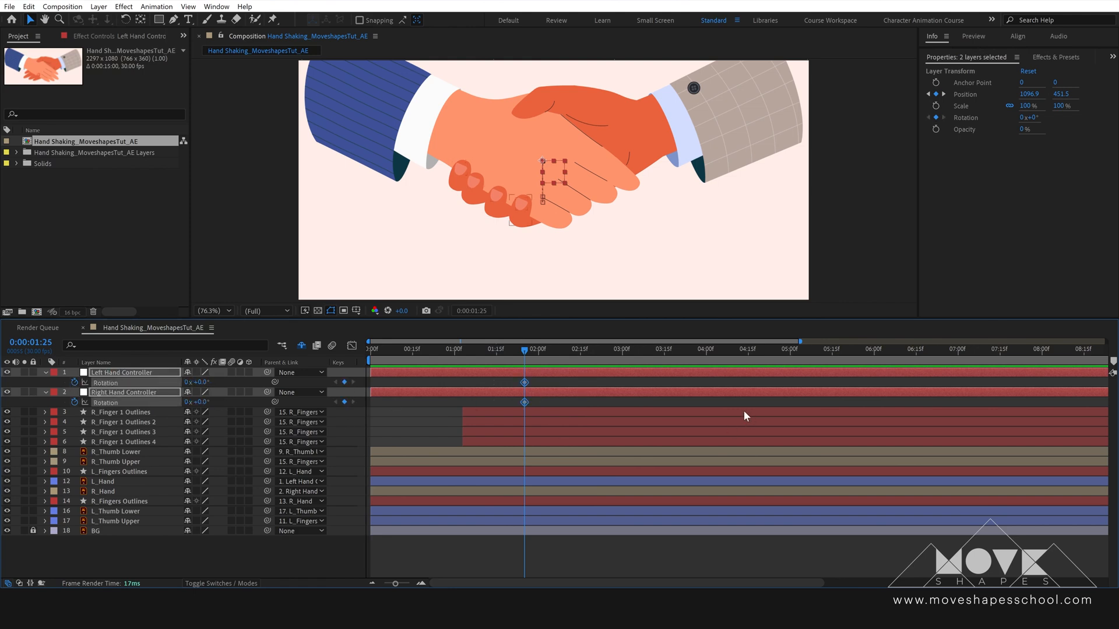
key("shift+p")
left_click(538, 402, "ctrl")
left_click(537, 400, "ctrl")
left_click(537, 391)
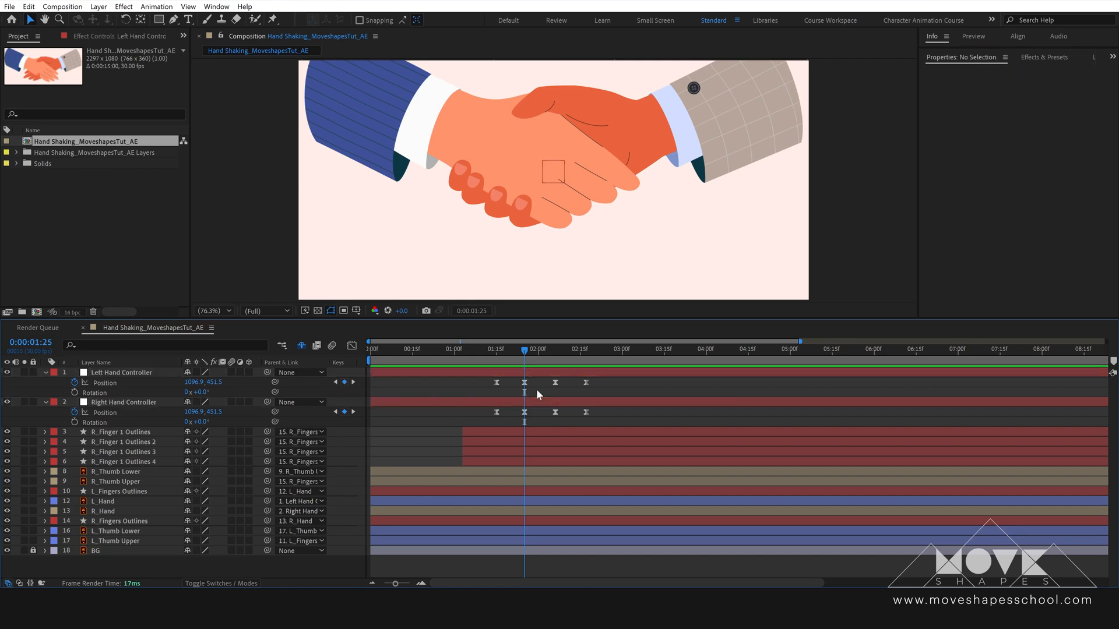
Set the Left Hand Controller's rotation to -6° and the Right Hand Controller's rotation to 6° at 0:00:01:25
left_click_drag(202, 393, 198, 394)
left_click(201, 393)
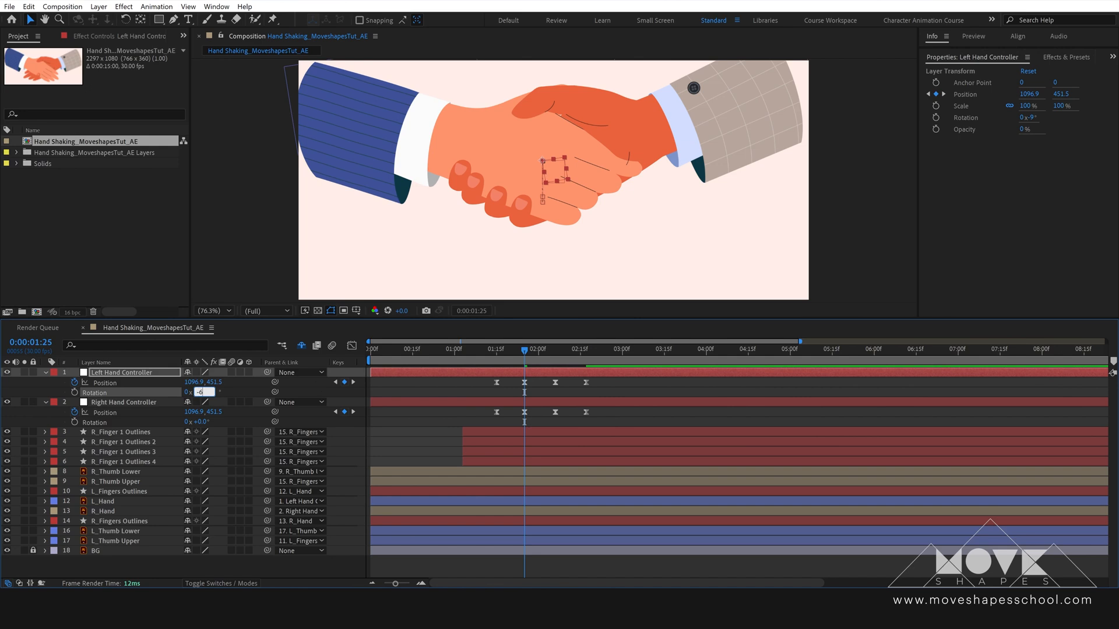
type("-6")
key("Return")
left_click(201, 421)
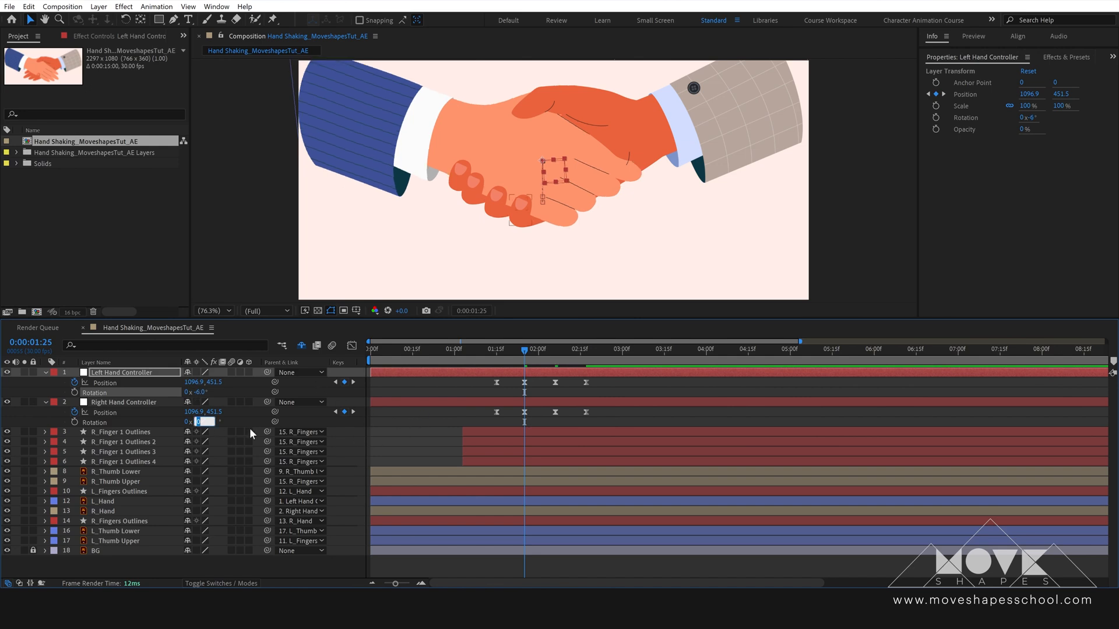
type("6")
key("Return")
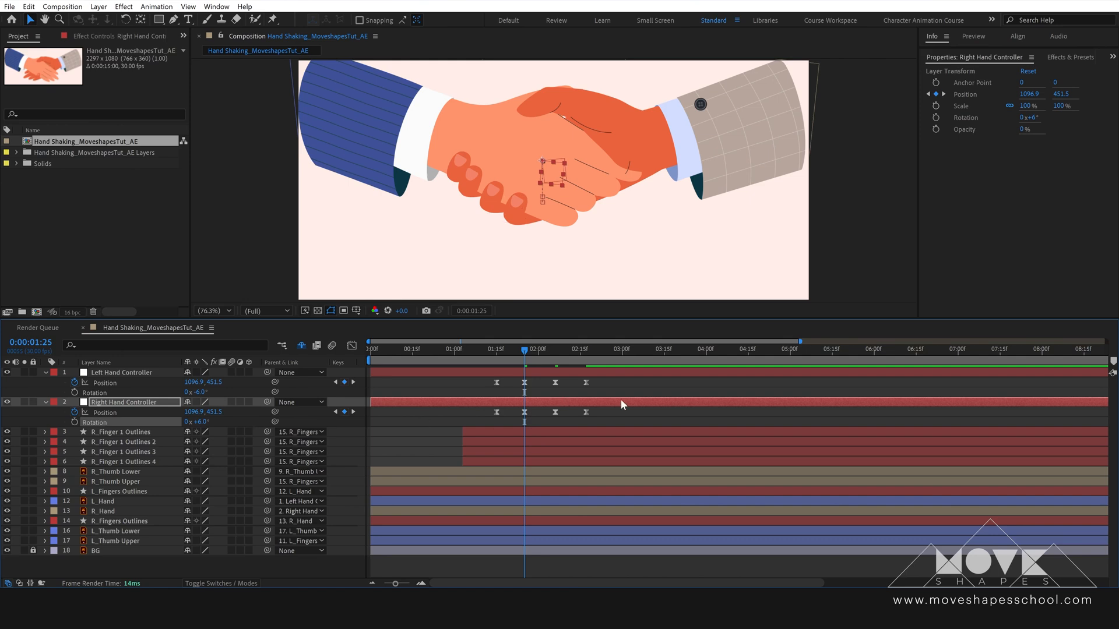
Start Rotation keyframes for both hand controllers at 0:00:01:25 and add keyframes with the same values at 0:00:02:17
mouse_move(528, 351)
left_mouse_down()
mouse_move(502, 356)
mouse_move(526, 356)
left_mouse_up()
left_click(74, 392)
left_click(75, 421)
left_click(571, 391)
left_click_drag(528, 350, 585, 354)
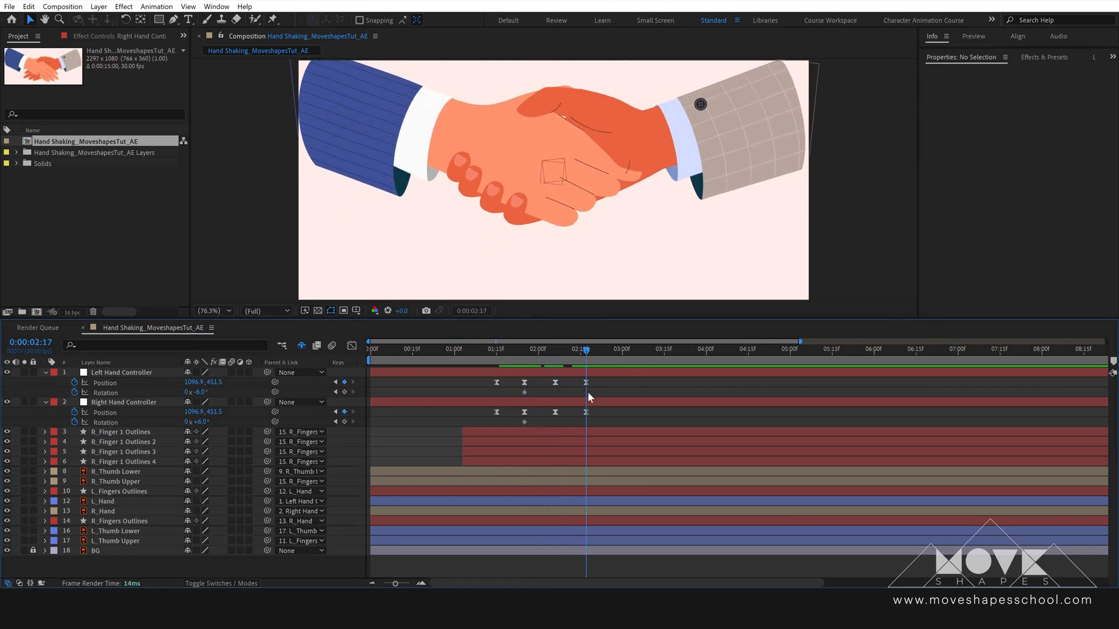
left_click(345, 391)
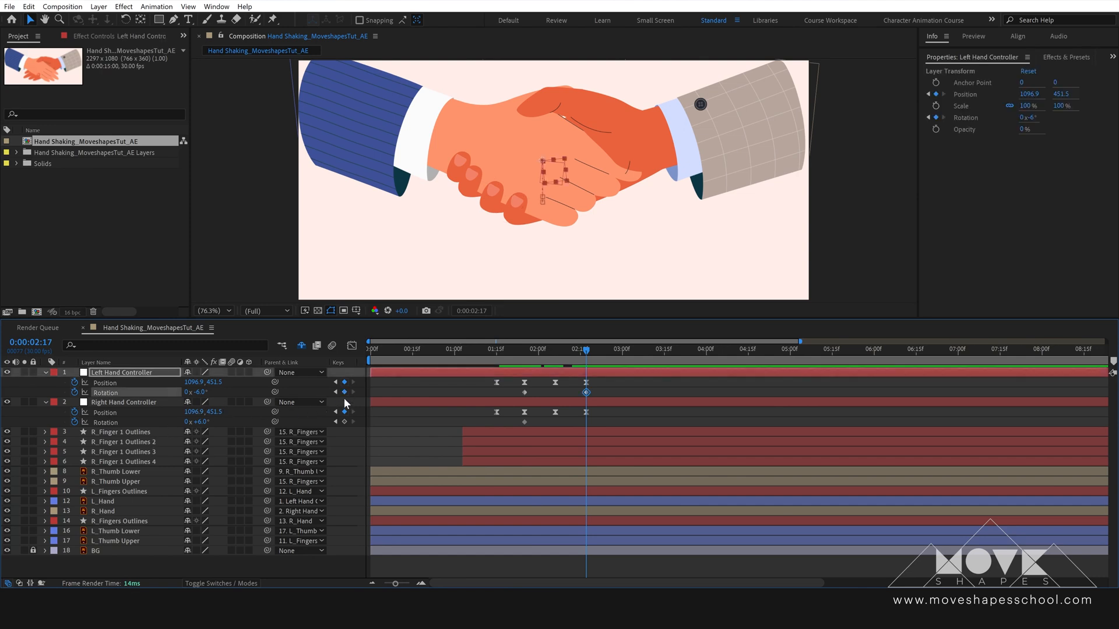
left_click(345, 421)
Set the rotation of both hand controllers to 0° at 0:00:02:06
left_click_drag(582, 354, 550, 356)
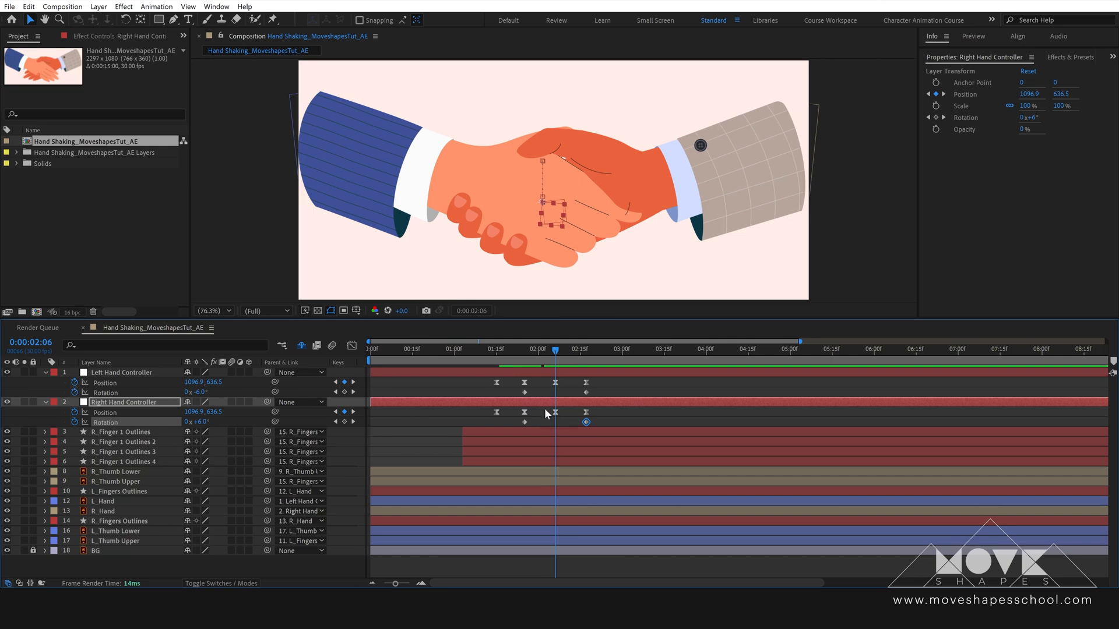
left_click(198, 392)
type("0")
key("Return")
left_click(200, 421)
type("0")
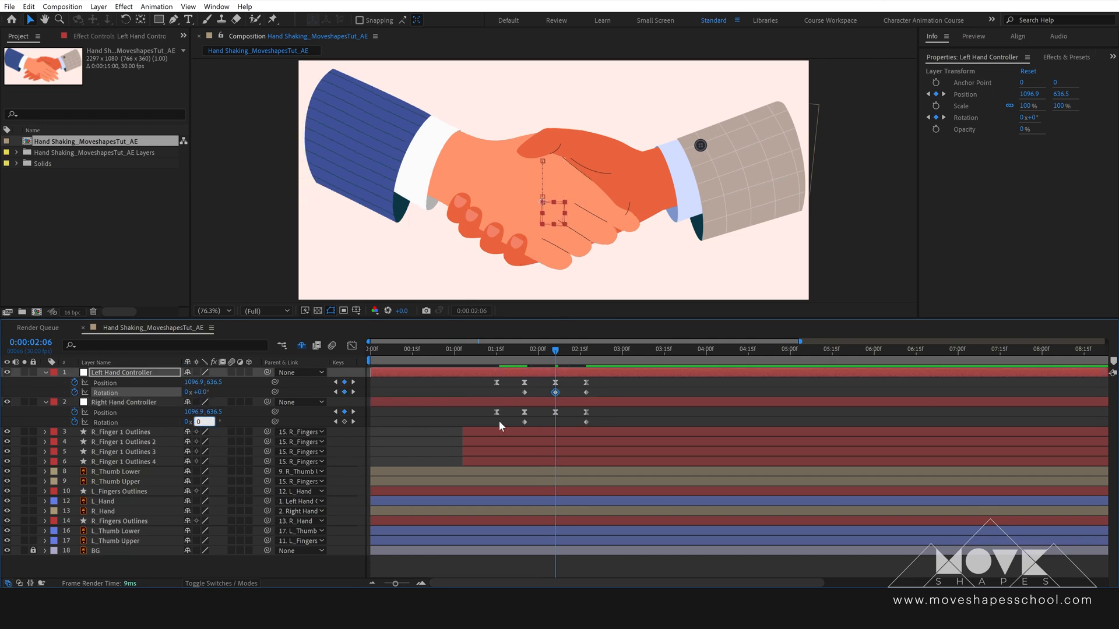
left_click(549, 420)
Apply Easy Ease to the Position and Rotation keyframes of both hand controllers and scrub through the shake
left_click_drag(603, 380, 496, 425)
key("F9")
left_click(607, 390)
mouse_move(519, 348)
left_mouse_down()
mouse_move(558, 358)
mouse_move(521, 367)
mouse_move(579, 370)
mouse_move(489, 363)
mouse_move(523, 366)
left_mouse_up()
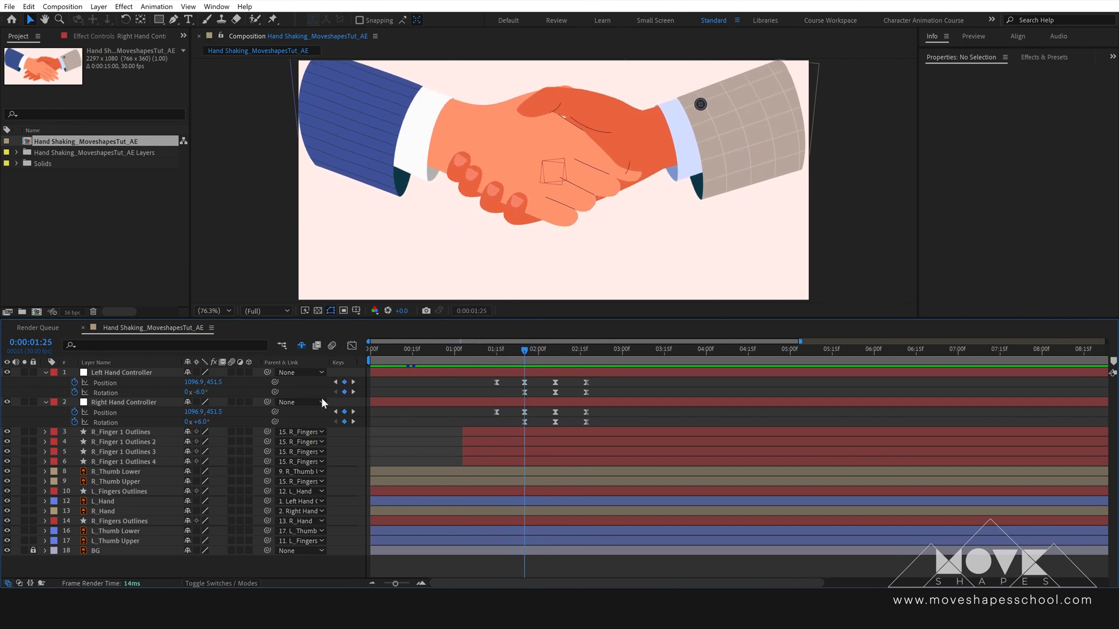
Set the Left Hand Controller's rotation to -2° and the Right Hand Controller's rotation to 2° at 0:00:01:15
left_click_drag(526, 355, 497, 357)
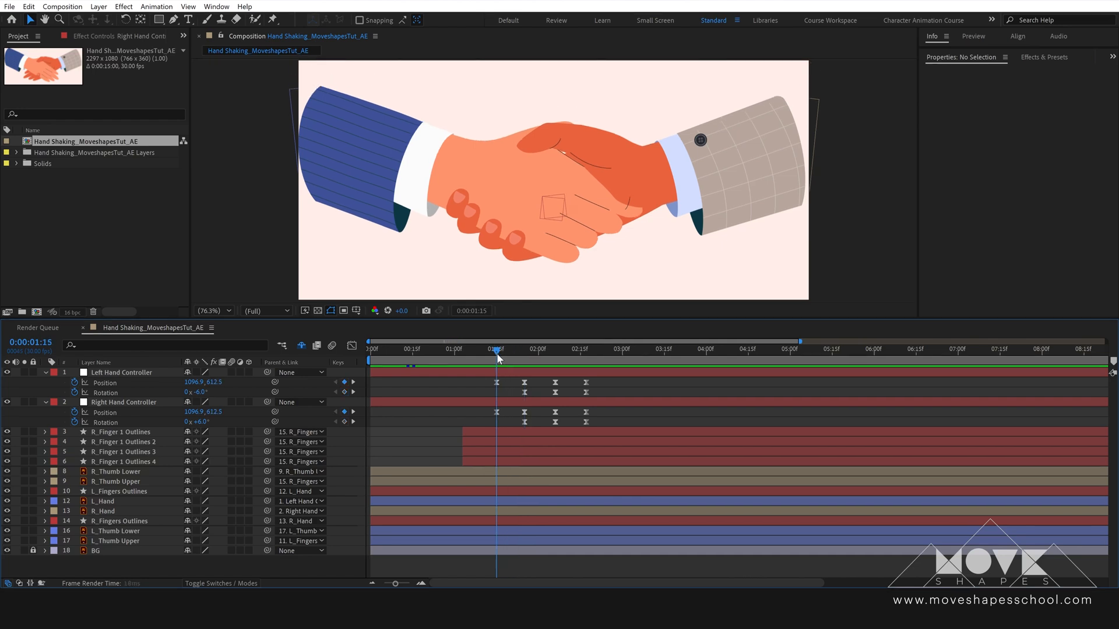
left_click(201, 392)
type("-")
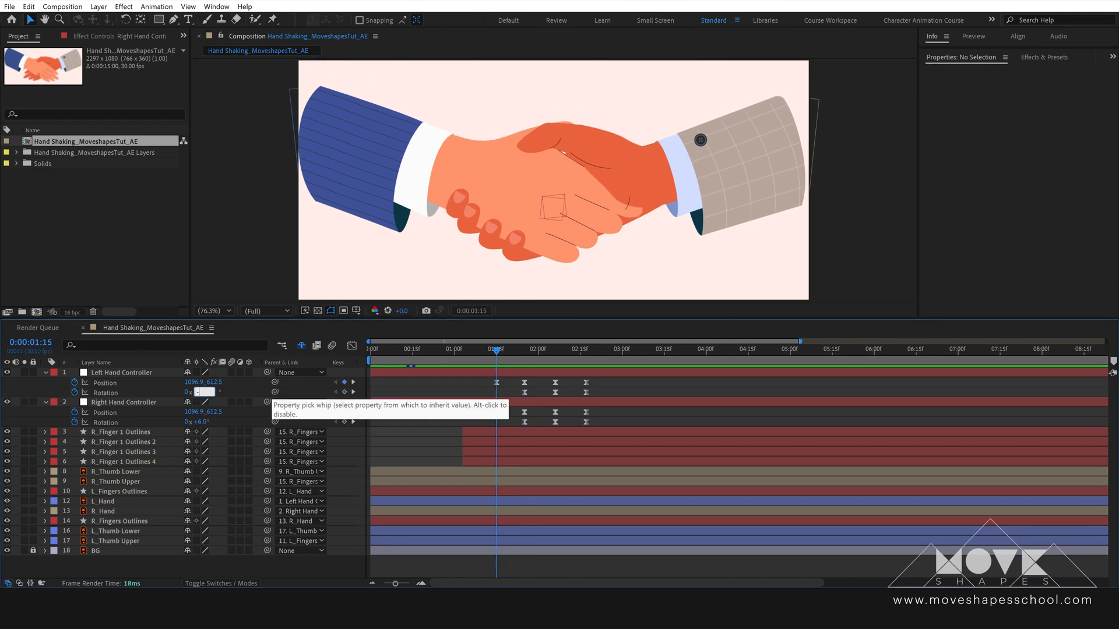
type("2")
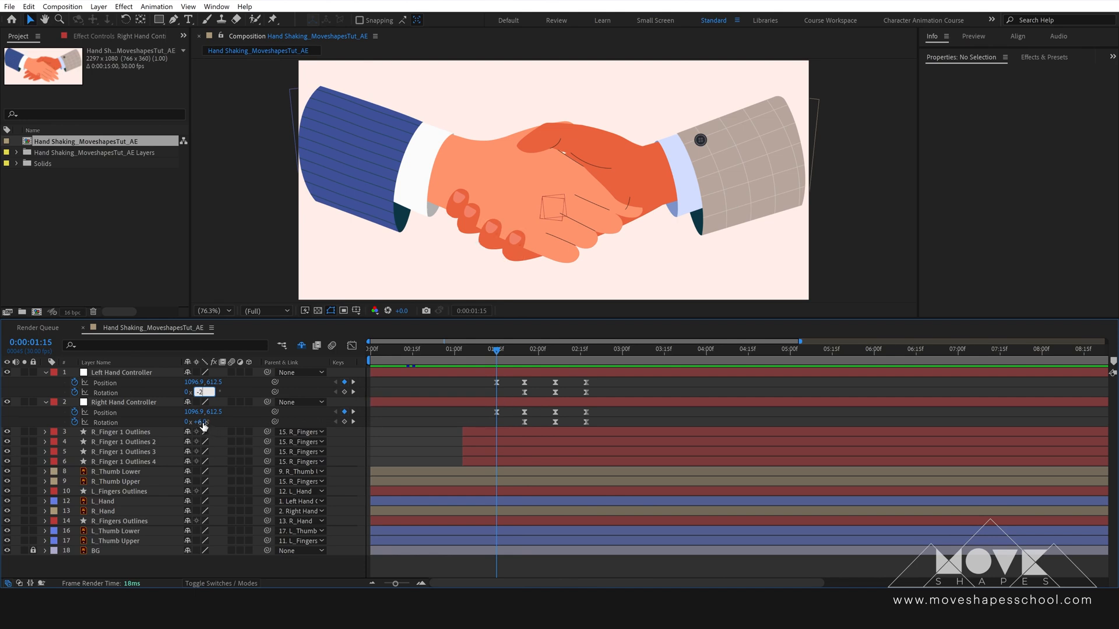
left_click(202, 422)
type("2")
key("Return")
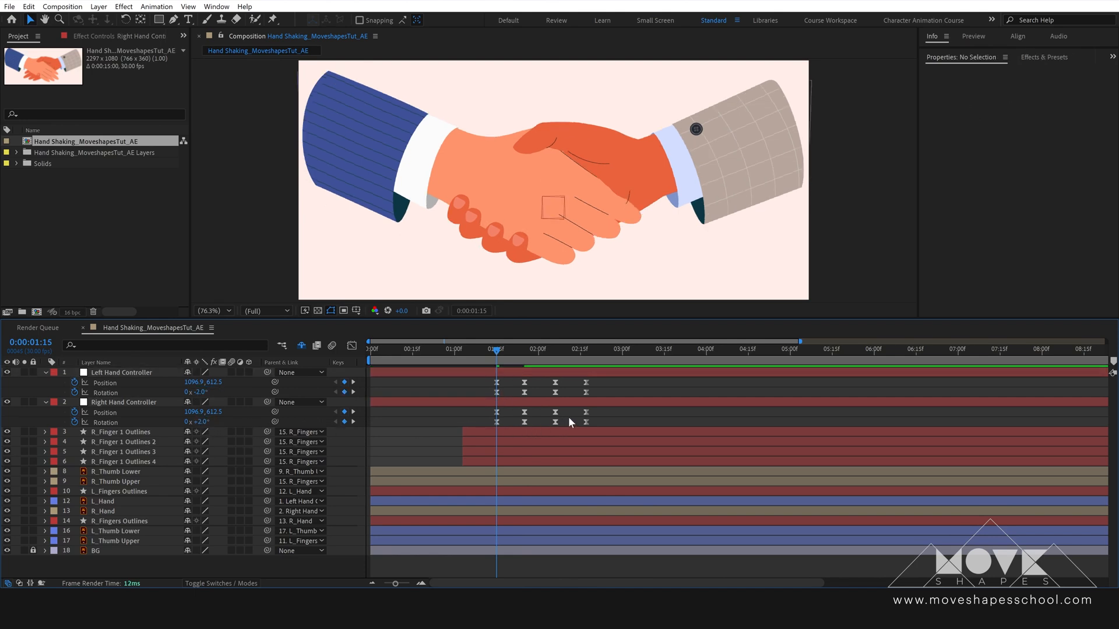
Reapply Easy Ease to all keyframes of both hand controllers and preview the shake from the start
left_click_drag(499, 358, 370, 351)
key("space")
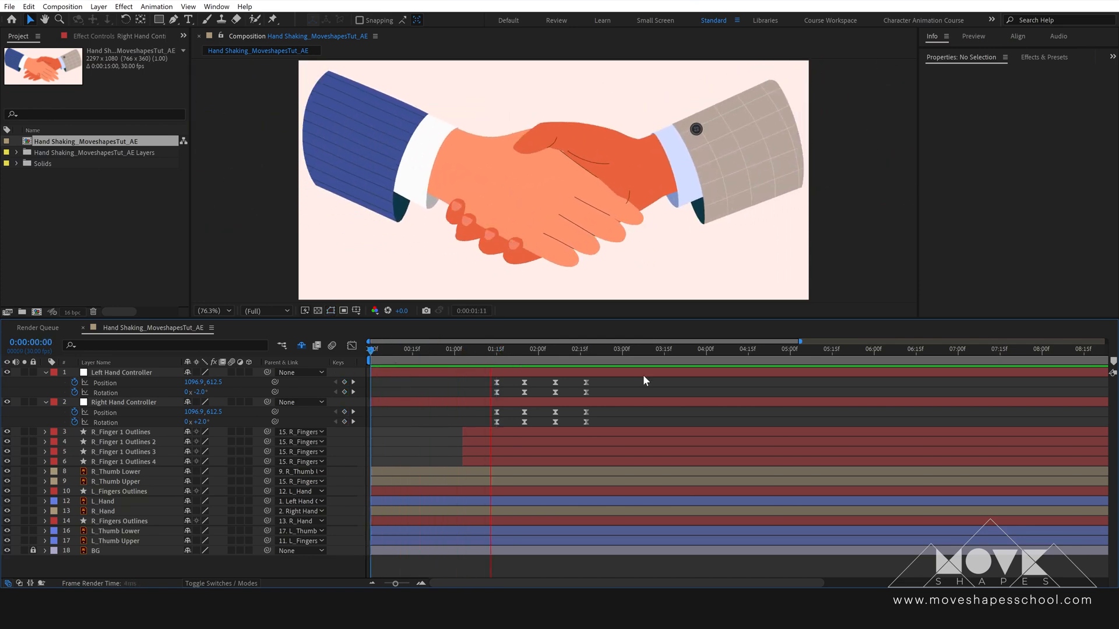
key("space")
left_click_drag(601, 379, 466, 439)
key("F9")
left_click_drag(479, 355, 370, 353)
left_click(401, 395)
key("space")
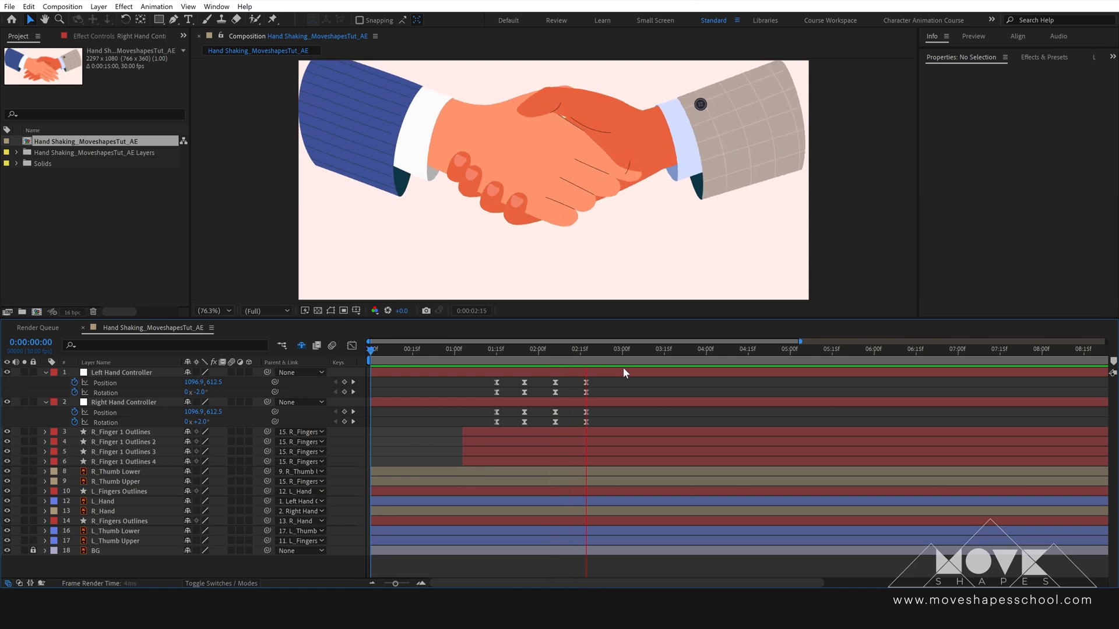
Reveal the keyframed Path properties of the L_Fingers Outlines layer with the playhead at 0:00:01:25
left_click_drag(466, 349, 522, 404)
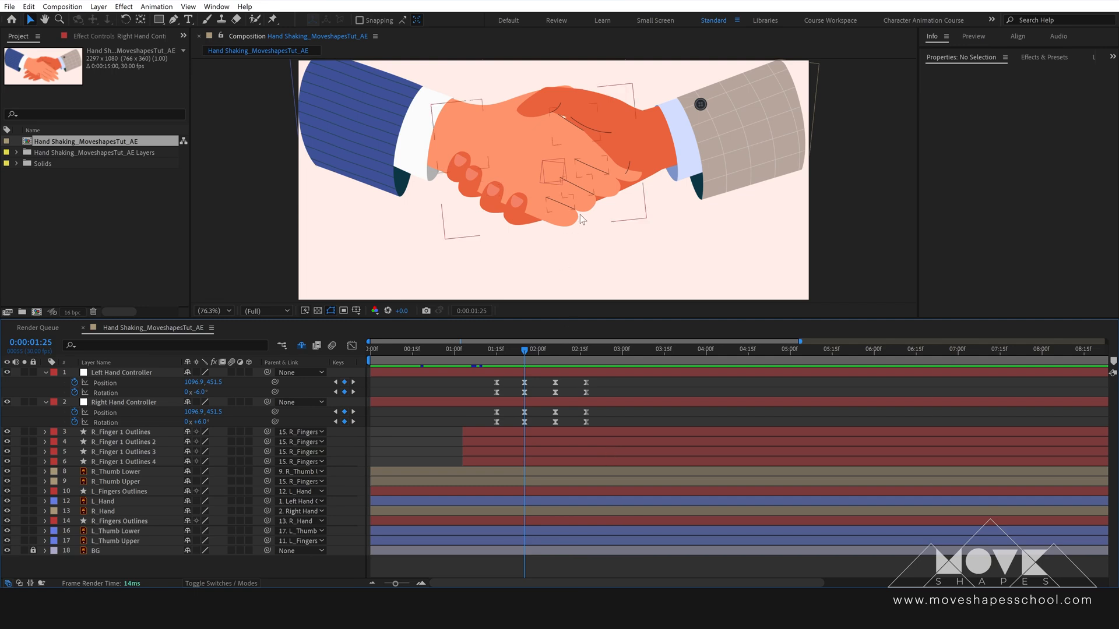
left_click(601, 187)
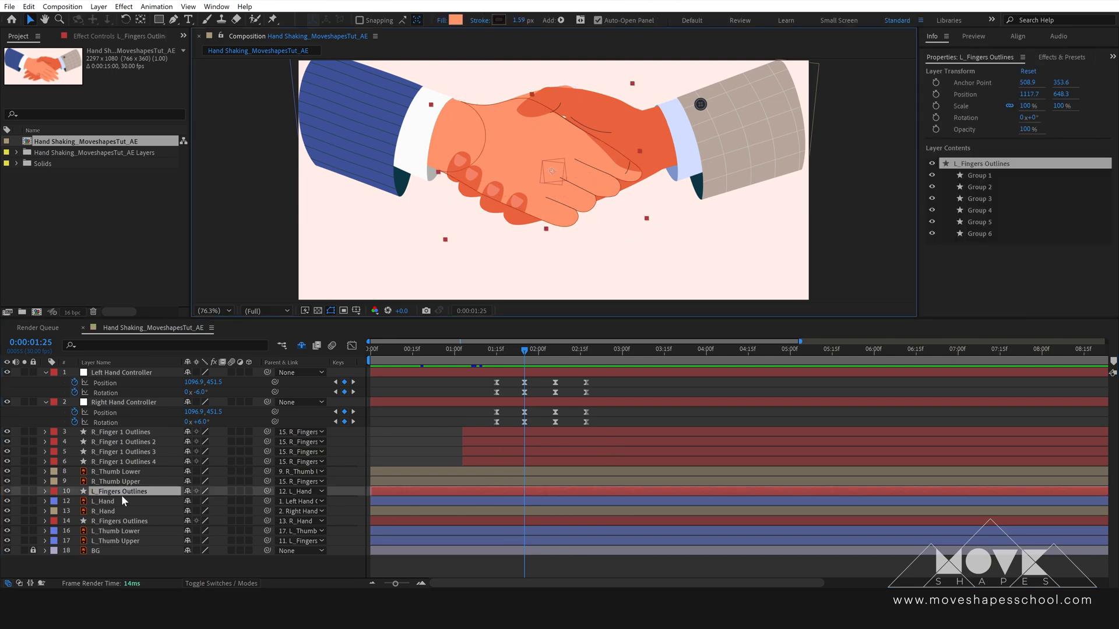
key("u")
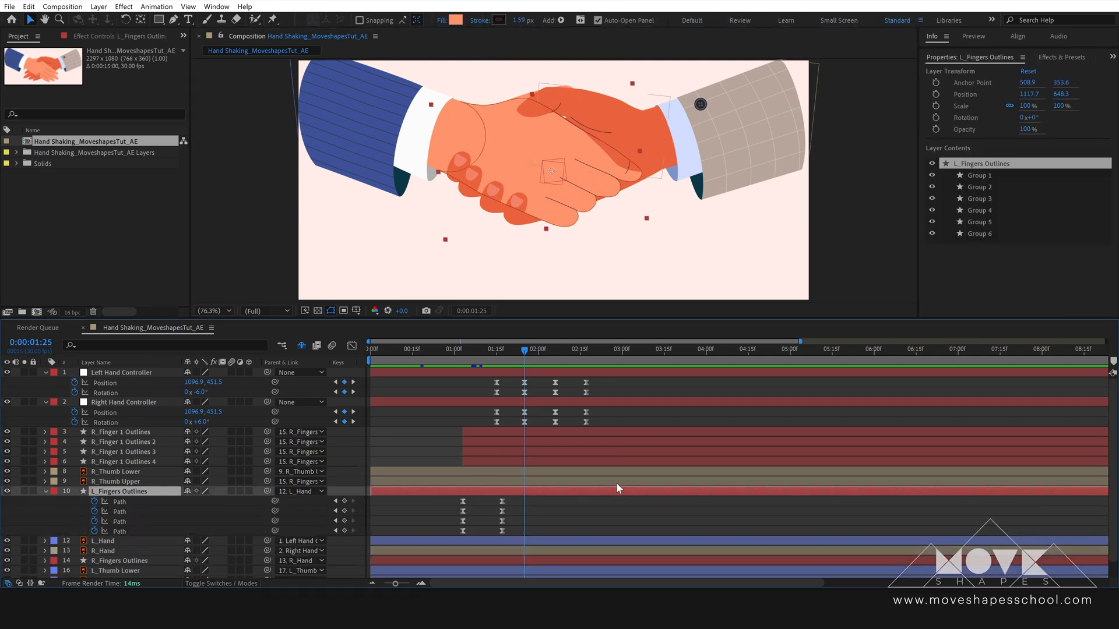
left_click(554, 511)
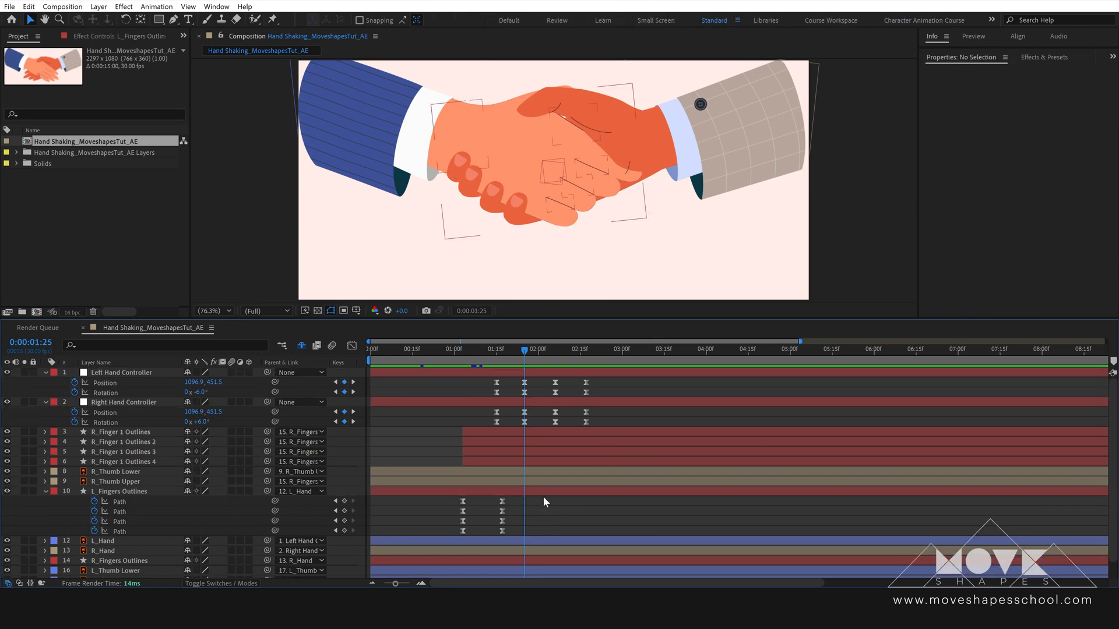
mouse_move(522, 362)
left_mouse_down()
mouse_move(480, 358)
mouse_move(523, 359)
left_mouse_up()
left_click(502, 501)
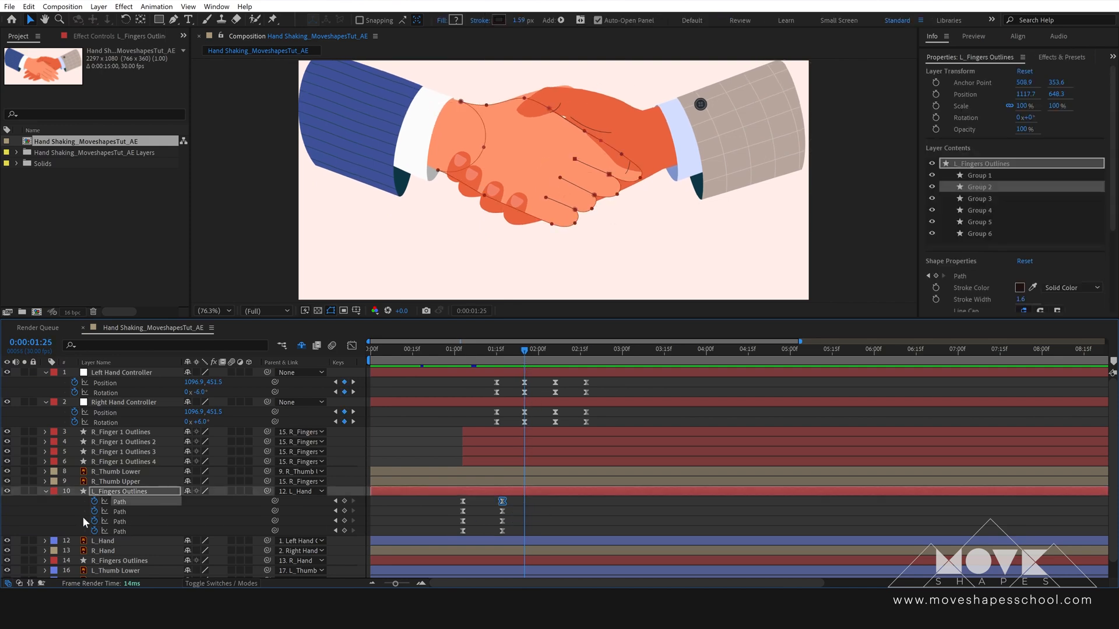
left_click(376, 505)
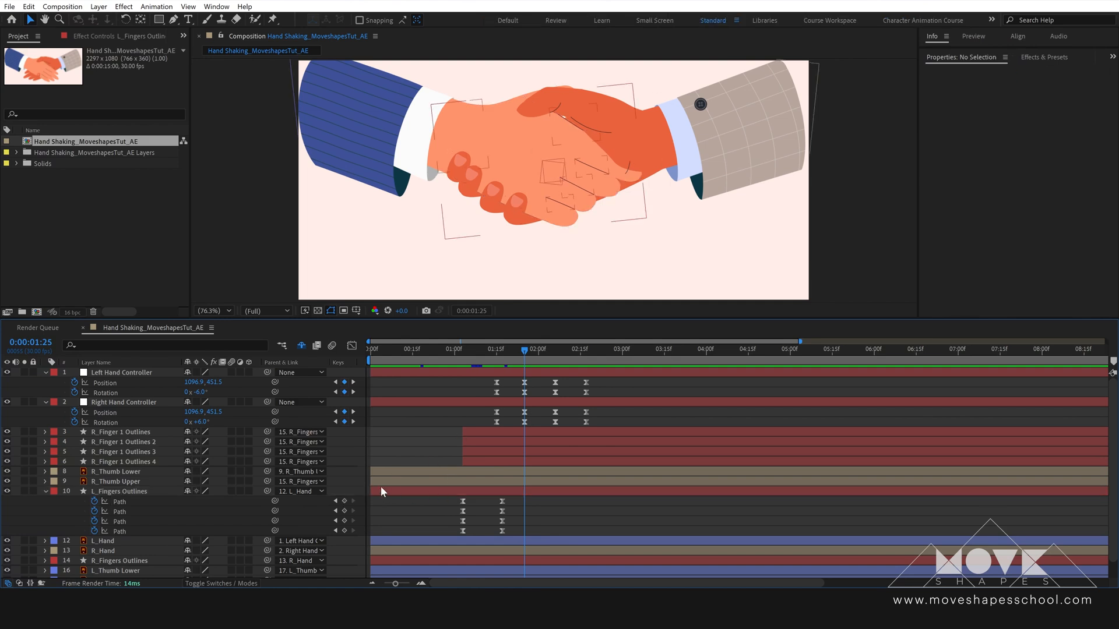
Add keyframes to all four Path properties of L_Fingers Outlines at 0:00:01:25
left_click(344, 501)
left_click(344, 511)
left_click(345, 521)
left_click(344, 531)
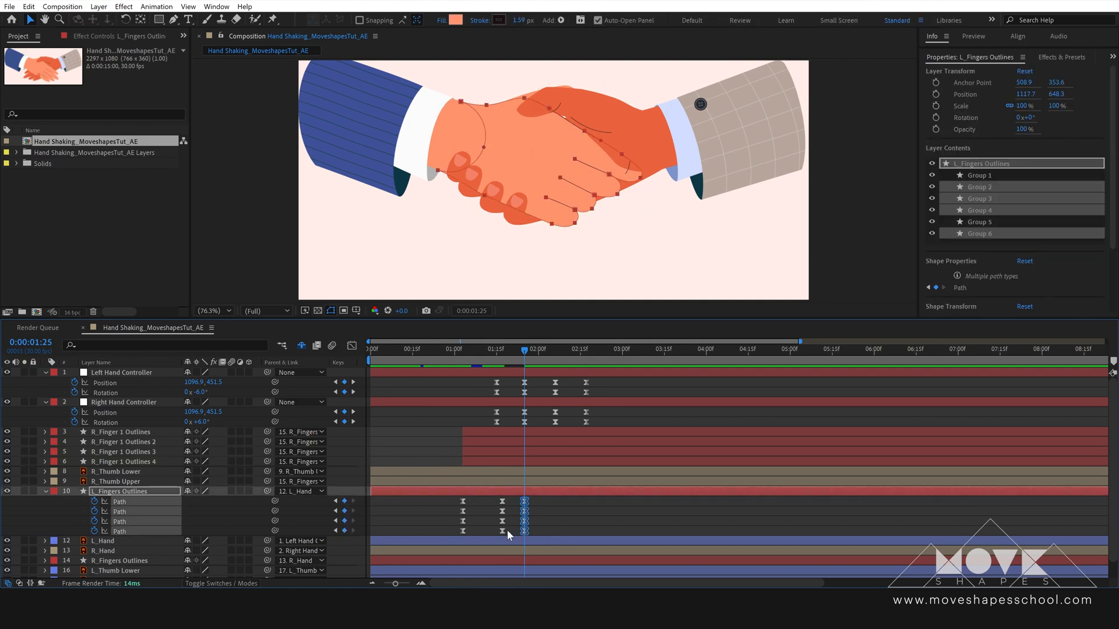
left_click(546, 522)
Reshape the L_Fingers Outlines paths at 0:00:01:25 by moving the fingertip points and the ends of the finger crease lines
left_click(525, 501)
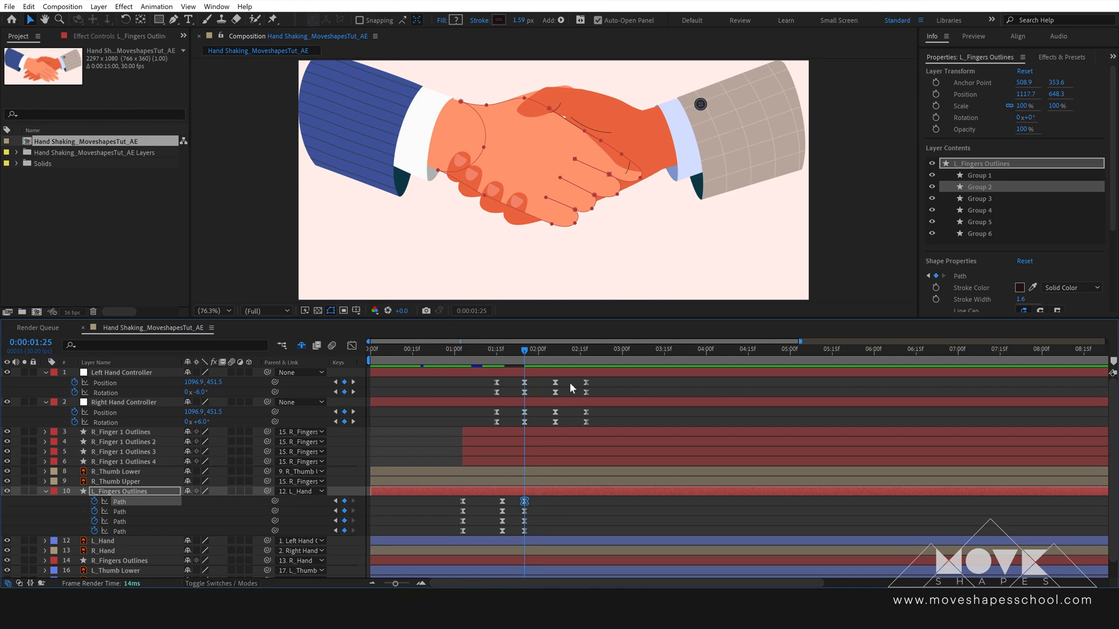
key("slash")
scroll(619, 228, "up", 1)
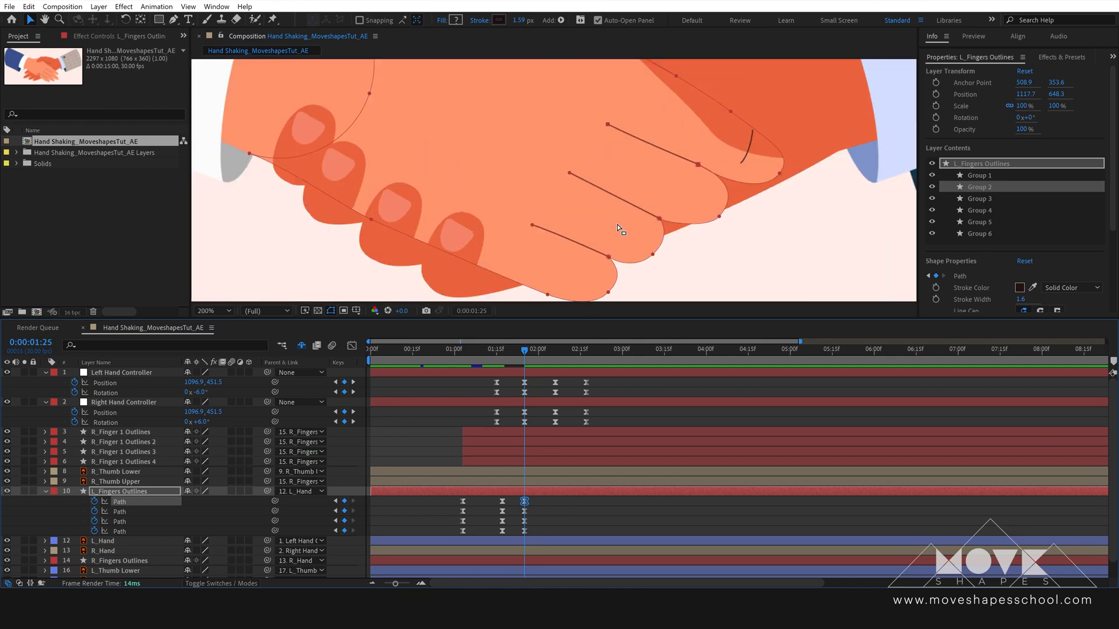
left_click_drag(684, 239, 663, 172)
left_click_drag(606, 256, 500, 181)
left_click_drag(588, 189, 576, 193)
left_click_drag(661, 203, 626, 142)
left_click_drag(638, 151, 644, 165)
left_click_drag(730, 173, 704, 134)
left_click_drag(726, 186, 694, 176)
left_click_drag(684, 188, 679, 183)
left_click_drag(731, 152, 643, 224)
left_click_drag(684, 184, 699, 212)
left_click_drag(688, 157, 683, 167)
left_click(631, 131)
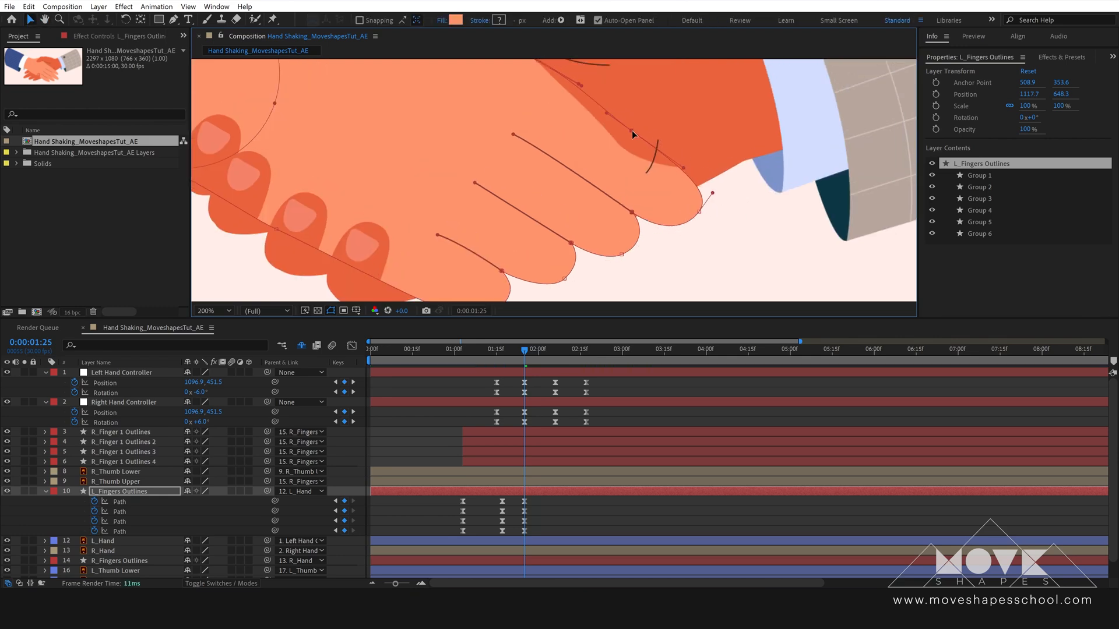
left_click(564, 278)
left_click(540, 503)
scroll(618, 224, "down", 2)
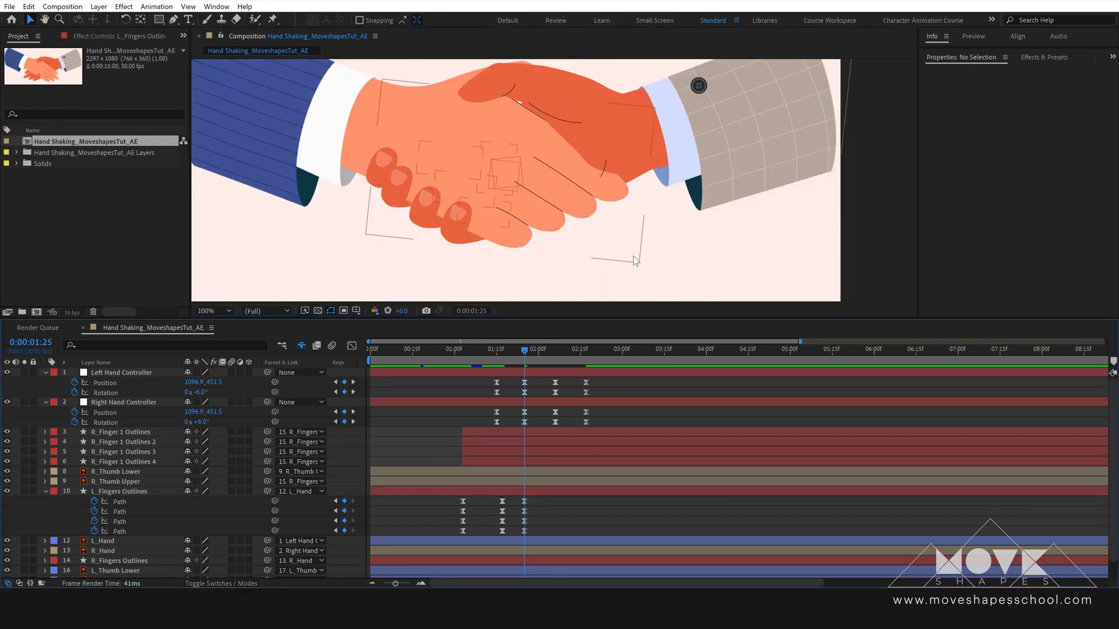
Copy the L_Fingers Outlines Path keyframes preceding 0:00:01:25 to 0:00:02:06 and fit the composition in view
left_click_drag(522, 352, 555, 397)
left_click_drag(712, 259, 729, 189)
left_click_drag(509, 498, 491, 533)
key("ctrl+c")
key("ctrl+v")
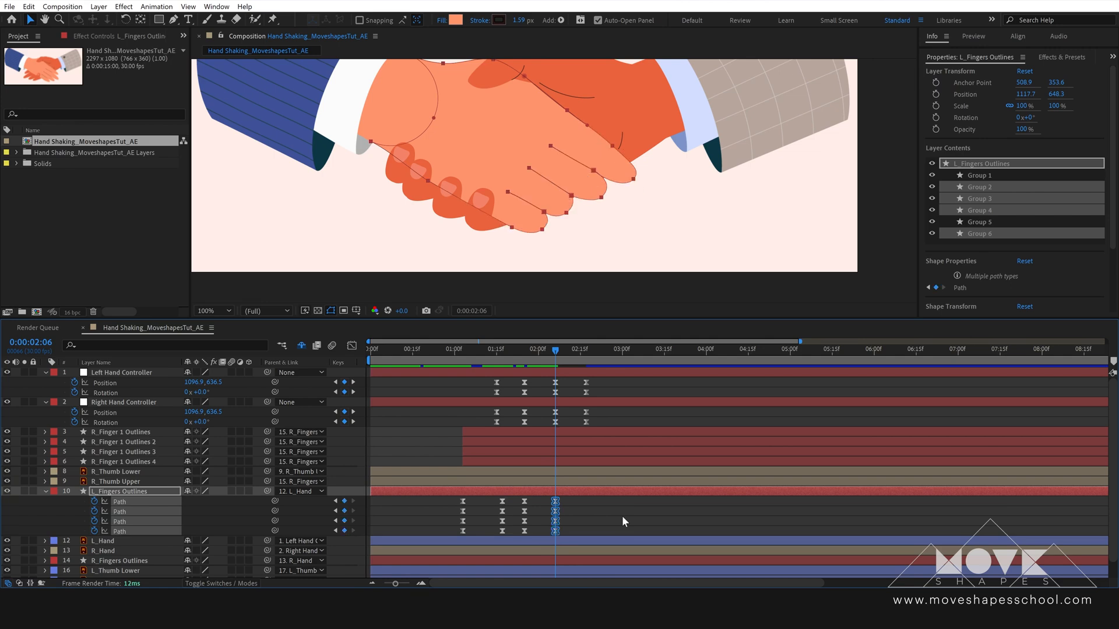
left_click(613, 516)
left_click(224, 311)
left_click(218, 323)
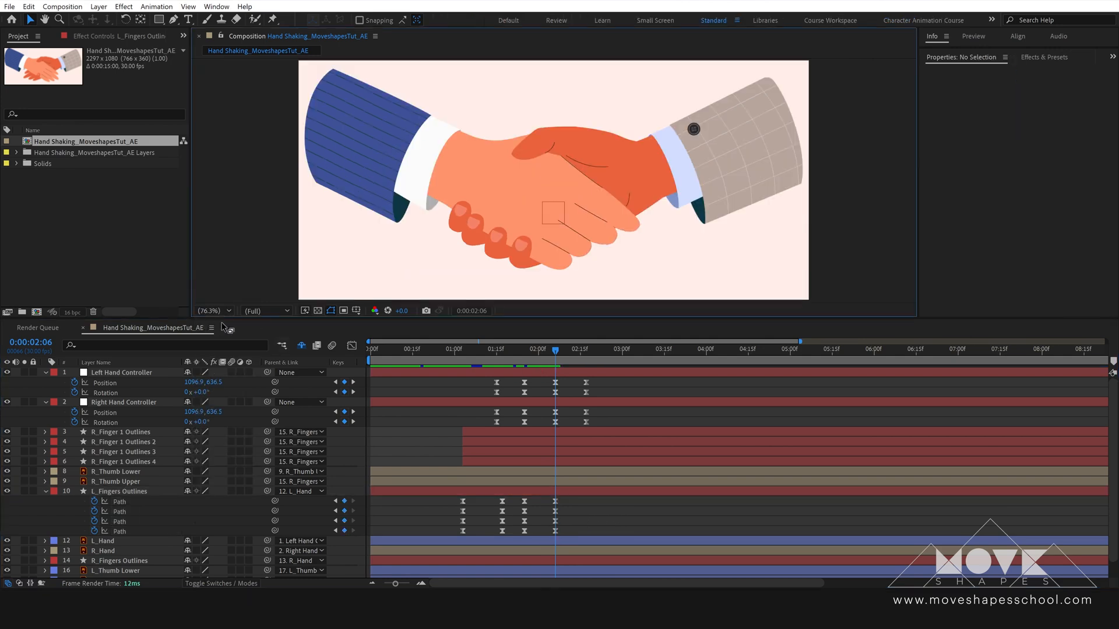
Copy the L_Fingers Outlines Path keyframes from 0:00:01:25 to 0:00:02:17 and scrub through the finger movement
left_click_drag(526, 353, 586, 375)
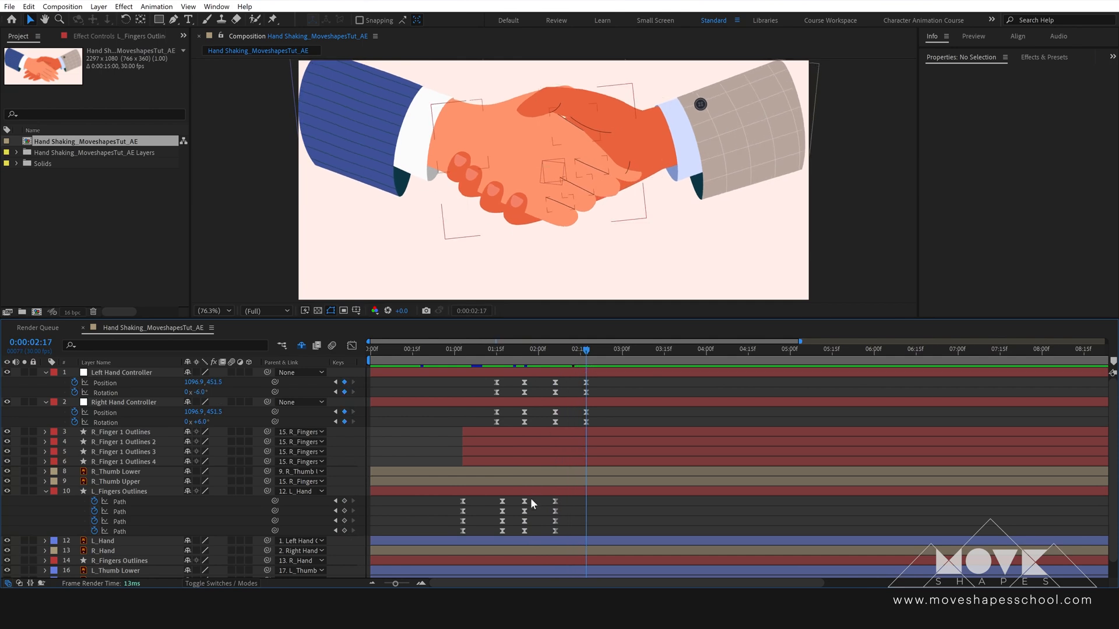
left_click_drag(534, 502, 519, 534)
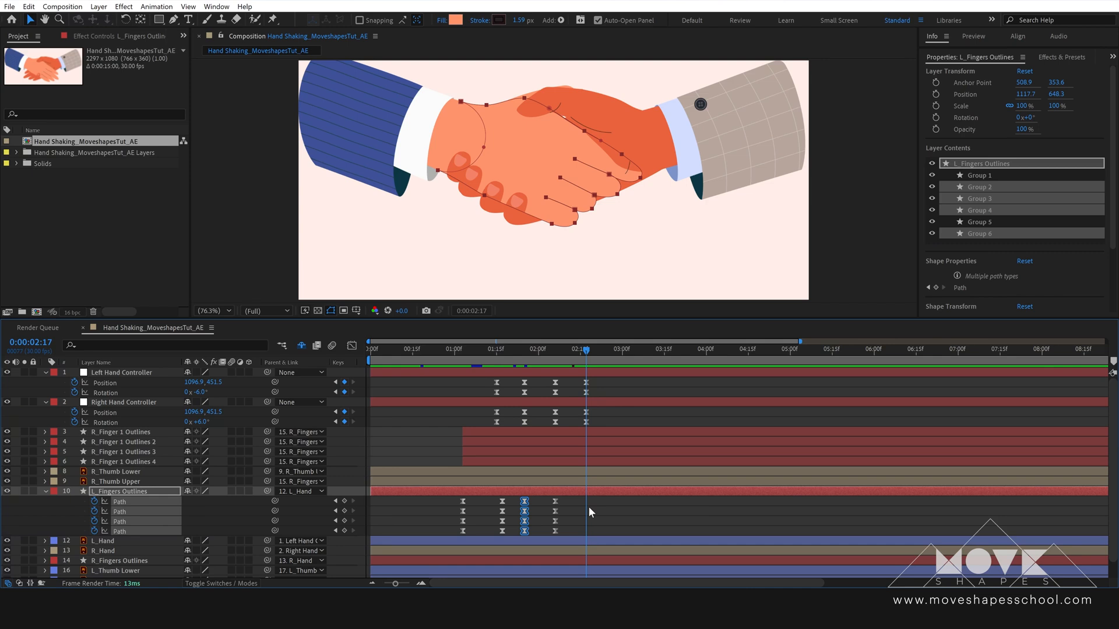
key("ctrl+v")
left_click(606, 503)
left_click_drag(586, 361, 520, 358)
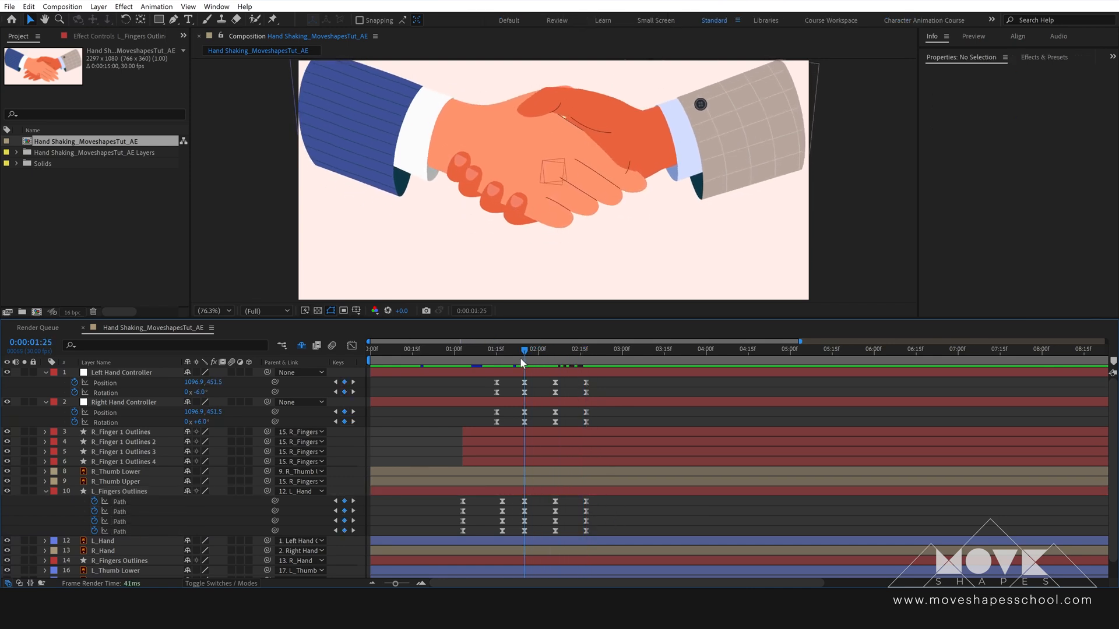
left_click_drag(520, 359, 587, 366)
Repeat the Right Hand Controller's Position and Rotation keyframes from 0:00:01:25 to 0:00:02:17, pasting them at 0:00:02:17
left_click_drag(587, 367, 520, 406)
scroll(582, 367, "down", 1)
key("ctrl+c")
key("ctrl+v")
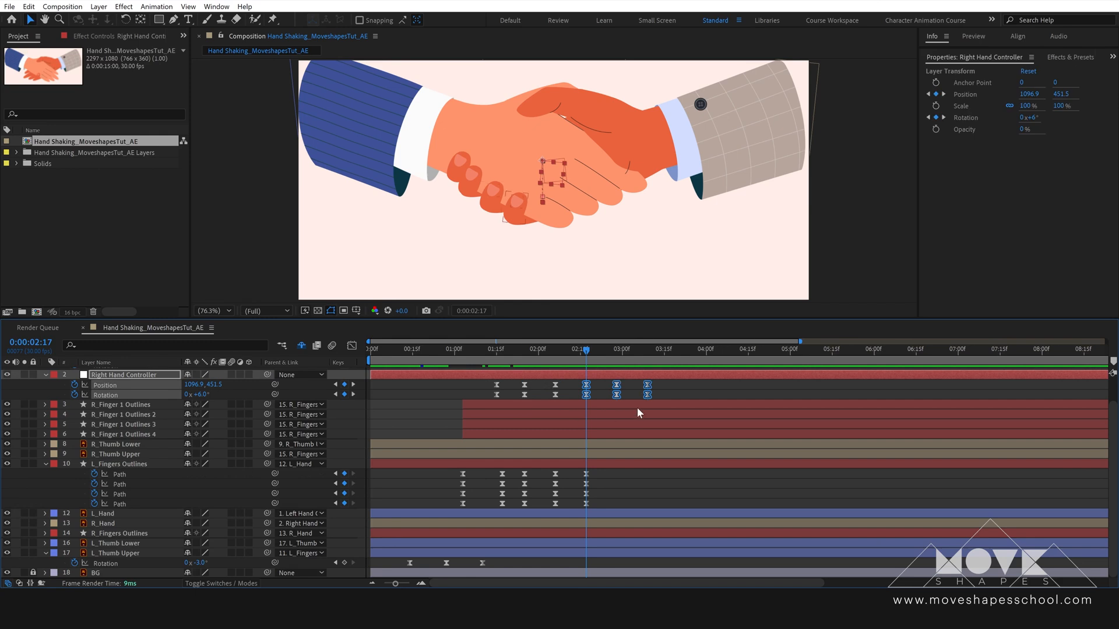
Repeat the L_Fingers Outlines Path keyframes from 0:00:01:25 to 0:00:02:17, pasting them at 0:00:02:17
left_click_drag(600, 470, 522, 510)
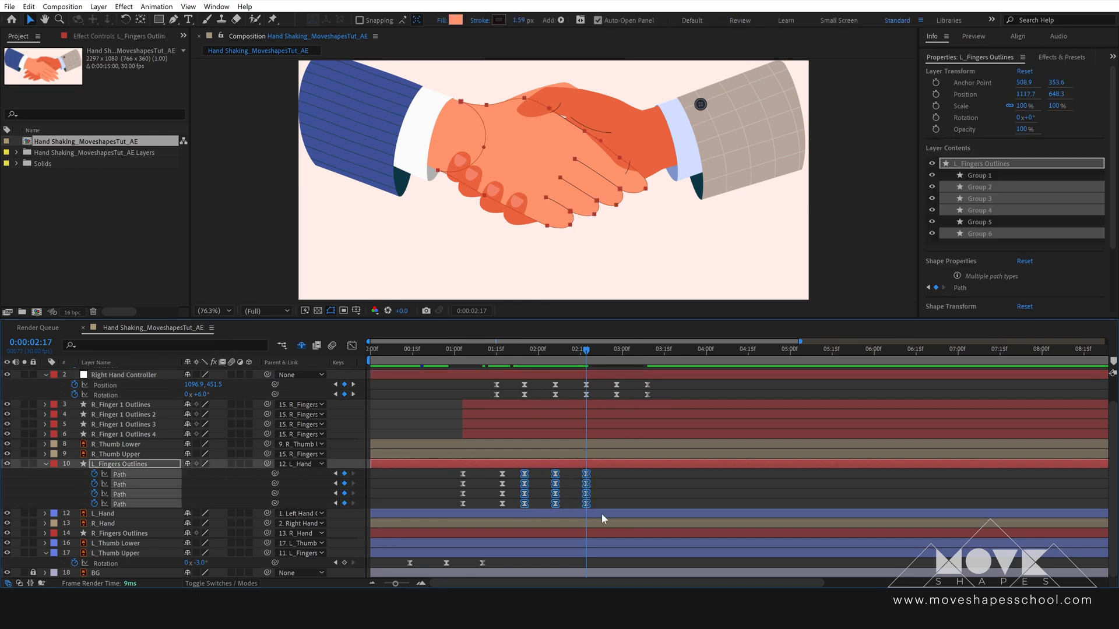
key("ctrl+c")
key("ctrl+v")
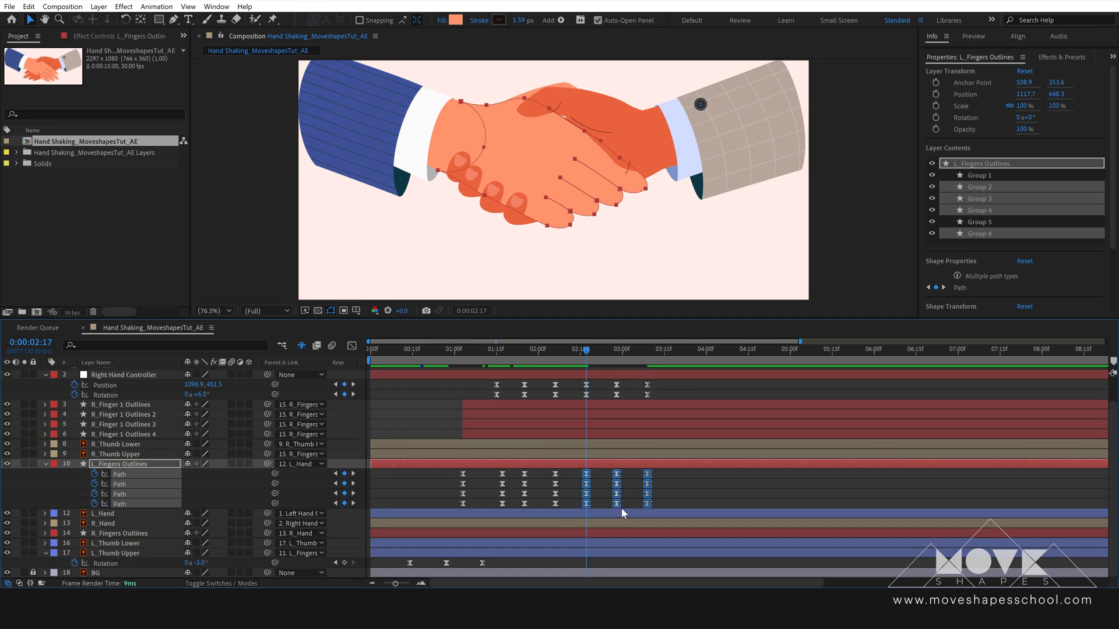
Repeat the Left Hand Controller's Position and Rotation keyframes from 0:00:01:25 to 0:00:02:17, pasting them at 0:00:02:17
left_click_drag(613, 369, 524, 385)
scroll(615, 416, "up", 2)
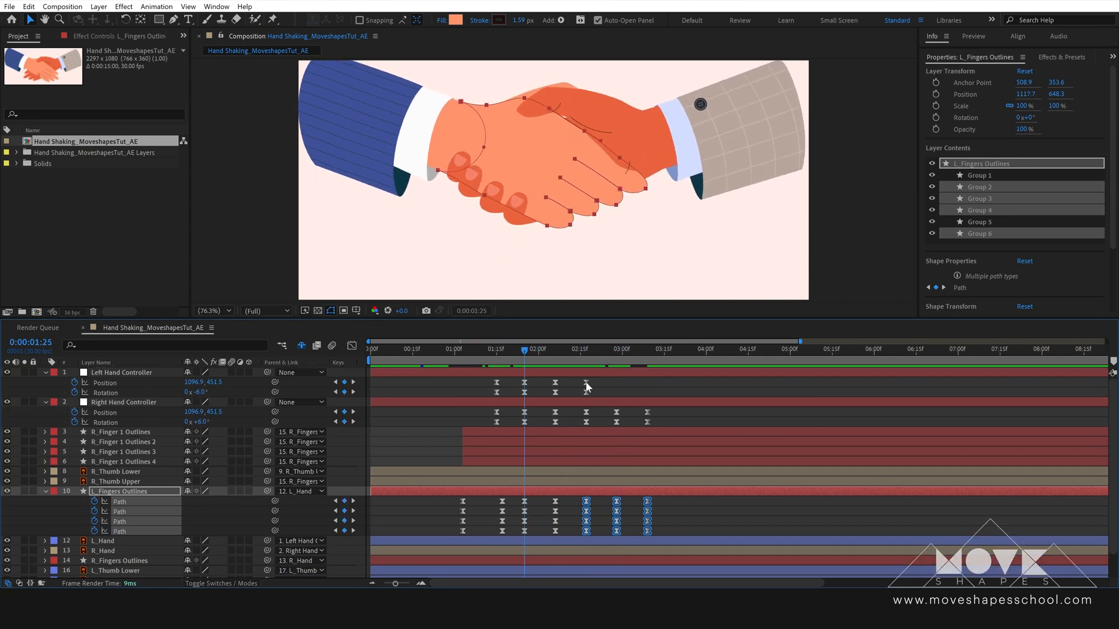
left_click_drag(597, 379, 521, 394)
left_click_drag(577, 350, 522, 396)
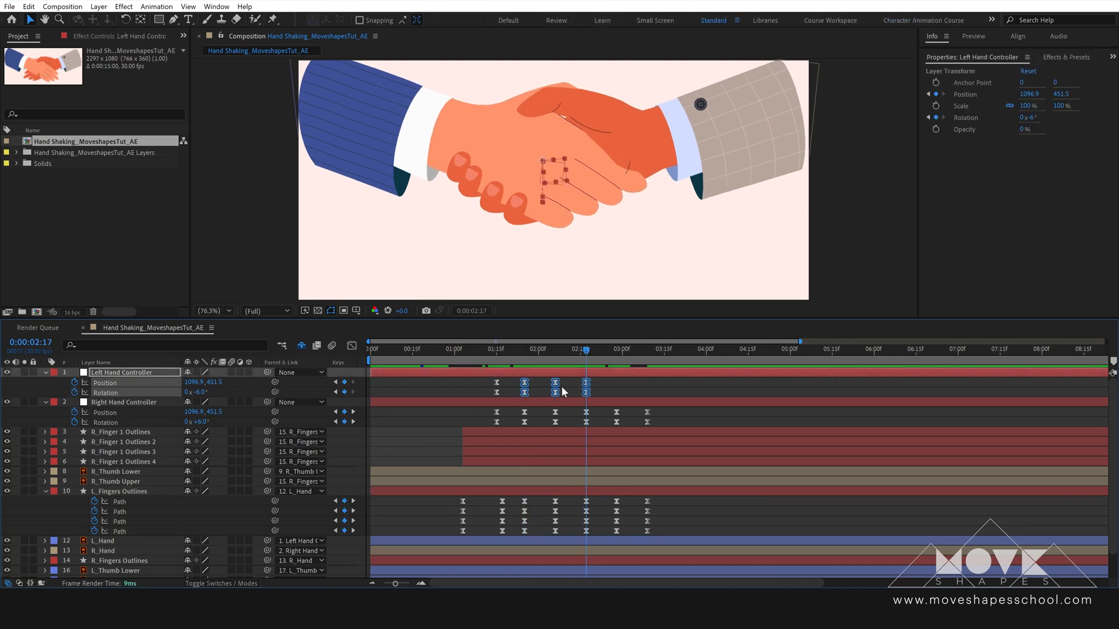
left_click(632, 387)
Copy the Left Hand Controller's Position and Rotation keyframes from 0:00:01:25 to 0:00:03:09 and paste them at 0:00:03:09
left_click_drag(588, 351, 523, 392)
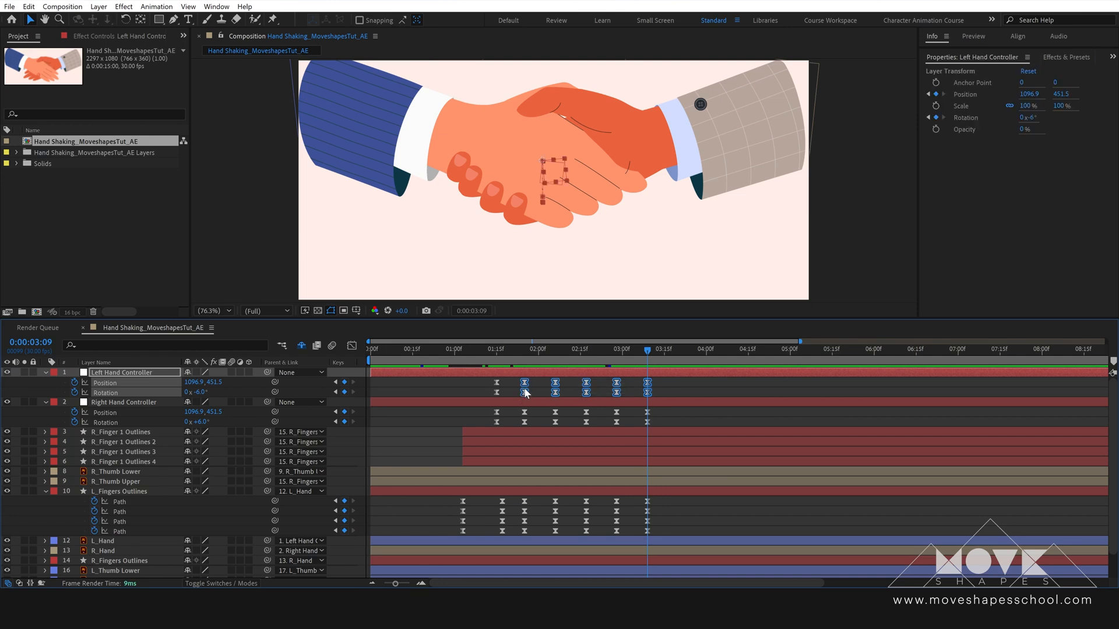
left_click_drag(477, 350, 475, 426)
left_click_drag(664, 379, 522, 394)
left_click_drag(528, 346, 520, 391)
key("ctrl+c")
key("ctrl+v")
Copy the Right Hand Controller's Position and Rotation keyframes from 0:00:01:25 to 0:00:03:09 and paste them at 0:00:03:09
left_click_drag(660, 410, 518, 438)
key("ctrl+c")
key("ctrl+v")
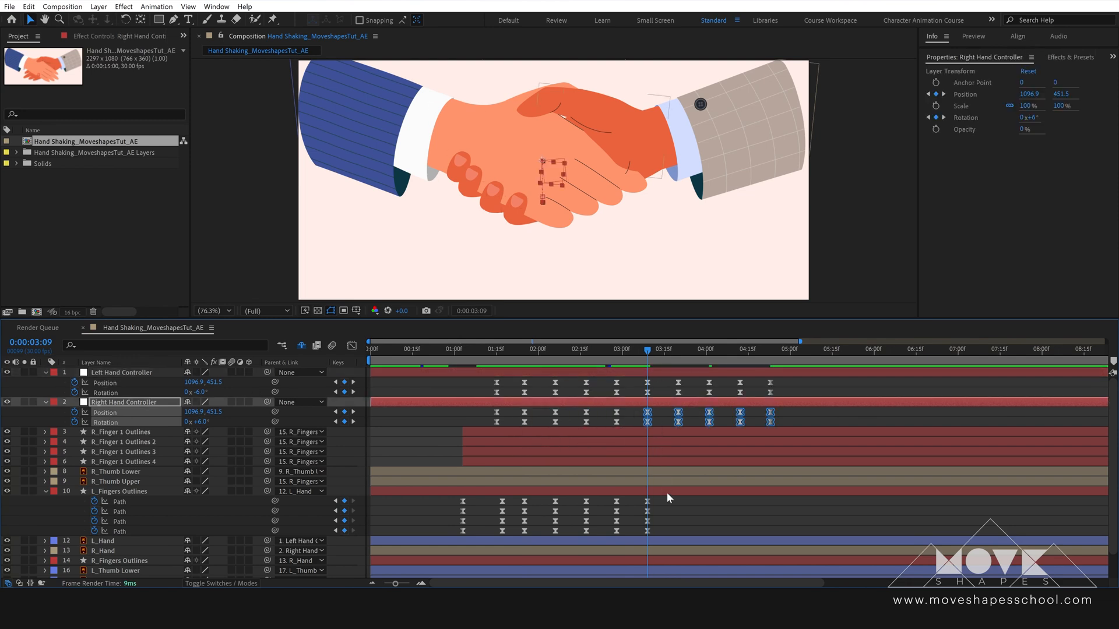
Copy the L_Fingers Outlines Path keyframes from 0:00:01:25 to 0:00:03:09 and paste them at 0:00:03:09
left_click_drag(662, 500, 519, 537)
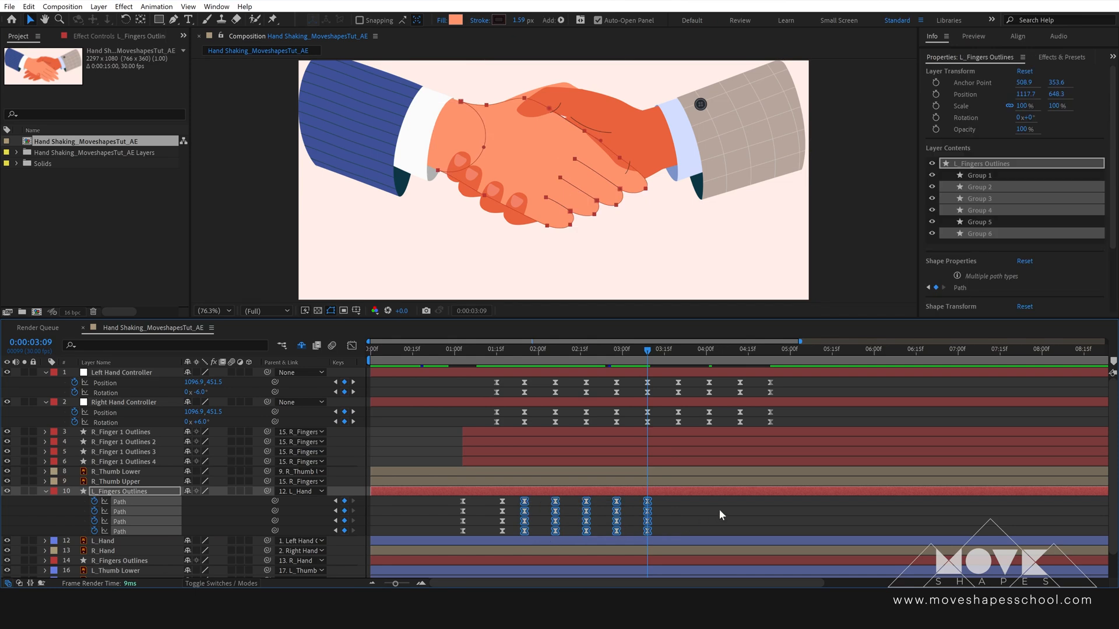
key("ctrl+c")
key("ctrl+v")
scroll(685, 507, "down", 1)
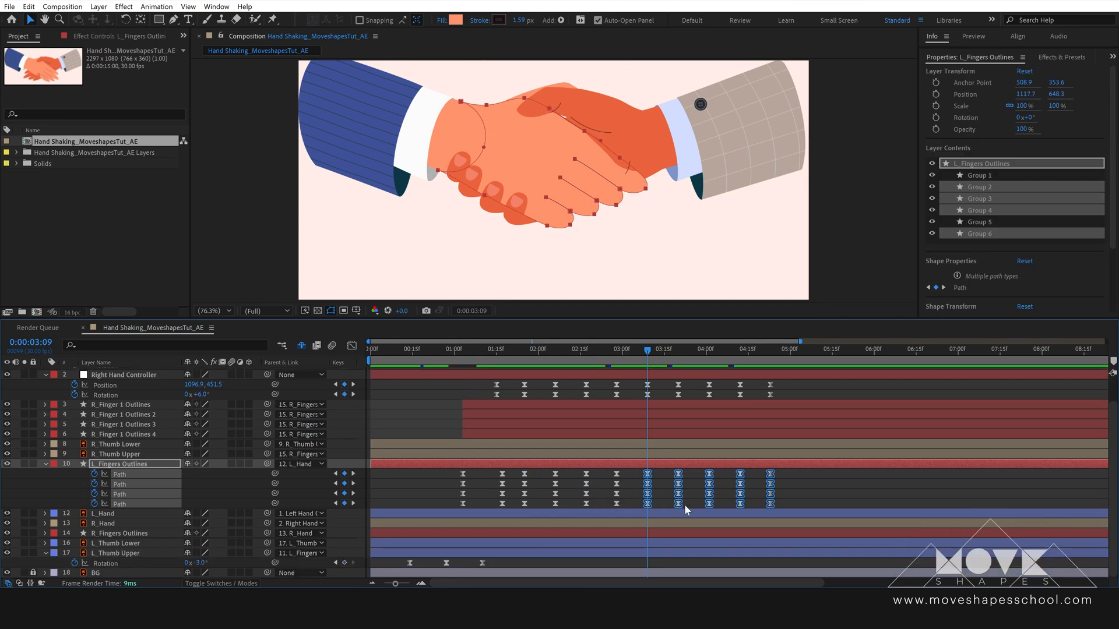
scroll(671, 509, "up", 1)
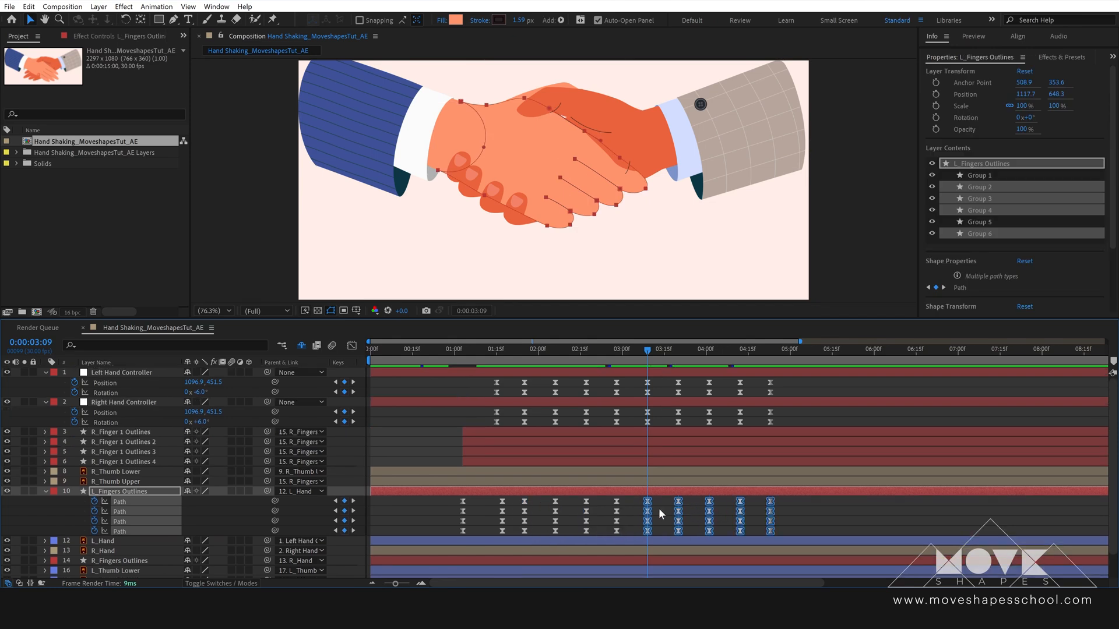
left_click(666, 506)
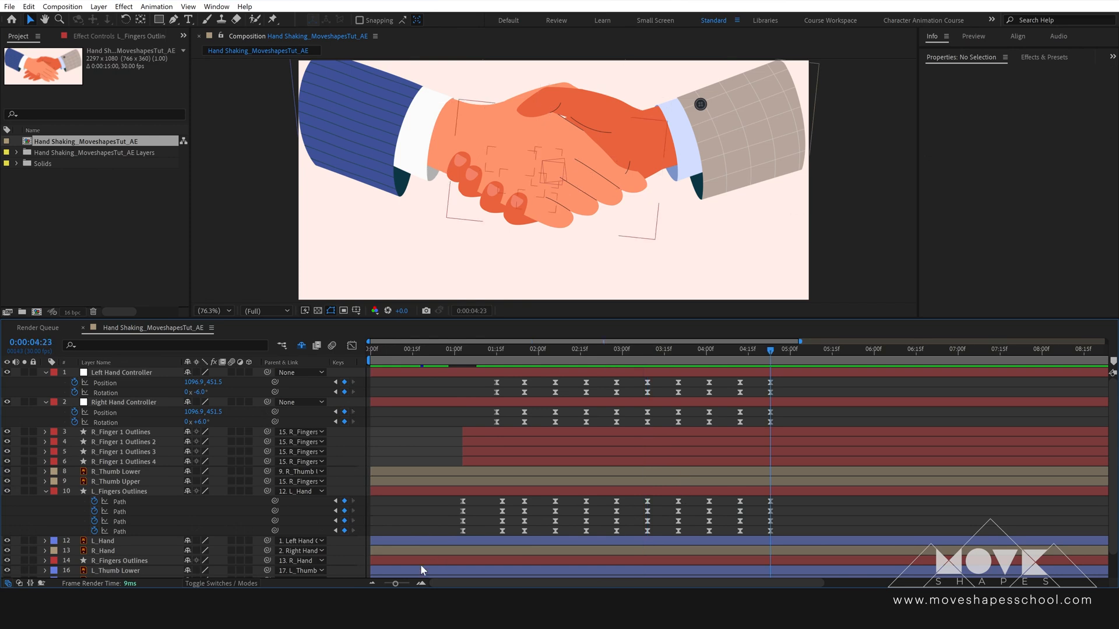
Shorten the work area to end at the last keyframes, around 0:00:04:23, and return the playhead to the composition start
left_click(370, 583)
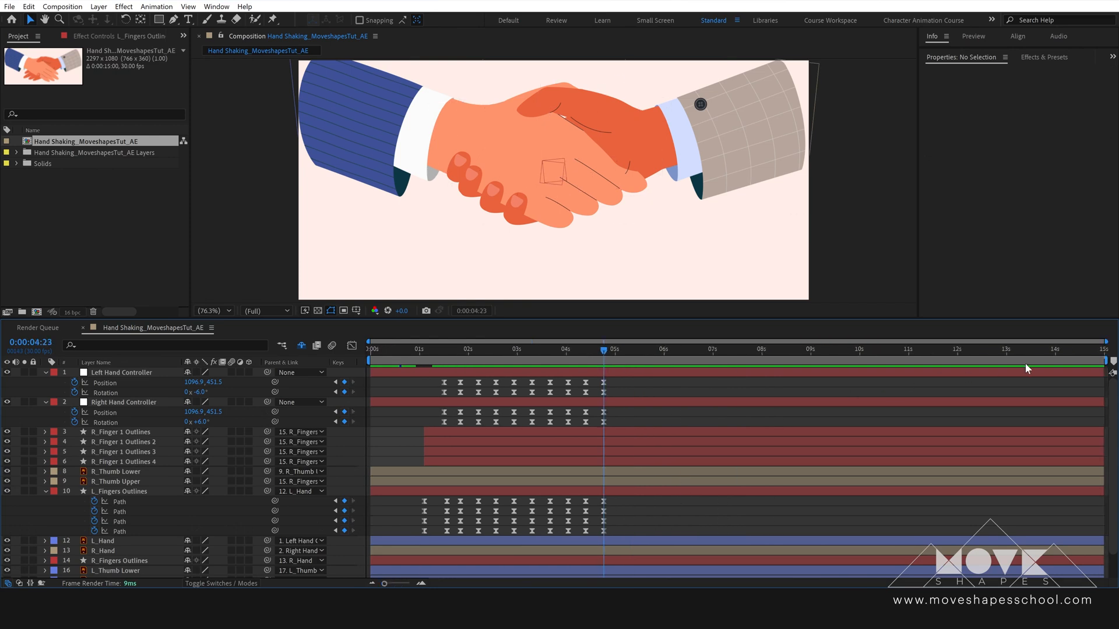
left_click_drag(1103, 364, 612, 365)
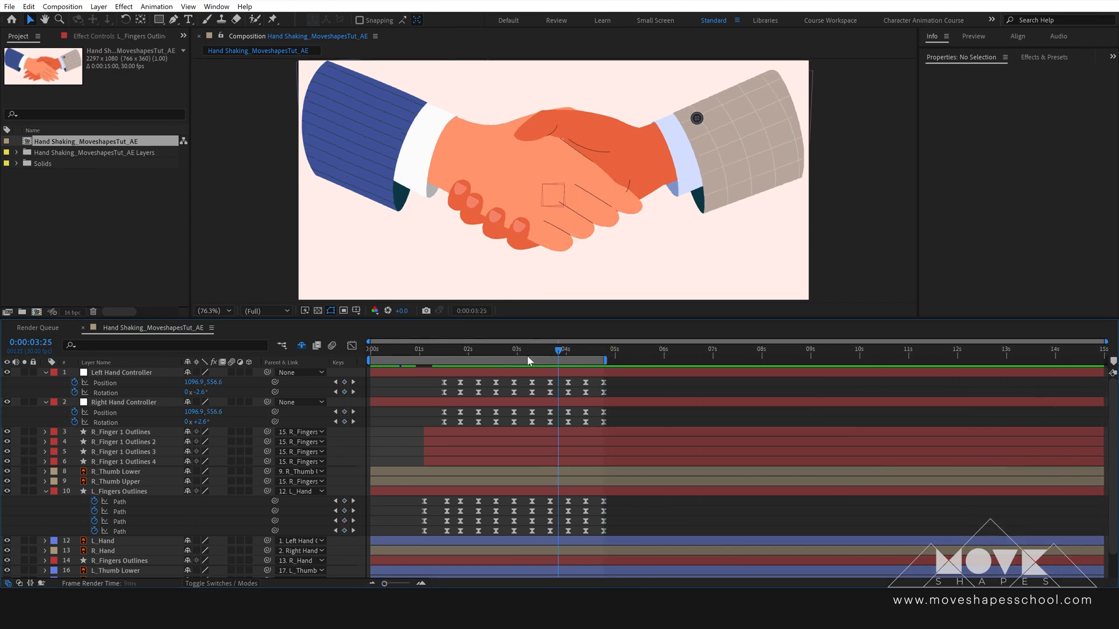
key("Home")
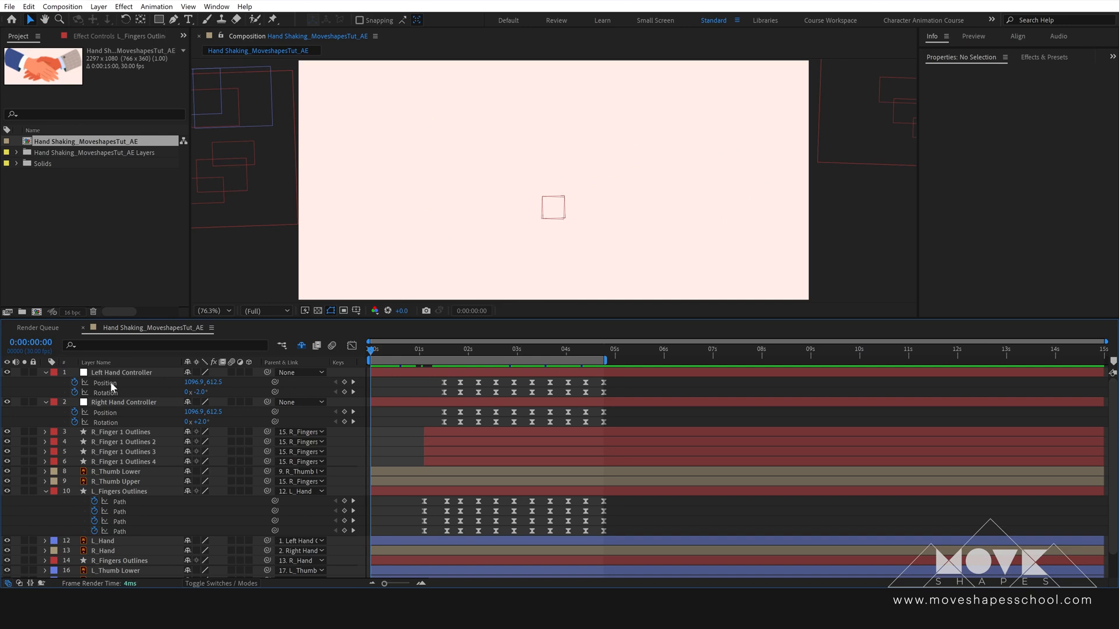
Collapse the expanded controller, L_Fingers Outlines and L_Thumb Upper layers and preview the full handshake animation
left_click(46, 373)
left_click(45, 382)
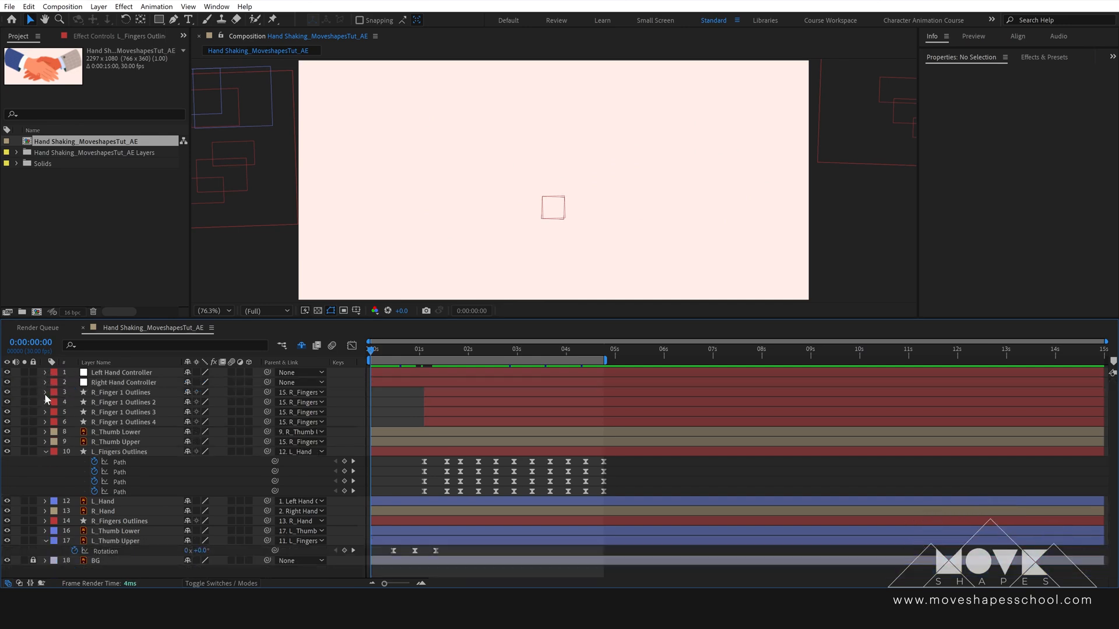
left_click(45, 452)
left_click(45, 502)
key("space")
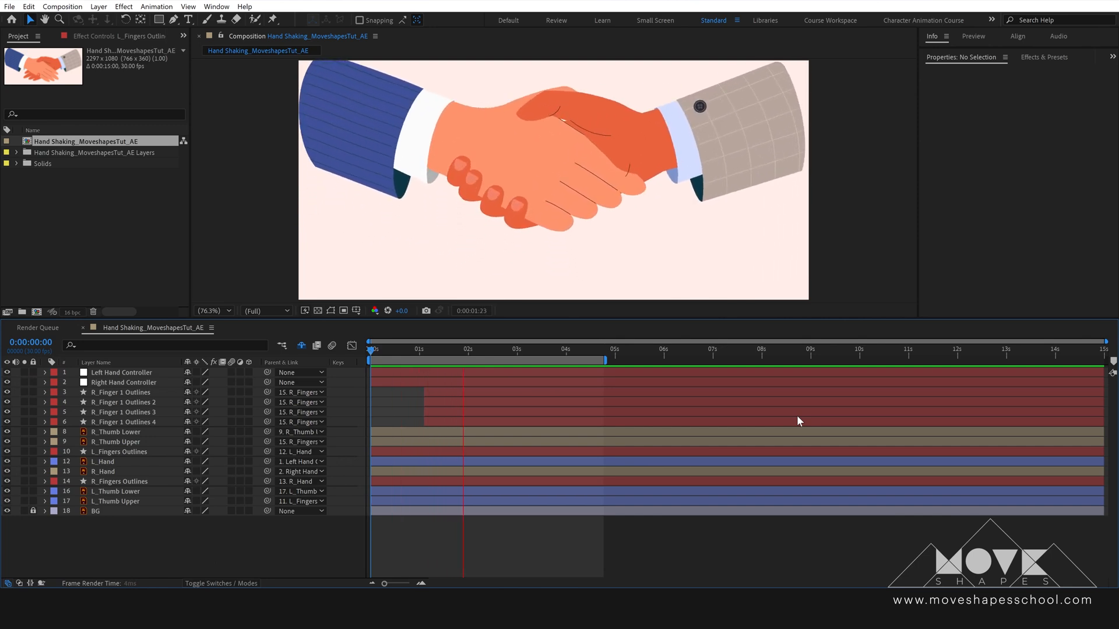